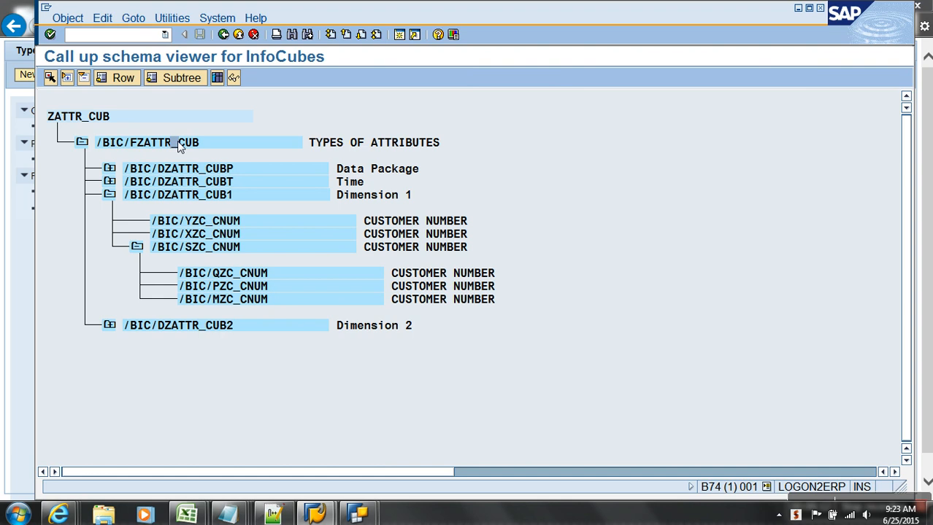
Search for query ZATTR_CUB_01 by the copied cube name and open Types of Attributes.
{"action": "left_click_drag", "start_coordinate": [140, 142], "coordinate": [228, 146]}
{"action": "key", "text": "ctrl+c"}
{"action": "key", "text": "alt+Tab"}
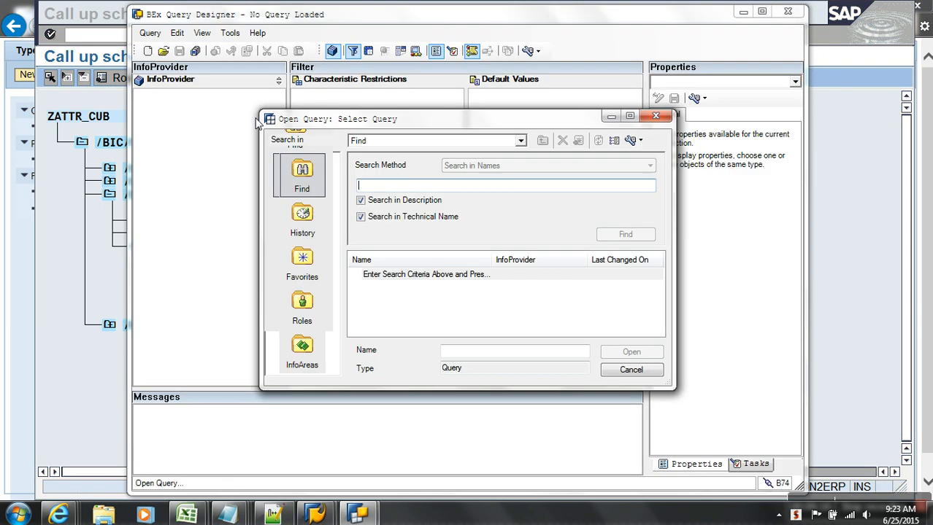
{"action": "key", "text": "ctrl+v"}
{"action": "type", "text": "0"}
{"action": "key", "text": "Return"}
{"action": "type", "text": "1"}
{"action": "key", "text": "BackSpace"}
{"action": "key", "text": "BackSpace"}
{"action": "key", "text": "Return"}
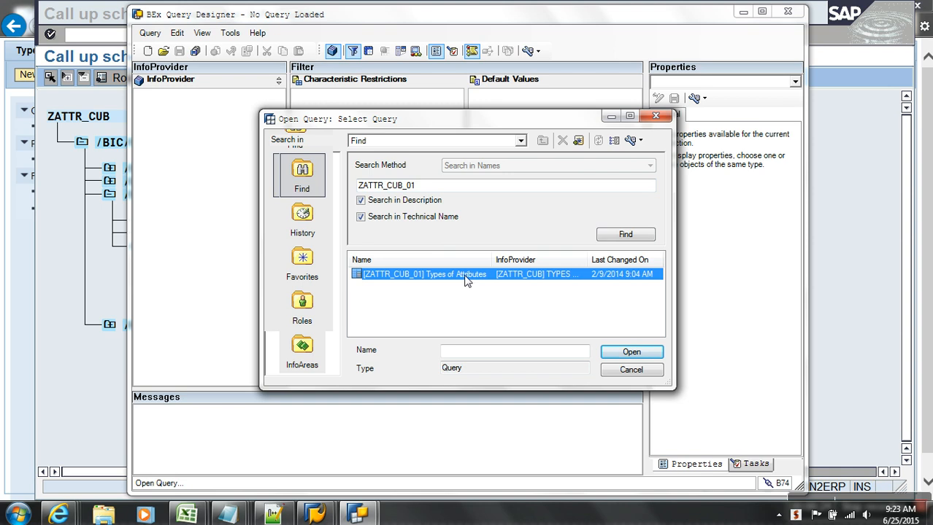
{"action": "double_click", "coordinate": [465, 281]}
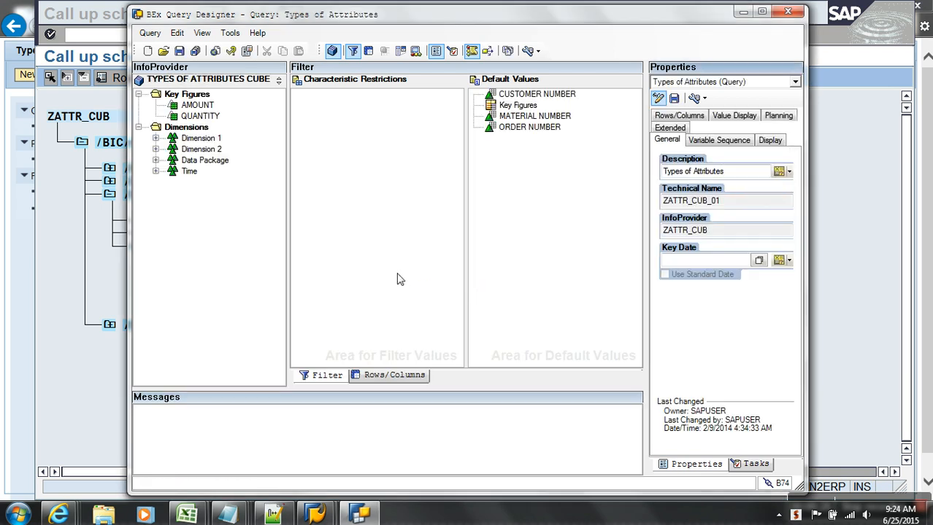
Remove CUSTOMER NUMBER from the query rows and inspect Dimension 1 in a maximized window.
{"action": "left_click", "coordinate": [394, 375]}
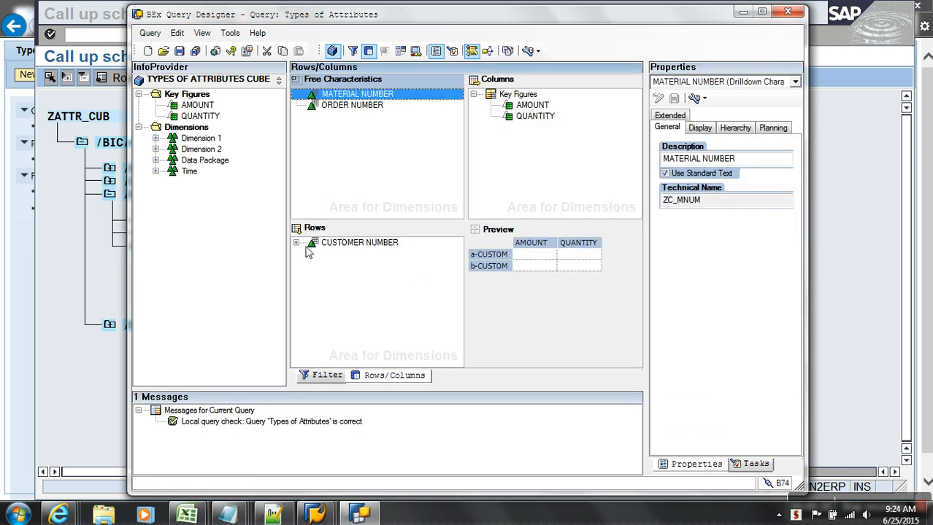
{"action": "left_click_drag", "start_coordinate": [313, 246], "coordinate": [200, 177]}
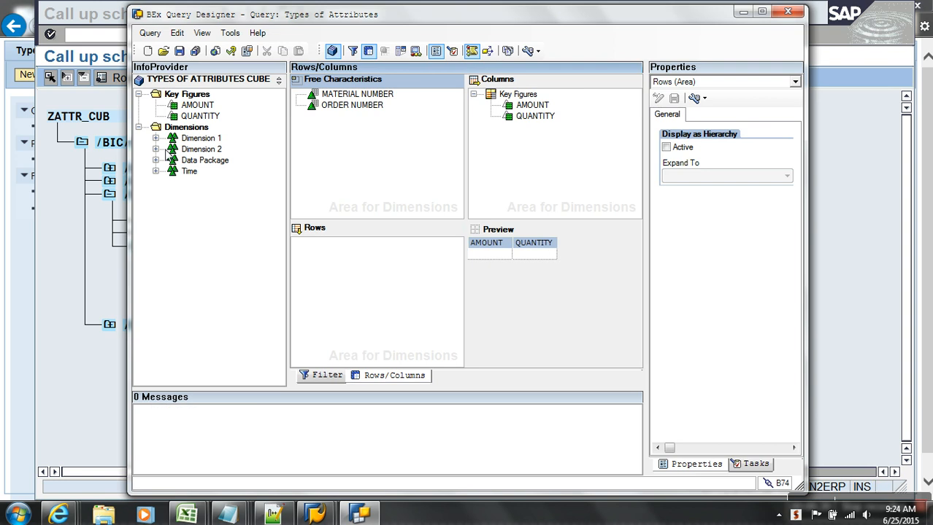
{"action": "left_click", "coordinate": [156, 138]}
{"action": "double_click", "coordinate": [418, 18]}
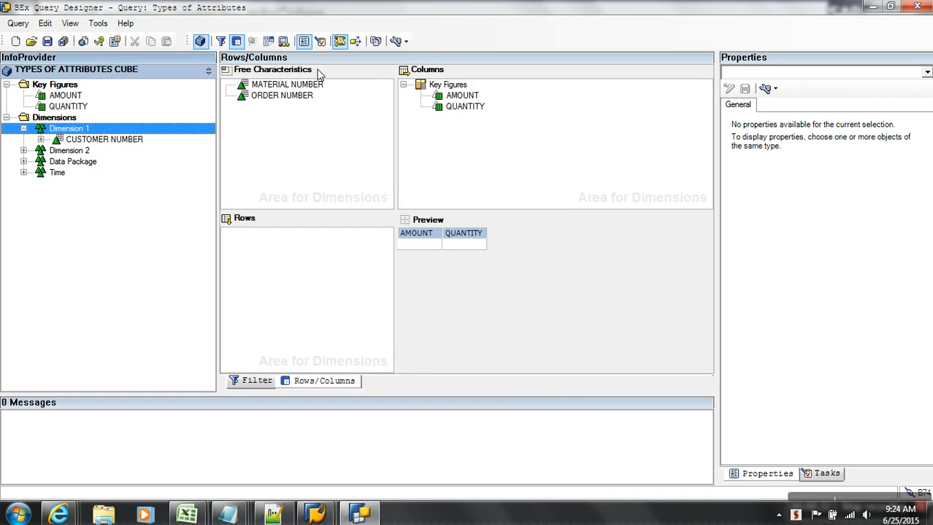
{"action": "left_click", "coordinate": [41, 140]}
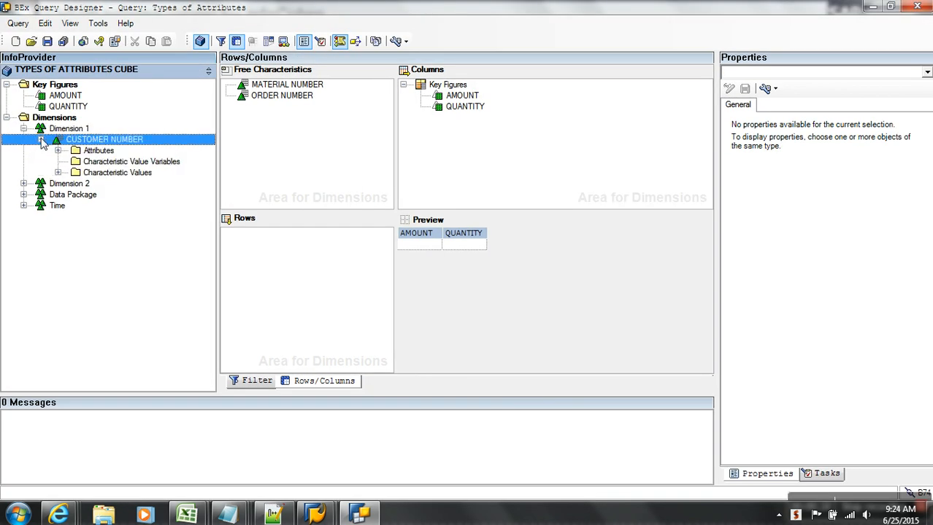
{"action": "left_click", "coordinate": [41, 139]}
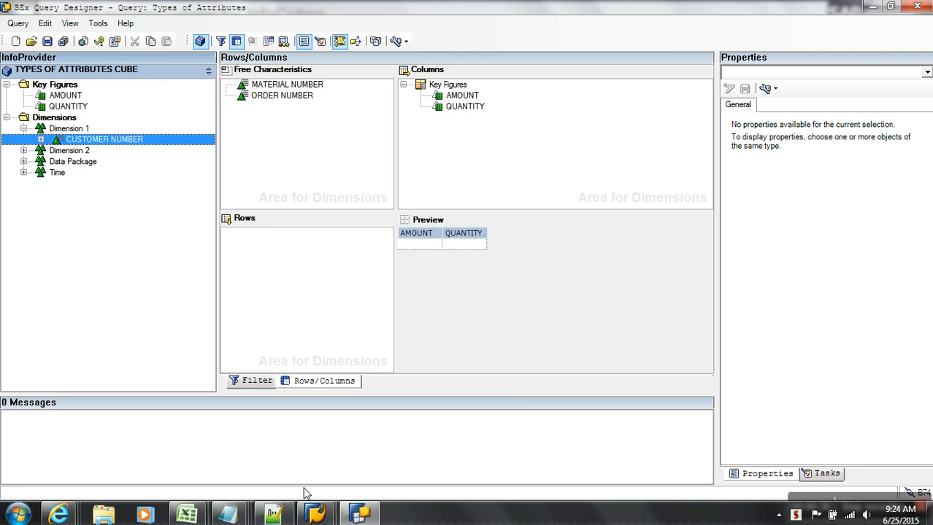
Back in SAP GUI, enter transaction /nrsa1.
{"action": "mouse_move", "coordinate": [315, 511]}
{"action": "left_click", "coordinate": [367, 470]}
{"action": "left_click", "coordinate": [128, 38]}
{"action": "type", "text": "/nrsa1"}
Open TYPES OF ATTRIBUTES CUBE for changing from the Workbench favorites.
{"action": "key", "text": "Return"}
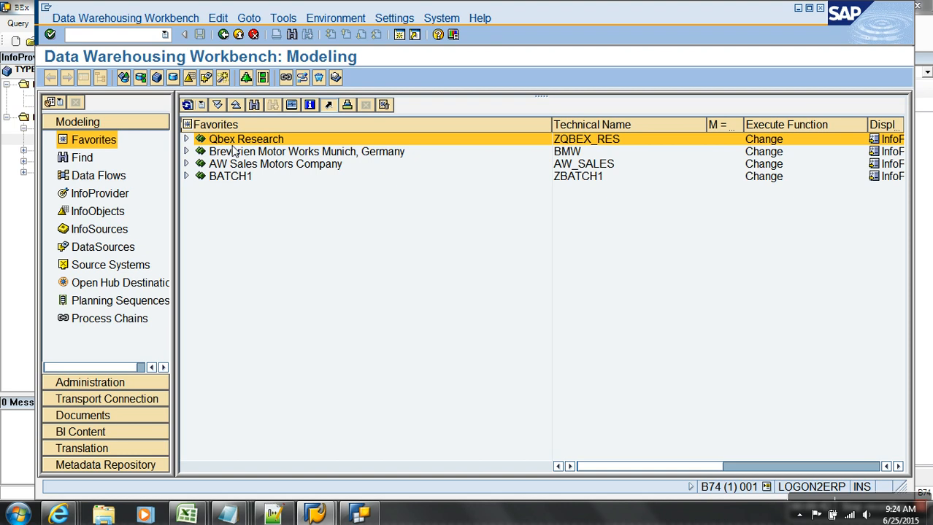
{"action": "left_click", "coordinate": [187, 139]}
{"action": "left_click", "coordinate": [200, 163]}
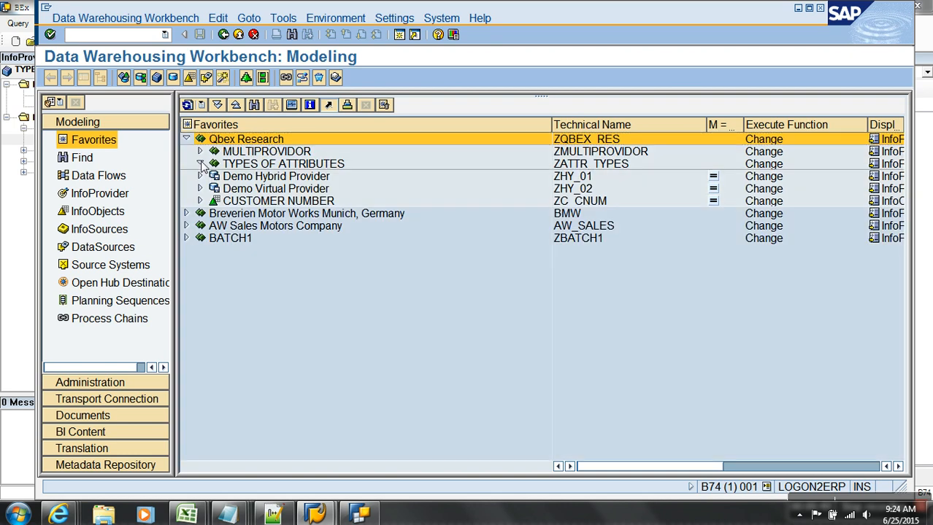
{"action": "right_click", "coordinate": [289, 179]}
{"action": "left_click", "coordinate": [315, 203]}
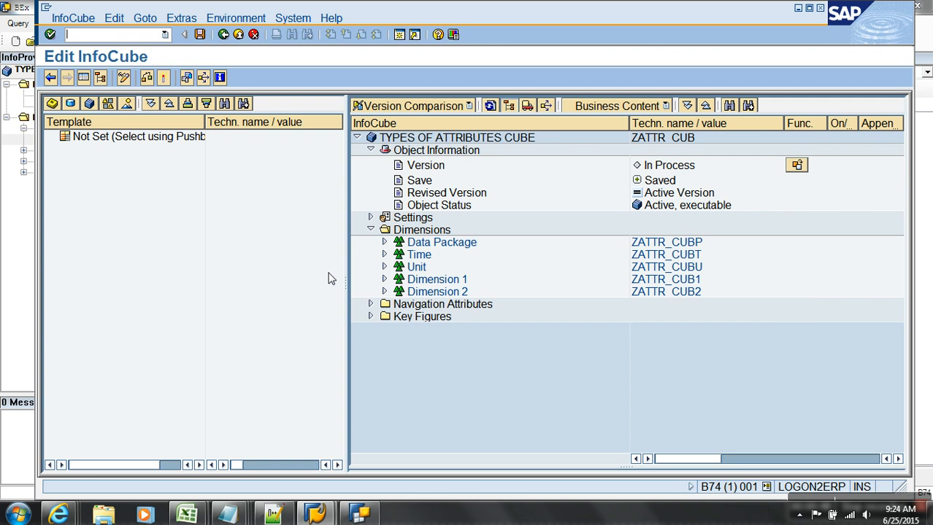
Switch on CITY as a navigation attribute of ZC_CNUM and activate the cube.
{"action": "left_click", "coordinate": [385, 279]}
{"action": "left_click", "coordinate": [657, 294]}
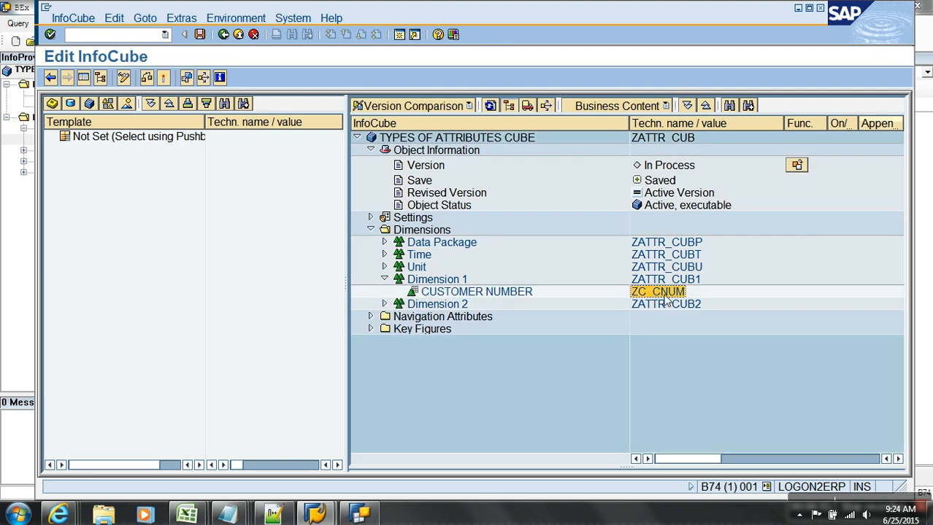
{"action": "left_click", "coordinate": [370, 316]}
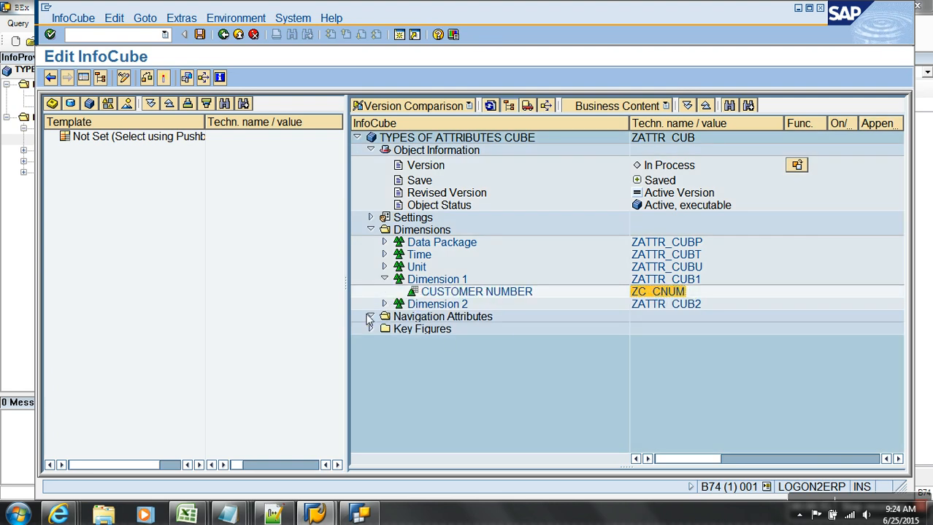
{"action": "left_click", "coordinate": [648, 332]}
{"action": "left_click", "coordinate": [651, 294]}
{"action": "left_click", "coordinate": [659, 332]}
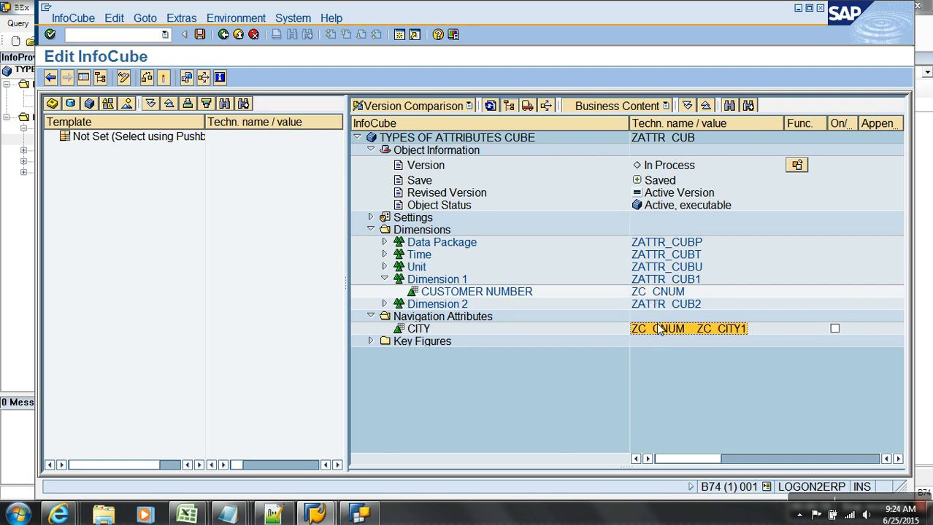
{"action": "left_click", "coordinate": [665, 320]}
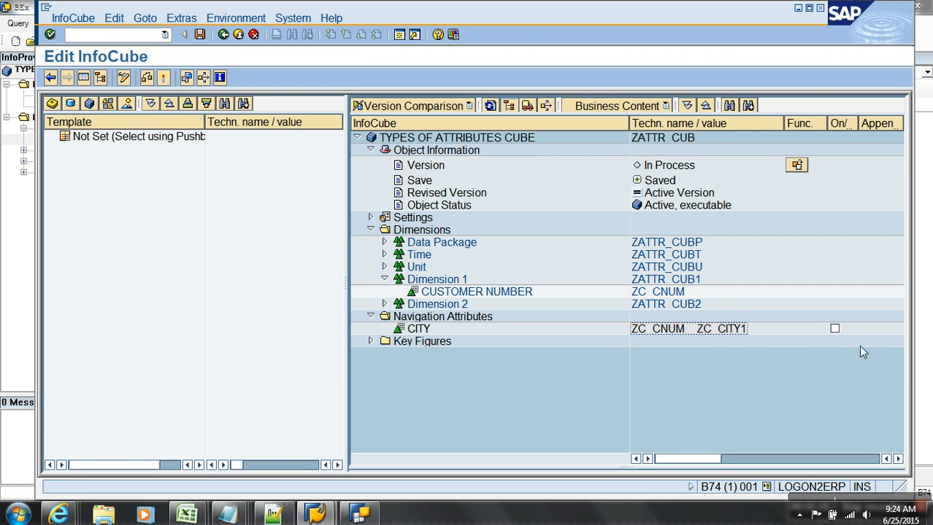
{"action": "left_click", "coordinate": [834, 329]}
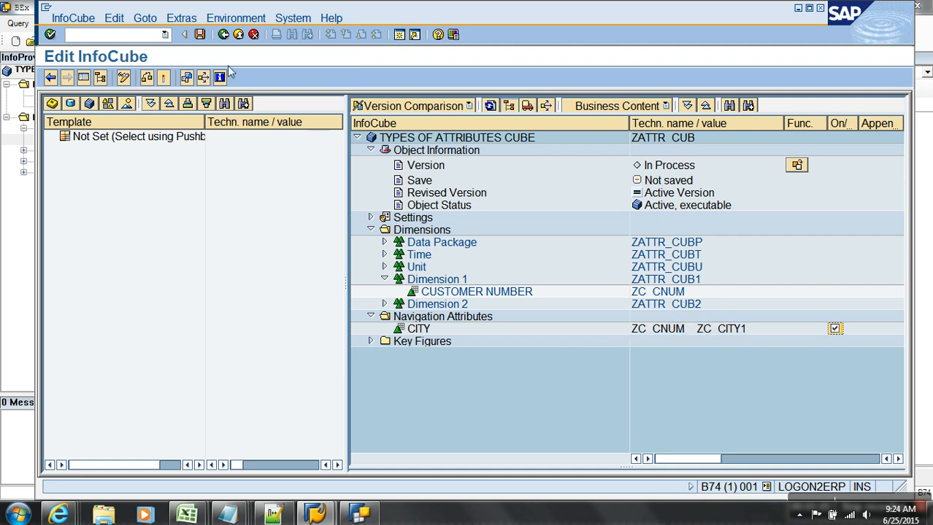
{"action": "left_click", "coordinate": [161, 78]}
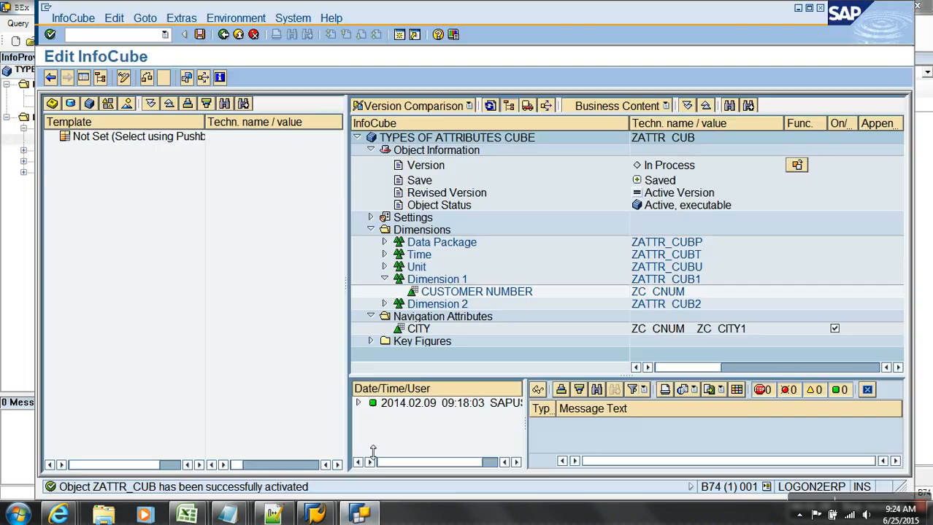
{"action": "key", "text": "alt+Tab"}
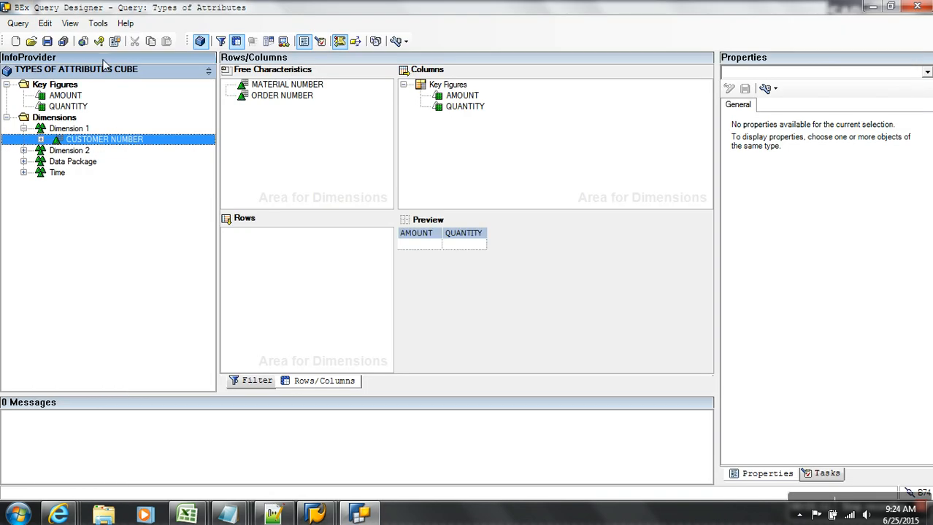
Reopen query ZATTR_CUB_01 without saving changes and expand Dimension 1.
{"action": "left_click", "coordinate": [32, 42]}
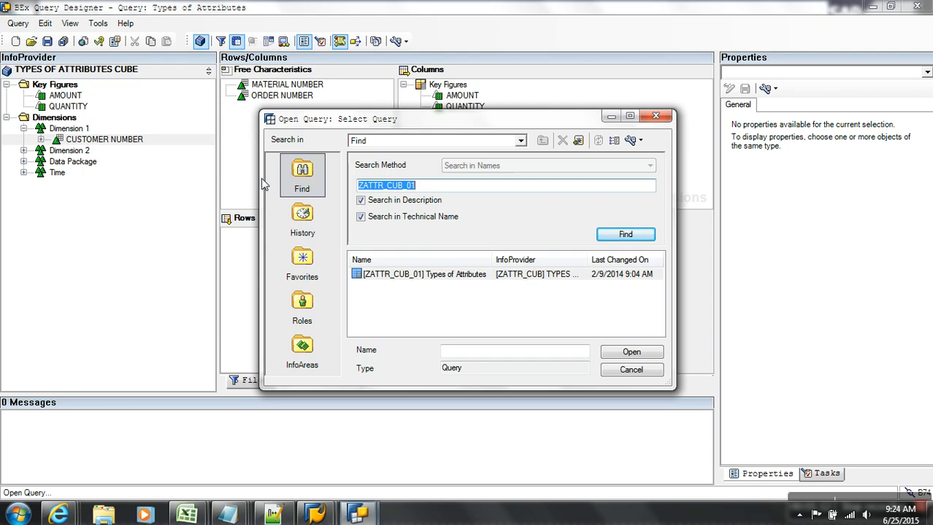
{"action": "left_click", "coordinate": [609, 237]}
{"action": "left_click", "coordinate": [456, 277]}
{"action": "double_click", "coordinate": [447, 283]}
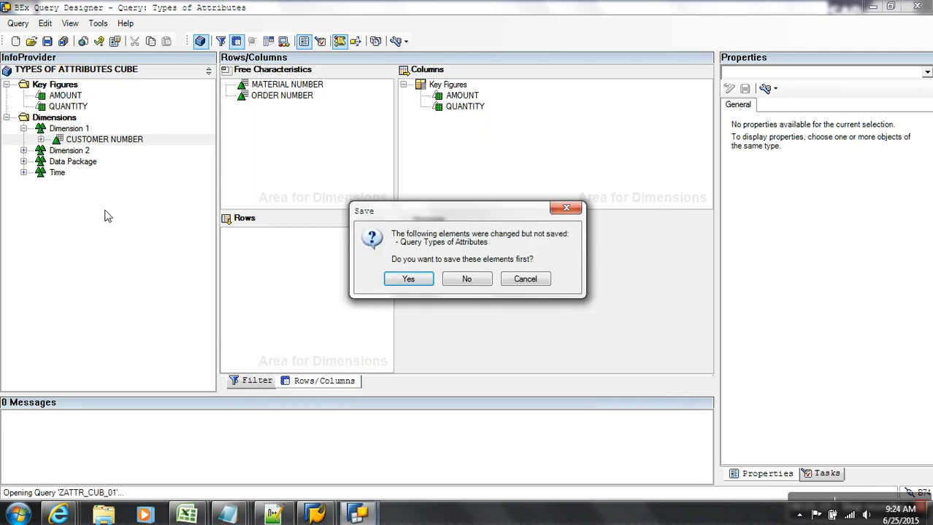
{"action": "left_click", "coordinate": [464, 279]}
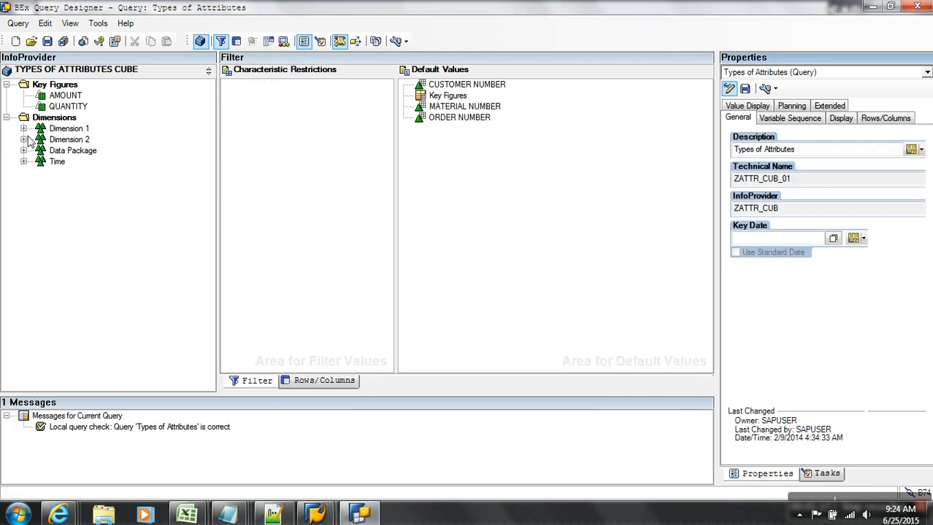
{"action": "left_click", "coordinate": [23, 128]}
Close Query Designer, relaunch it and log on to the sap bw system with the password.
{"action": "left_click", "coordinate": [917, 6]}
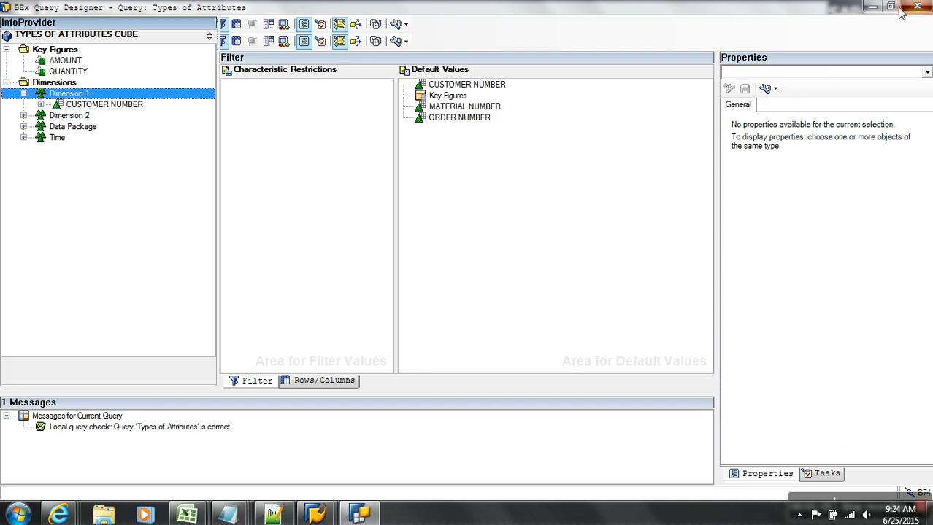
{"action": "left_click", "coordinate": [16, 515]}
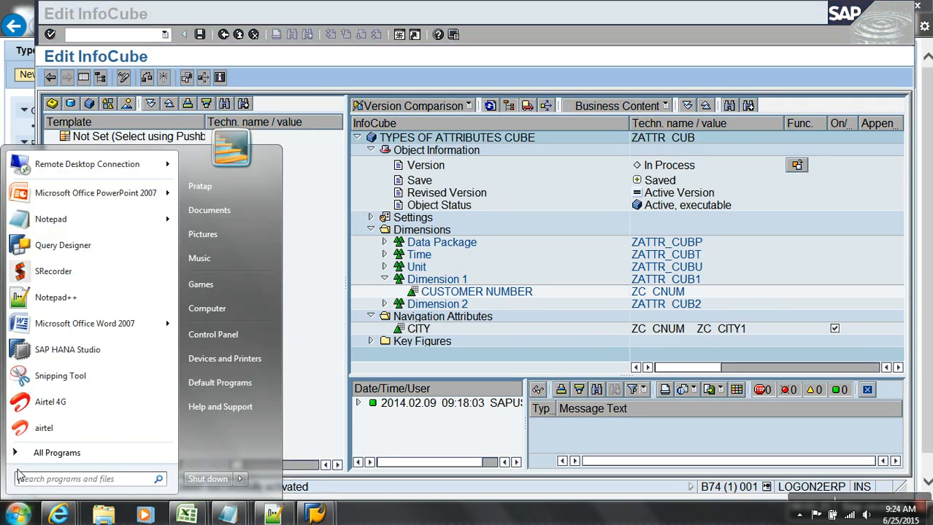
{"action": "left_click", "coordinate": [72, 248]}
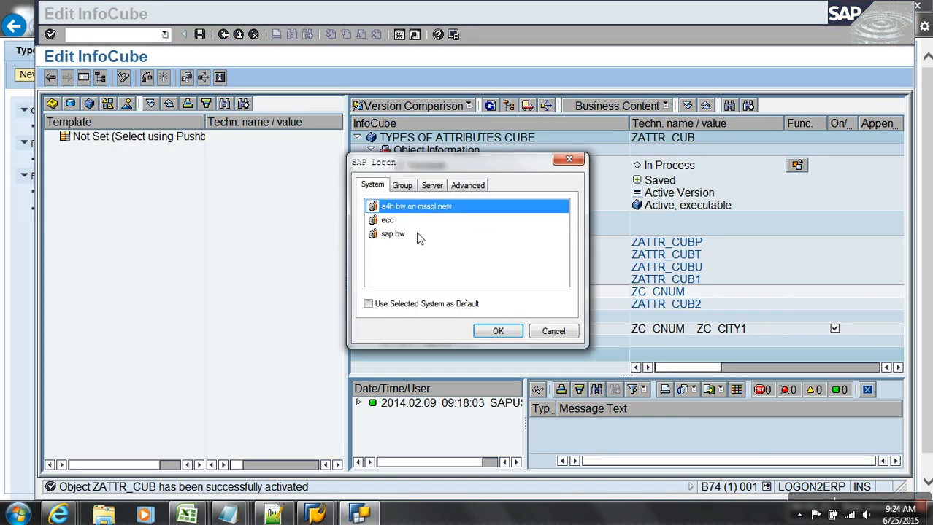
{"action": "left_click", "coordinate": [420, 234]}
{"action": "left_click", "coordinate": [499, 331]}
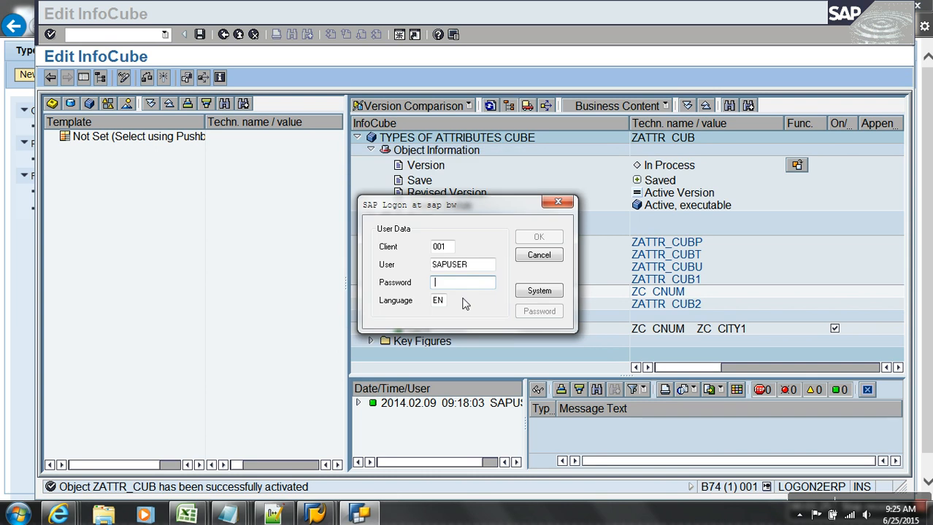
{"action": "type", "text": "••"}
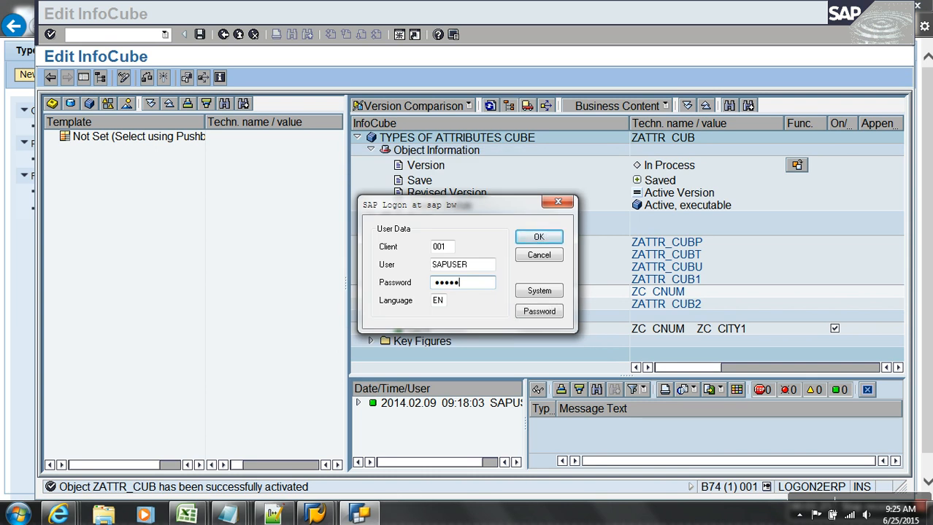
{"action": "key", "text": "Return"}
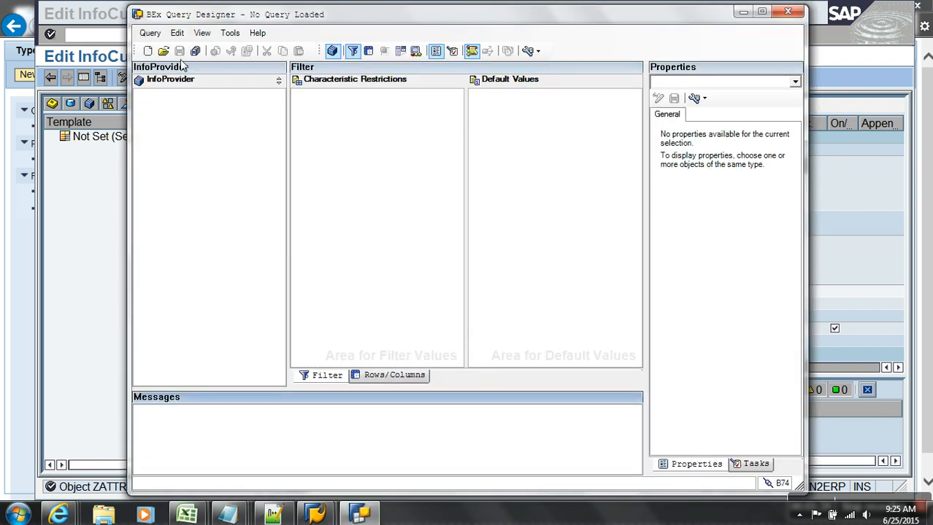
Search for and open the ZATTR_CUB_01 query again.
{"action": "left_click", "coordinate": [162, 50]}
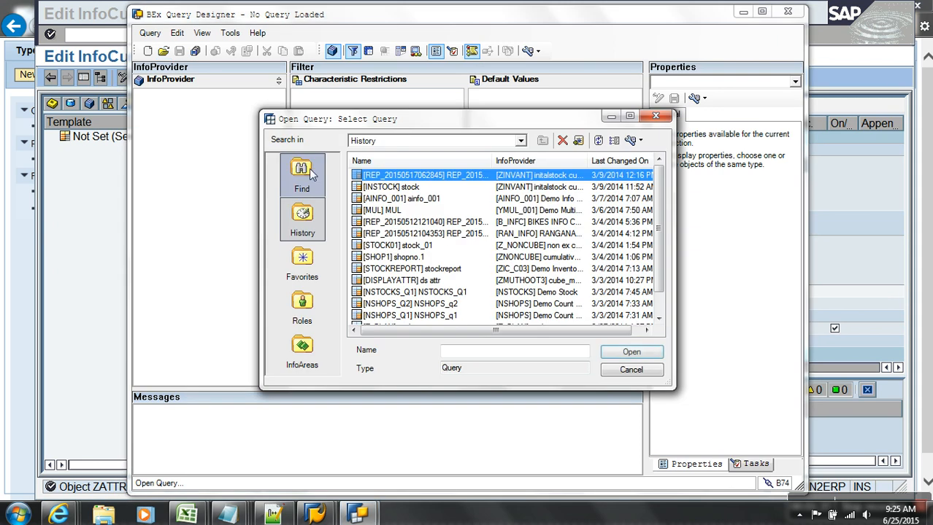
{"action": "left_click", "coordinate": [301, 176]}
{"action": "left_click", "coordinate": [414, 185]}
{"action": "type", "text": "ZATTR_CUB"}
{"action": "key", "text": "Return"}
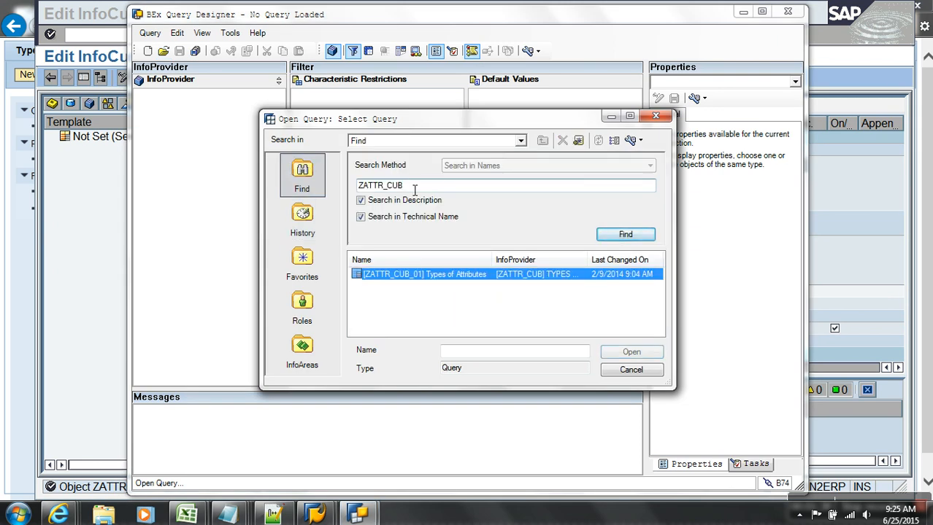
{"action": "double_click", "coordinate": [452, 276]}
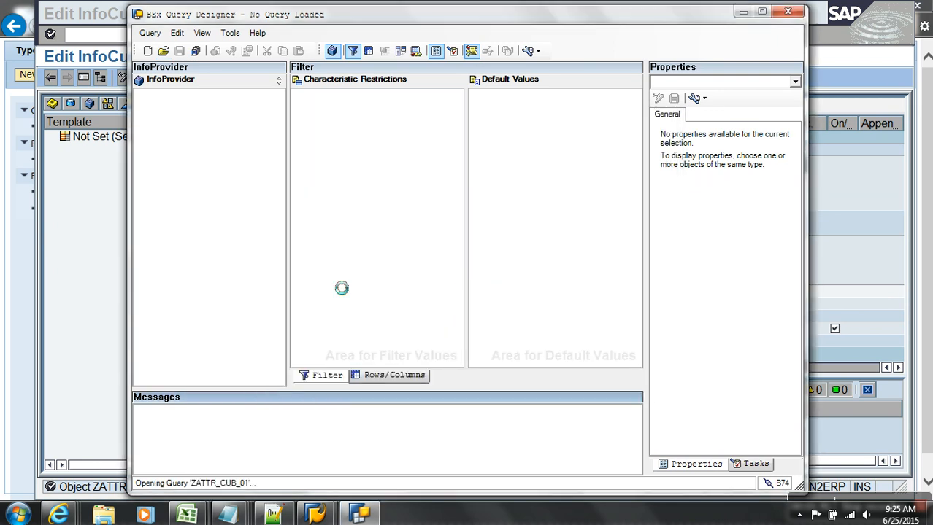
Empty the rows of CUSTOMER NUMBER, show CITY under Dimension 1, and maximize and widen the tree pane.
{"action": "left_click", "coordinate": [391, 379]}
{"action": "left_click_drag", "start_coordinate": [358, 250], "coordinate": [204, 258]}
{"action": "left_click", "coordinate": [155, 139]}
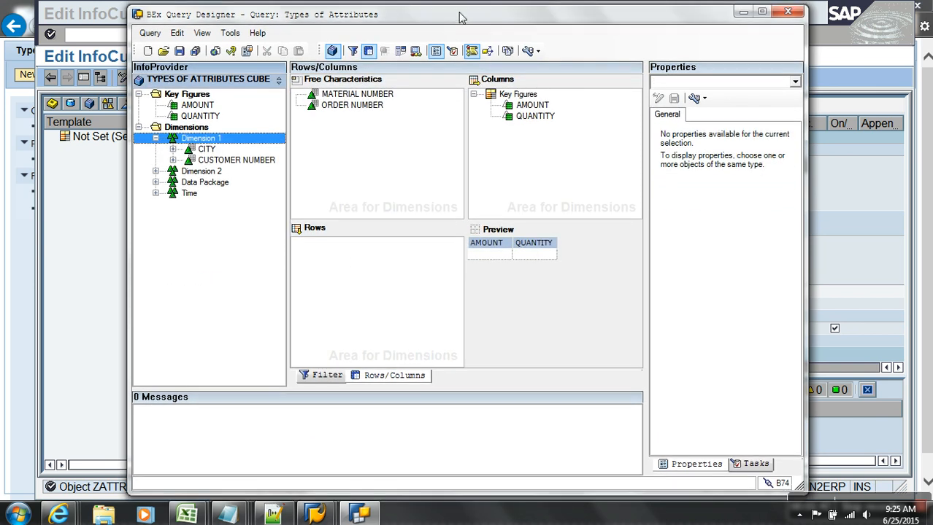
{"action": "double_click", "coordinate": [422, 25]}
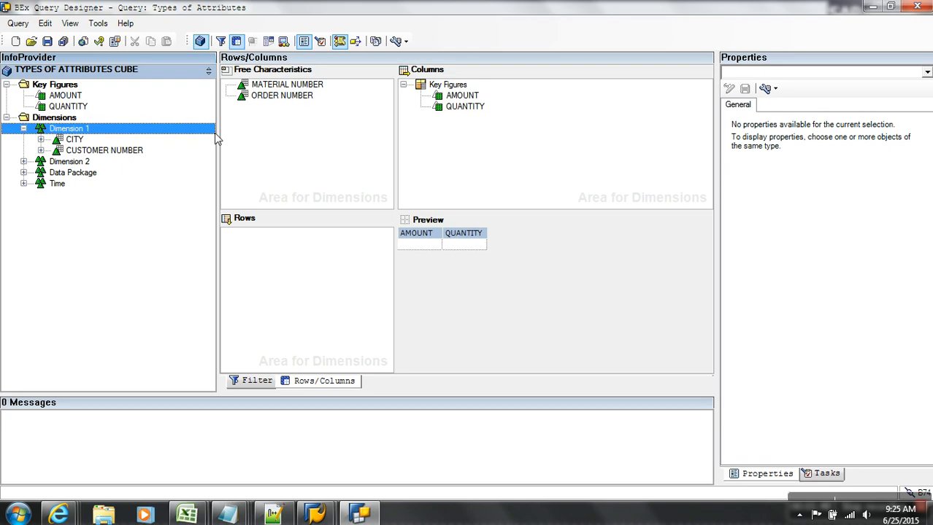
{"action": "left_click_drag", "start_coordinate": [228, 136], "coordinate": [283, 129]}
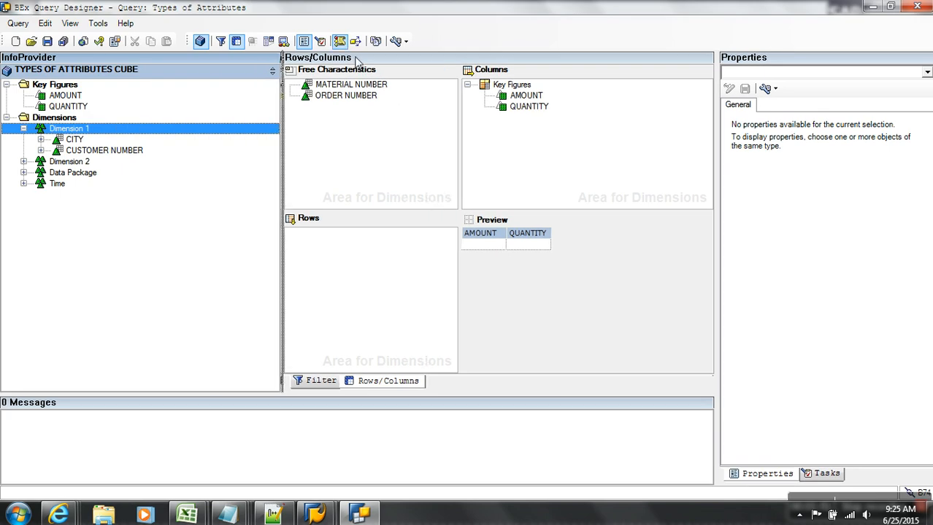
Display all objects as [Key] Text.
{"action": "left_click", "coordinate": [405, 41]}
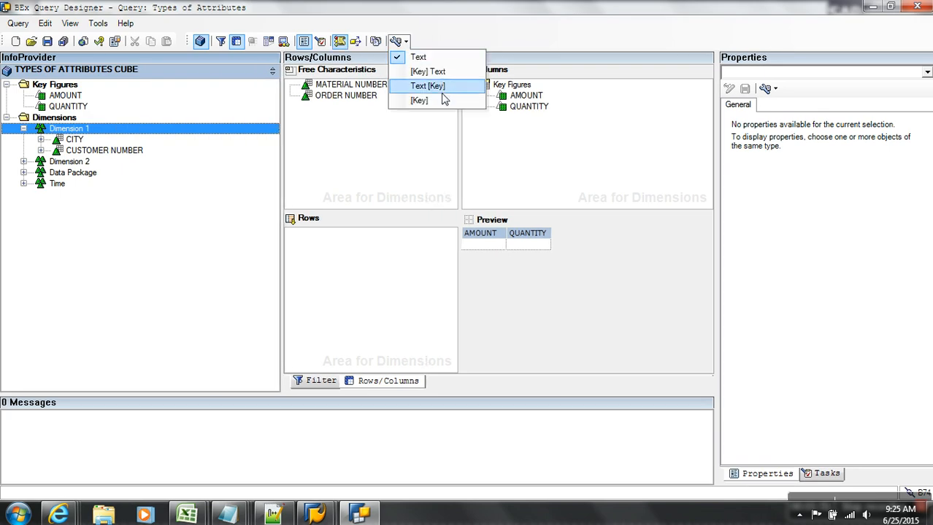
{"action": "left_click", "coordinate": [442, 98]}
{"action": "left_click", "coordinate": [405, 41]}
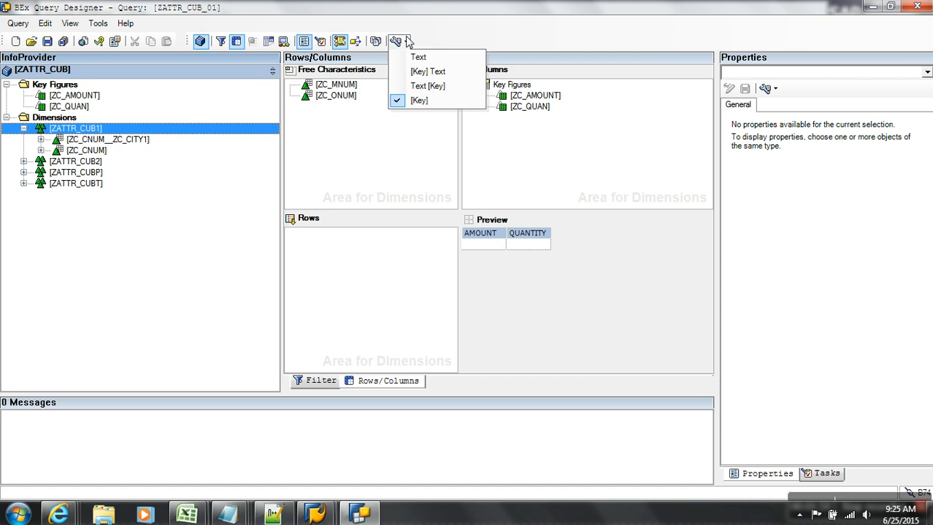
{"action": "left_click", "coordinate": [427, 71]}
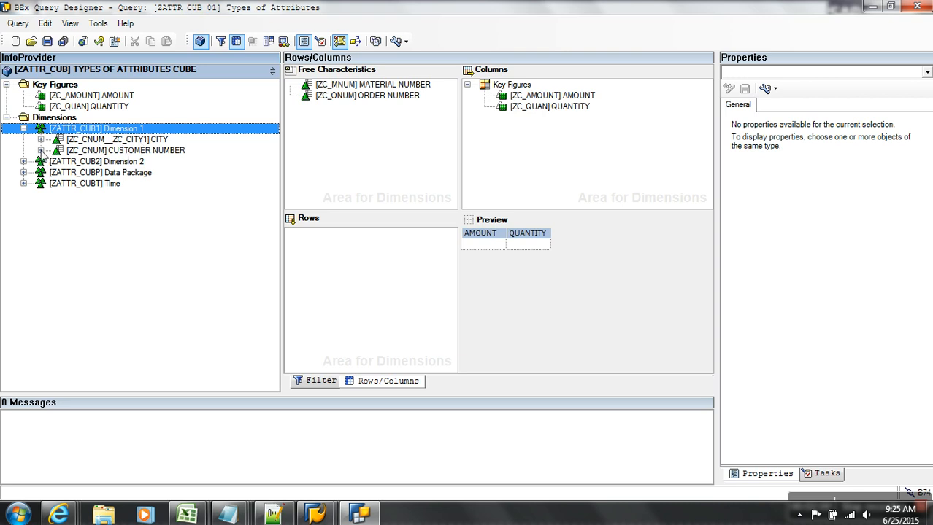
Expand CUSTOMER NUMBER's Attributes folder and select ZC_CITY1 CITY.
{"action": "left_click", "coordinate": [41, 150]}
{"action": "left_click", "coordinate": [58, 162]}
{"action": "left_click", "coordinate": [123, 174]}
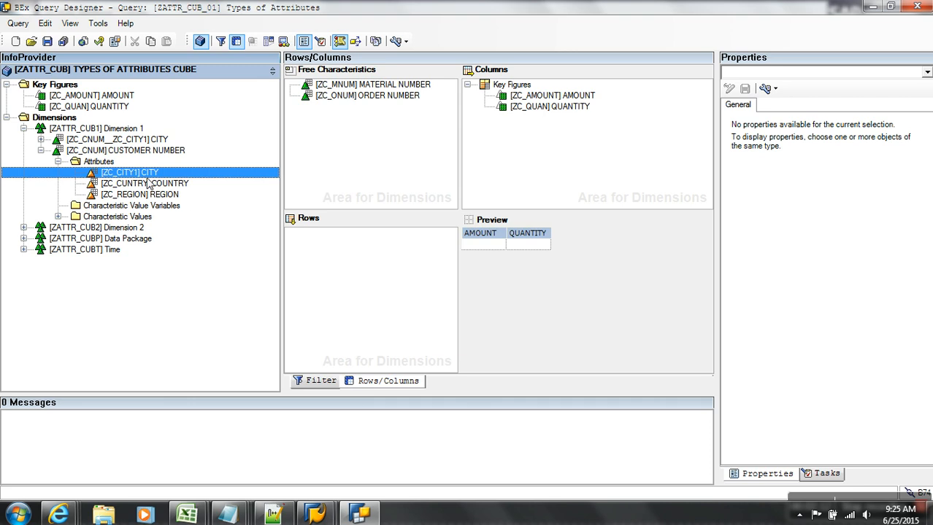
Put CUSTOMER NUMBER, display CITY and navigational CITY in rows, described as dis CITY and nav CITY.
{"action": "left_click_drag", "start_coordinate": [114, 155], "coordinate": [308, 244]}
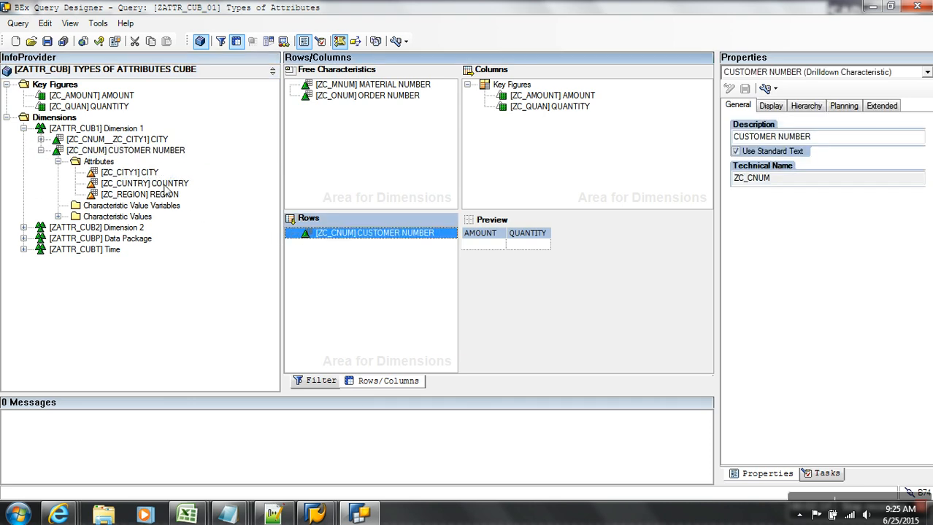
{"action": "left_click_drag", "start_coordinate": [129, 173], "coordinate": [297, 248]}
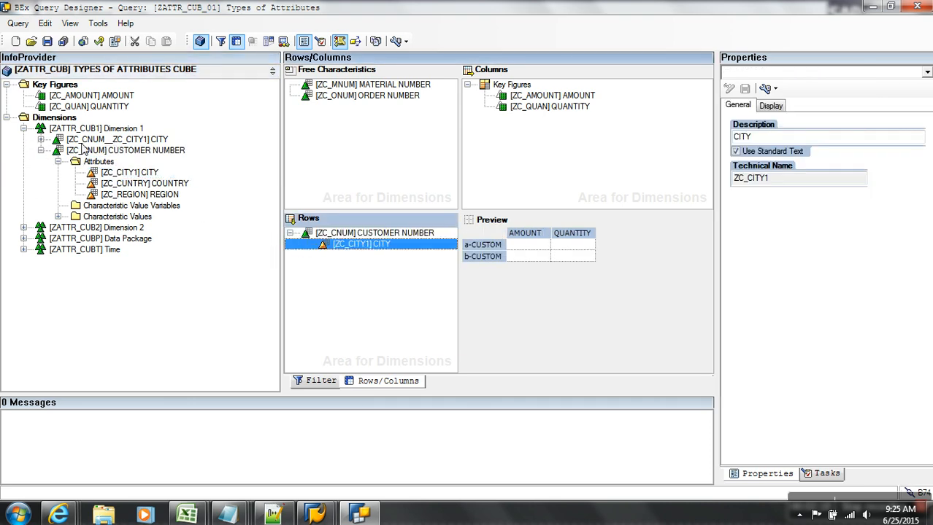
{"action": "left_click_drag", "start_coordinate": [102, 140], "coordinate": [321, 255]}
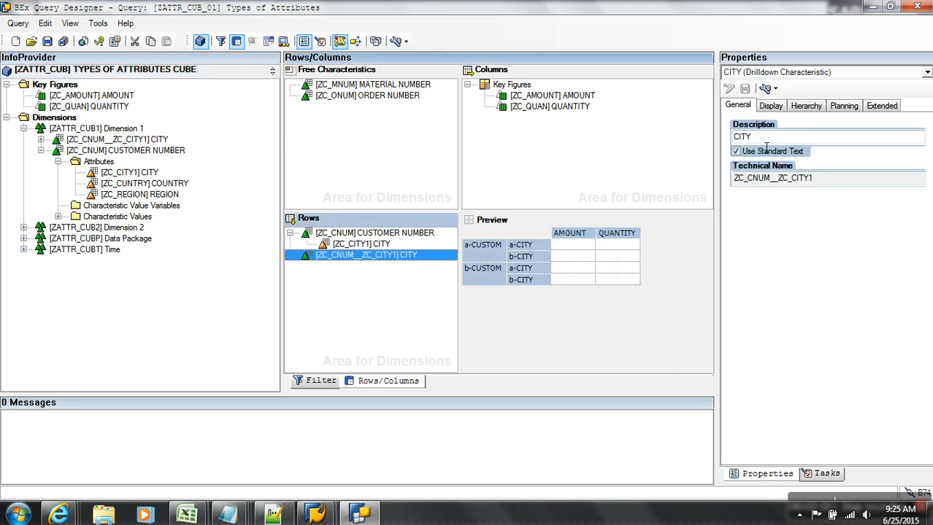
{"action": "left_click", "coordinate": [736, 151]}
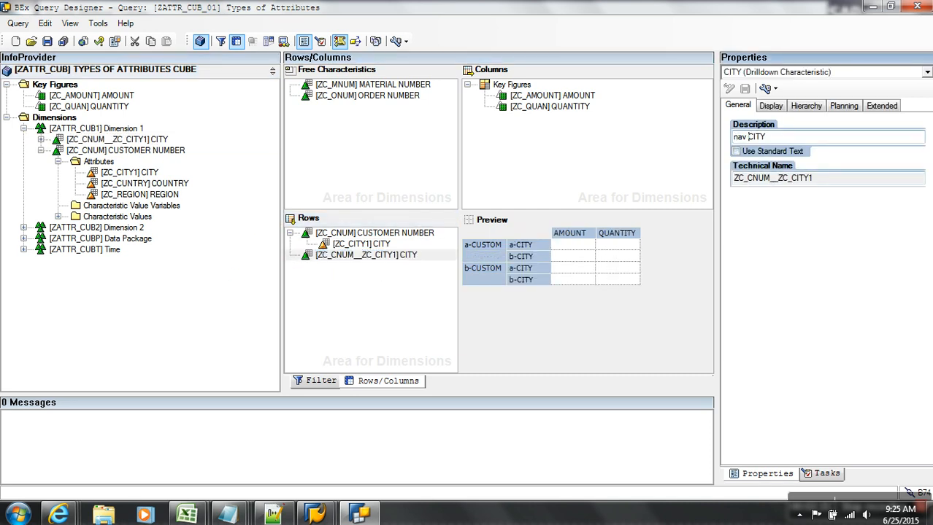
{"action": "left_click", "coordinate": [381, 247]}
{"action": "type", "text": "dis"}
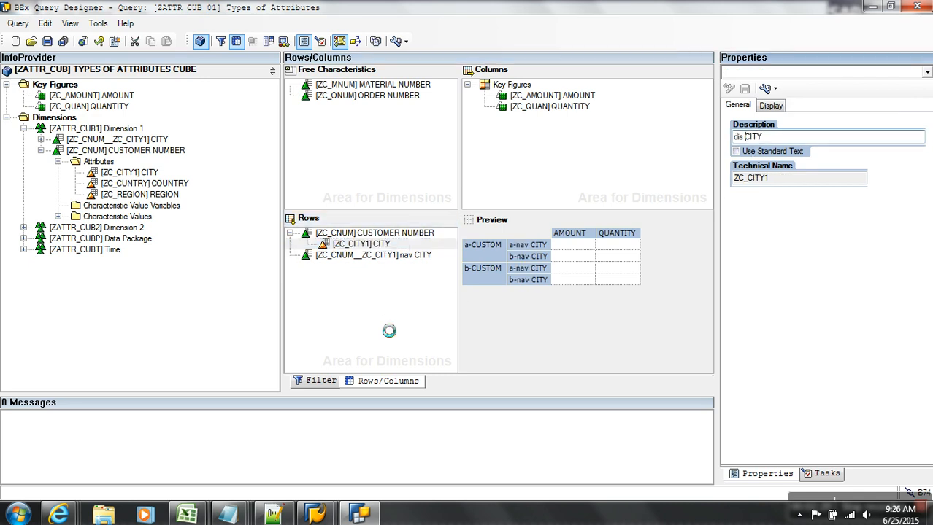
{"action": "left_click", "coordinate": [385, 321]}
Save the query and reload the Types of Attributes web report.
{"action": "left_click", "coordinate": [47, 41]}
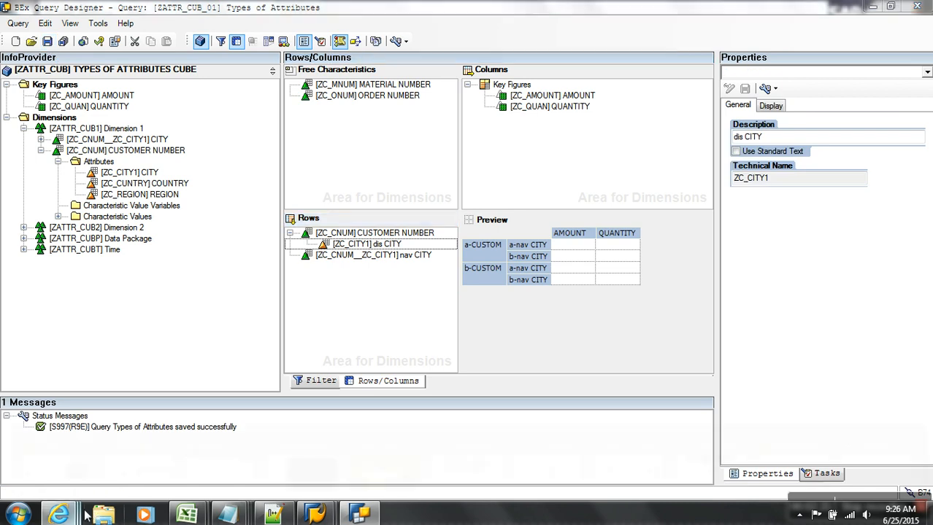
{"action": "mouse_move", "coordinate": [86, 515]}
{"action": "left_click", "coordinate": [870, 459]}
{"action": "left_click", "coordinate": [868, 27]}
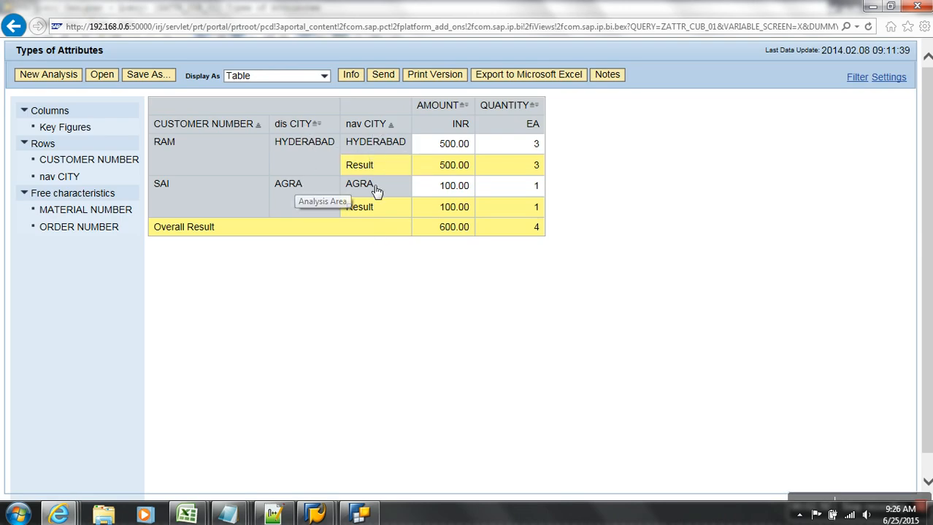
Drop CUSTOMER NUMBER from the report so totals group by nav CITY (AGRA 100, HYDERABAD 500), then return to Query Designer.
{"action": "left_click_drag", "start_coordinate": [235, 129], "coordinate": [109, 313]}
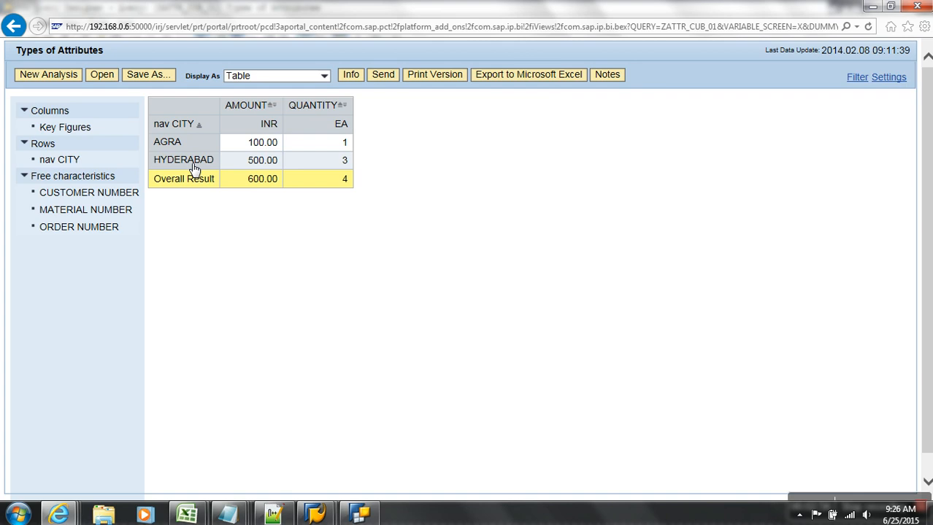
{"action": "left_click", "coordinate": [359, 515]}
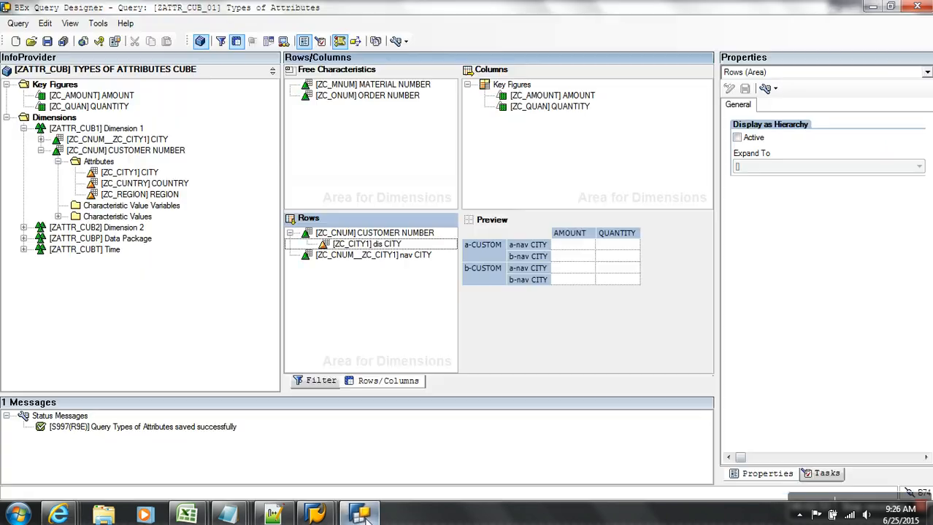
Open the Restrict dialog for nav CITY on the Filter tab and show Variables.
{"action": "left_click", "coordinate": [327, 385]}
{"action": "left_click", "coordinate": [562, 129]}
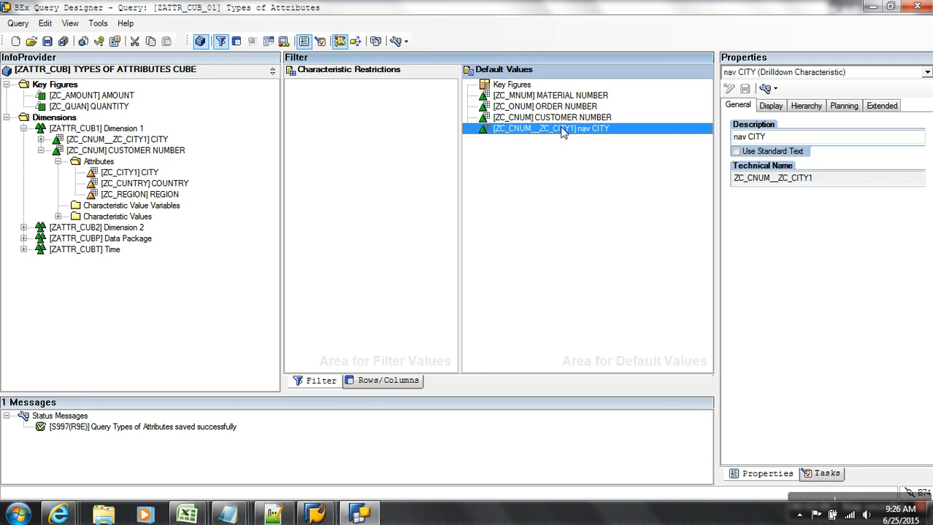
{"action": "right_click", "coordinate": [562, 129]}
{"action": "left_click", "coordinate": [597, 135]}
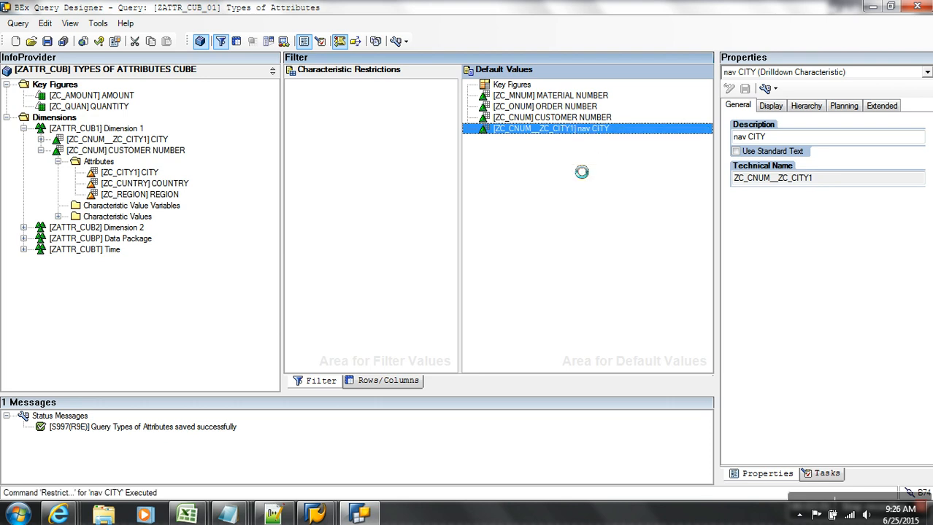
{"action": "left_click", "coordinate": [438, 148]}
{"action": "left_click", "coordinate": [365, 196]}
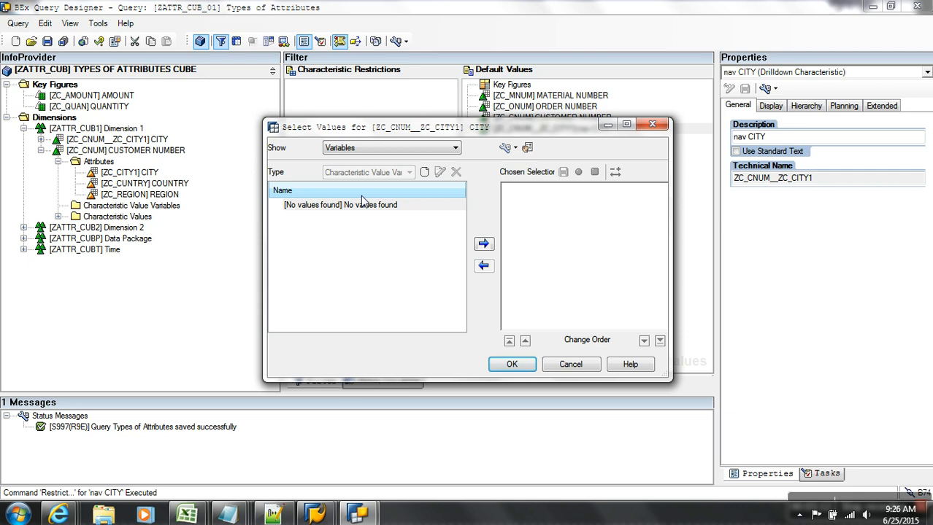
Check the Types of Attributes notes, then go to the ZATTR_CUB Edit InfoCube window.
{"action": "left_click", "coordinate": [228, 515]}
{"action": "left_click", "coordinate": [686, 445]}
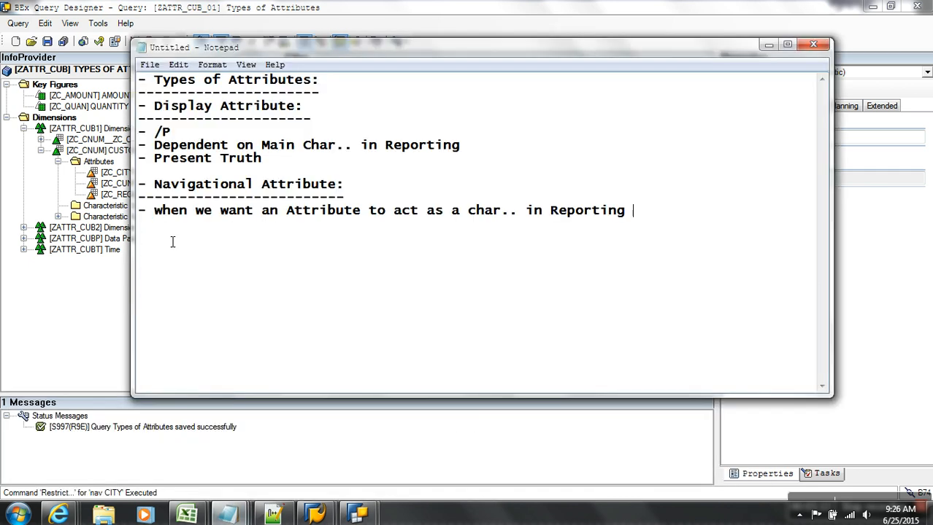
{"action": "left_click", "coordinate": [315, 514]}
{"action": "left_click", "coordinate": [330, 422]}
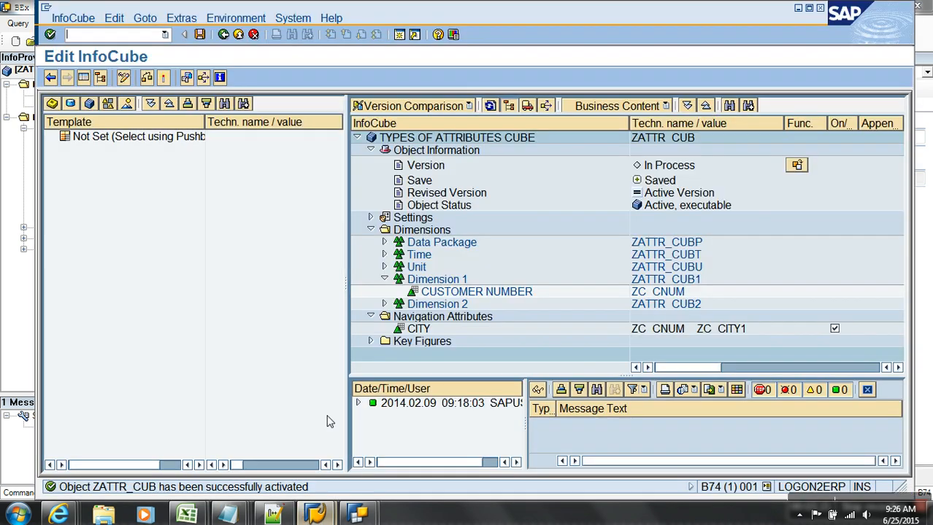
In CUSTOMER NUMBER master data, change the first customer's CITY from AGRA to DELHI and save.
{"action": "left_click", "coordinate": [238, 35]}
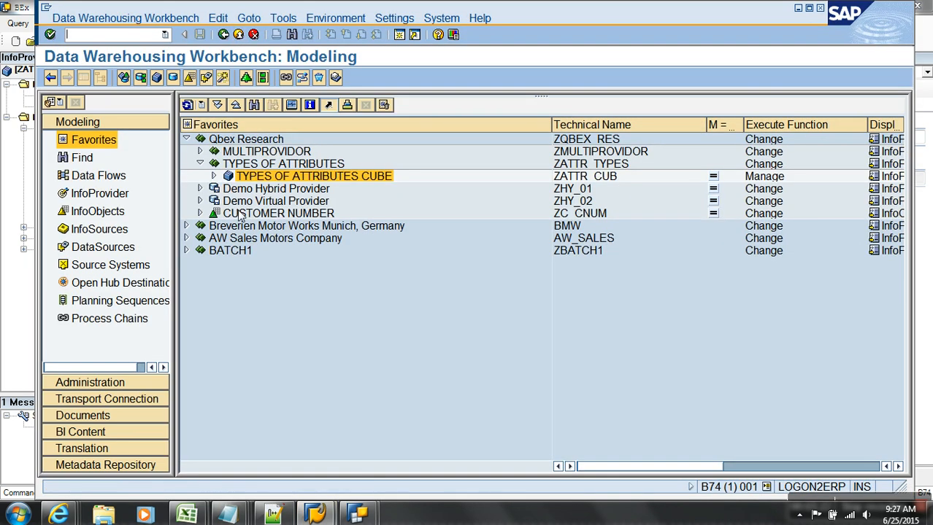
{"action": "right_click", "coordinate": [241, 213]}
{"action": "left_click", "coordinate": [301, 314]}
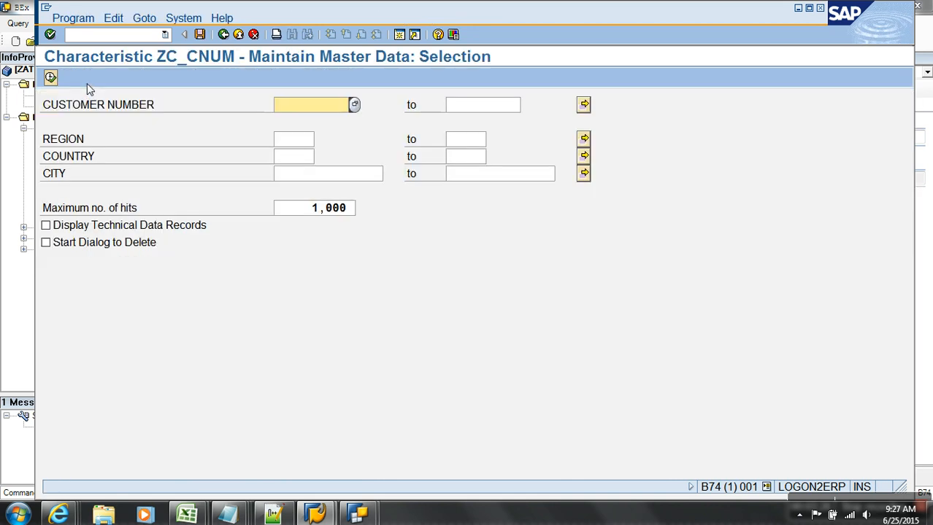
{"action": "left_click", "coordinate": [50, 79]}
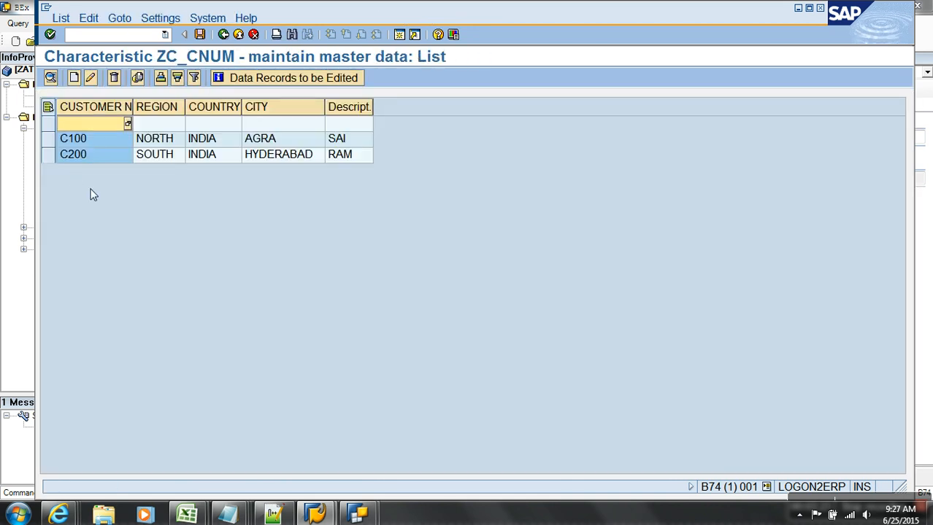
{"action": "left_click", "coordinate": [94, 80]}
{"action": "left_click_drag", "start_coordinate": [257, 246], "coordinate": [155, 248]}
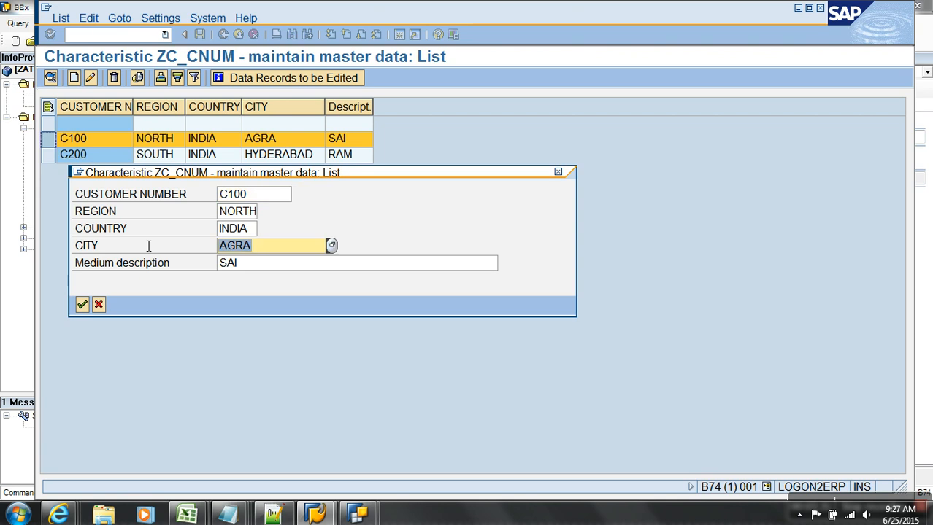
{"action": "type", "text": "DELHI"}
{"action": "key", "text": "Return"}
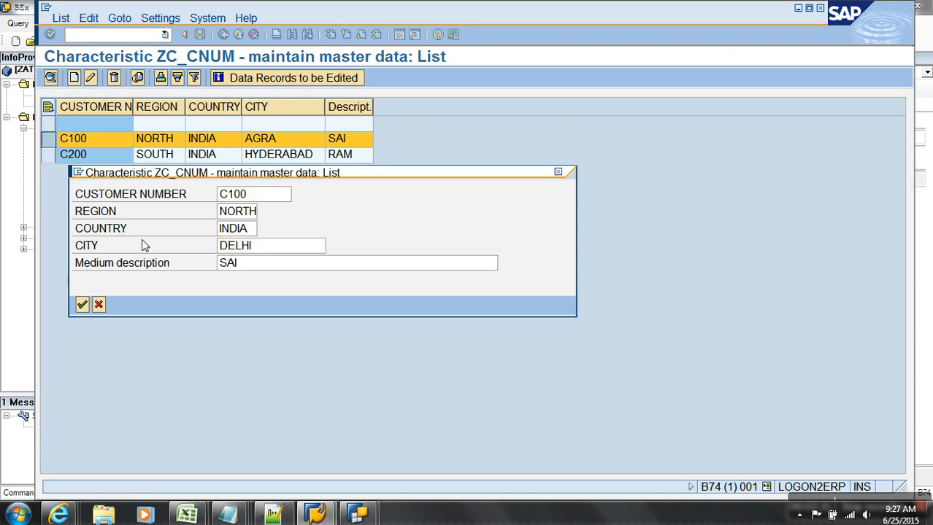
{"action": "left_click", "coordinate": [199, 35]}
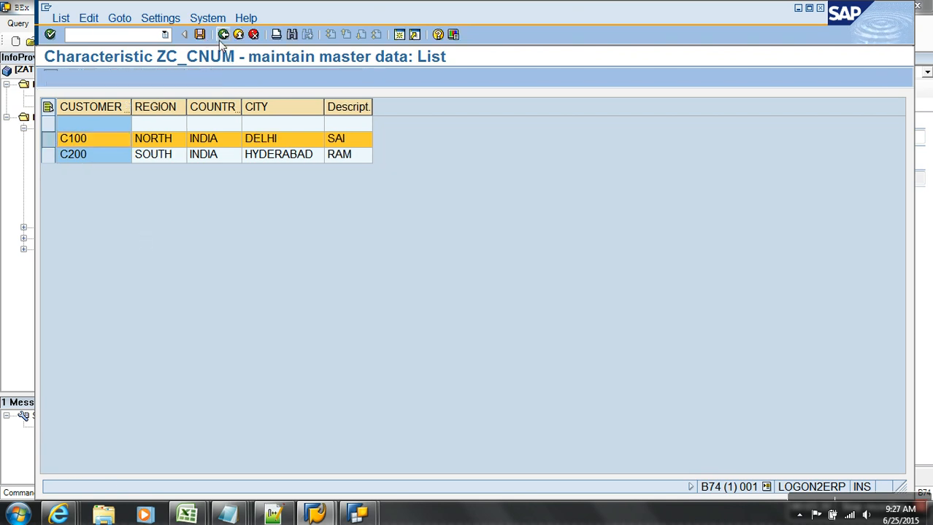
{"action": "left_click", "coordinate": [223, 36]}
{"action": "left_click", "coordinate": [223, 36]}
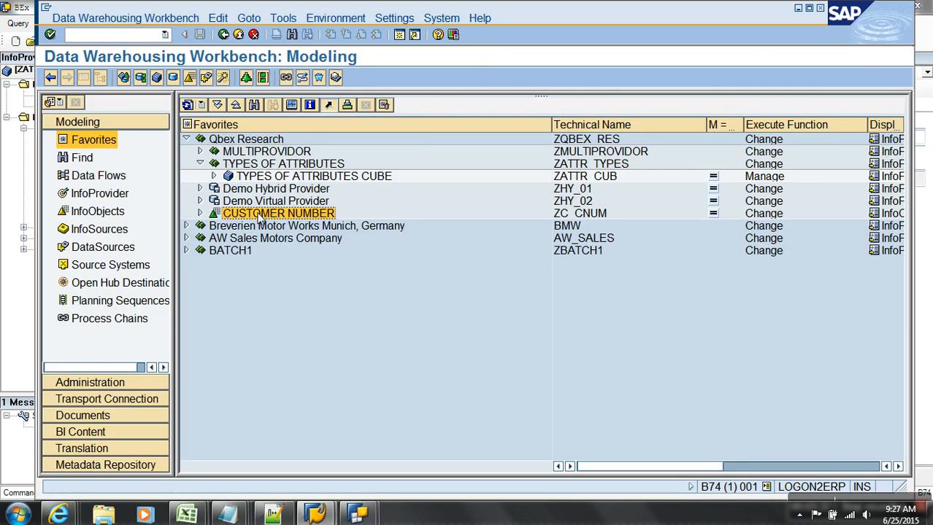
Activate CUSTOMER NUMBER master data and display table /BIC/PZC_CNUM contents showing DELHI.
{"action": "right_click", "coordinate": [256, 217]}
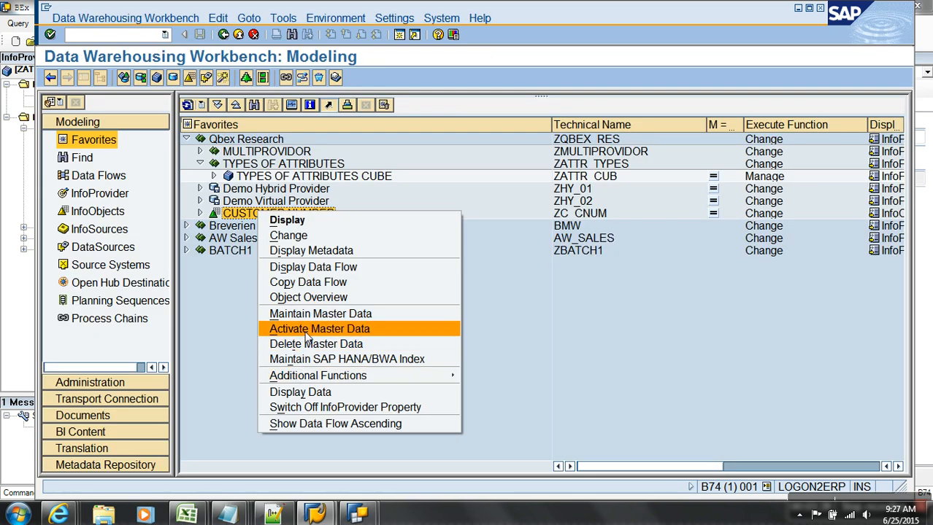
{"action": "left_click", "coordinate": [307, 330]}
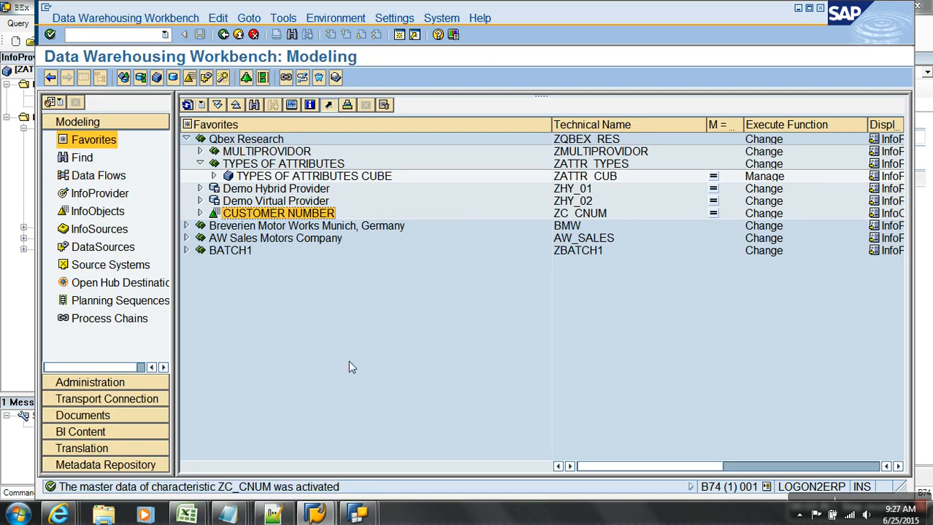
{"action": "double_click", "coordinate": [284, 214]}
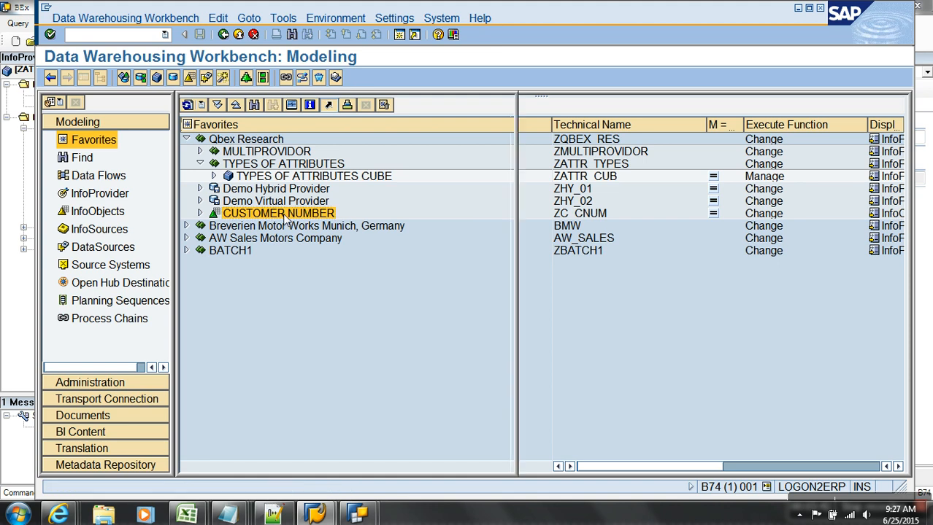
{"action": "left_click", "coordinate": [778, 212]}
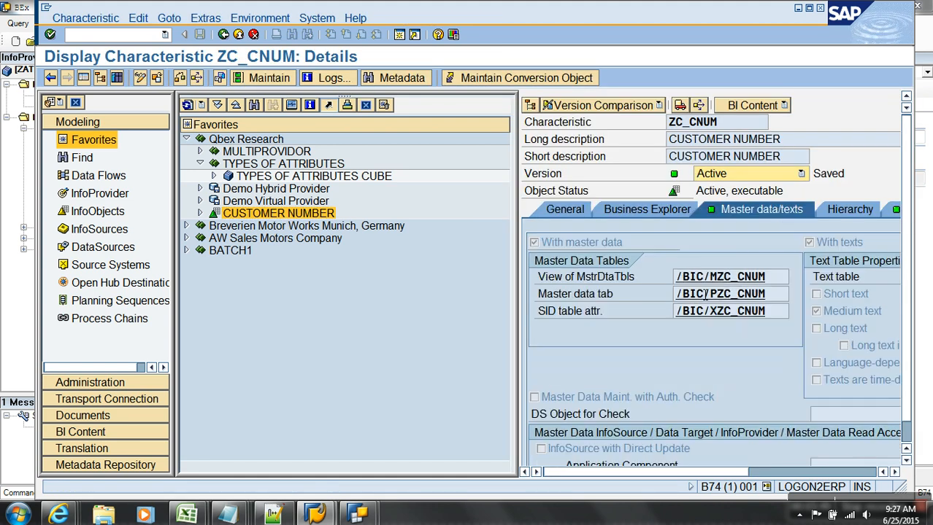
{"action": "double_click", "coordinate": [718, 296]}
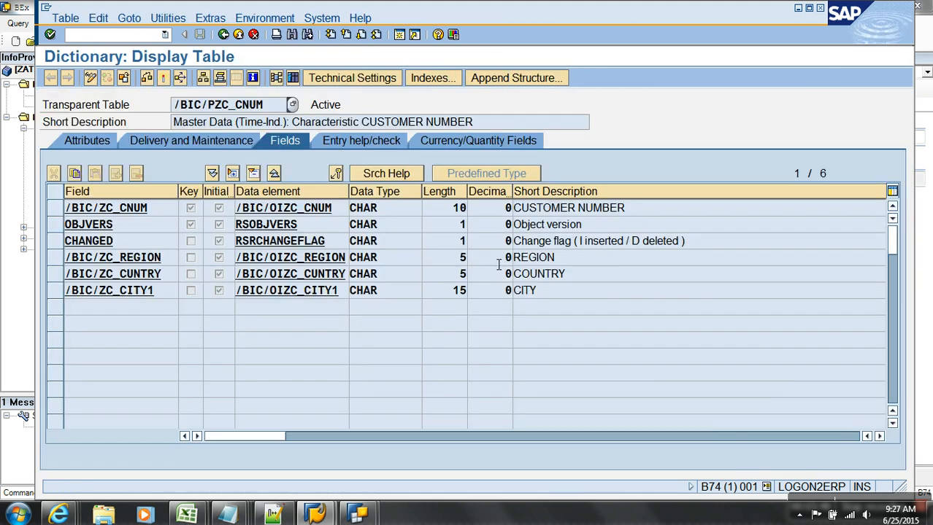
{"action": "left_click", "coordinate": [293, 78]}
{"action": "key", "text": "F8"}
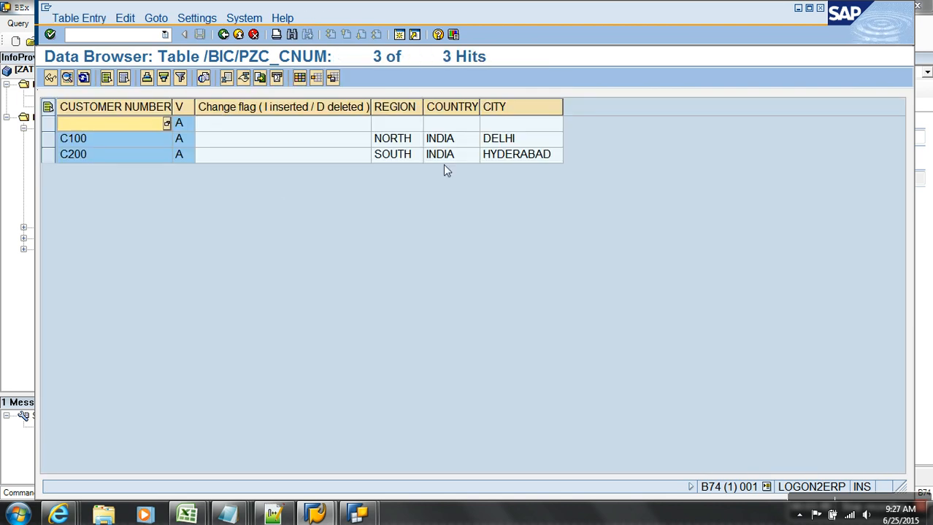
{"action": "left_click", "coordinate": [502, 140]}
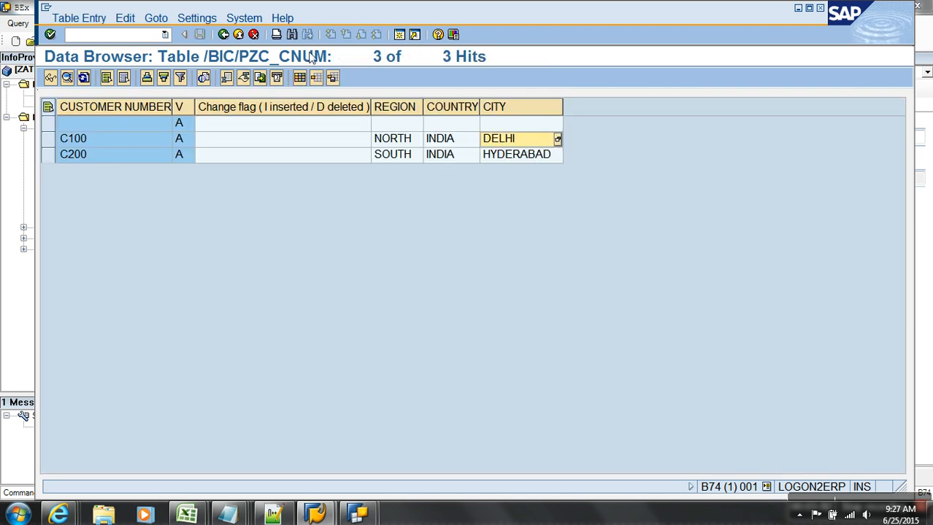
{"action": "left_click", "coordinate": [238, 35]}
{"action": "left_click", "coordinate": [239, 35]}
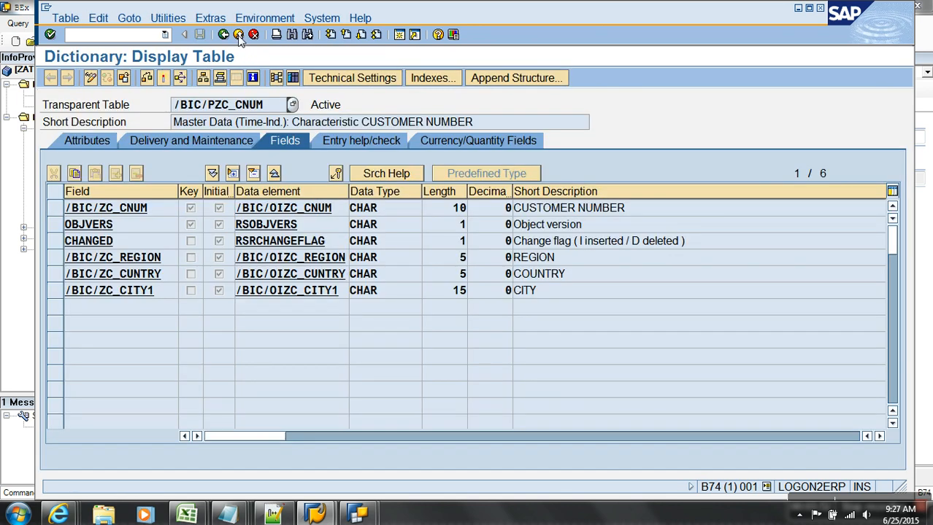
{"action": "left_click", "coordinate": [238, 35]}
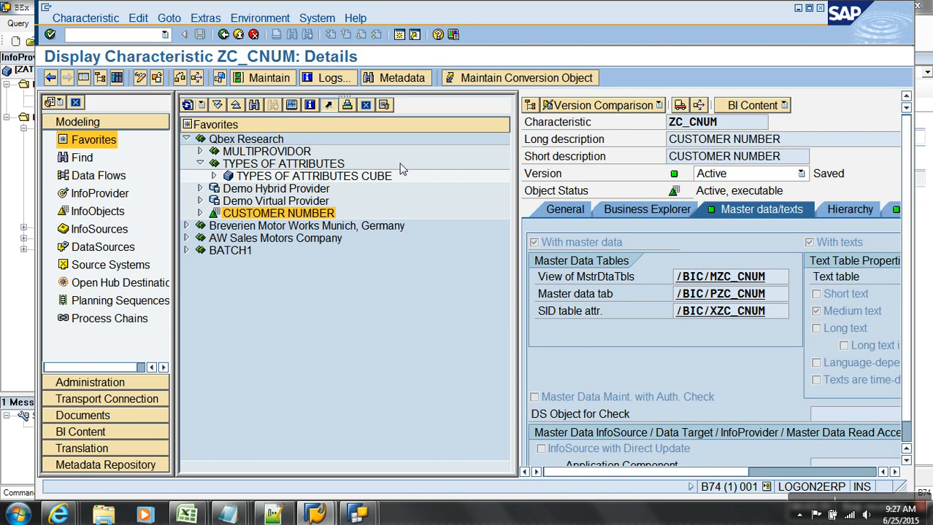
Display the entries of SID table /BIC/XZC_CNUM, then return to the browser.
{"action": "double_click", "coordinate": [749, 314]}
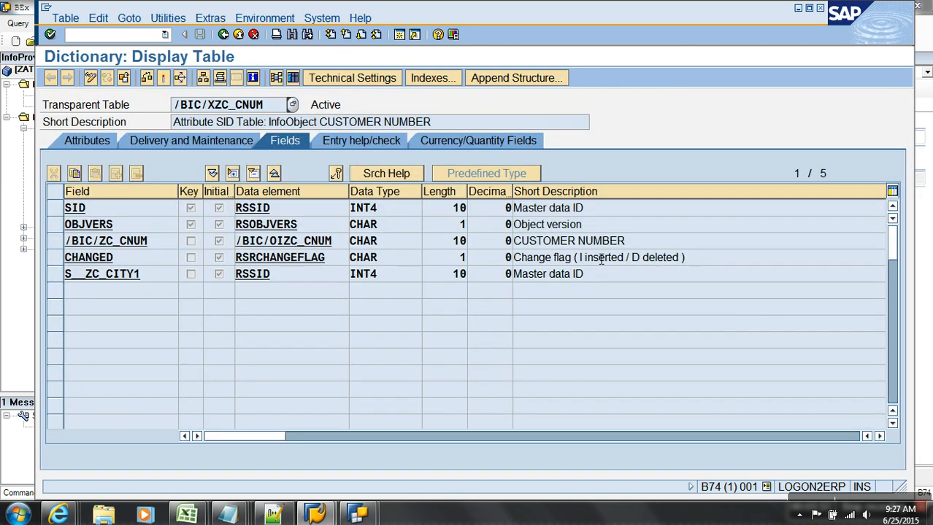
{"action": "left_click", "coordinate": [297, 79]}
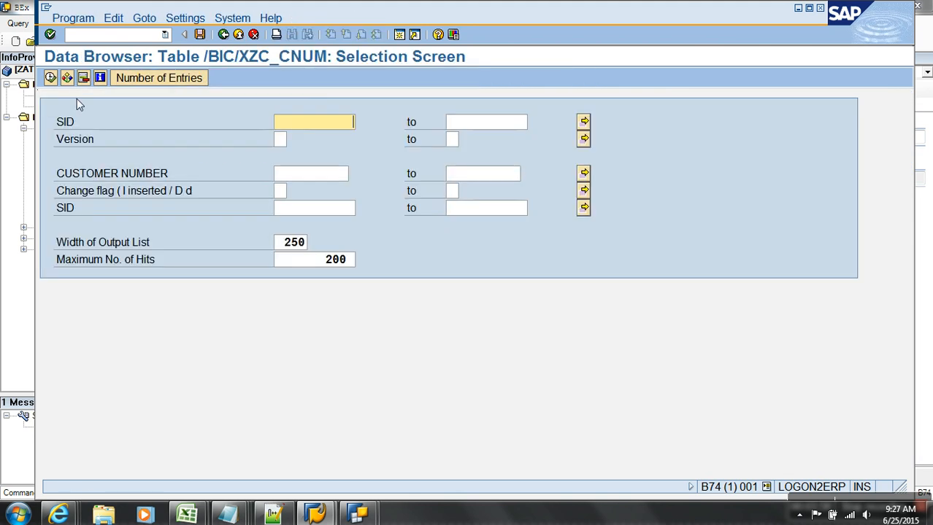
{"action": "left_click", "coordinate": [50, 77]}
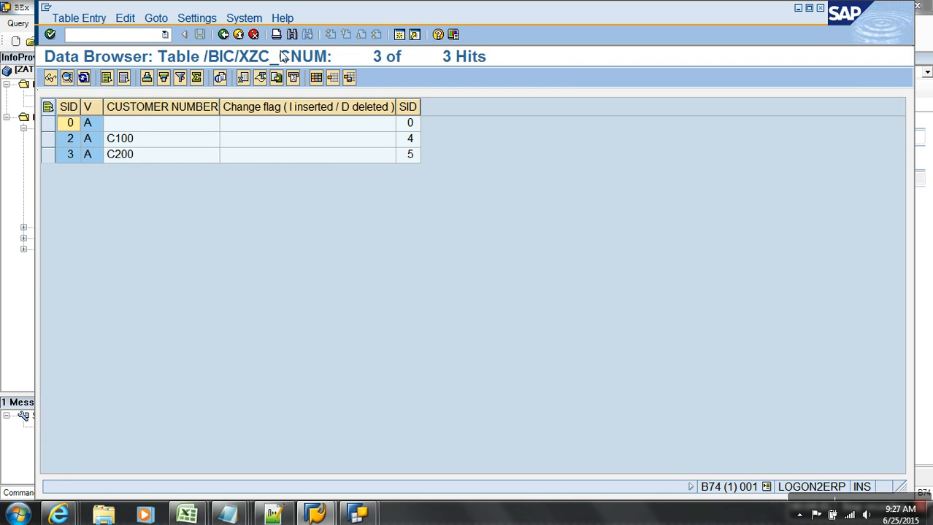
{"action": "left_click", "coordinate": [239, 35]}
{"action": "left_click", "coordinate": [239, 35]}
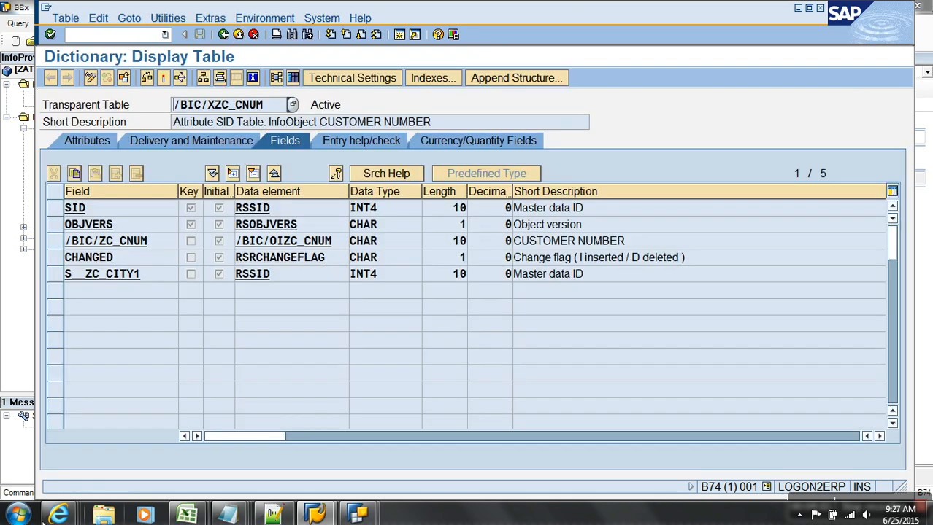
{"action": "left_click", "coordinate": [61, 514]}
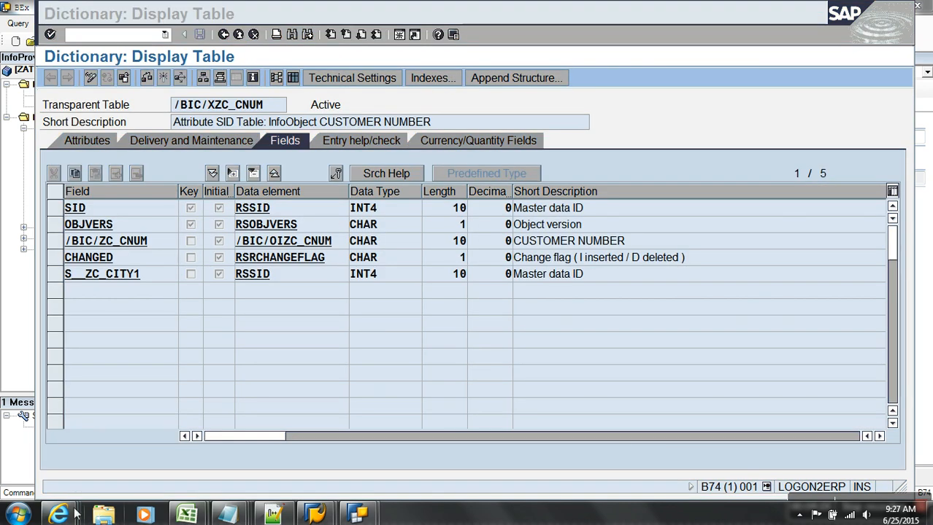
Bring up the BEx Web Analyzer Types of Attributes report with each customer's dis and nav CITY.
{"action": "mouse_move", "coordinate": [59, 514]}
{"action": "left_click", "coordinate": [850, 464]}
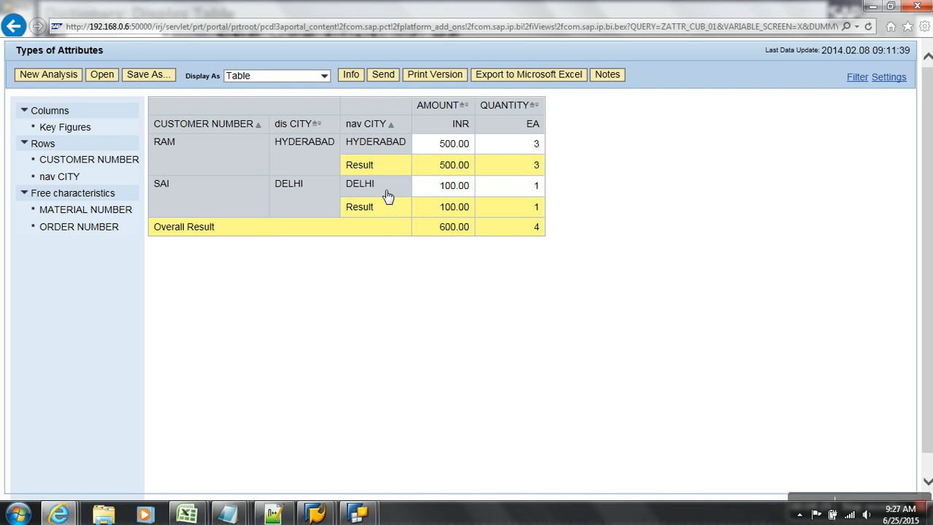
In the Types of Attributes notes, add '- /P, /X' and '- Present Truth' under Navigational Attribute.
{"action": "left_click", "coordinate": [231, 515]}
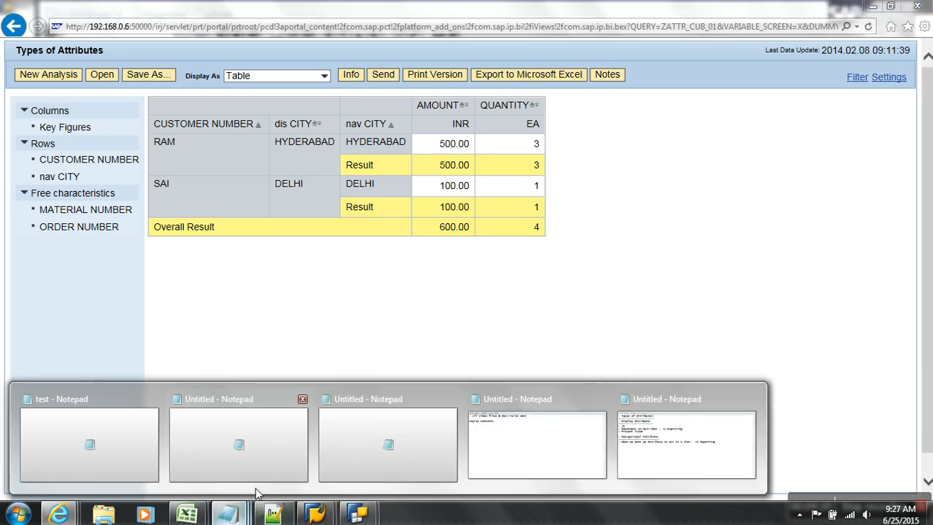
{"action": "left_click", "coordinate": [710, 458]}
{"action": "type", "text": "- "}
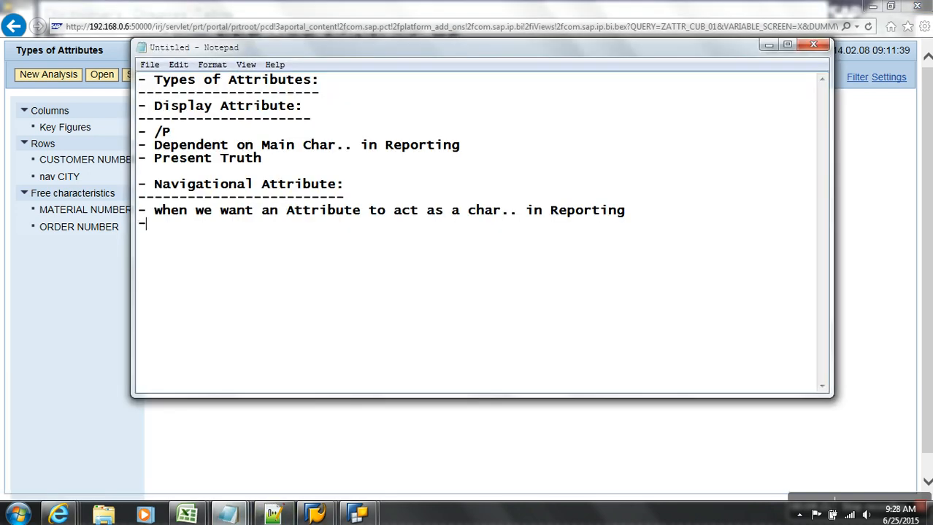
{"action": "type", "text": "/P, "}
{"action": "type", "text": "/X"}
{"action": "type", "text": "-"}
{"action": "type", "text": " Present T"}
{"action": "type", "text": "ruth"}
{"action": "key", "text": "Return"}
{"action": "key", "text": "Return"}
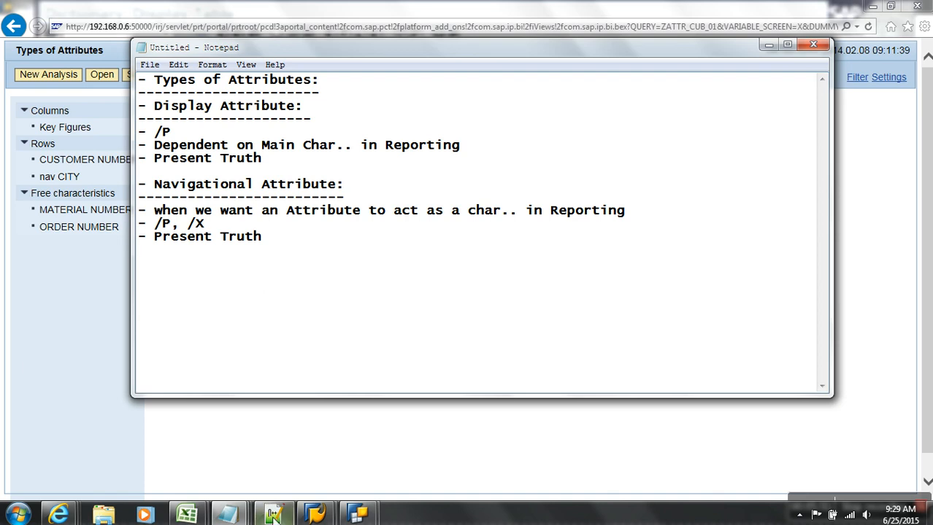
Back in the Workbench Modeling overview, inspect the CUSTOMER NUMBER characteristic's attributes.
{"action": "left_click", "coordinate": [319, 505]}
{"action": "left_click", "coordinate": [362, 463]}
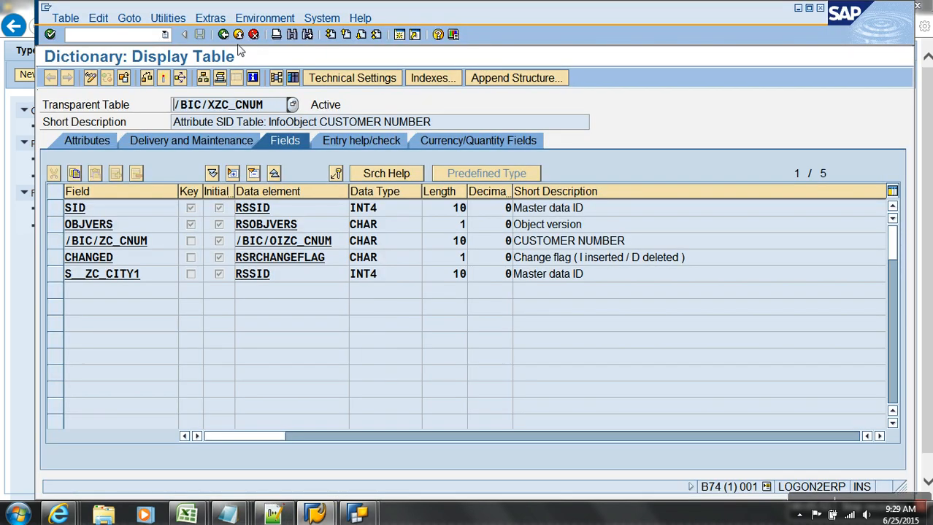
{"action": "left_click", "coordinate": [238, 34]}
{"action": "double_click", "coordinate": [295, 214]}
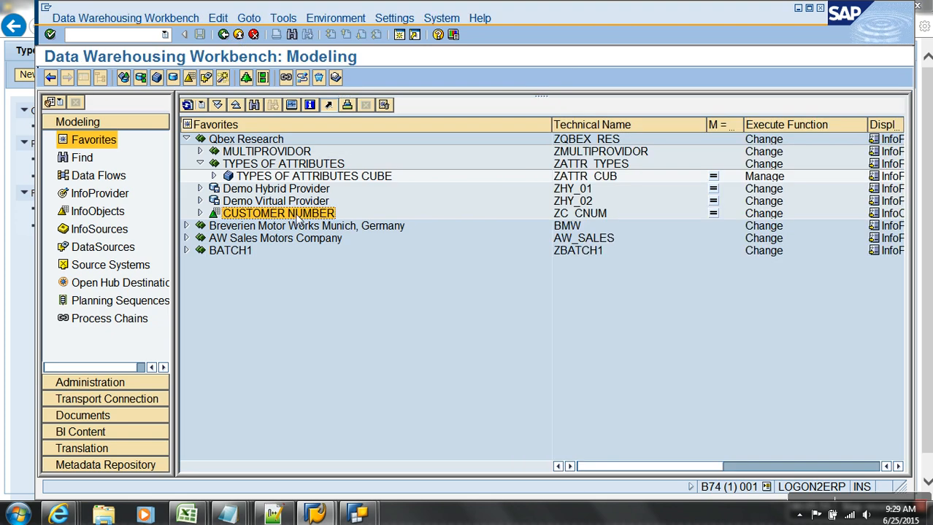
{"action": "left_click", "coordinate": [885, 211]}
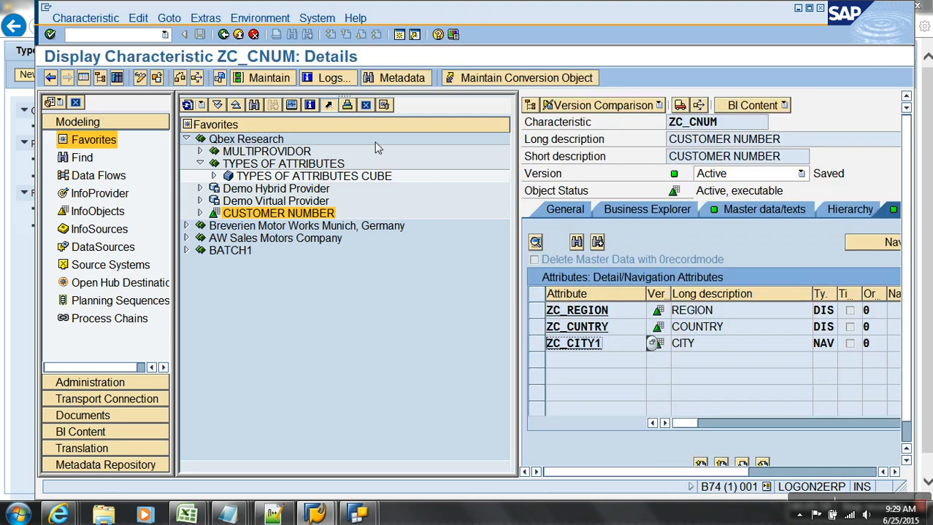
{"action": "left_click", "coordinate": [246, 36]}
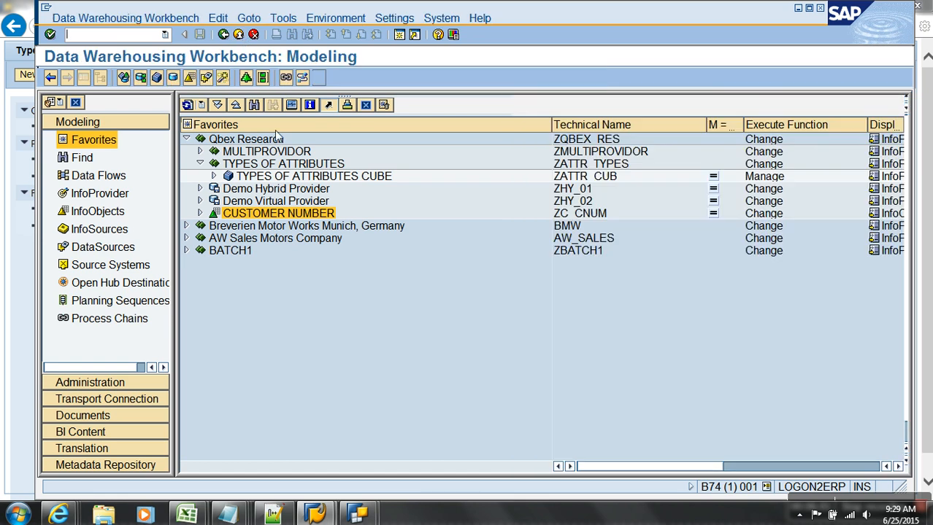
Add ZC_CITY1 to Dimension 1 of the TYPES OF ATTRIBUTES CUBE and activate the cube.
{"action": "right_click", "coordinate": [267, 179]}
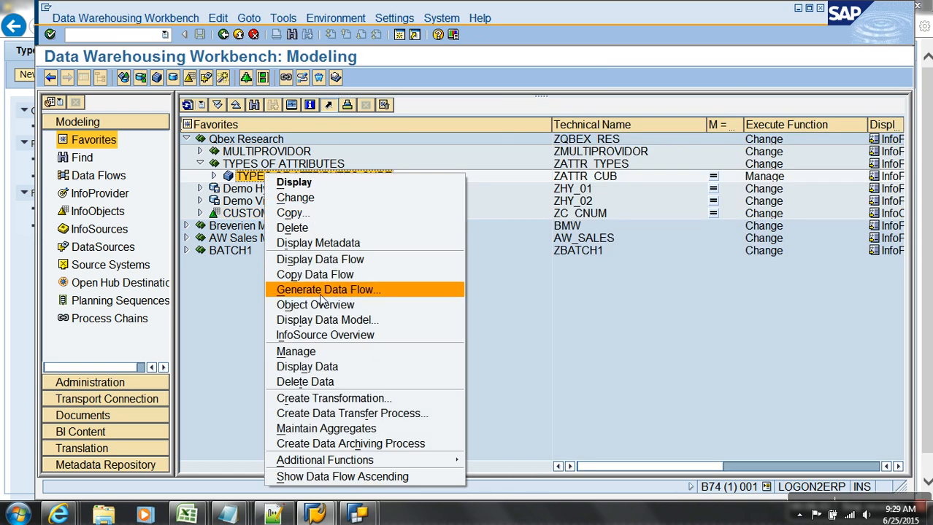
{"action": "left_click", "coordinate": [295, 198]}
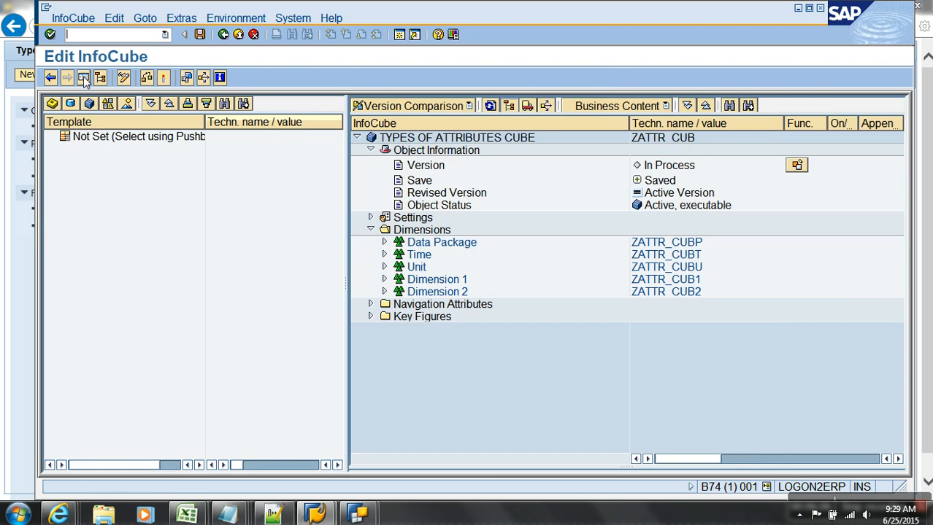
{"action": "right_click", "coordinate": [454, 284]}
{"action": "left_click", "coordinate": [500, 356]}
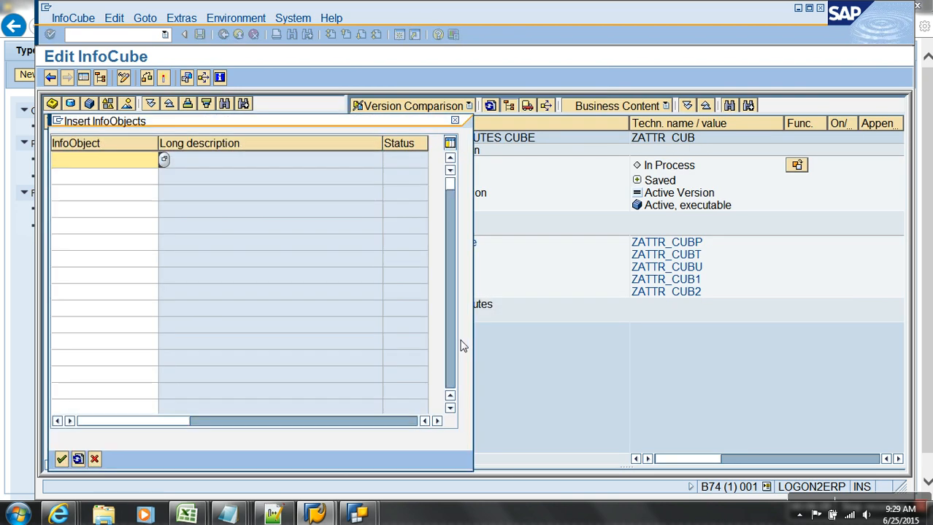
{"action": "type", "text": "ZC_CITY1"}
{"action": "key", "text": "Return"}
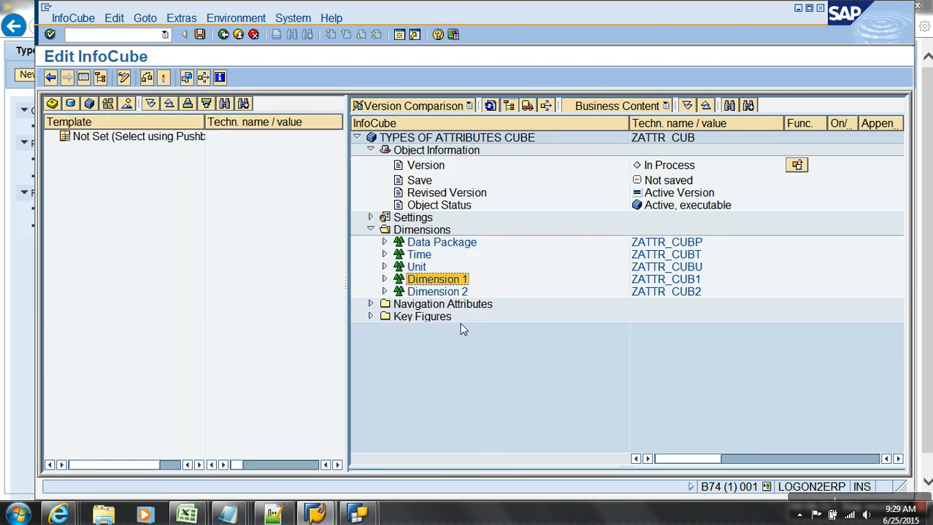
{"action": "left_click", "coordinate": [384, 279]}
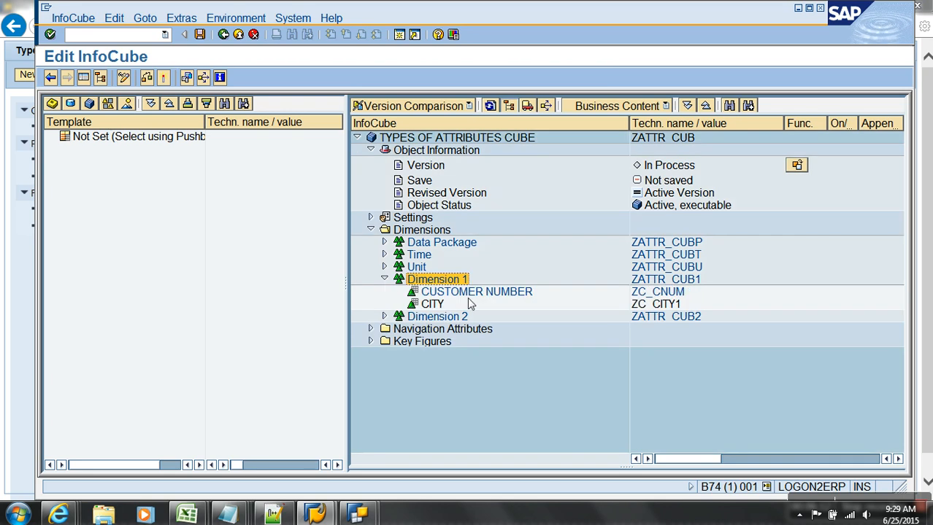
{"action": "left_click", "coordinate": [165, 78]}
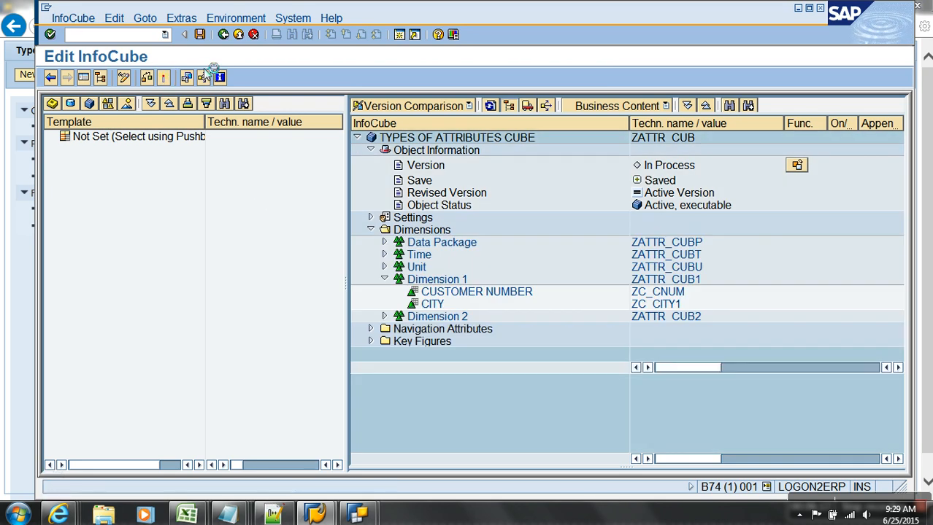
{"action": "left_click", "coordinate": [233, 33]}
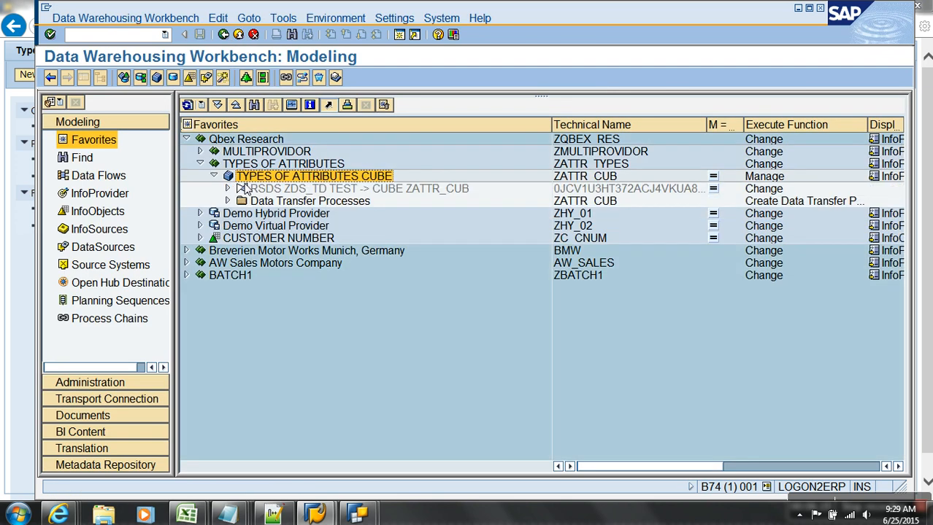
In the cube's transformation, open the ZC_CITY1 rule details and add /BIC/ZC_CNUM as source field.
{"action": "right_click", "coordinate": [245, 188]}
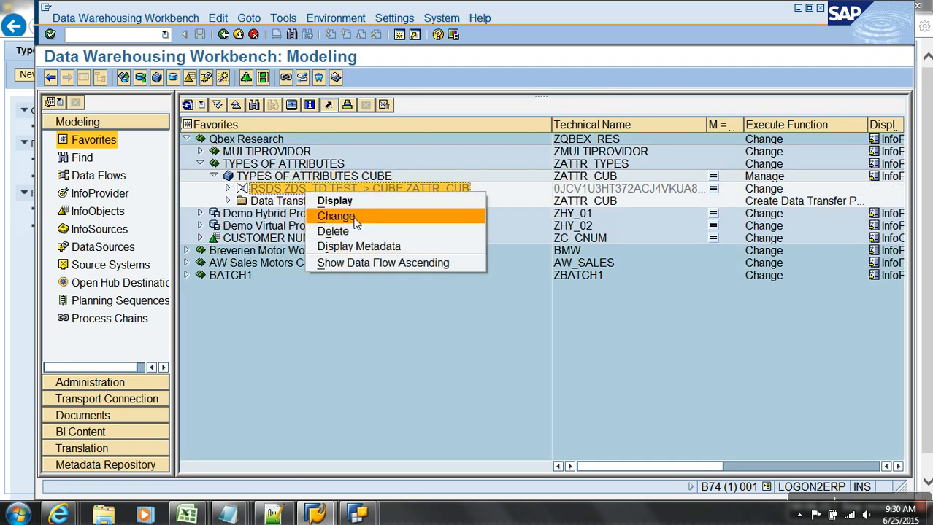
{"action": "left_click", "coordinate": [354, 217]}
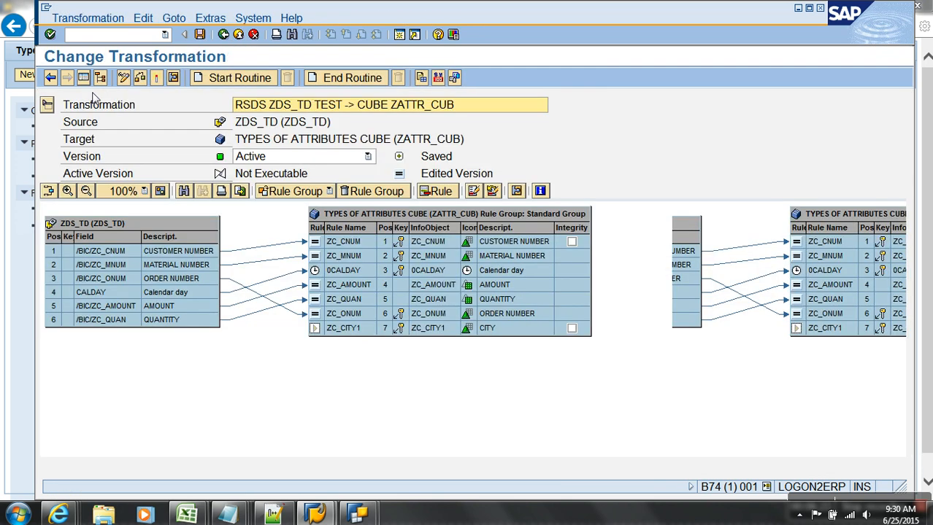
{"action": "left_click", "coordinate": [369, 330]}
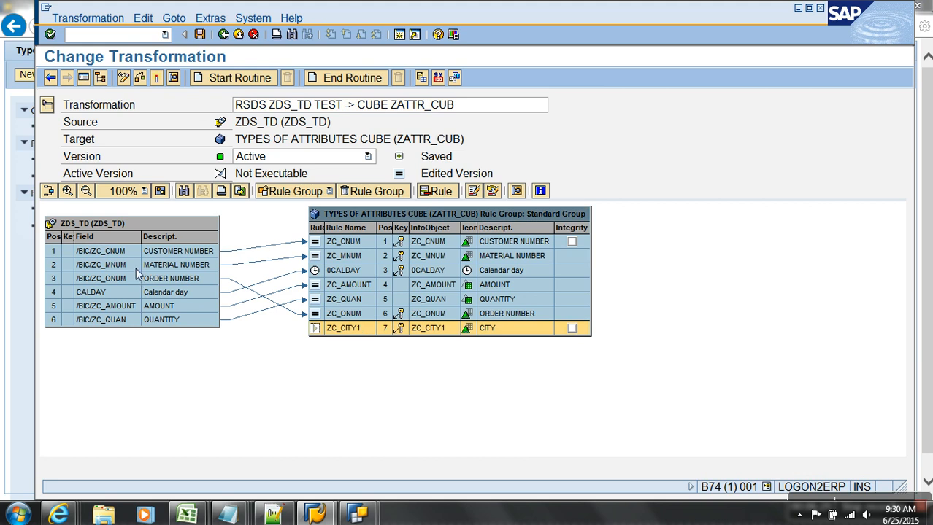
{"action": "right_click", "coordinate": [315, 328]}
{"action": "left_click", "coordinate": [353, 335]}
{"action": "left_click", "coordinate": [408, 175]}
{"action": "left_click", "coordinate": [356, 219]}
{"action": "left_click", "coordinate": [302, 258]}
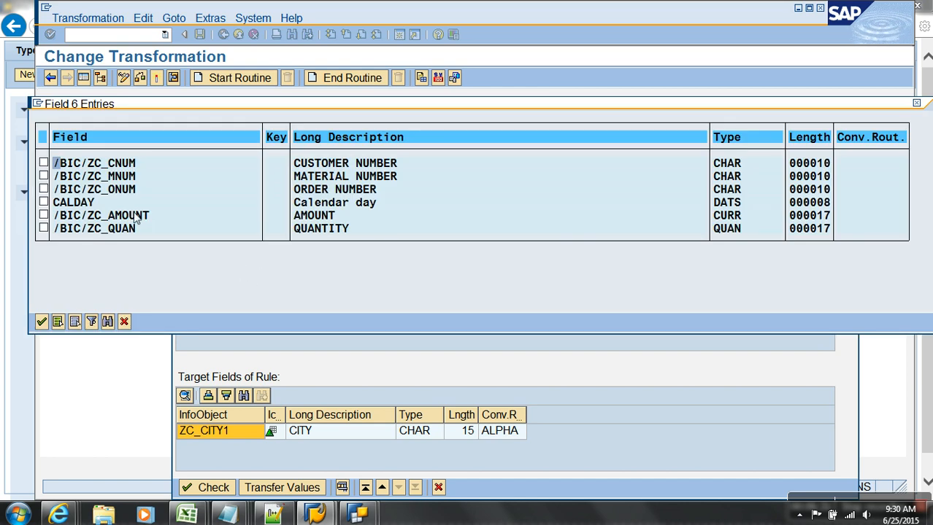
{"action": "left_click", "coordinate": [43, 163]}
{"action": "left_click", "coordinate": [42, 324]}
Set the ZC_CITY1 rule type to Read Master Data from ZC_CNUM for the city attribute.
{"action": "left_click", "coordinate": [441, 172]}
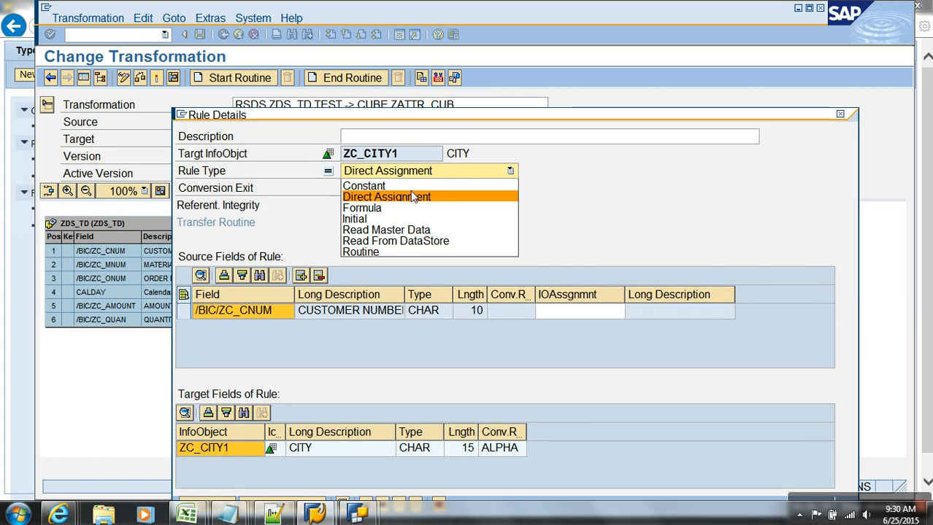
{"action": "left_click", "coordinate": [386, 231]}
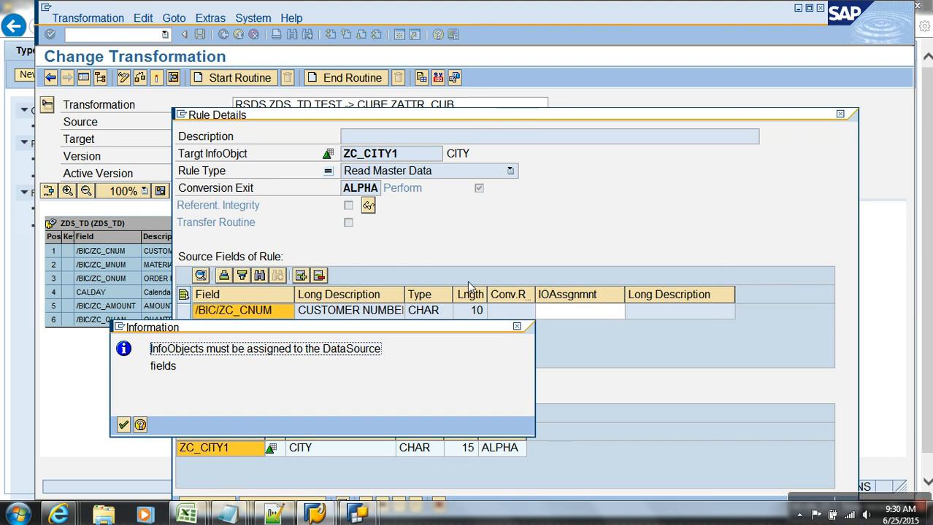
{"action": "key", "text": "Return"}
{"action": "left_click", "coordinate": [600, 313]}
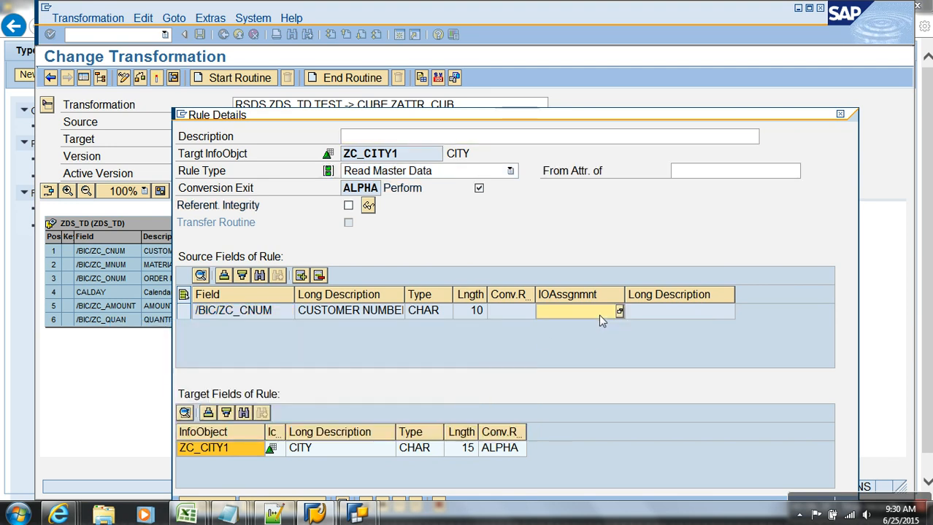
{"action": "type", "text": "zc_cnum"}
{"action": "key", "text": "Return"}
{"action": "left_click", "coordinate": [733, 175]}
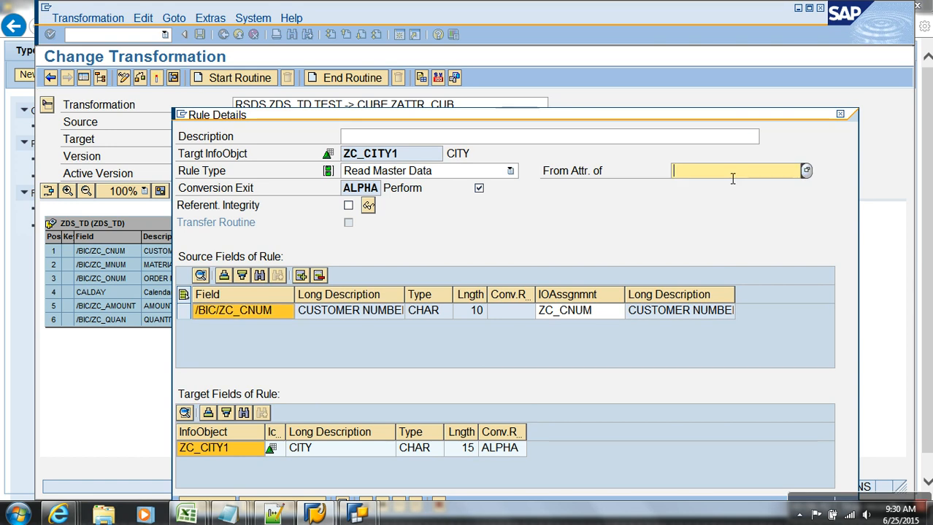
{"action": "type", "text": "ZC_CNUM"}
Transfer the CITY rule, activate the transformation, and return to Modeling.
{"action": "left_click_drag", "start_coordinate": [400, 119], "coordinate": [407, 90]}
{"action": "left_click", "coordinate": [299, 476]}
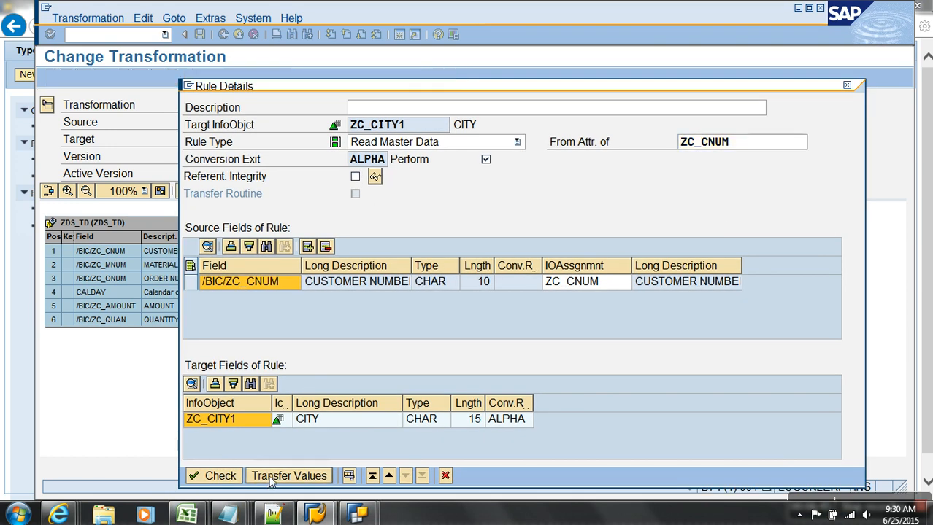
{"action": "left_click", "coordinate": [157, 77]}
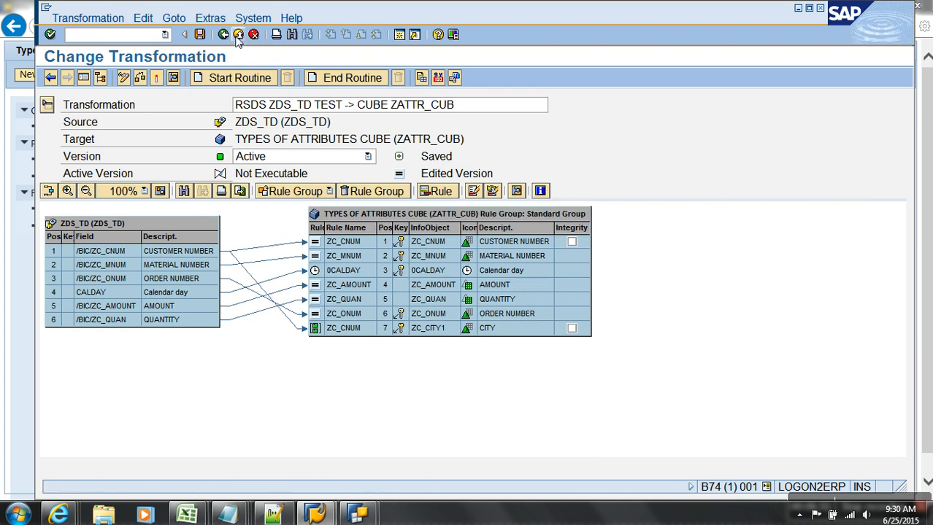
{"action": "left_click", "coordinate": [238, 36]}
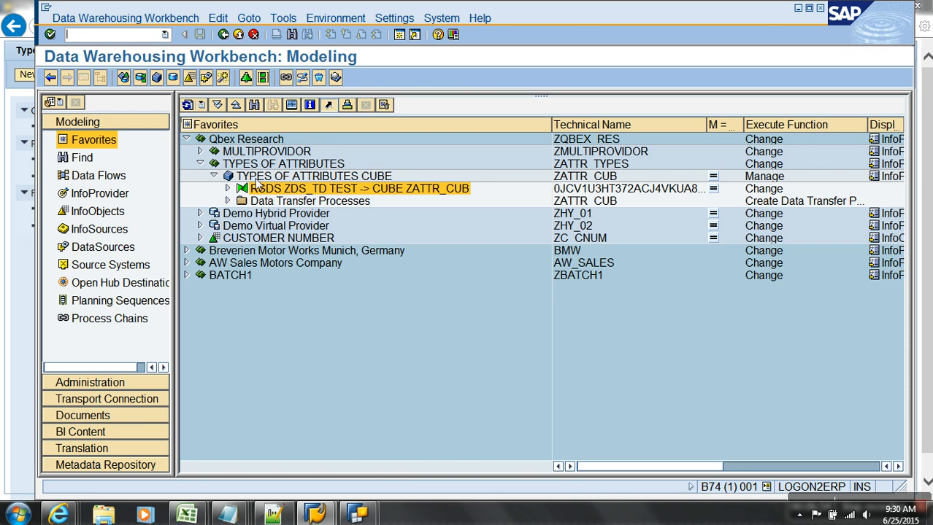
Delete all data from ZATTR_CUB, including the dimension table contents.
{"action": "right_click", "coordinate": [260, 177]}
{"action": "left_click", "coordinate": [313, 384]}
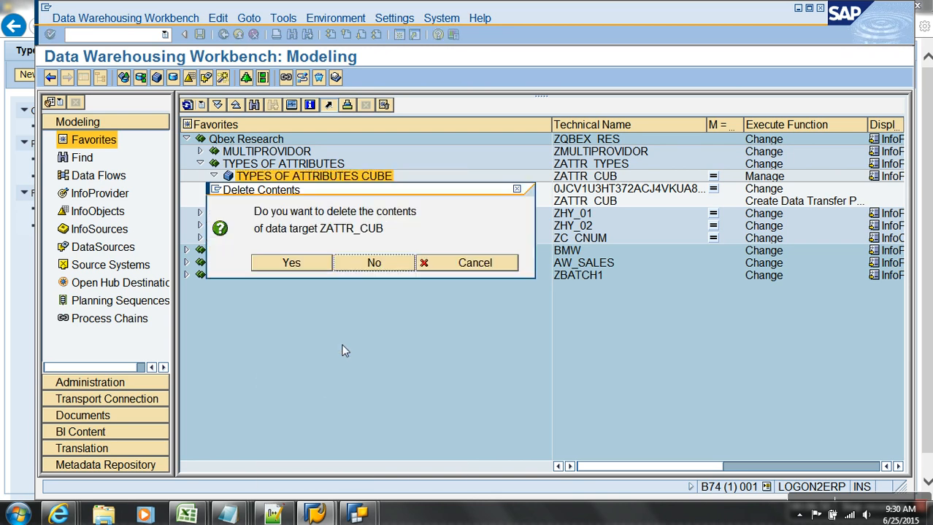
{"action": "left_click", "coordinate": [305, 260]}
{"action": "left_click", "coordinate": [403, 281]}
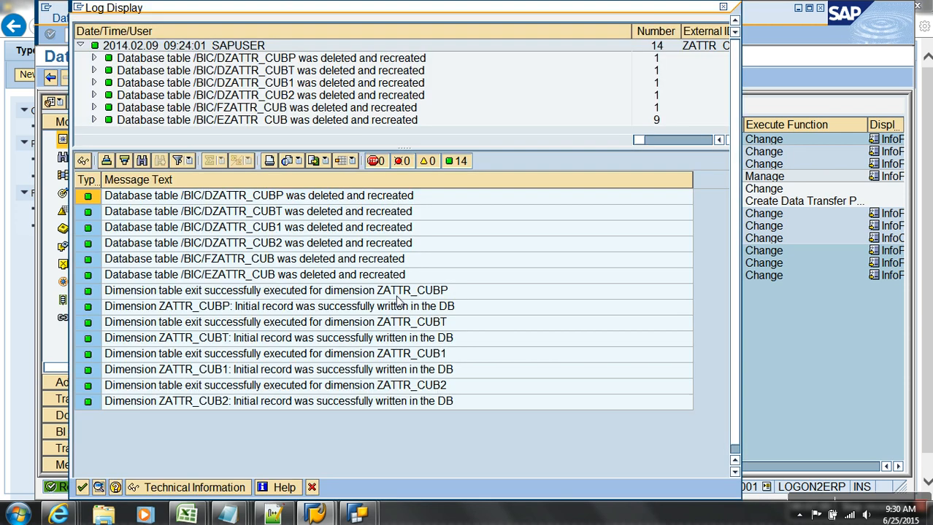
{"action": "left_click", "coordinate": [82, 487]}
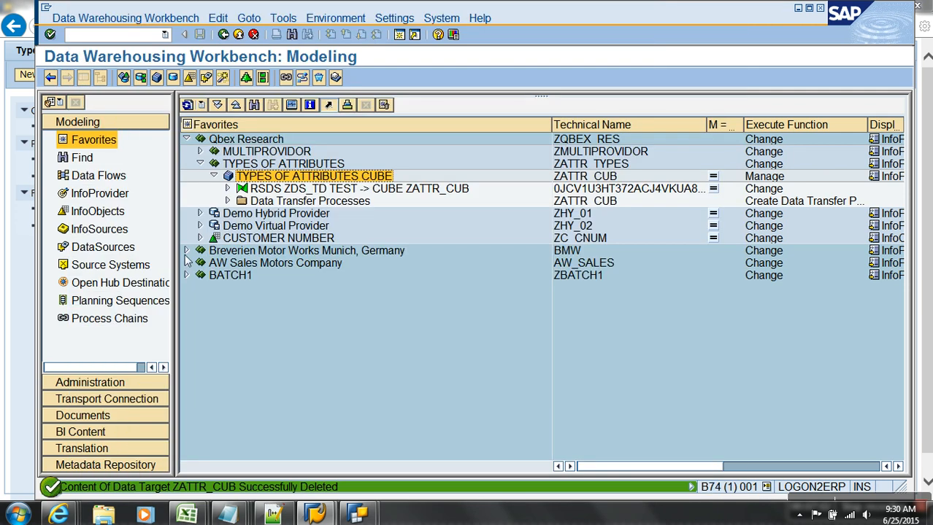
Activate and execute the ZDS_TD / TEST -> ZATTR_CUB DTP, refreshing the monitor until 3 records load green.
{"action": "left_click", "coordinate": [227, 200]}
{"action": "double_click", "coordinate": [339, 213]}
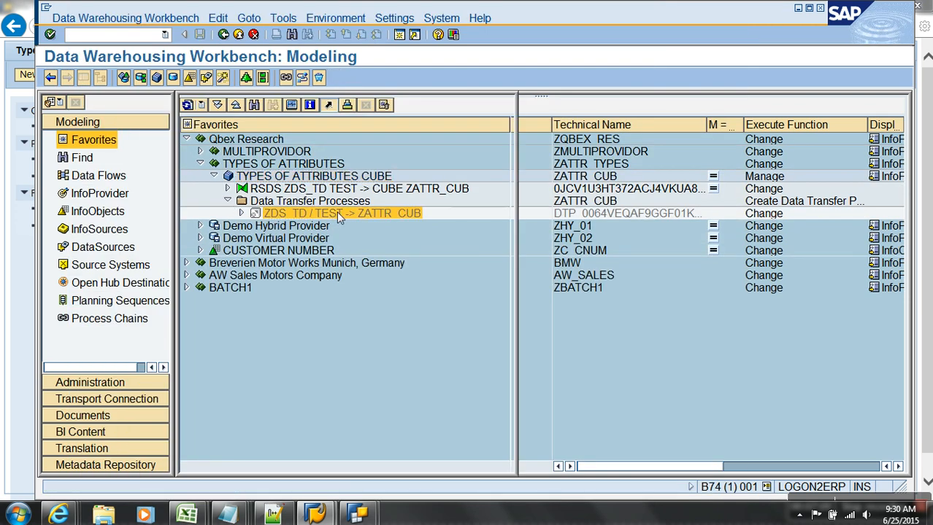
{"action": "left_click", "coordinate": [201, 79]}
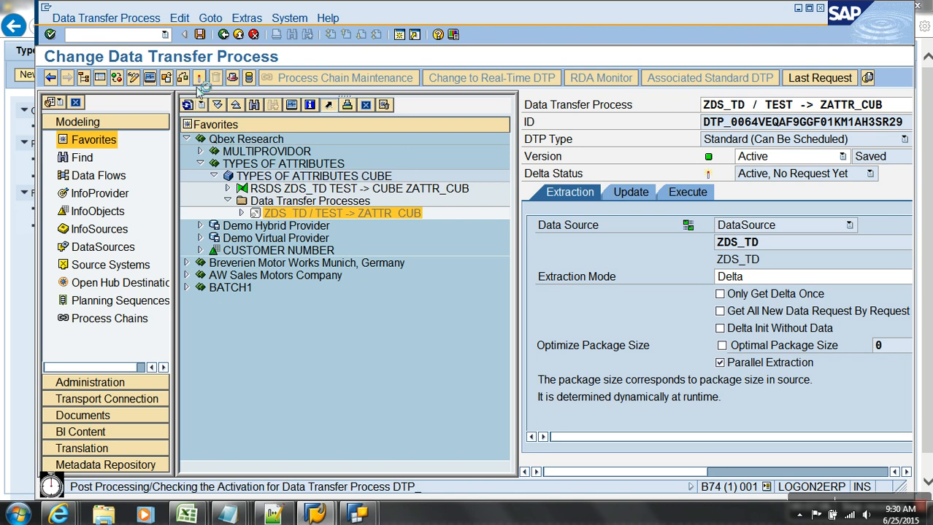
{"action": "left_click", "coordinate": [100, 78]}
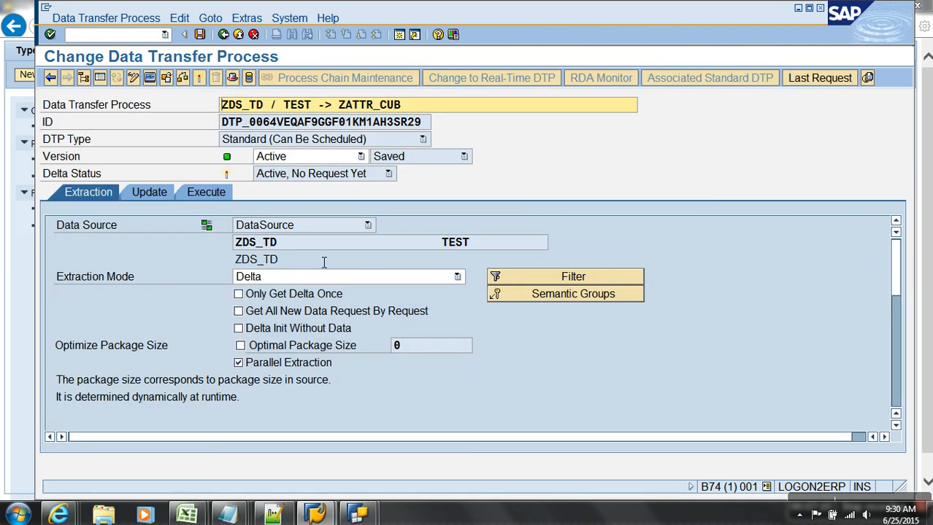
{"action": "left_click", "coordinate": [221, 192]}
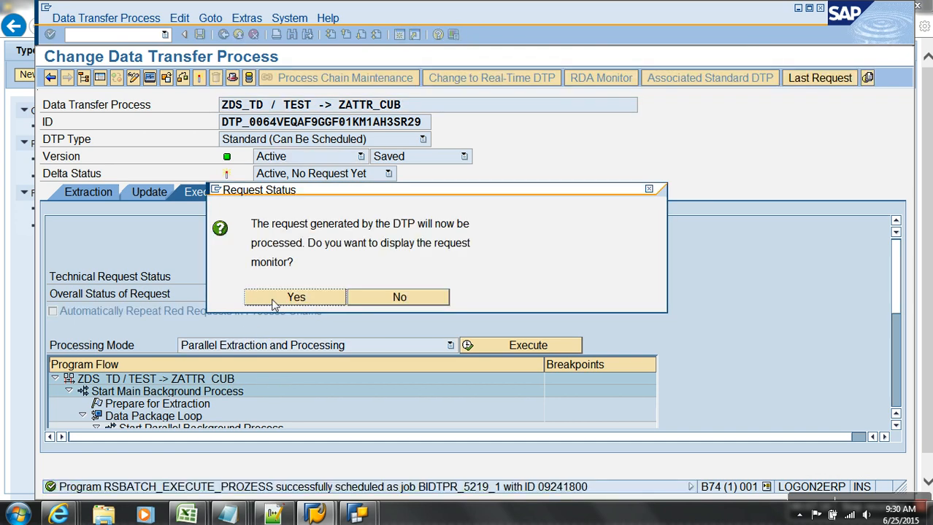
{"action": "left_click", "coordinate": [269, 300]}
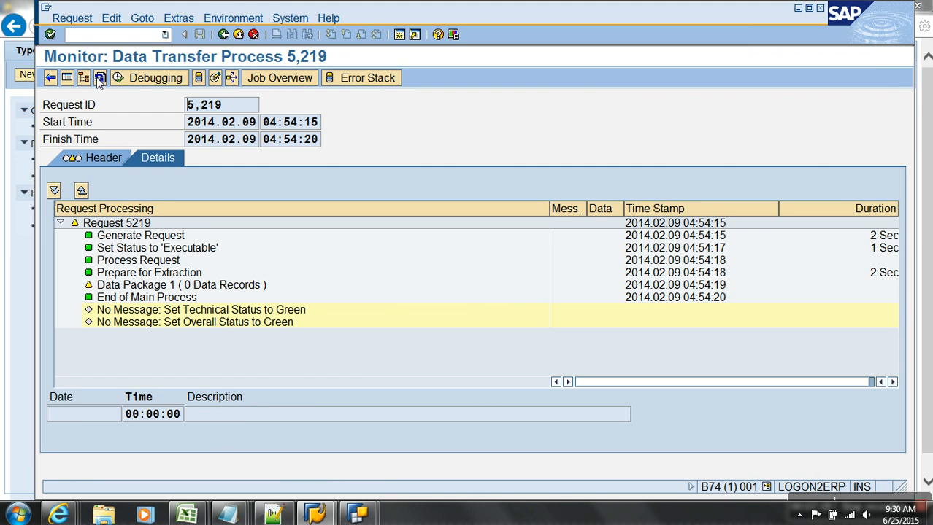
{"action": "left_click", "coordinate": [100, 78]}
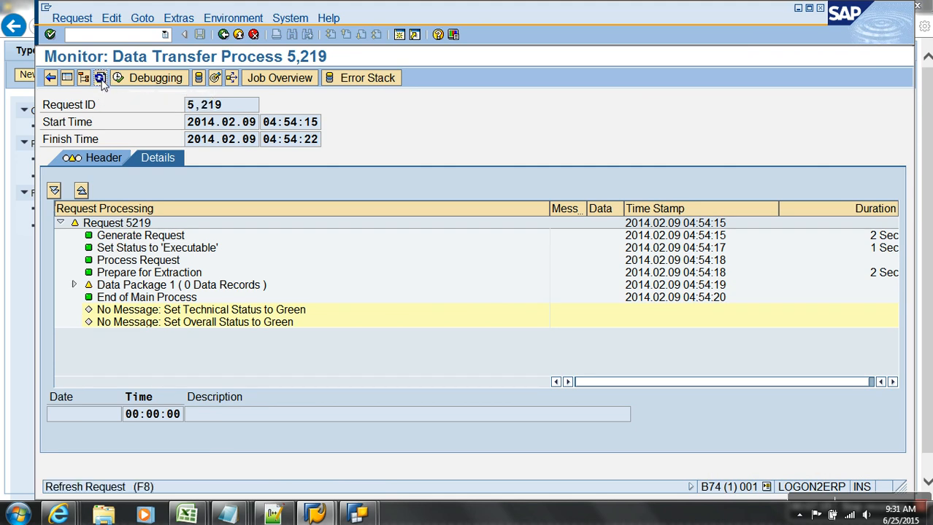
{"action": "left_click", "coordinate": [100, 78]}
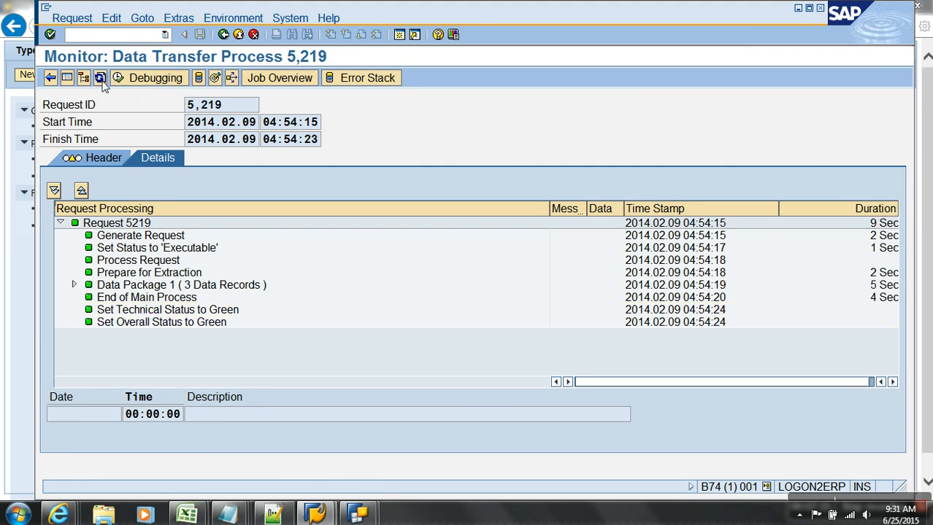
{"action": "left_click", "coordinate": [238, 35]}
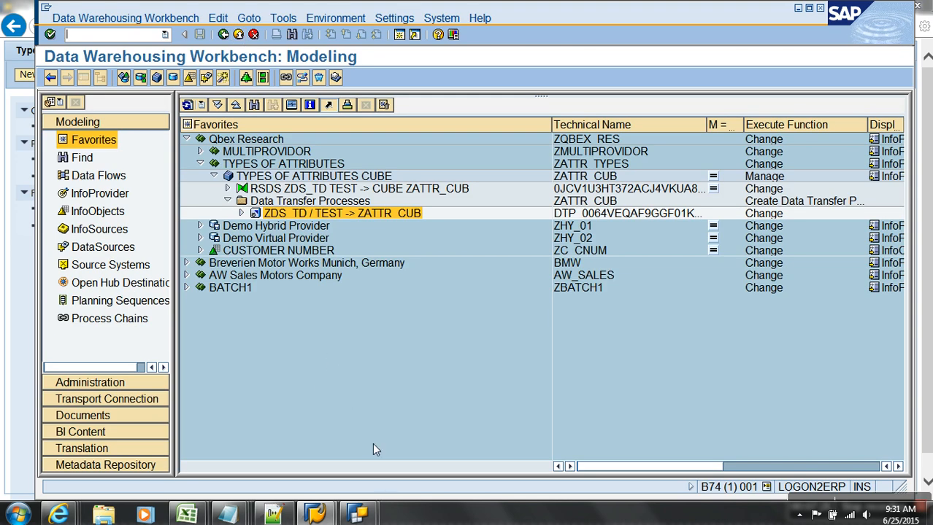
Open Display Data for ZATTR_CUB with all characteristics selected for output.
{"action": "right_click", "coordinate": [288, 167]}
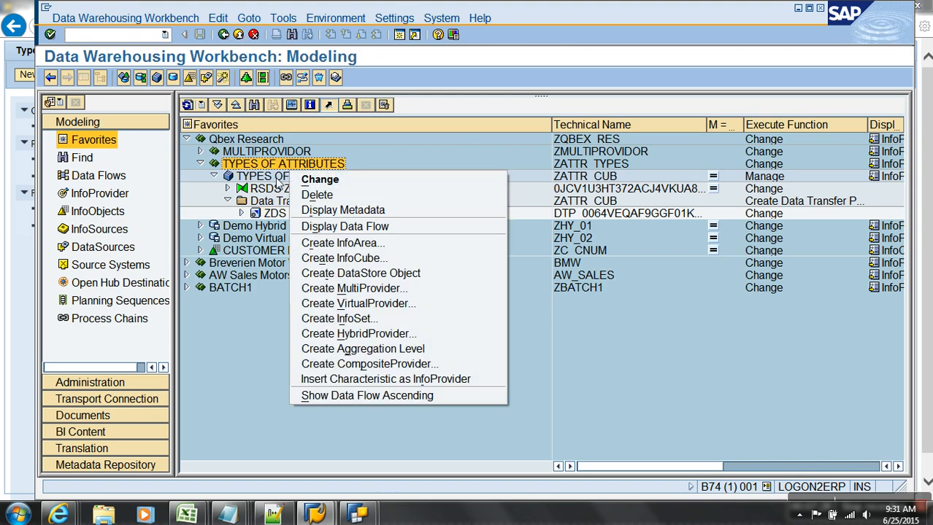
{"action": "right_click", "coordinate": [278, 177]}
{"action": "left_click", "coordinate": [332, 373]}
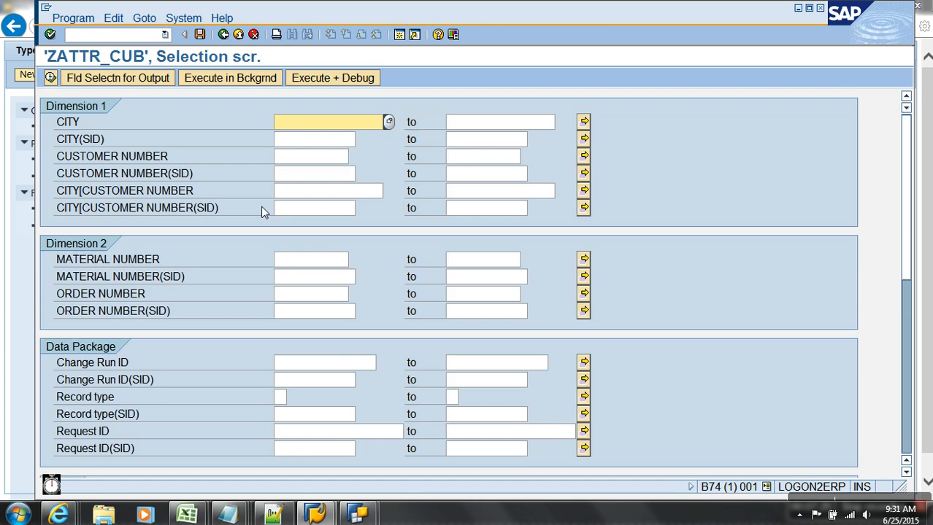
{"action": "left_click", "coordinate": [110, 76]}
{"action": "left_click", "coordinate": [361, 77]}
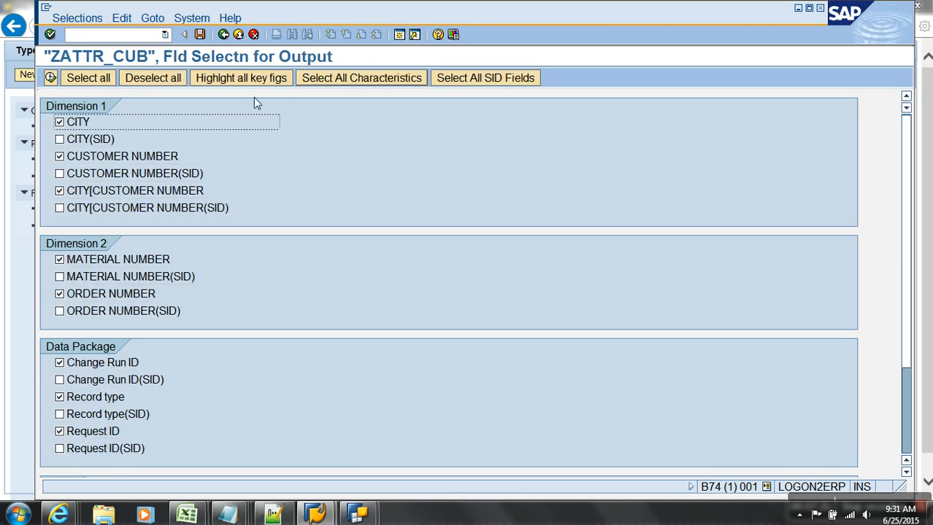
{"action": "left_click", "coordinate": [51, 77]}
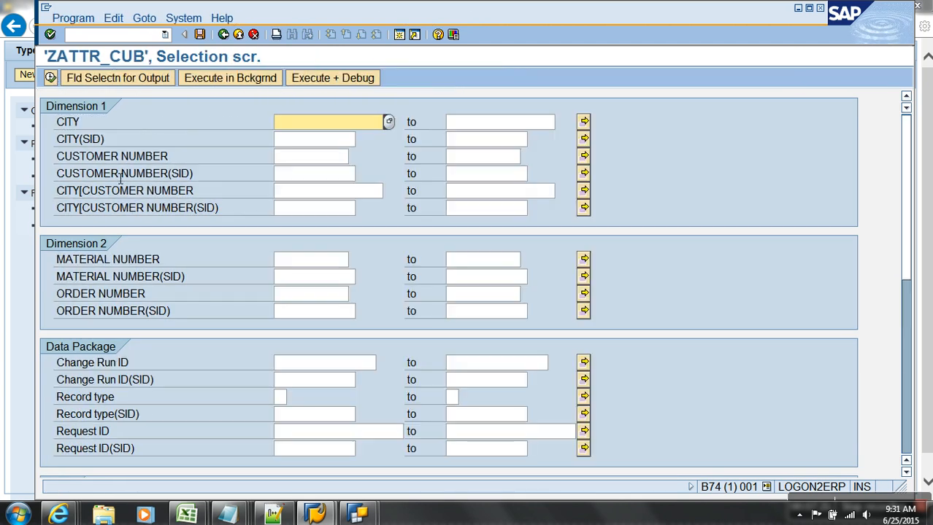
List the cube's 3 records, checking C100 in DELHI and C200 in HYDERABAD.
{"action": "left_click", "coordinate": [99, 129]}
{"action": "left_click", "coordinate": [151, 157]}
{"action": "left_click", "coordinate": [159, 196]}
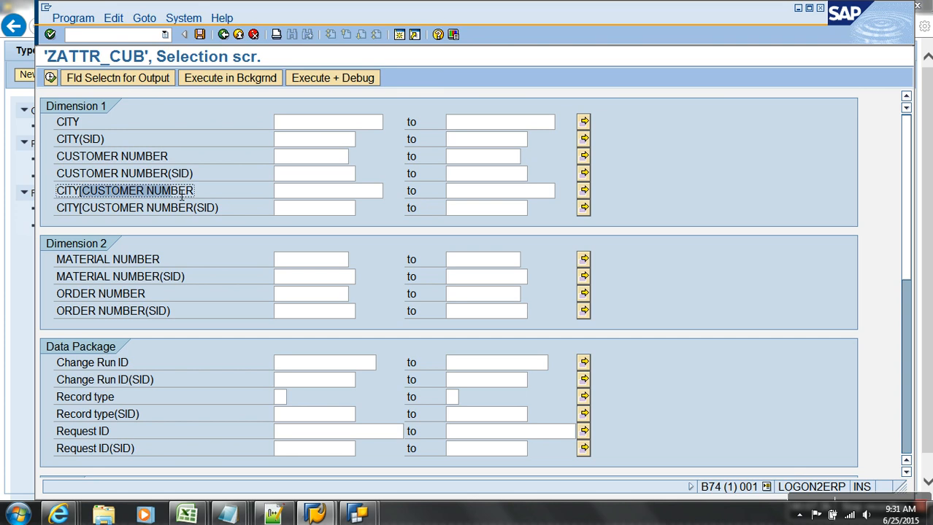
{"action": "left_click", "coordinate": [68, 122]}
{"action": "left_click", "coordinate": [50, 77]}
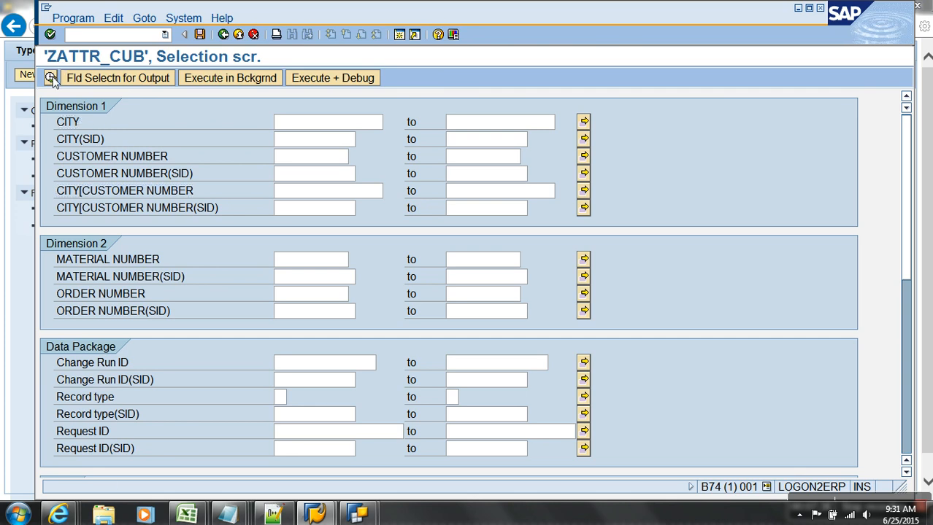
{"action": "left_click", "coordinate": [50, 77]}
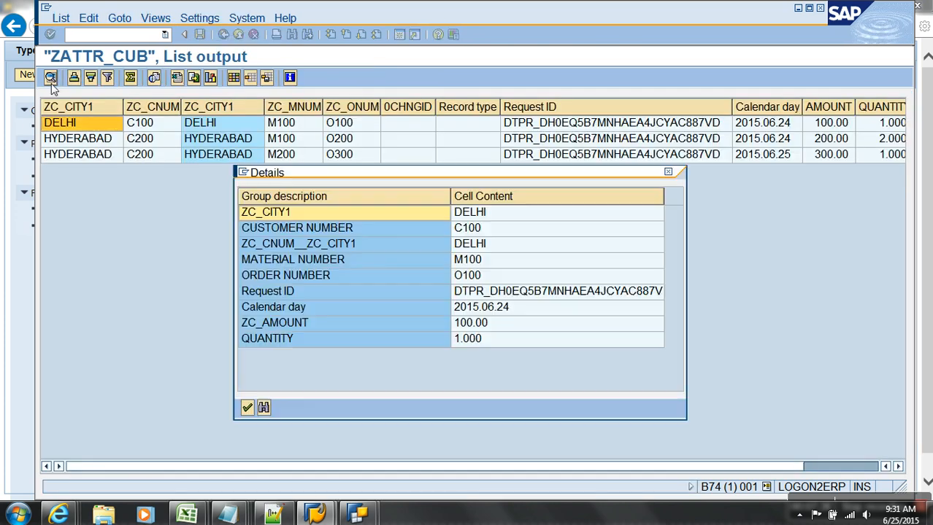
{"action": "left_click", "coordinate": [247, 407]}
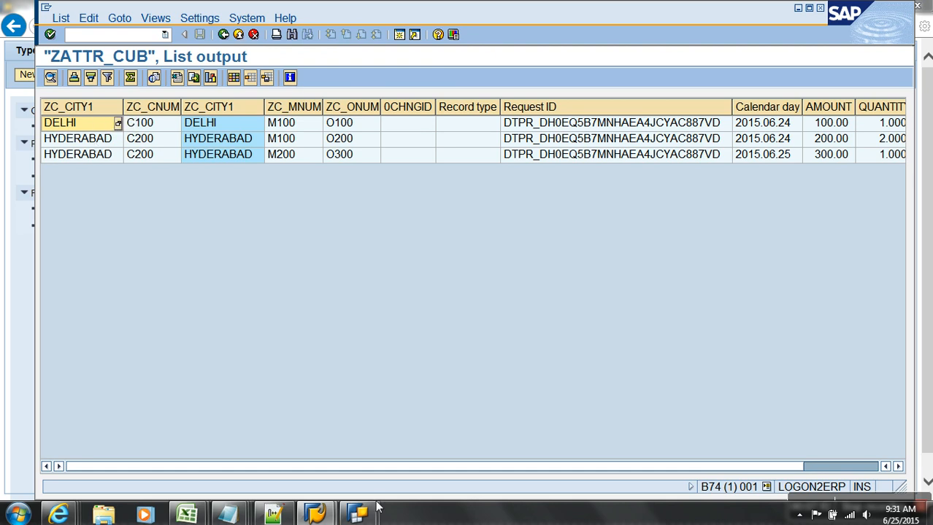
{"action": "left_click", "coordinate": [357, 515]}
Close Query Designer and log back on to the sap bw system, entering the password.
{"action": "left_click", "coordinate": [432, 445]}
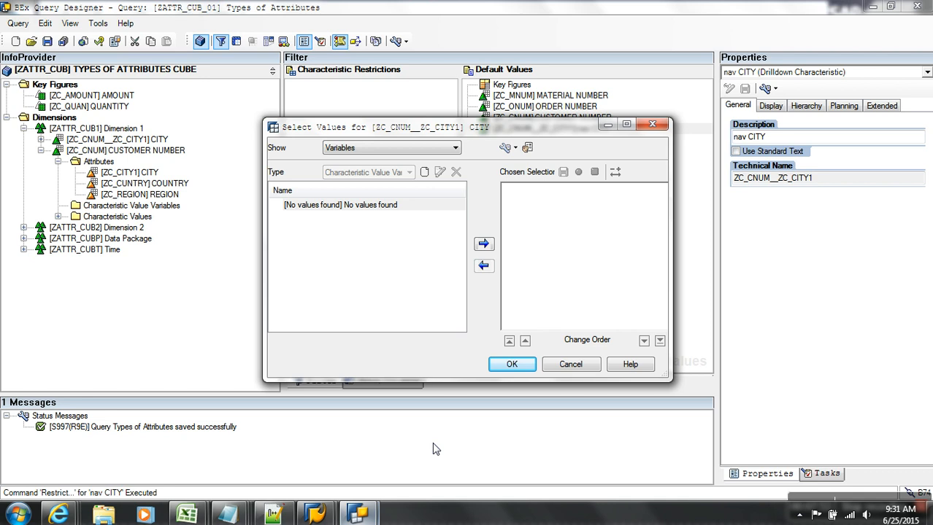
{"action": "key", "text": "Escape"}
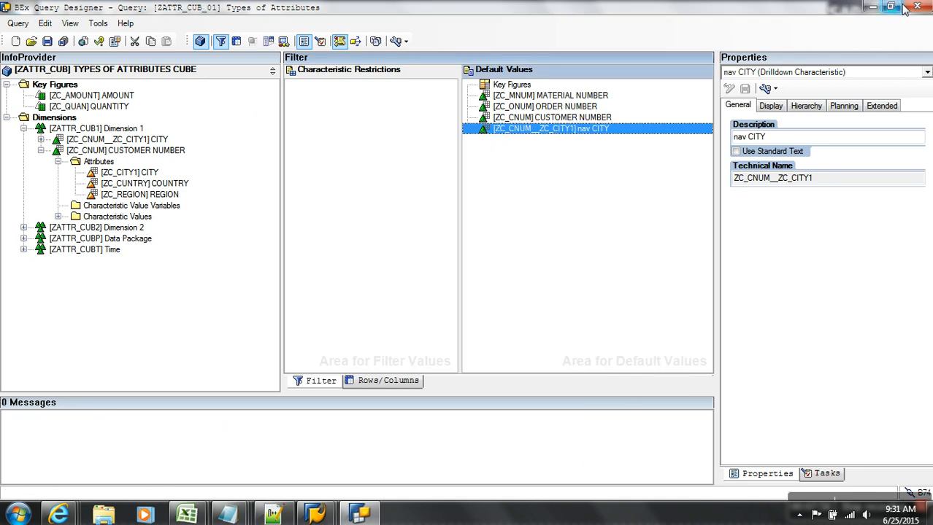
{"action": "left_click", "coordinate": [917, 6]}
{"action": "left_click", "coordinate": [17, 514]}
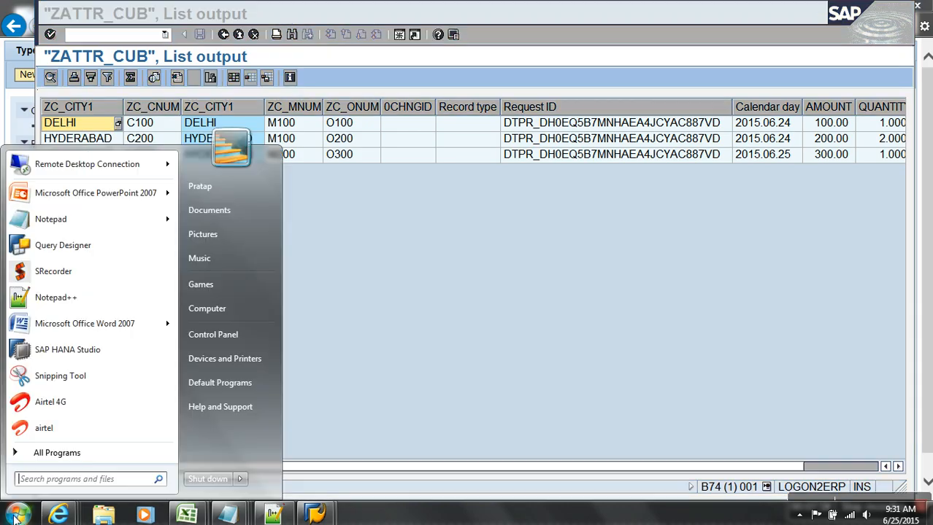
{"action": "left_click", "coordinate": [86, 247]}
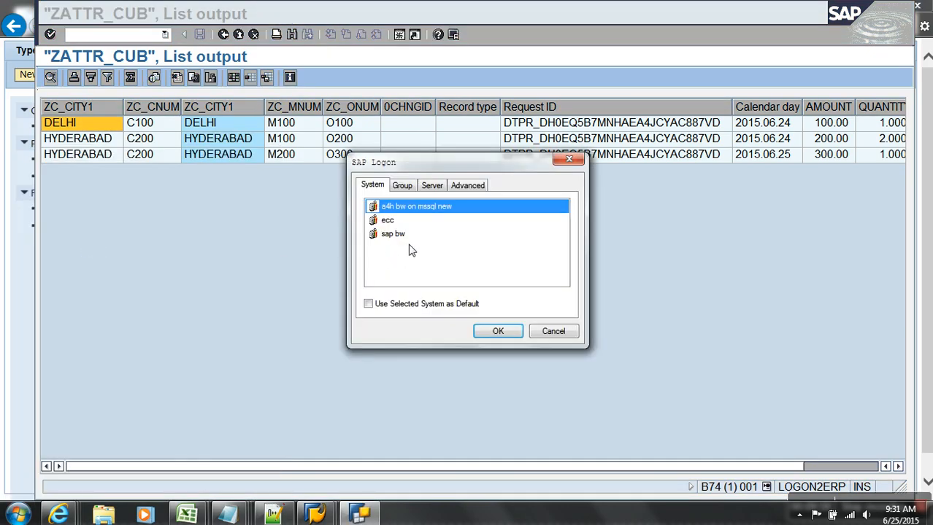
{"action": "left_click", "coordinate": [408, 239]}
{"action": "left_click", "coordinate": [485, 330]}
{"action": "type", "text": "••"}
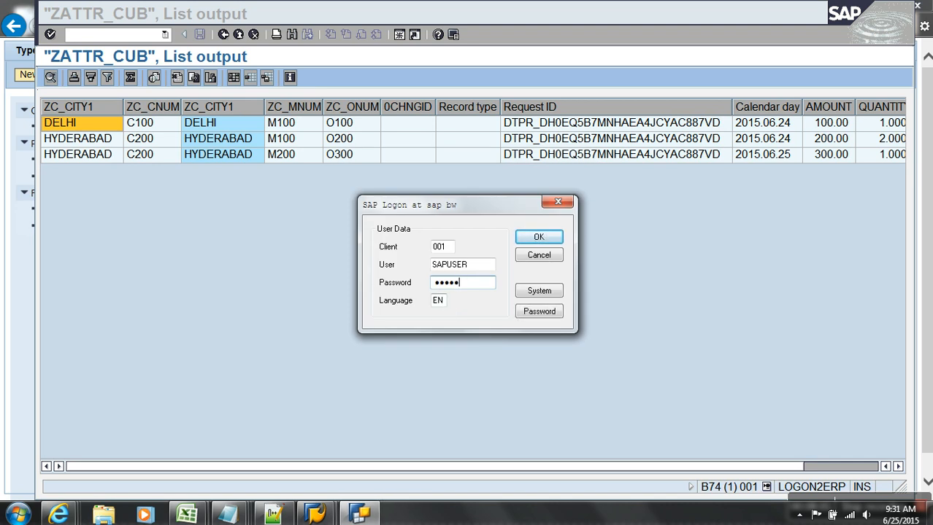
{"action": "left_click", "coordinate": [540, 238]}
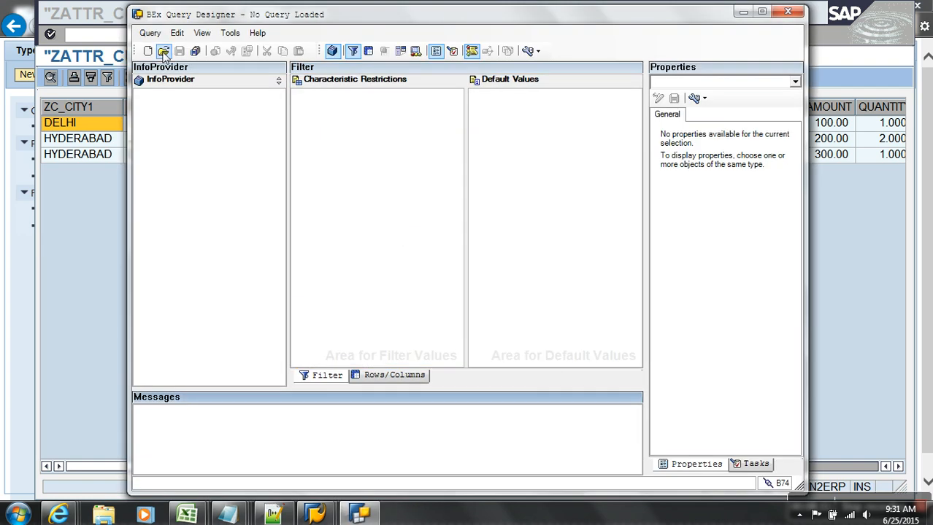
Search queries for 'zattr' and open [ZATTR_CUB_01] Types of Attributes.
{"action": "left_click", "coordinate": [164, 52]}
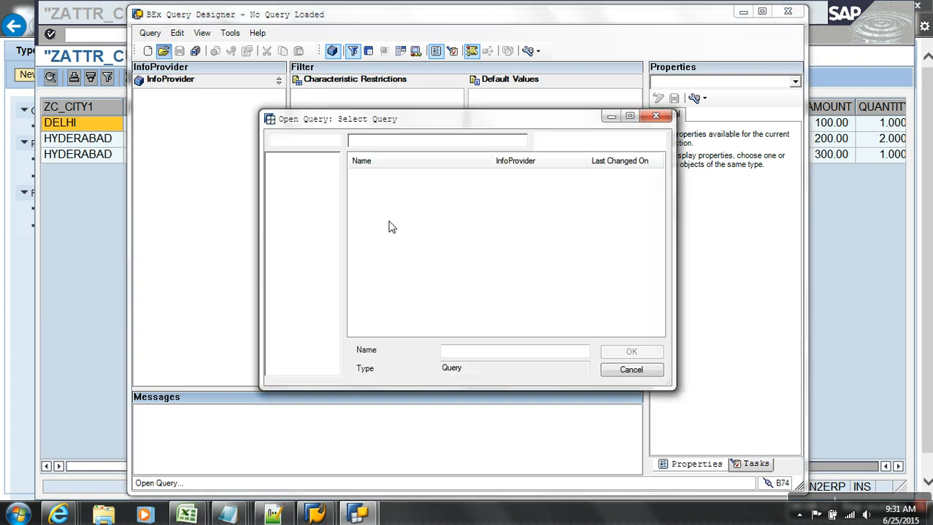
{"action": "left_click", "coordinate": [324, 178]}
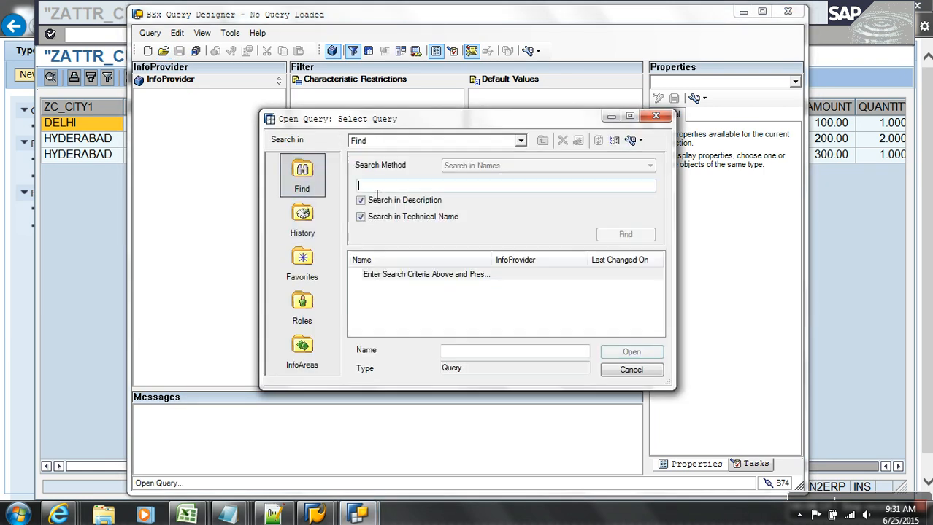
{"action": "type", "text": "ZC_CITY1"}
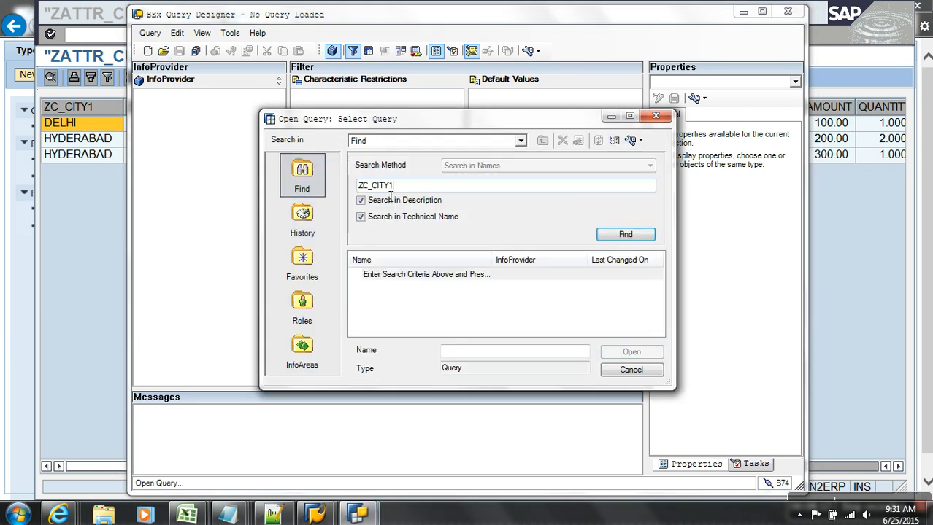
{"action": "key", "text": "BackSpace"}
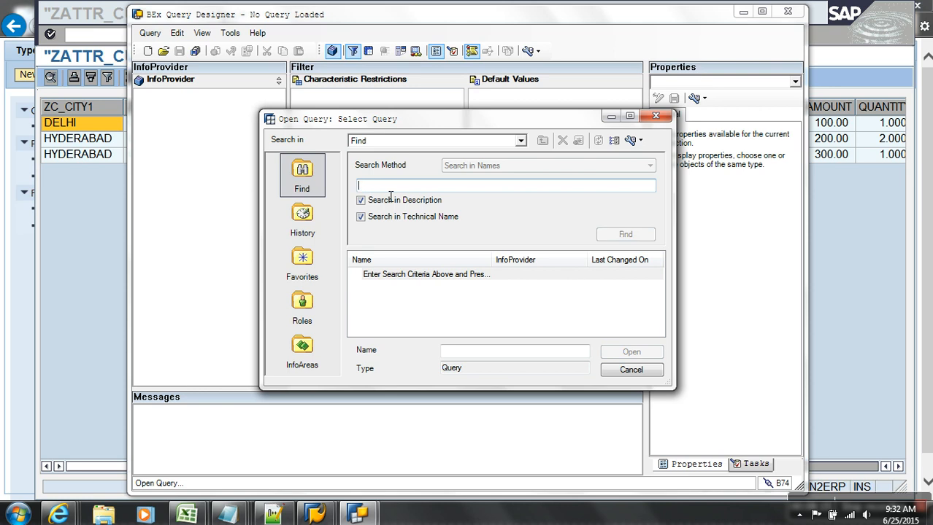
{"action": "type", "text": "za"}
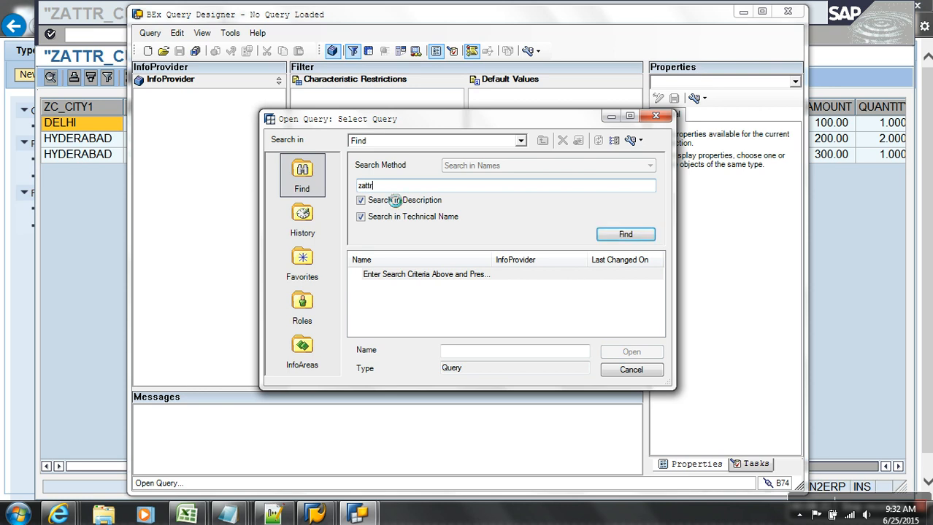
{"action": "type", "text": "ttr"}
{"action": "key", "text": "Return"}
{"action": "left_click", "coordinate": [628, 353]}
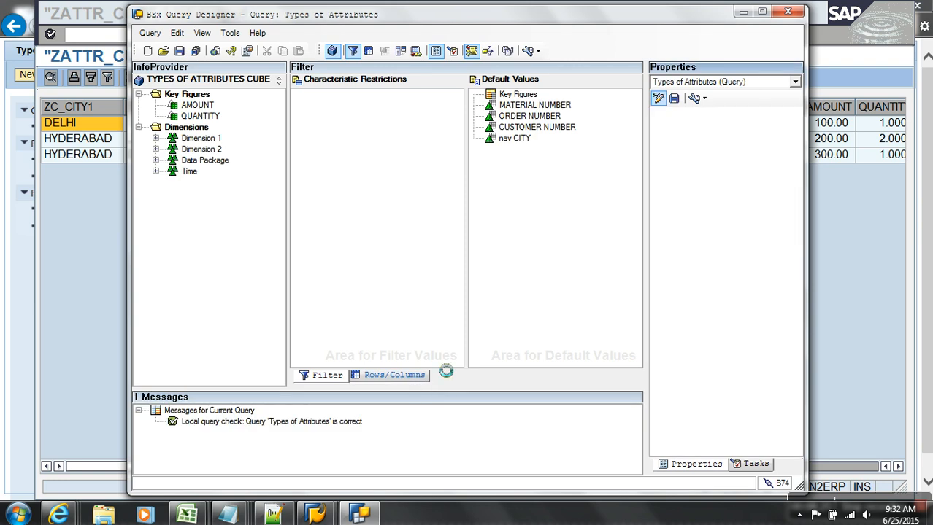
Clear the old rows, show technical names, and add customer number ZC_CNUM to the rows.
{"action": "left_click", "coordinate": [762, 10]}
{"action": "left_click_drag", "start_coordinate": [273, 235], "coordinate": [29, 146]}
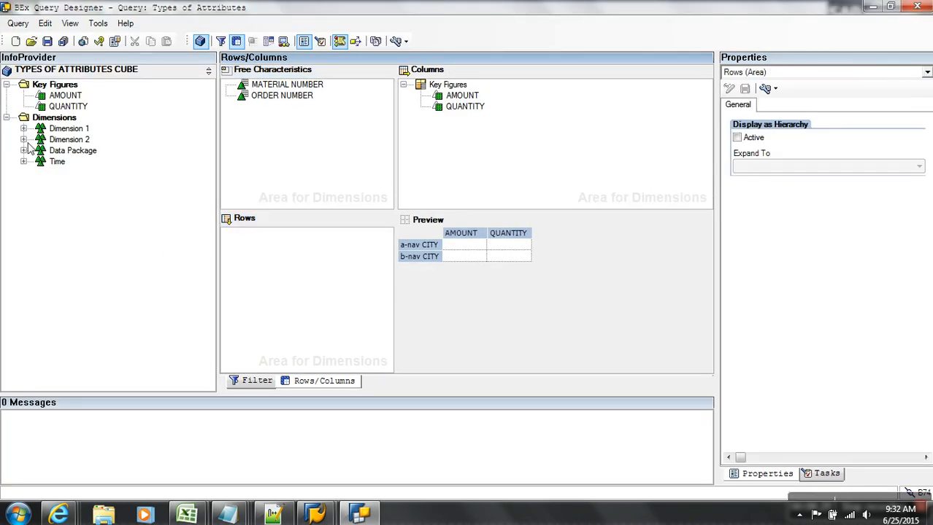
{"action": "left_click", "coordinate": [24, 129]}
{"action": "left_click", "coordinate": [347, 42]}
{"action": "left_click_drag", "start_coordinate": [229, 149], "coordinate": [317, 132]}
{"action": "left_click", "coordinate": [41, 162]}
{"action": "left_click", "coordinate": [58, 172]}
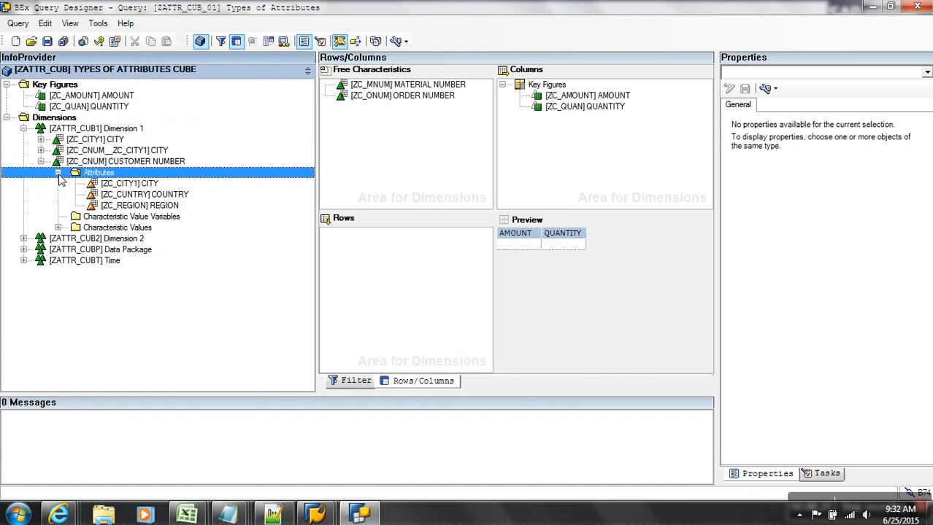
{"action": "left_click", "coordinate": [124, 186]}
{"action": "left_click_drag", "start_coordinate": [133, 162], "coordinate": [354, 257]}
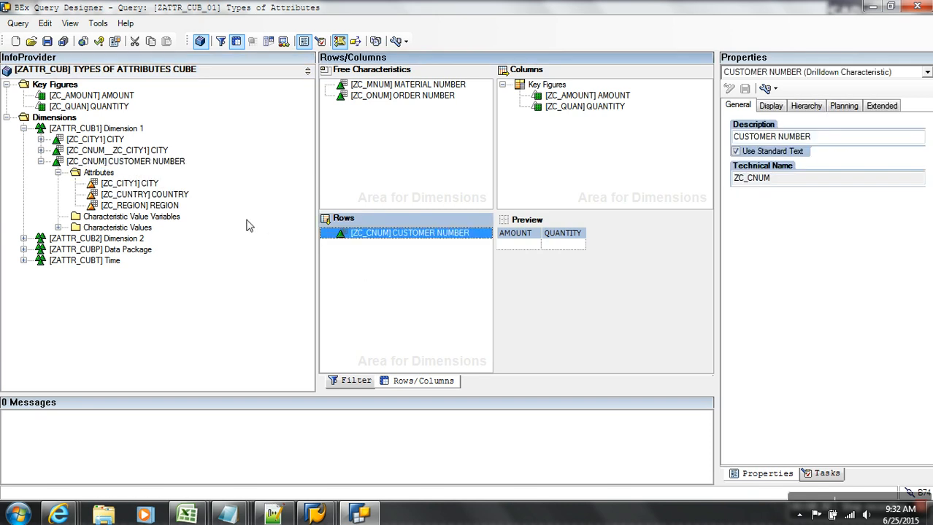
Add the standalone CITY ZC_CITY1 to the rows, described as 'char CITY'.
{"action": "left_click", "coordinate": [114, 144]}
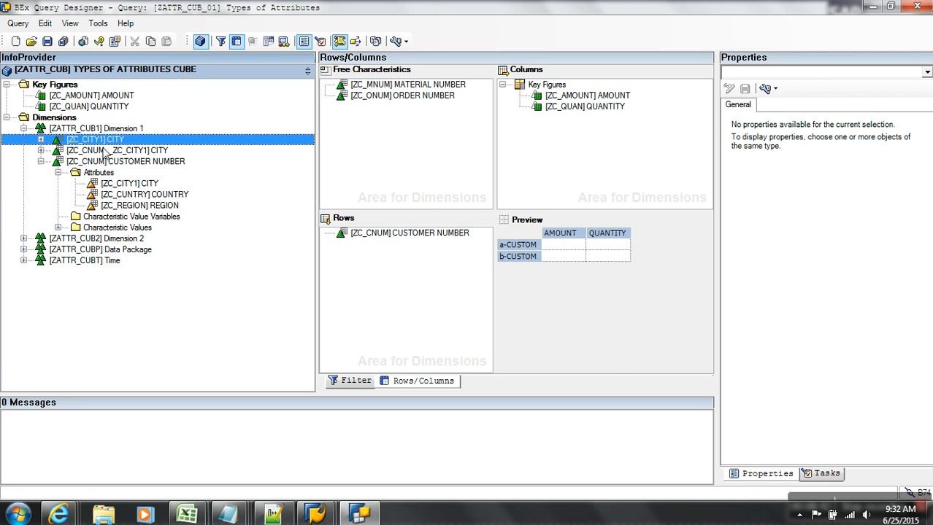
{"action": "left_click_drag", "start_coordinate": [106, 141], "coordinate": [393, 252]}
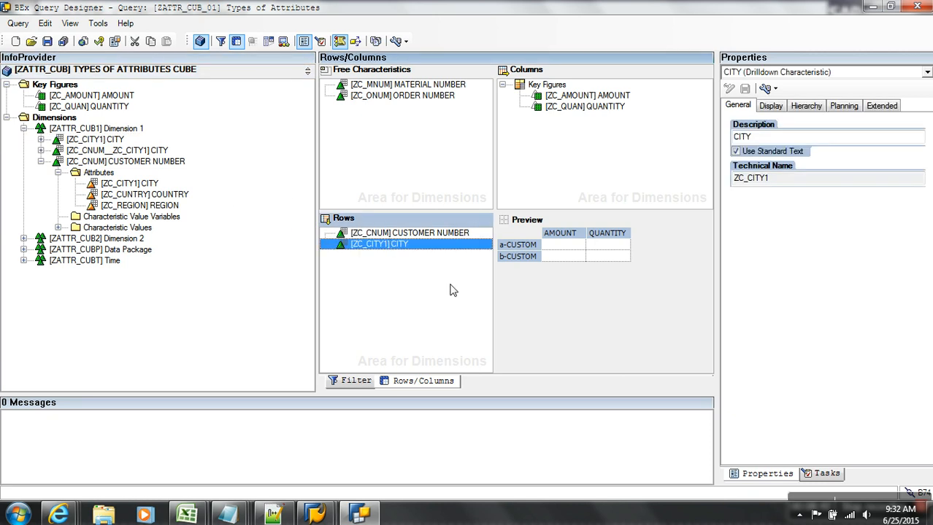
{"action": "left_click", "coordinate": [736, 151]}
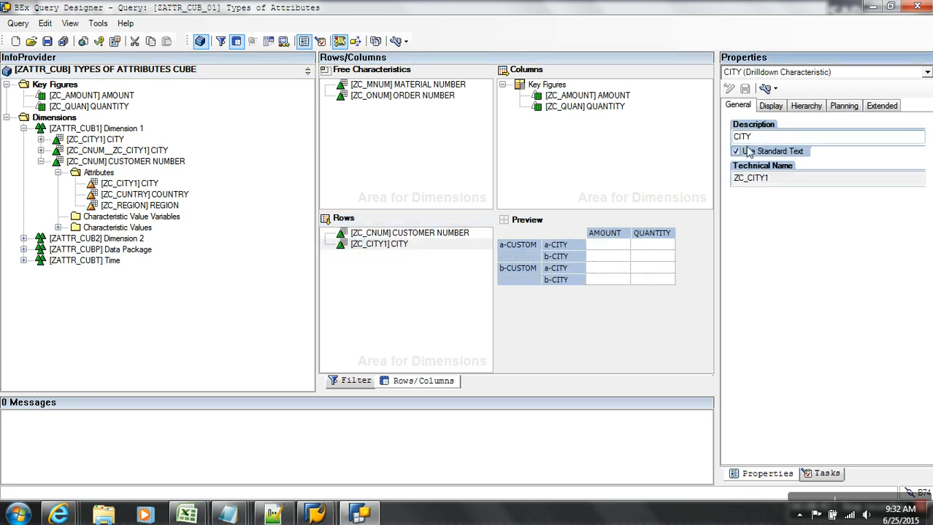
{"action": "type", "text": "har"}
{"action": "left_click", "coordinate": [401, 304]}
Add nav CITY and the dis CITY attribute under customer number, then save the query.
{"action": "left_click_drag", "start_coordinate": [121, 150], "coordinate": [379, 257]}
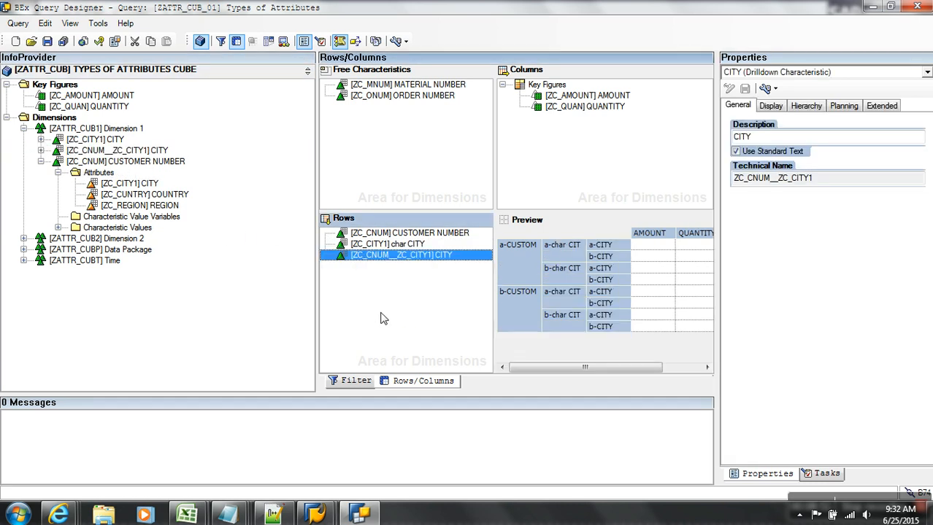
{"action": "left_click", "coordinate": [739, 138]}
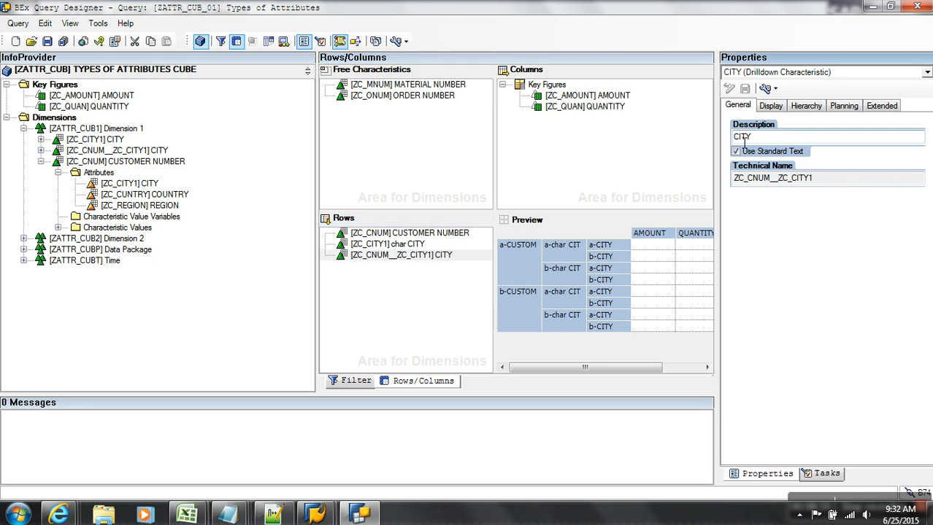
{"action": "type", "text": "nav"}
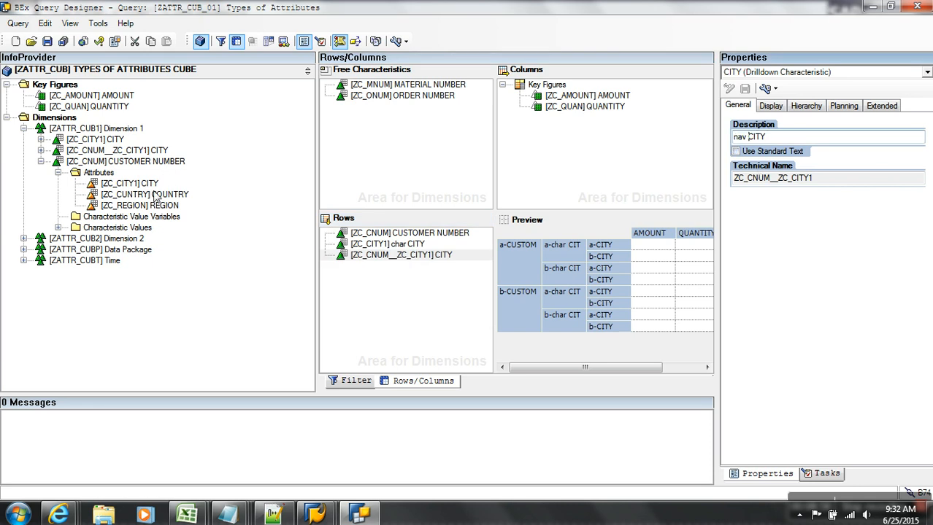
{"action": "left_click_drag", "start_coordinate": [143, 189], "coordinate": [380, 244]}
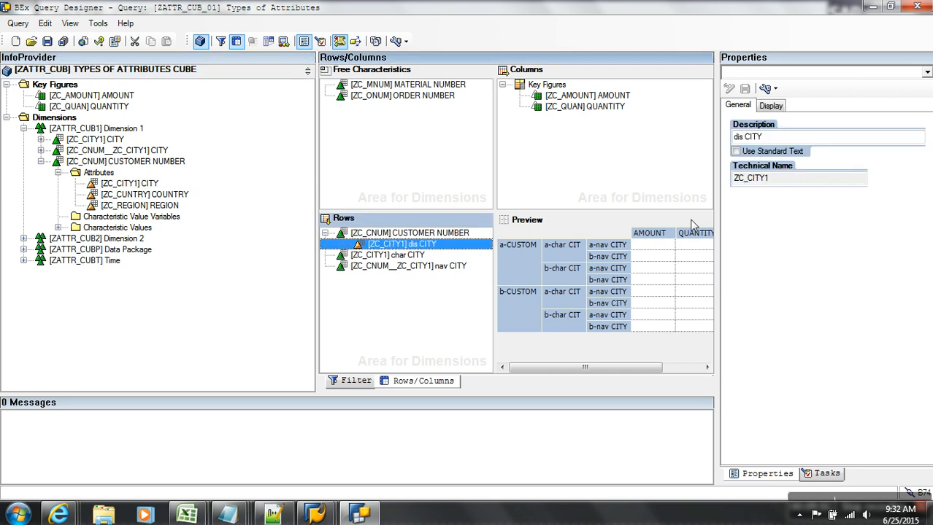
{"action": "left_click", "coordinate": [346, 298]}
{"action": "left_click", "coordinate": [47, 41]}
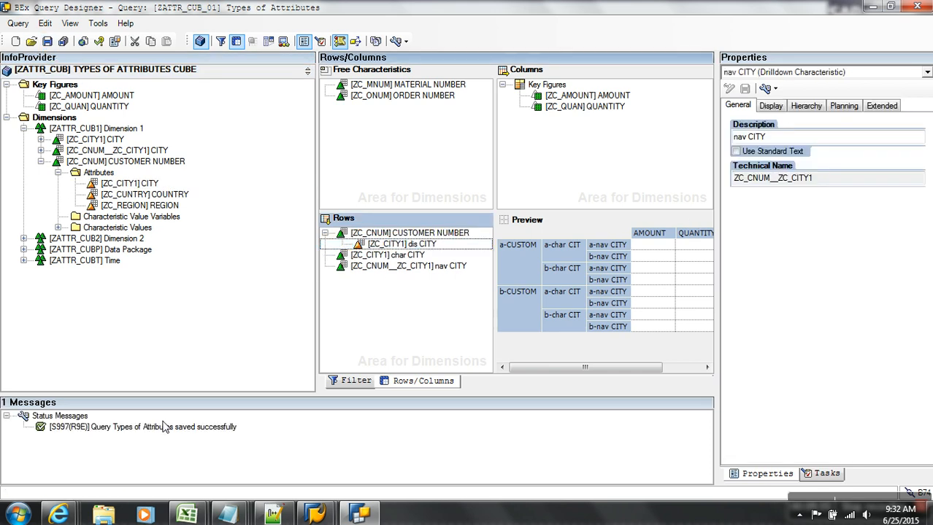
{"action": "key", "text": "alt+Tab"}
Refresh the web report and move CUSTOMER NUMBER to free characteristics, leaving char and nav CITY.
{"action": "key", "text": "alt+Tab"}
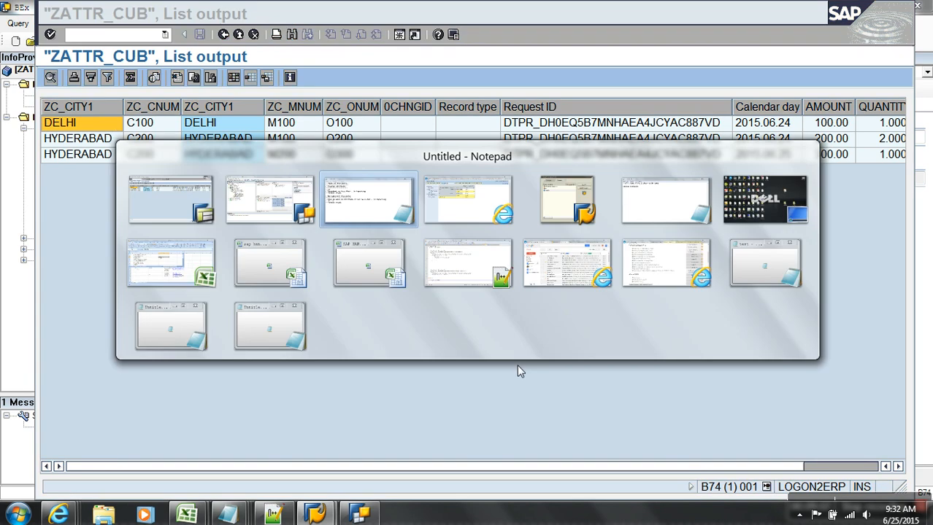
{"action": "key", "text": "alt+Tab"}
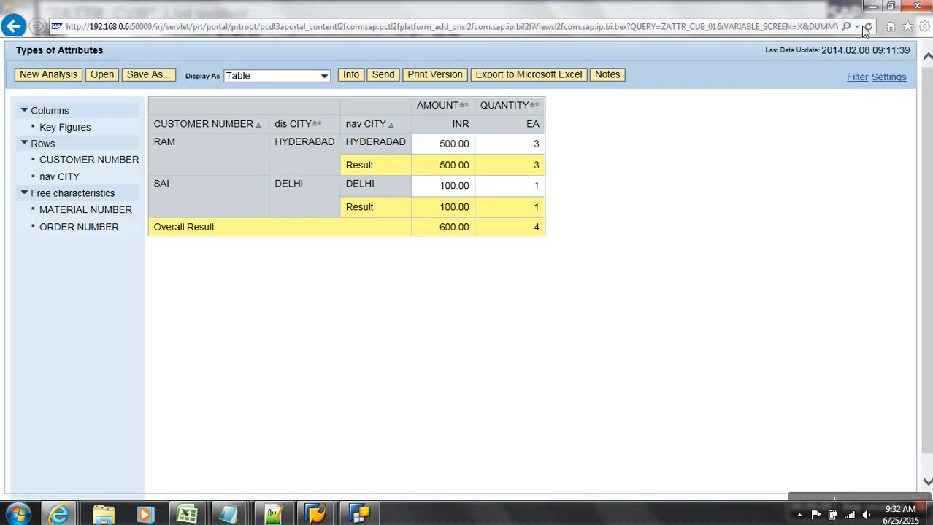
{"action": "left_click", "coordinate": [867, 26]}
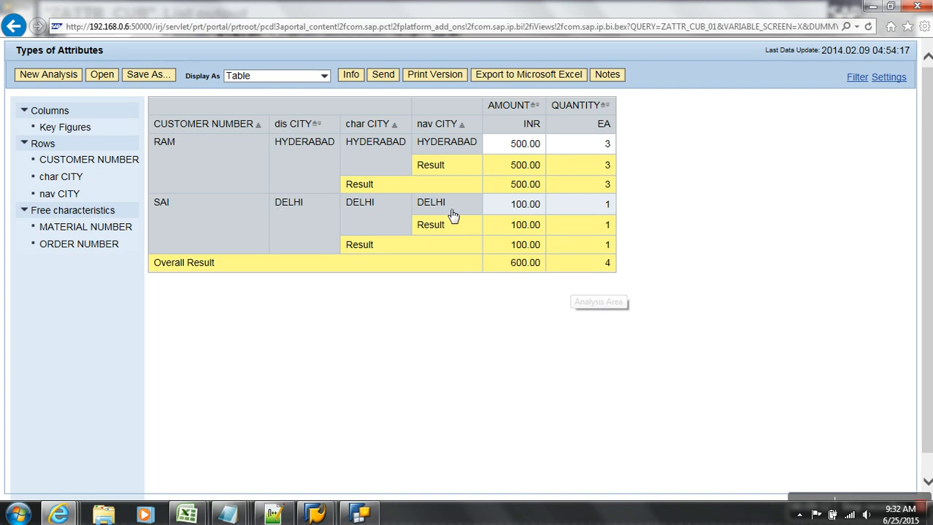
{"action": "left_click_drag", "start_coordinate": [203, 126], "coordinate": [157, 242]}
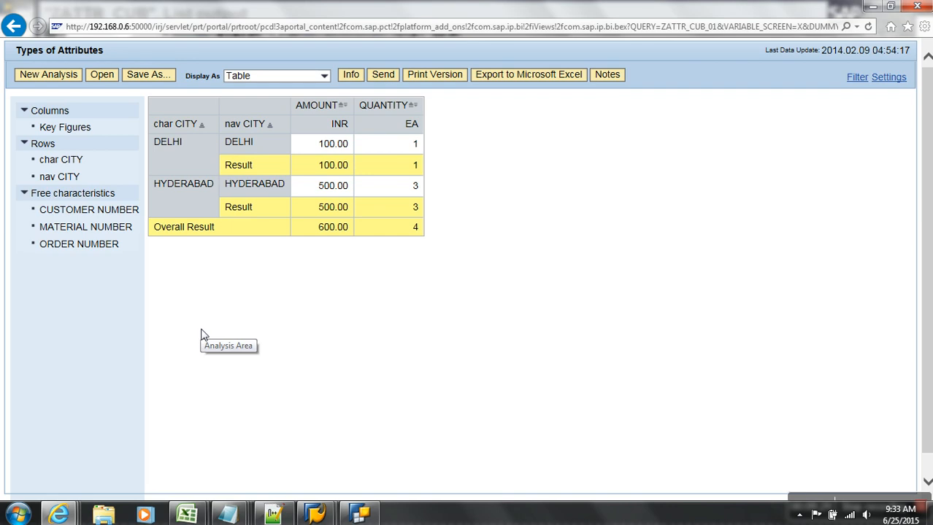
Return to the Workbench and open master data maintenance for CUSTOMER NUMBER ZC_CNUM.
{"action": "mouse_move", "coordinate": [320, 513]}
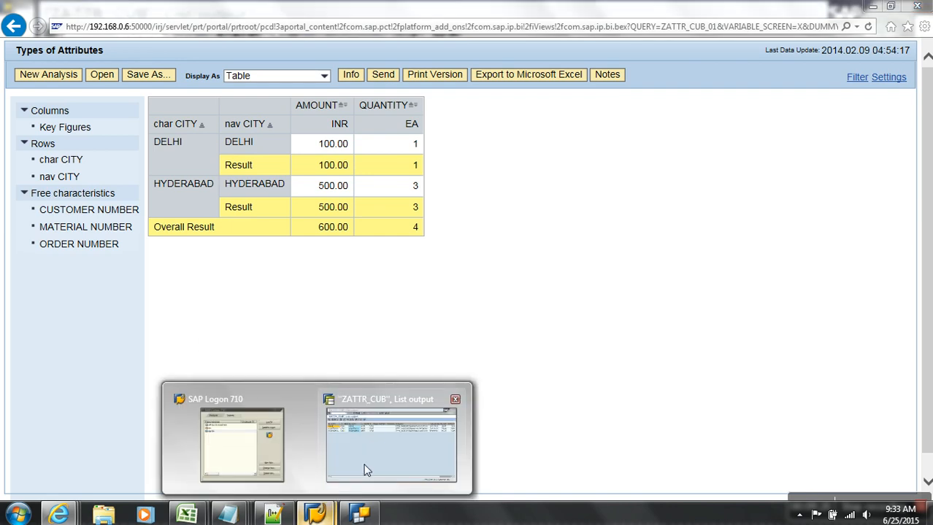
{"action": "left_click", "coordinate": [328, 485]}
{"action": "left_click", "coordinate": [237, 37]}
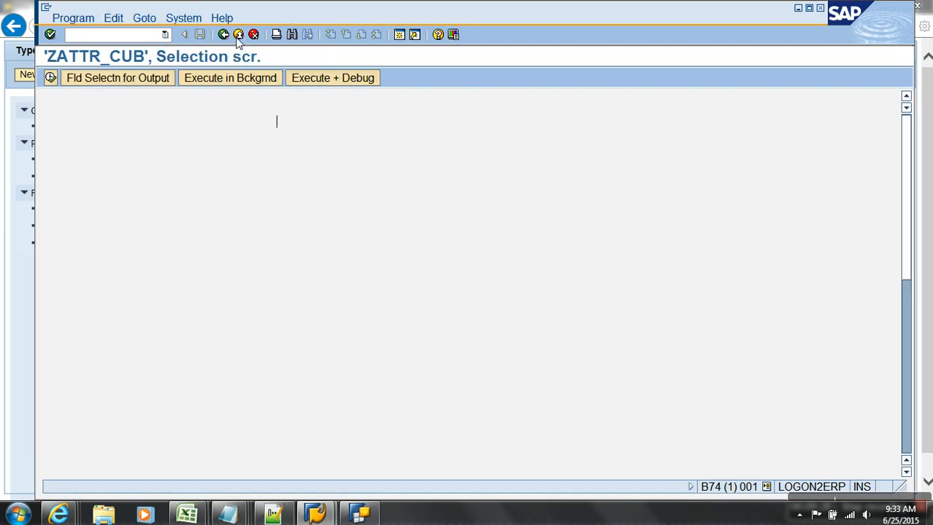
{"action": "left_click", "coordinate": [237, 37]}
{"action": "left_click", "coordinate": [275, 251]}
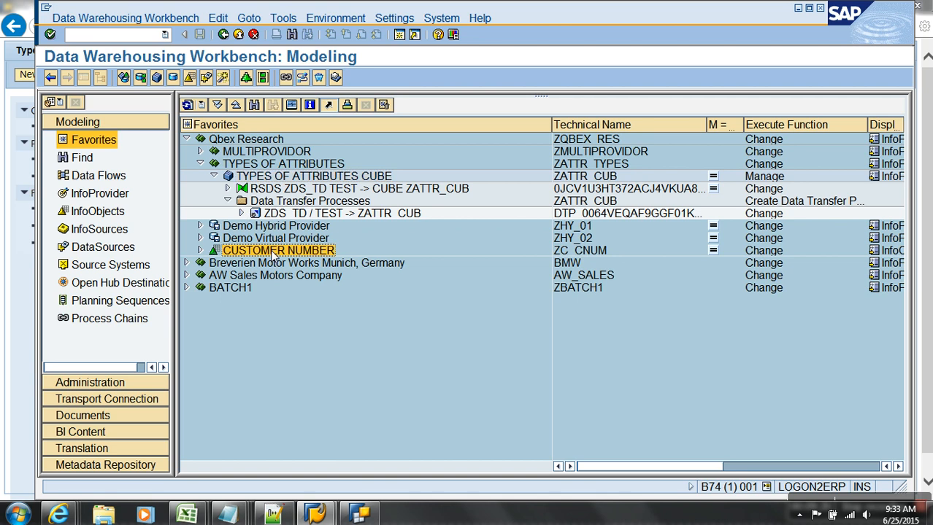
{"action": "right_click", "coordinate": [274, 253]}
{"action": "left_click", "coordinate": [306, 353]}
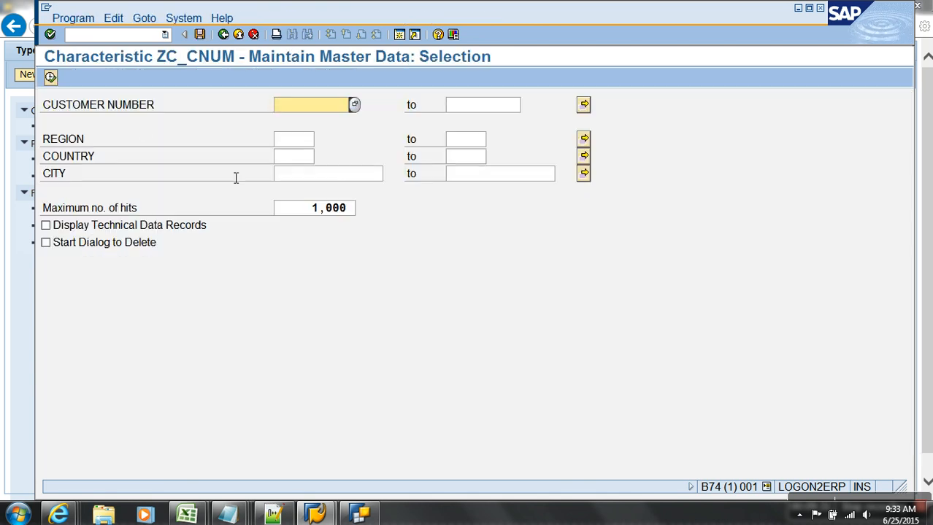
Change customer C100's CITY from DELHI to AGRA.
{"action": "left_click", "coordinate": [50, 77]}
{"action": "left_click", "coordinate": [49, 139]}
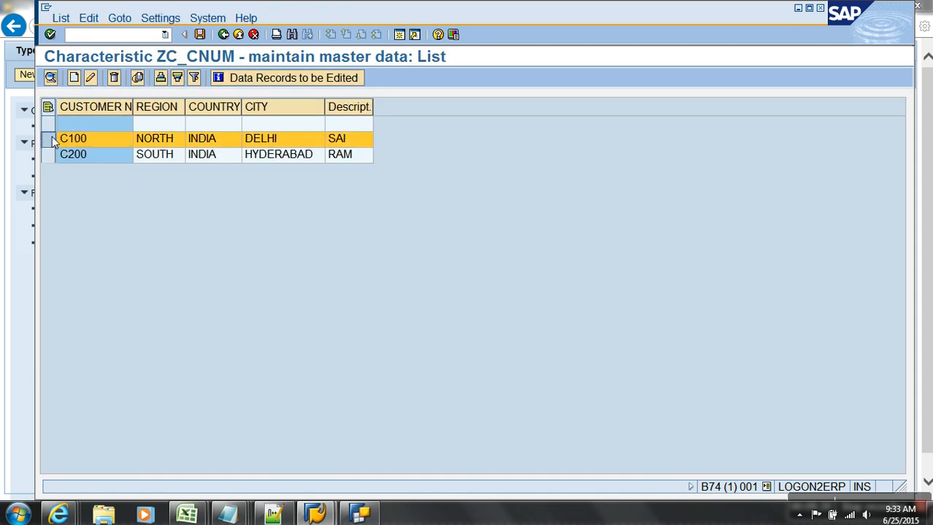
{"action": "left_click", "coordinate": [136, 78]}
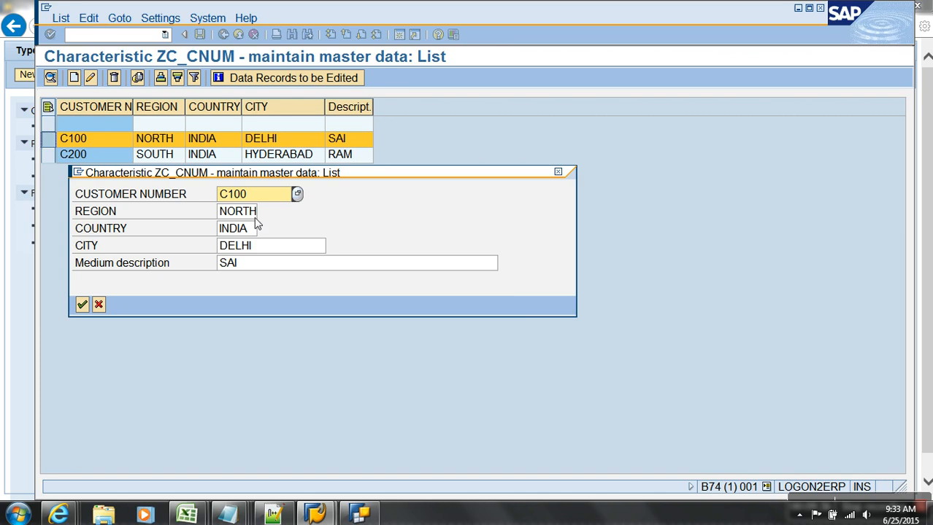
{"action": "left_click_drag", "start_coordinate": [275, 248], "coordinate": [188, 244]}
{"action": "type", "text": "AGRA"}
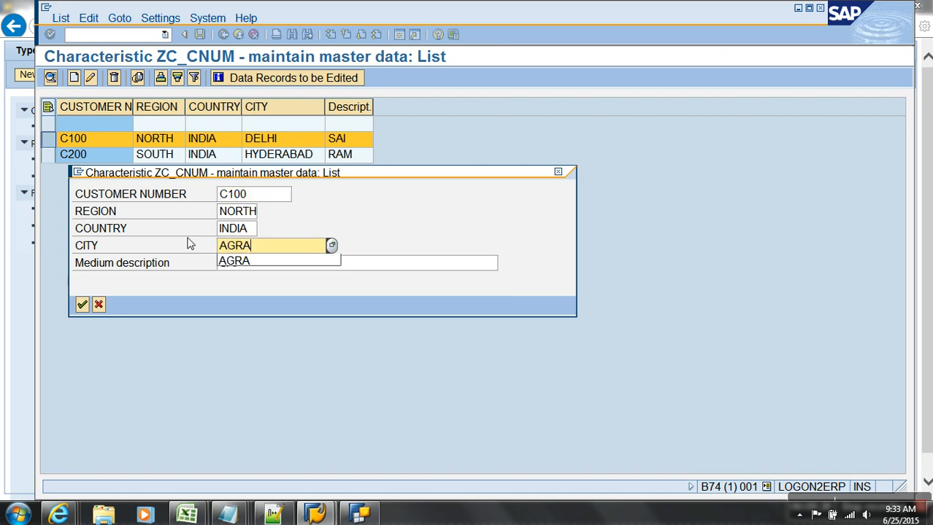
{"action": "key", "text": "Return"}
{"action": "key", "text": "Return"}
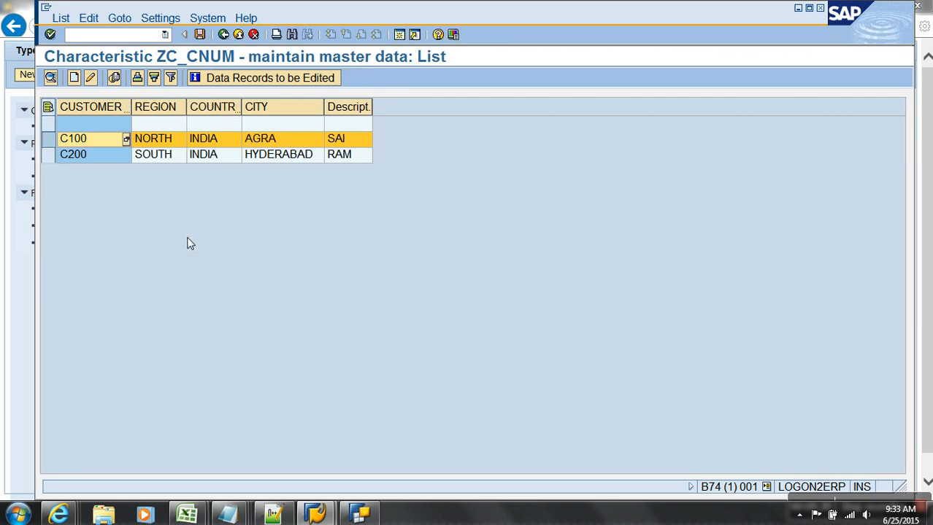
Save the change and activate the ZC_CNUM master data.
{"action": "left_click", "coordinate": [198, 35]}
{"action": "left_click", "coordinate": [223, 35]}
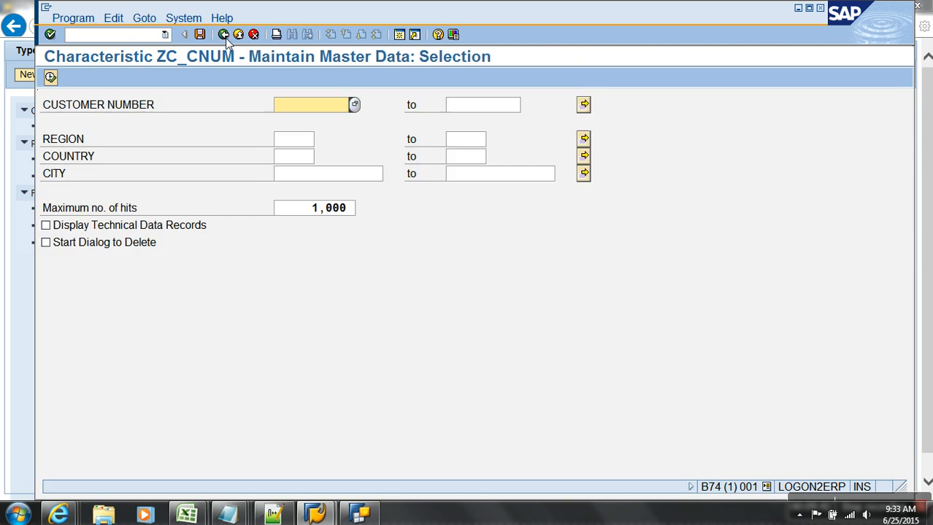
{"action": "left_click", "coordinate": [224, 34]}
{"action": "right_click", "coordinate": [283, 253]}
{"action": "left_click", "coordinate": [319, 374]}
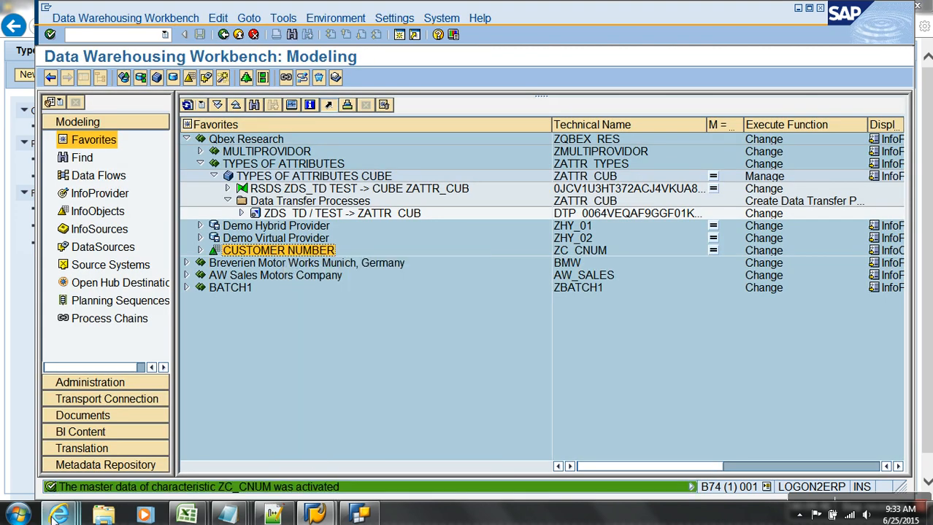
{"action": "left_click", "coordinate": [58, 514]}
Refresh the Types of Attributes report to show dis CITY AGRA, char CITY DELHI, nav CITY AGRA.
{"action": "left_click", "coordinate": [873, 458]}
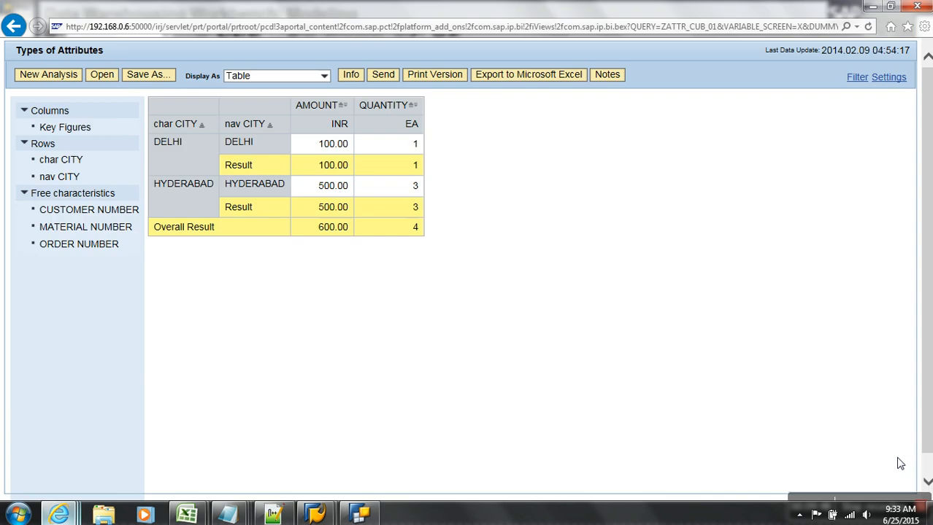
{"action": "left_click", "coordinate": [868, 26]}
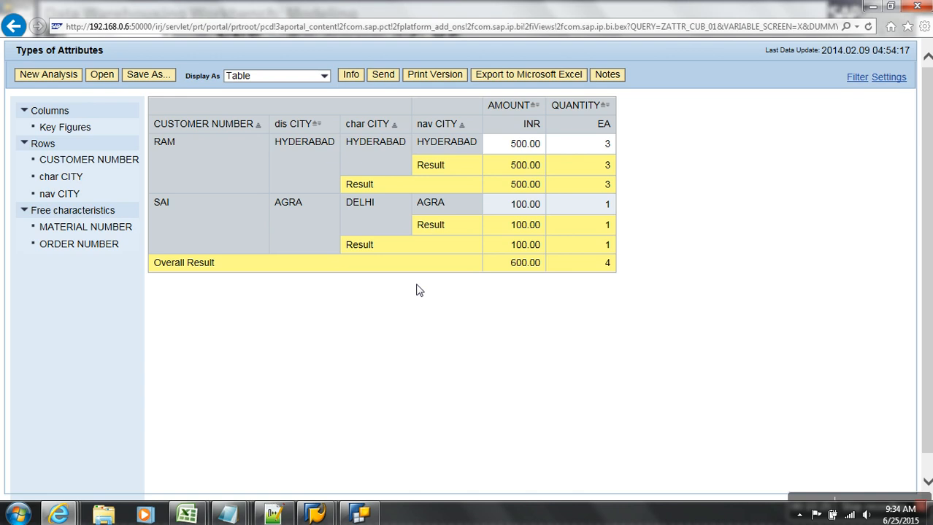
{"action": "left_click", "coordinate": [229, 514]}
Add an underlined 'Exclusive Attribute' note: Deselect Attribute Only; if used in cube as char, gives fact.
{"action": "left_click", "coordinate": [670, 453]}
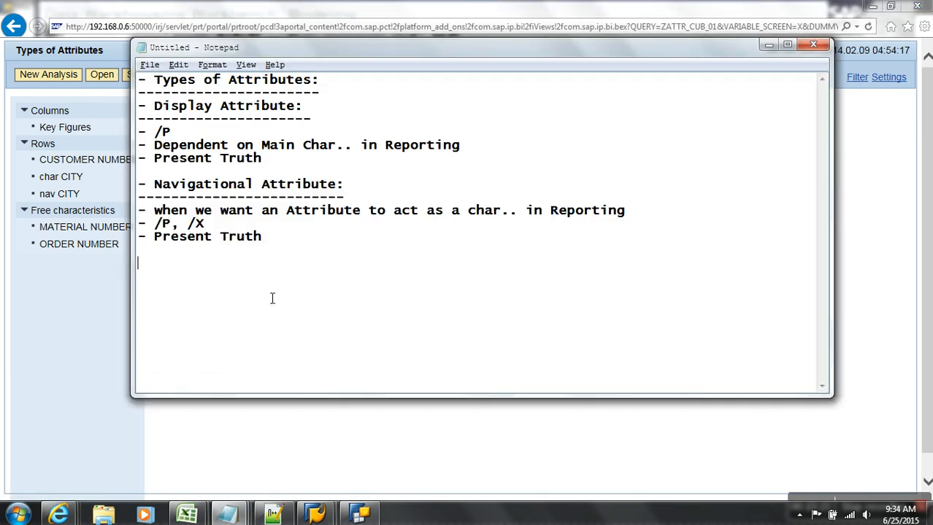
{"action": "type", "text": "- Exclusive Att"}
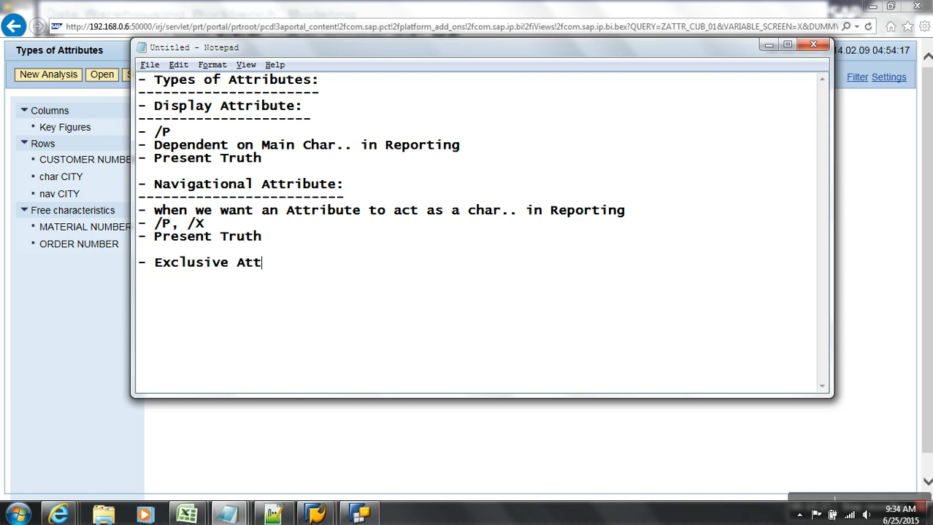
{"action": "type", "text": "ribute:"}
{"action": "key", "text": "Return"}
{"action": "type", "text": "----------------------"}
{"action": "key", "text": "Return"}
{"action": "type", "text": "- Desl.ec"}
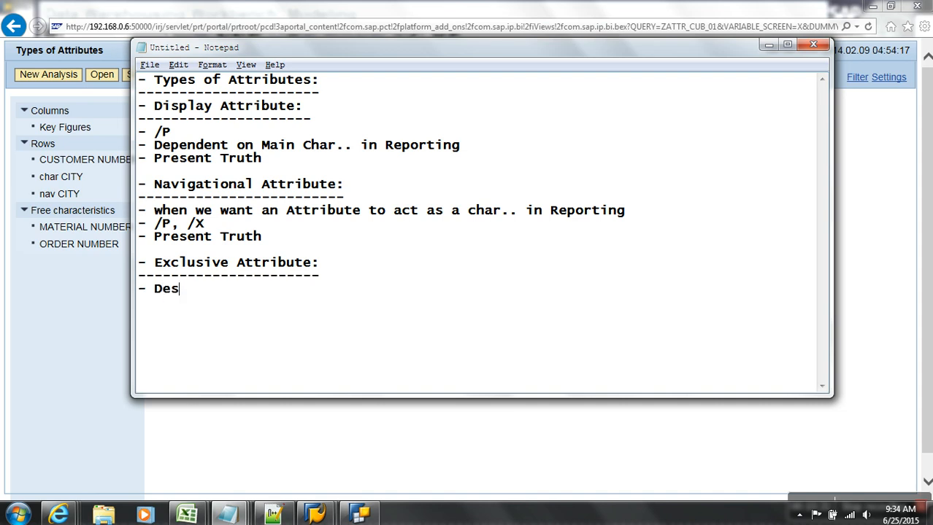
{"action": "key", "text": "BackSpace"}
{"action": "key", "text": "BackSpace"}
{"action": "key", "text": "BackSpace"}
{"action": "type", "text": "ect Attribute Only"}
{"action": "key", "text": "Return"}
{"action": "type", "text": "-"}
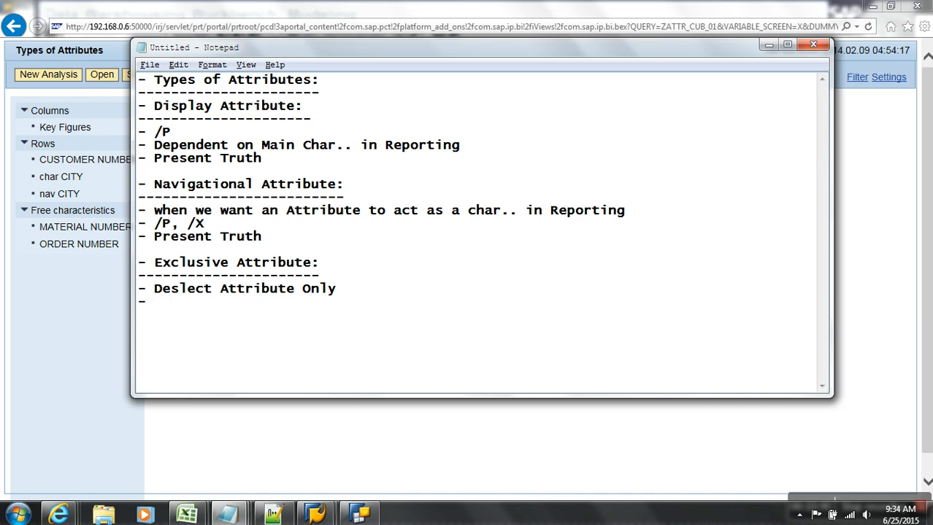
{"action": "type", "text": "if used in cube as char"}
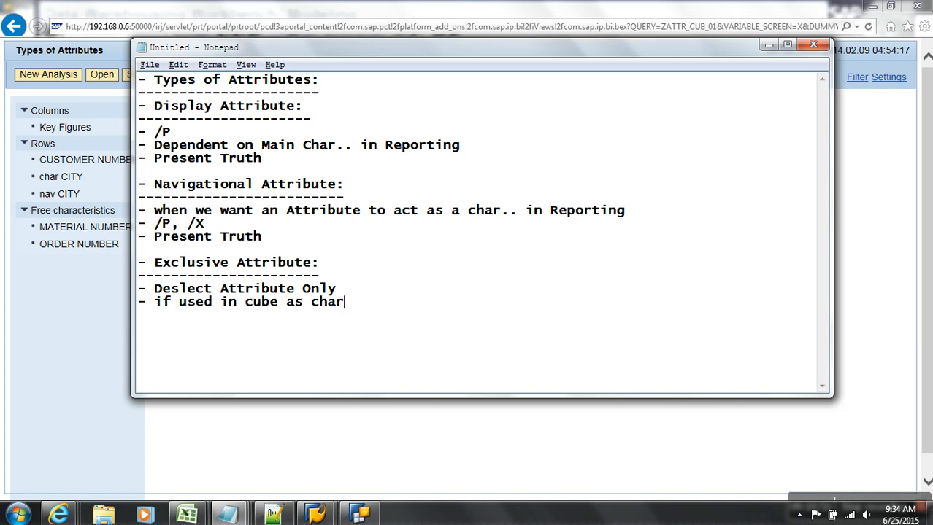
{"action": "type", "text": "..., gives fact"}
{"action": "key", "text": "Return"}
{"action": "key", "text": "Return"}
Add an underlined '- Time Dependent Attribute:' heading below.
{"action": "type", "text": "- "}
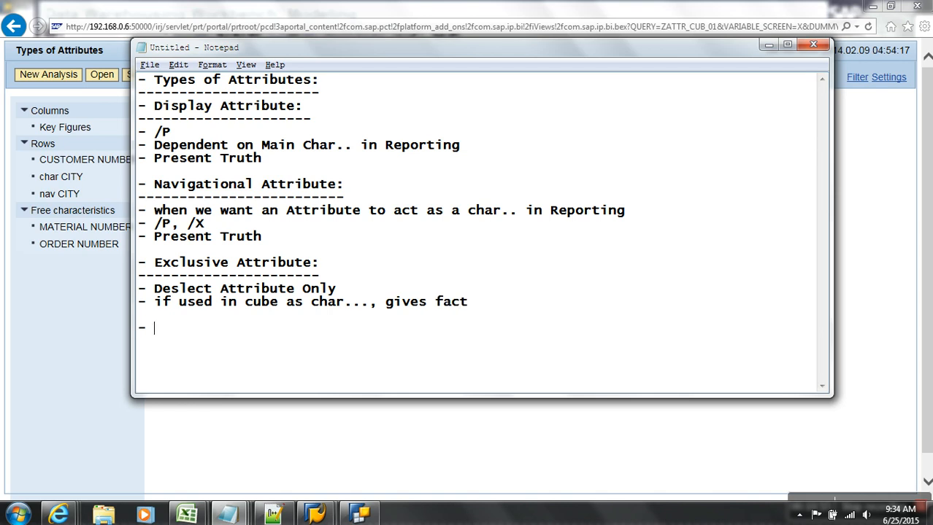
{"action": "type", "text": "Time Depe"}
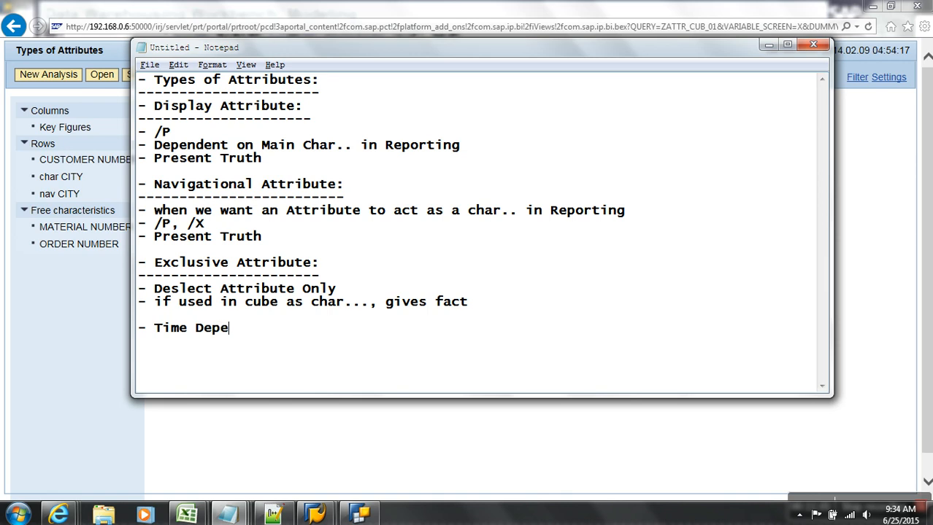
{"action": "type", "text": "ndent Attribute:"}
{"action": "key", "text": "Return"}
{"action": "type", "text": "---------------------------"}
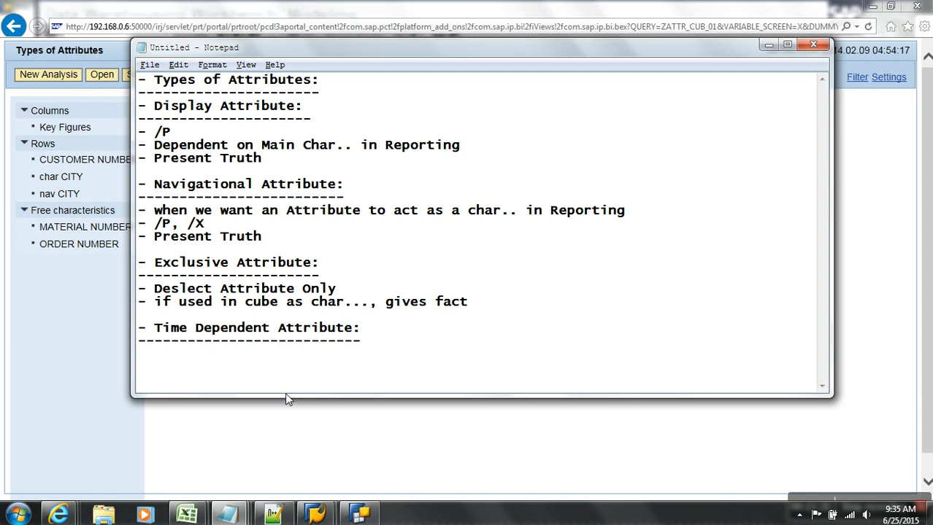
Switch to the Data Warehousing Workbench and show the InfoObjects tree.
{"action": "left_click", "coordinate": [315, 514]}
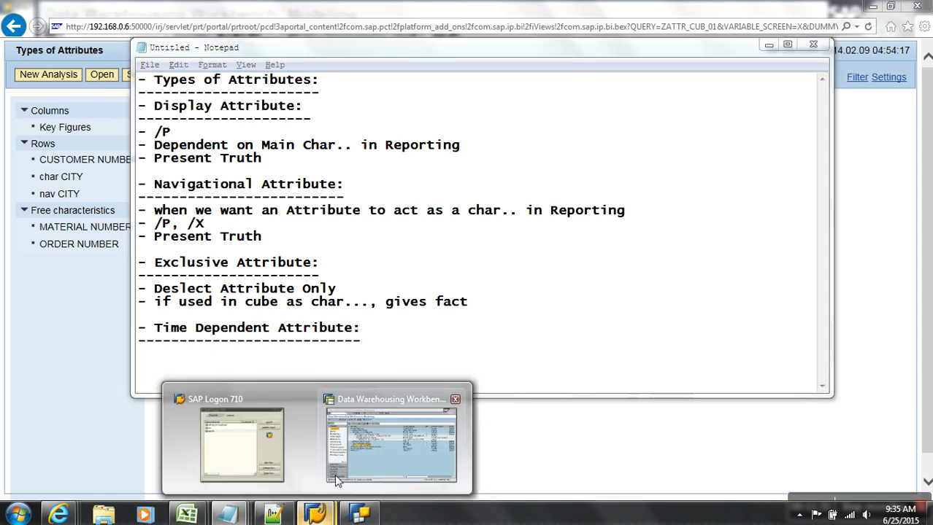
{"action": "left_click", "coordinate": [337, 480]}
{"action": "left_click", "coordinate": [577, 255]}
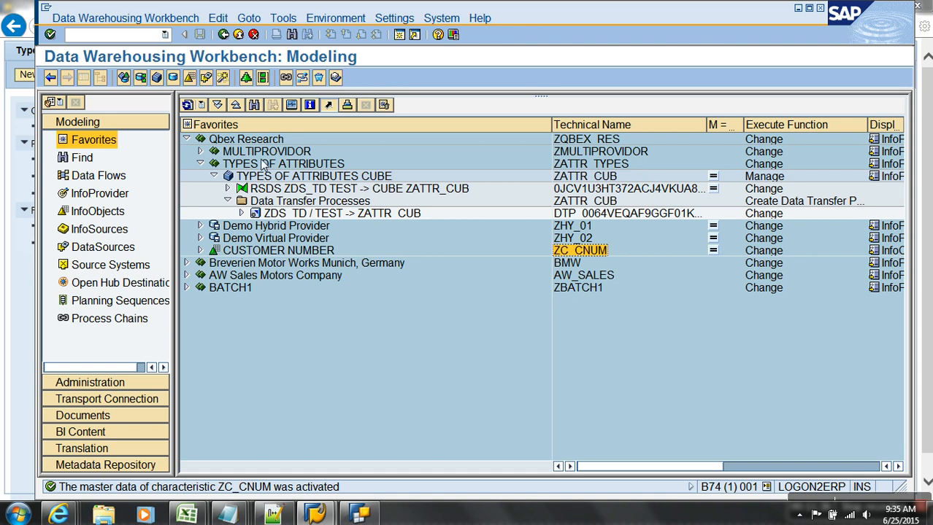
{"action": "left_click", "coordinate": [97, 211]}
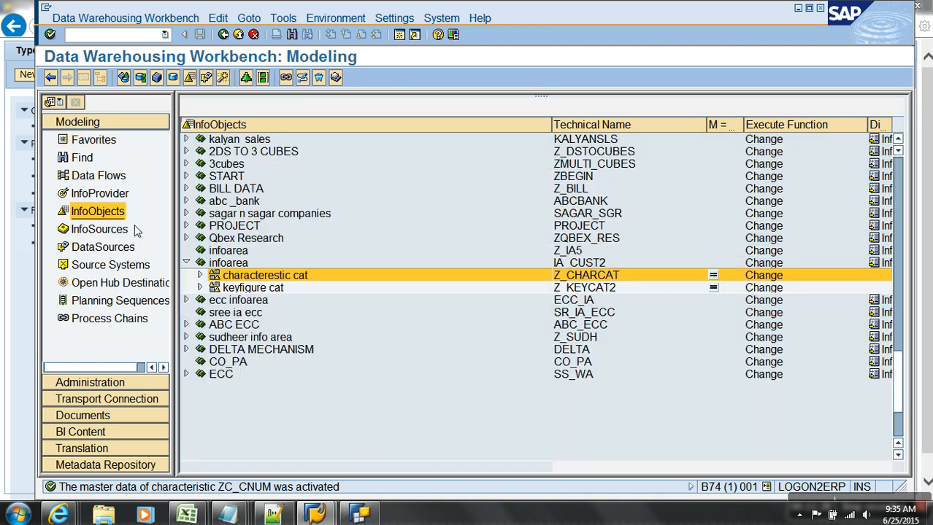
Create characteristic ZTC_CNUM in the characteristic cat catalog using ZC_CNUM as template.
{"action": "right_click", "coordinate": [259, 275]}
{"action": "left_click", "coordinate": [313, 375]}
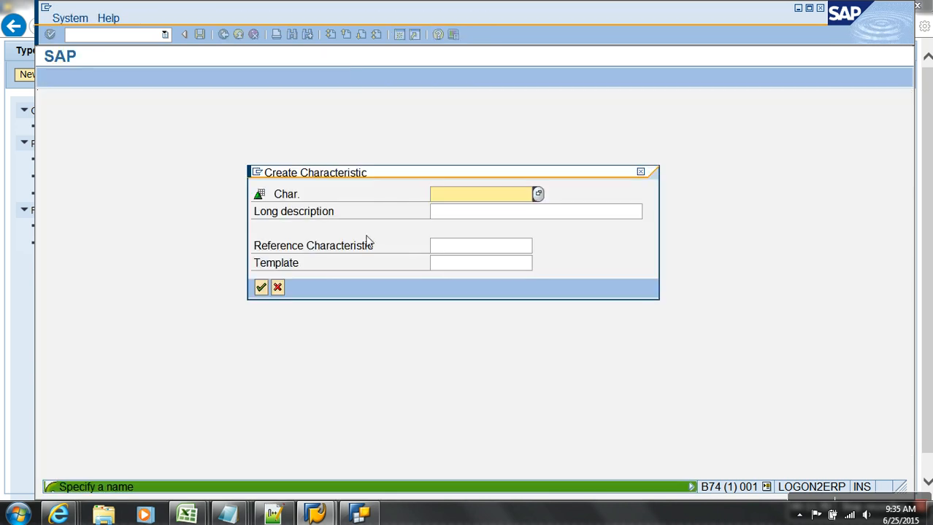
{"action": "left_click", "coordinate": [470, 251]}
{"action": "left_click", "coordinate": [470, 265]}
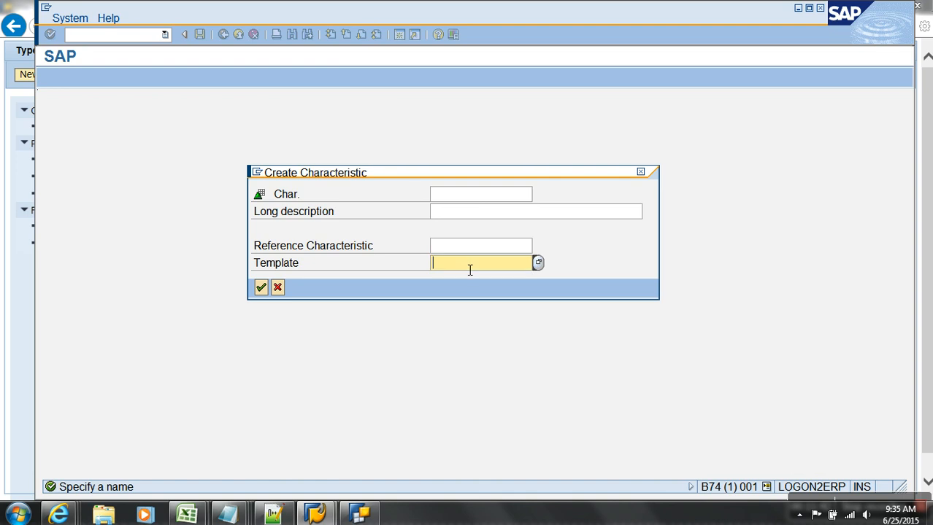
{"action": "type", "text": "ZC_CNUM"}
{"action": "left_click", "coordinate": [448, 198]}
{"action": "type", "text": "ZC_CNUM"}
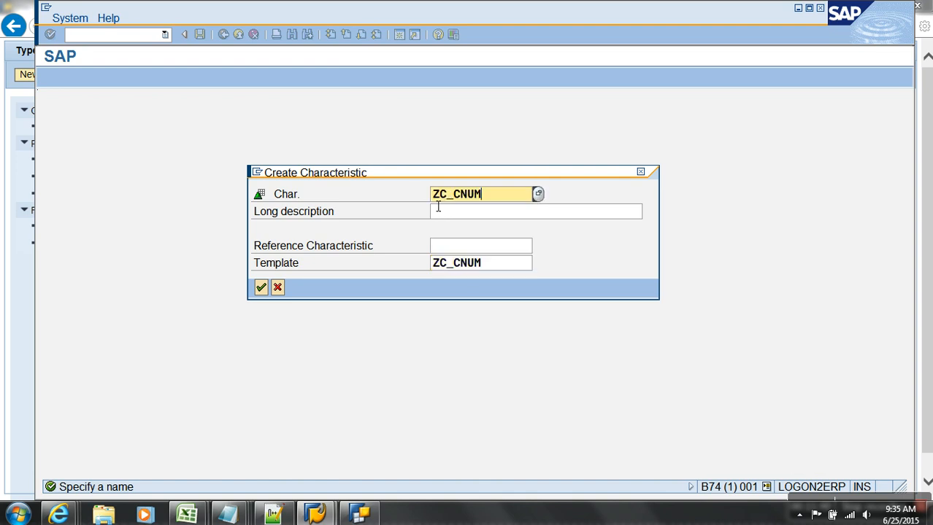
{"action": "type", "text": "t"}
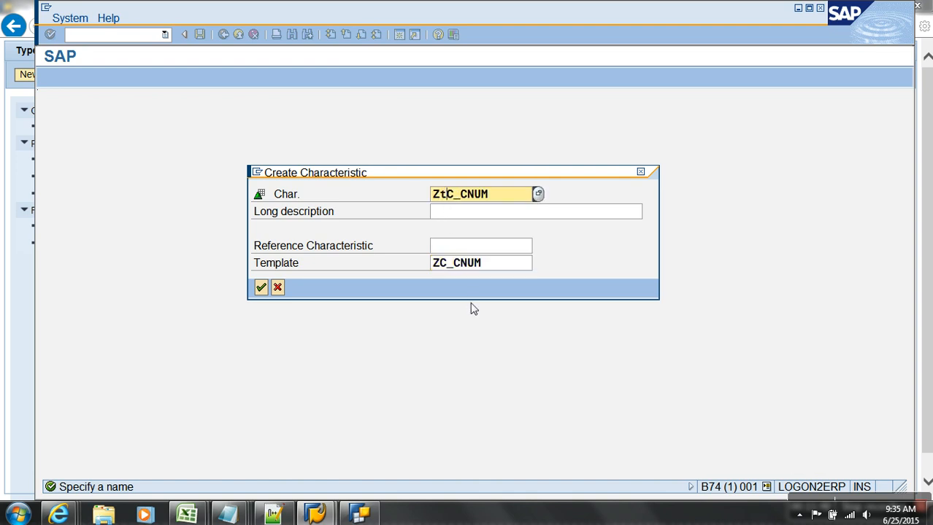
{"action": "key", "text": "Return"}
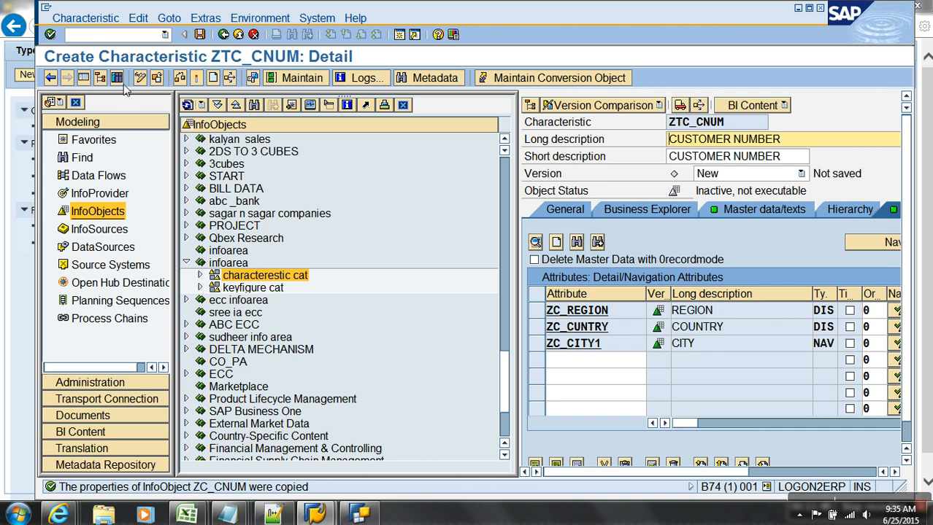
Make ZC_CITY1 a time-dependent display attribute and activate ZTC_CNUM.
{"action": "left_click", "coordinate": [100, 78]}
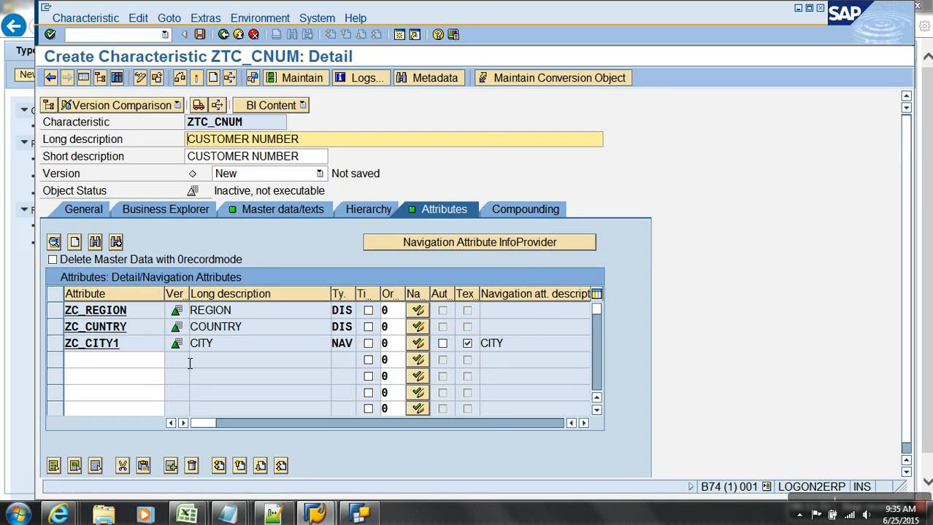
{"action": "left_click", "coordinate": [468, 344]}
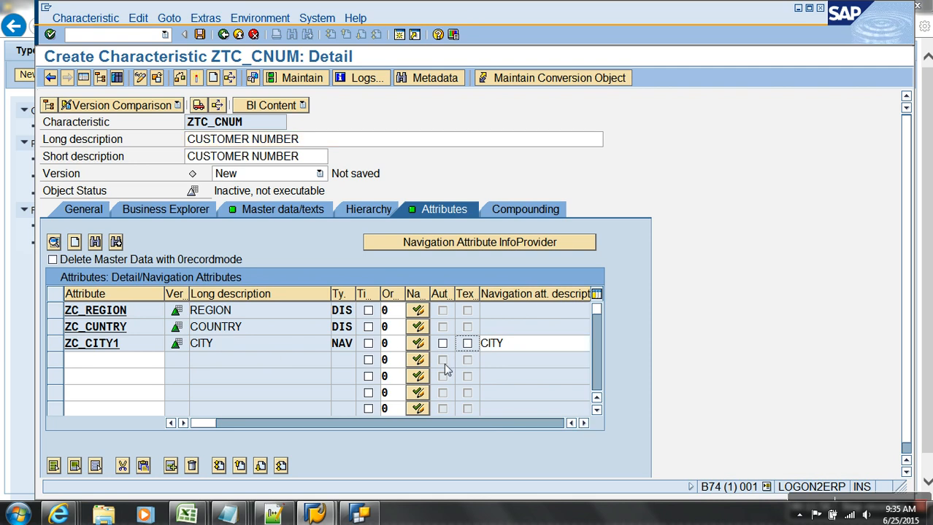
{"action": "left_click", "coordinate": [422, 346]}
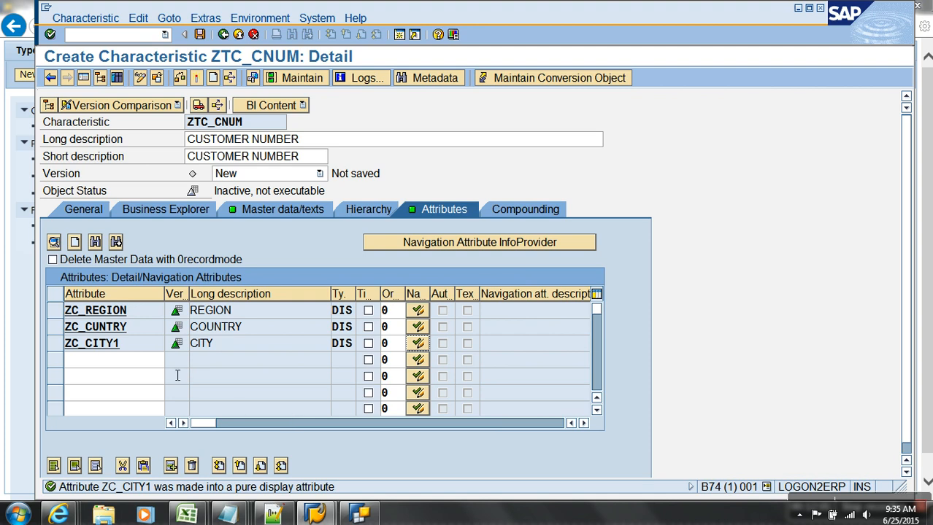
{"action": "left_click", "coordinate": [137, 348]}
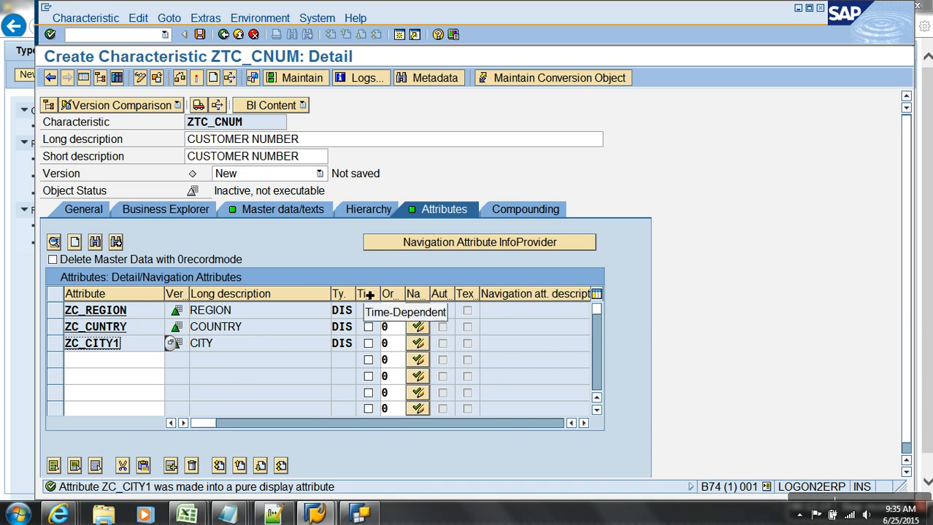
{"action": "left_click", "coordinate": [368, 343]}
{"action": "left_click", "coordinate": [195, 77]}
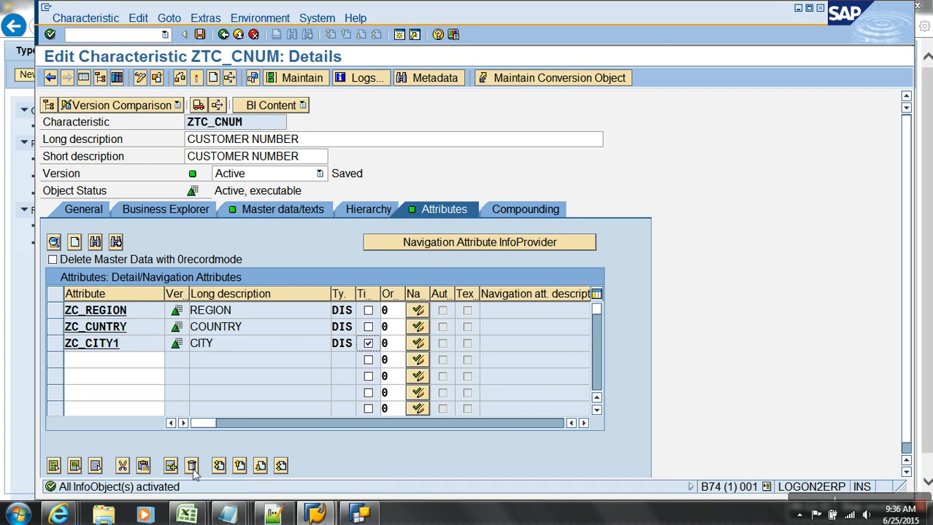
Open the time-dependent master data table /BIC/QZTC_CNUM from the Master data/texts settings.
{"action": "left_click", "coordinate": [276, 212]}
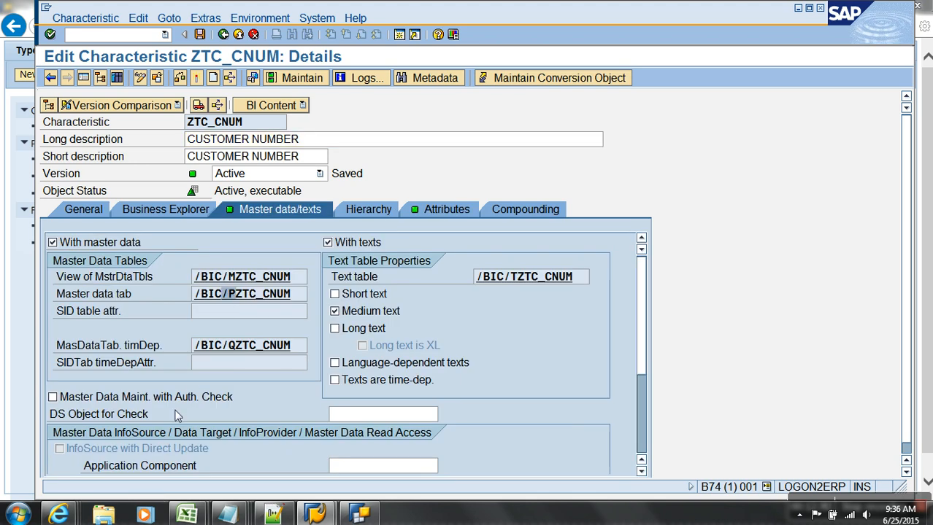
{"action": "left_click", "coordinate": [232, 346]}
{"action": "double_click", "coordinate": [250, 346]}
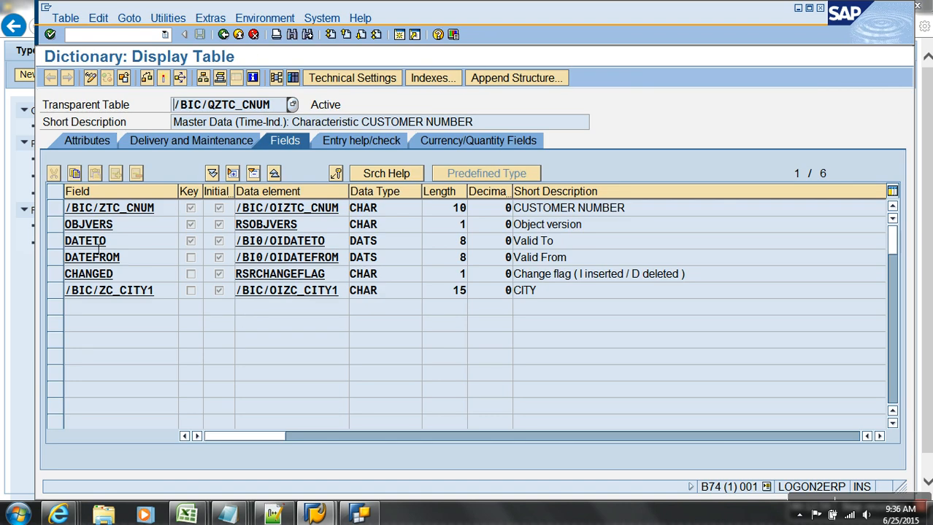
Inspect the table's key fields, including DATETO and DATEFROM.
{"action": "left_click", "coordinate": [57, 241]}
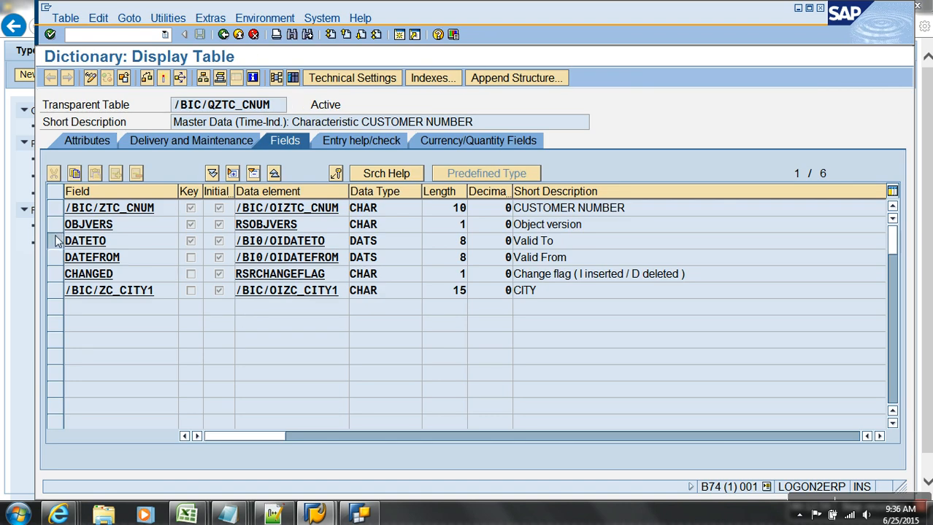
{"action": "left_click", "coordinate": [57, 257]}
{"action": "left_click", "coordinate": [57, 258]}
{"action": "left_click", "coordinate": [61, 255]}
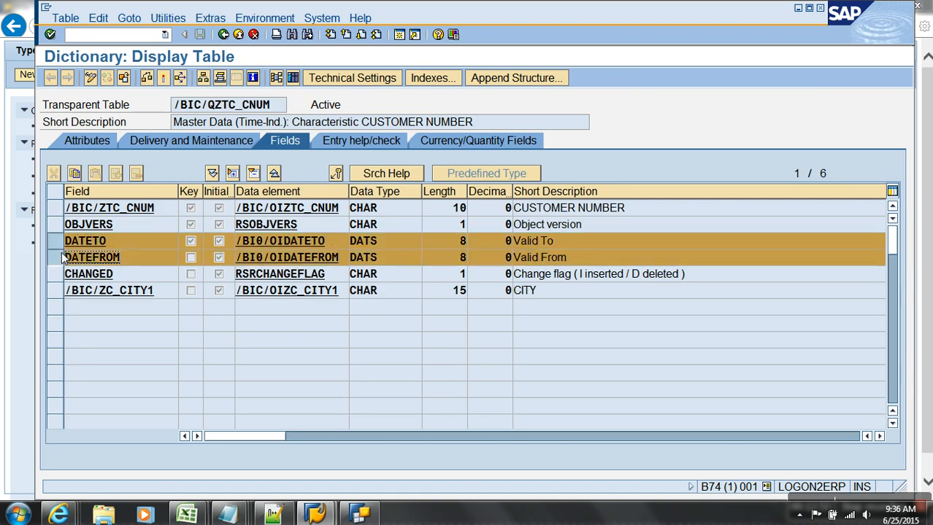
{"action": "left_click", "coordinate": [62, 253]}
{"action": "left_click", "coordinate": [57, 227]}
{"action": "left_click", "coordinate": [57, 211]}
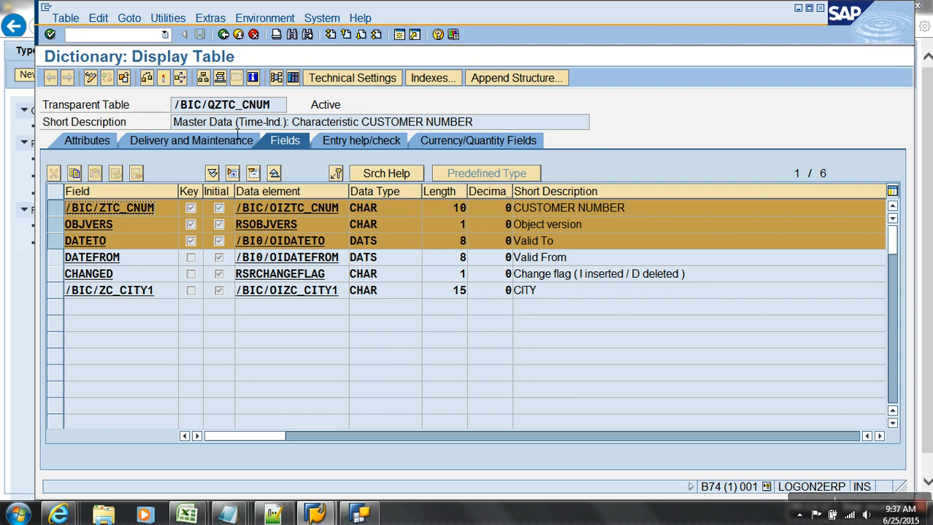
Open ZTC_CNUM master data maintenance and start a new record.
{"action": "left_click", "coordinate": [224, 34]}
{"action": "left_click", "coordinate": [224, 34]}
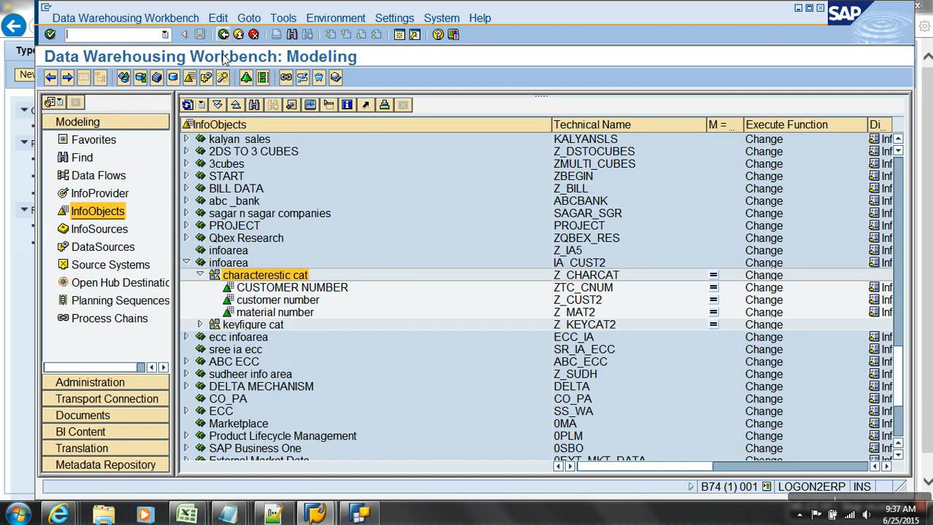
{"action": "right_click", "coordinate": [312, 295]}
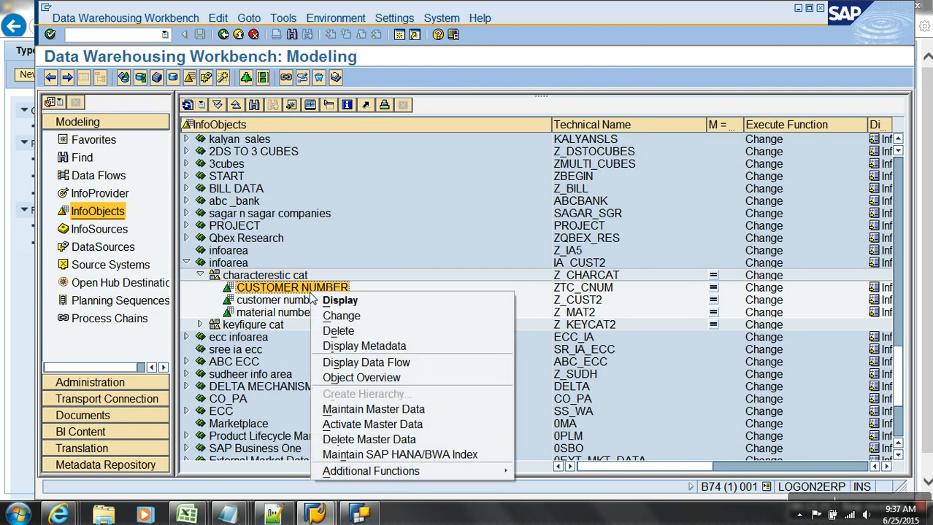
{"action": "left_click", "coordinate": [360, 409]}
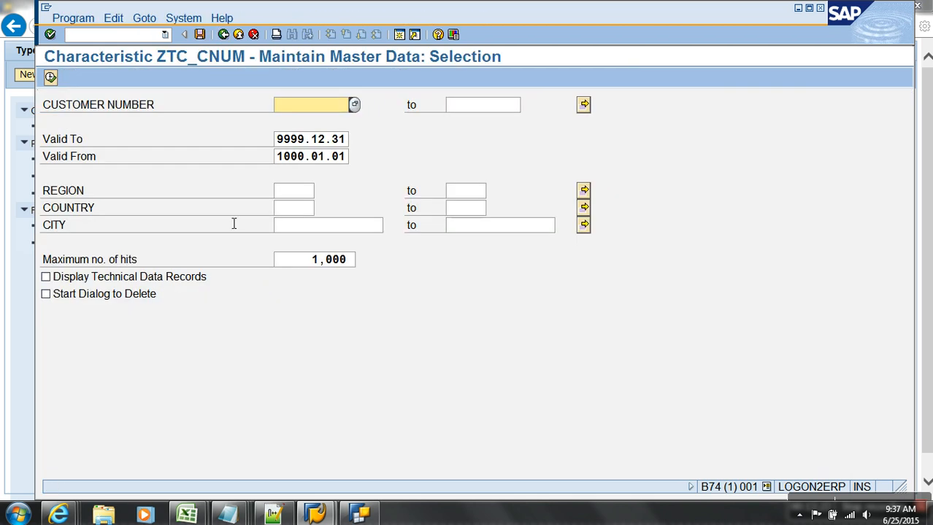
{"action": "left_click", "coordinate": [51, 77]}
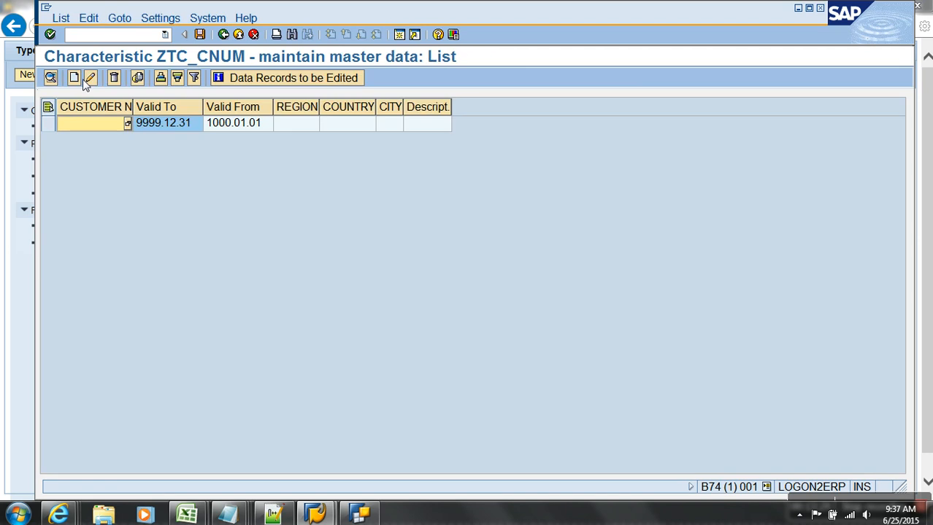
{"action": "left_click", "coordinate": [74, 77]}
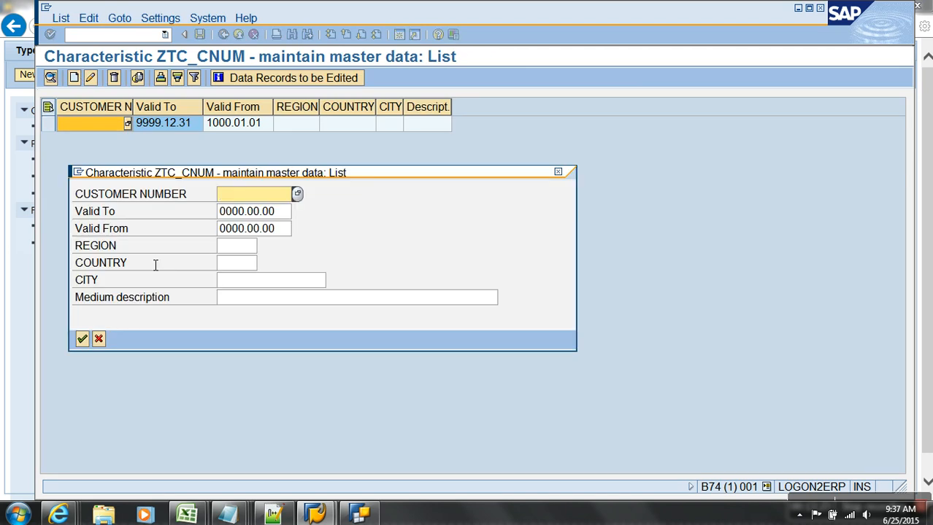
Set the new record's validity from 2002.01.01 to 2014.12.31.
{"action": "key", "text": "Tab"}
{"action": "key", "text": "Tab"}
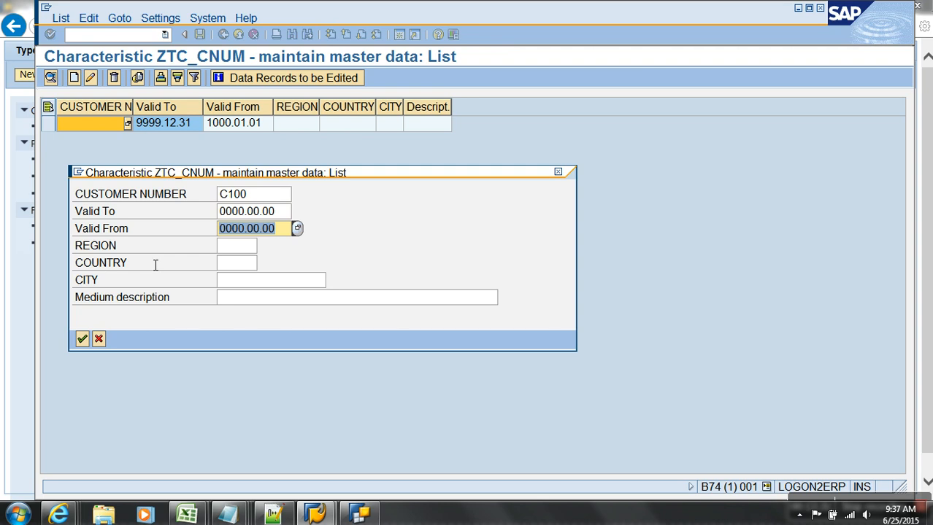
{"action": "type", "text": "2012"}
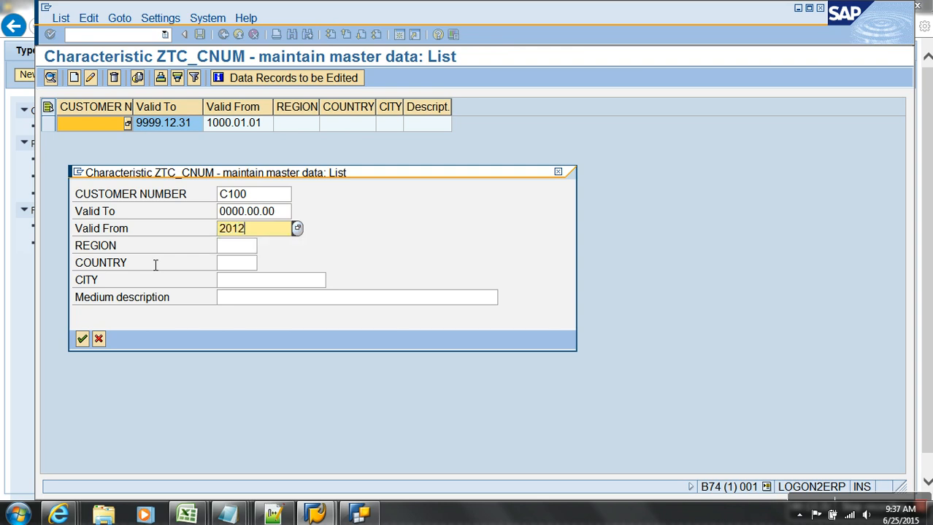
{"action": "key", "text": "BackSpace"}
{"action": "key", "text": "BackSpace"}
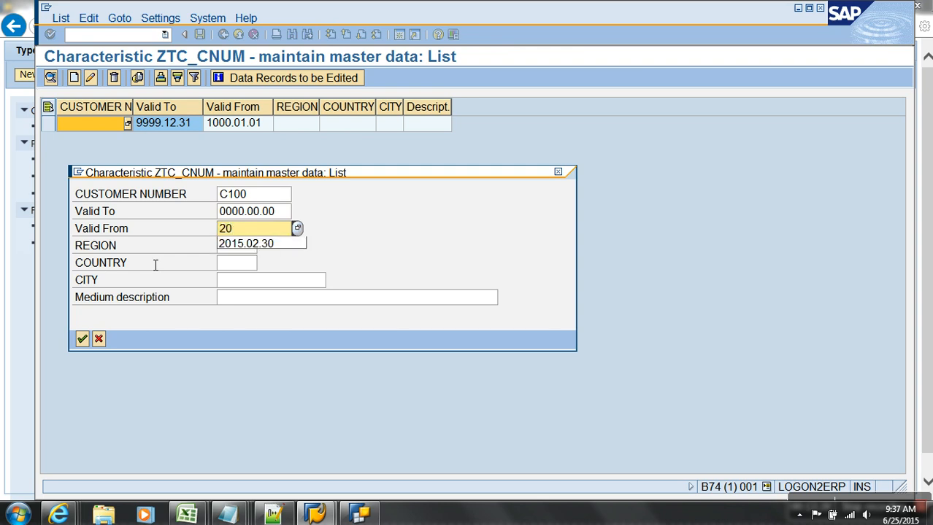
{"action": "type", "text": "02.01.01"}
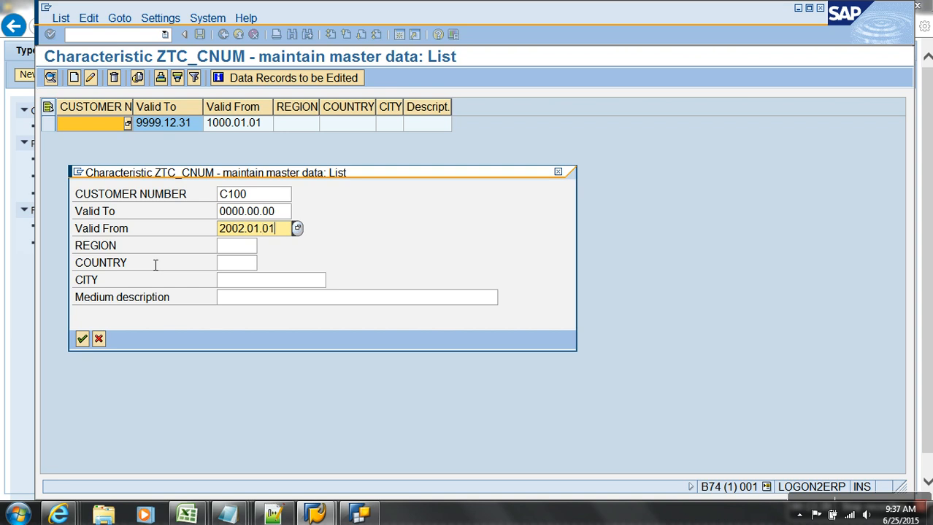
{"action": "key", "text": "shift+Tab"}
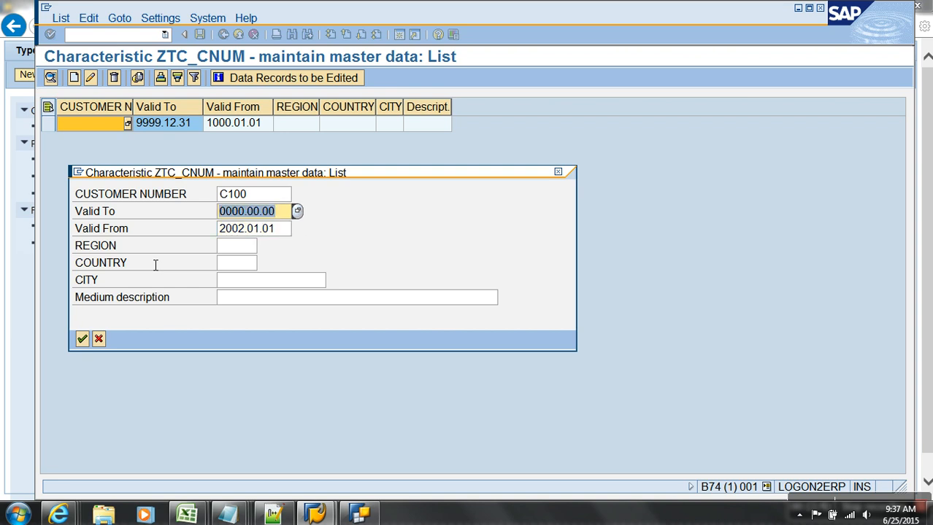
{"action": "type", "text": "2013"}
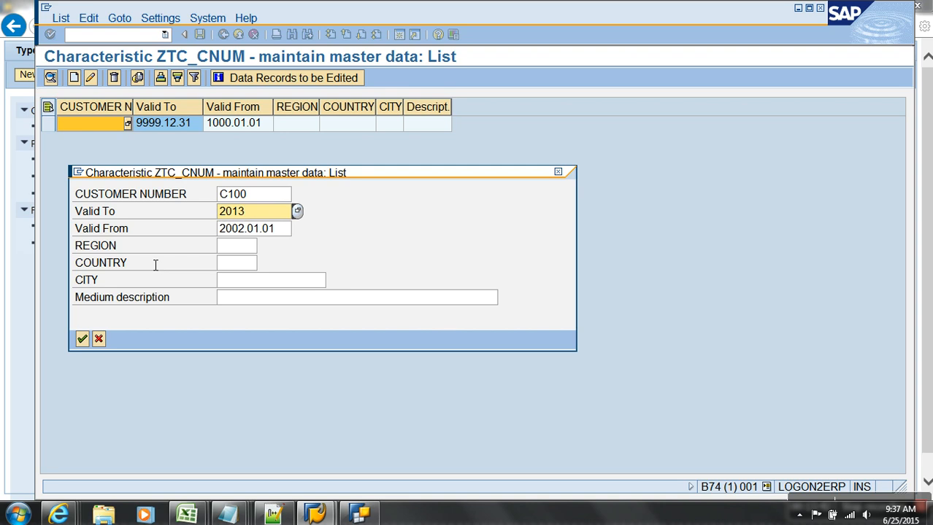
{"action": "key", "text": "BackSpace"}
{"action": "type", "text": "4.12.31"}
{"action": "key", "text": "Tab"}
{"action": "key", "text": "Tab"}
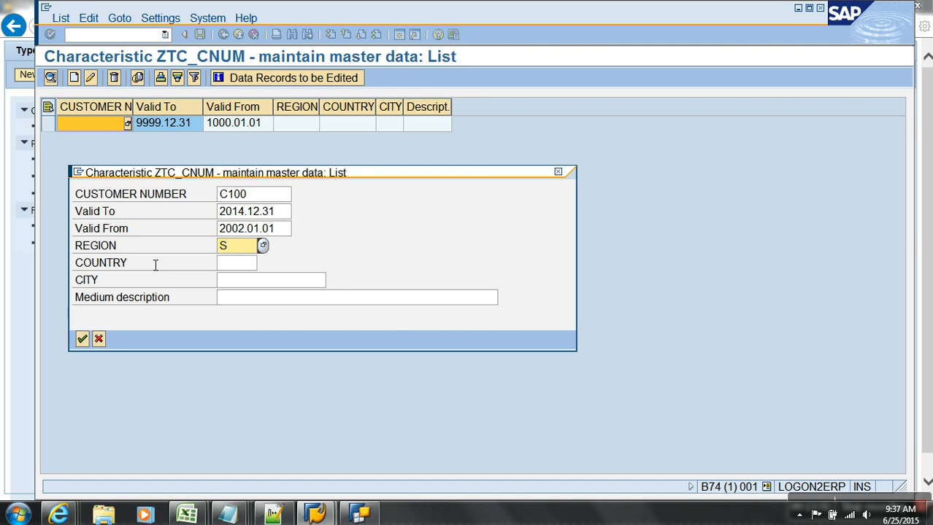
Enter region SOUTH, country INDIA, city DELHI, description C100, and save the record.
{"action": "type", "text": "SOUTH"}
{"action": "key", "text": "Tab"}
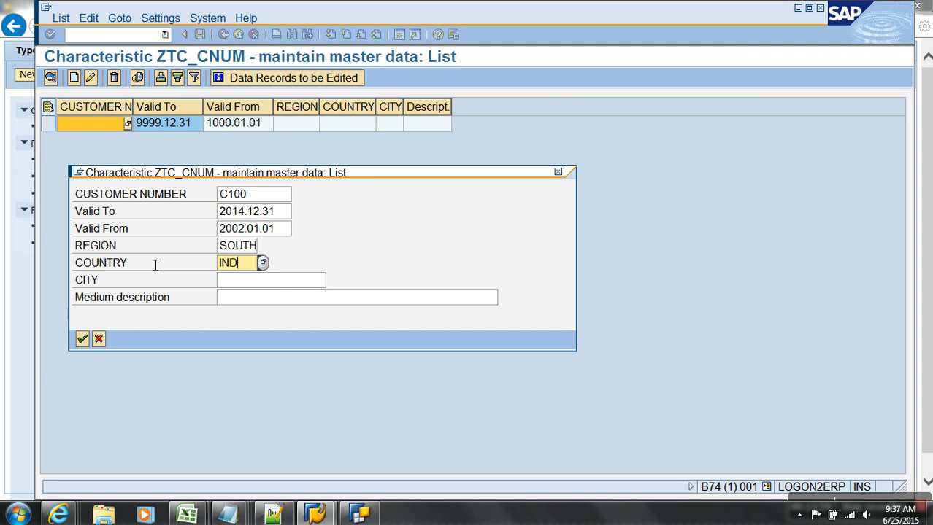
{"action": "key", "text": "Tab"}
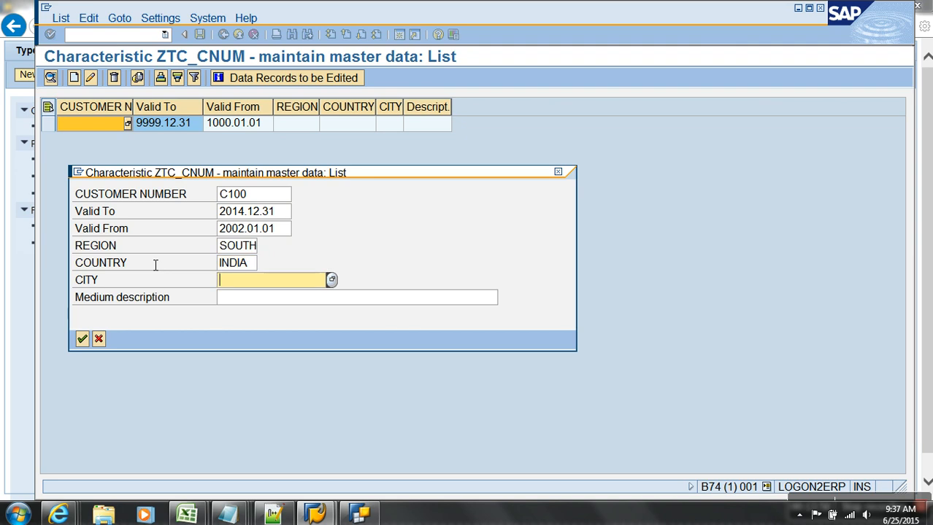
{"action": "type", "text": "DELHI"}
{"action": "key", "text": "Tab"}
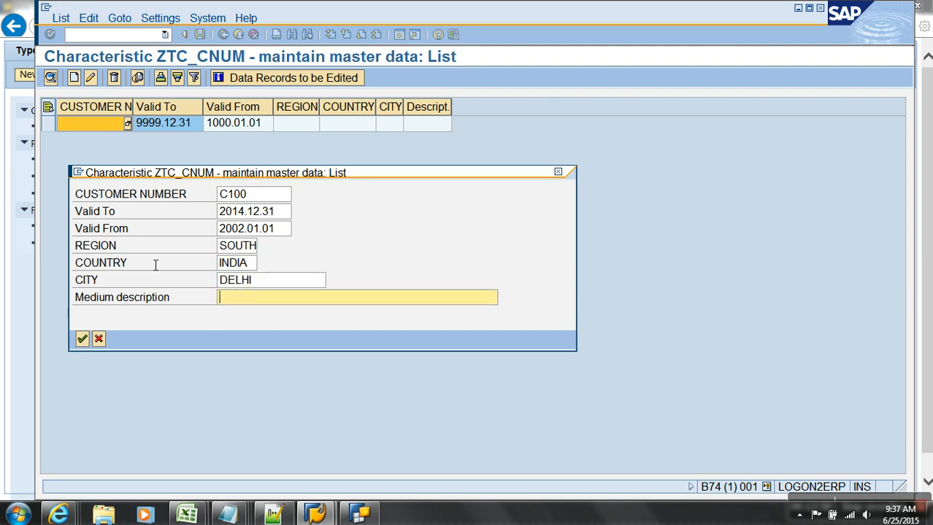
{"action": "type", "text": "C100"}
{"action": "key", "text": "Return"}
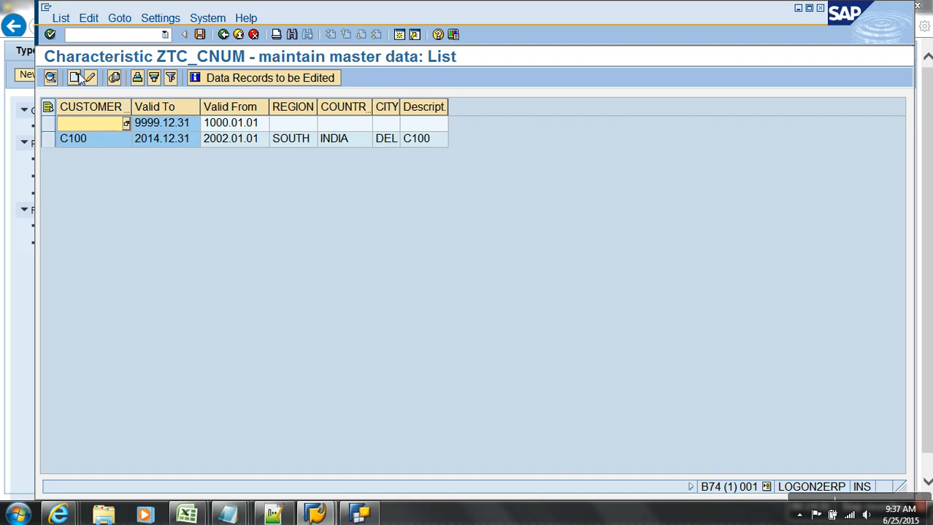
Create another C100 record valid from 2015.01.01 to 9999.12.31.
{"action": "left_click", "coordinate": [78, 77]}
{"action": "type", "text": "C1"}
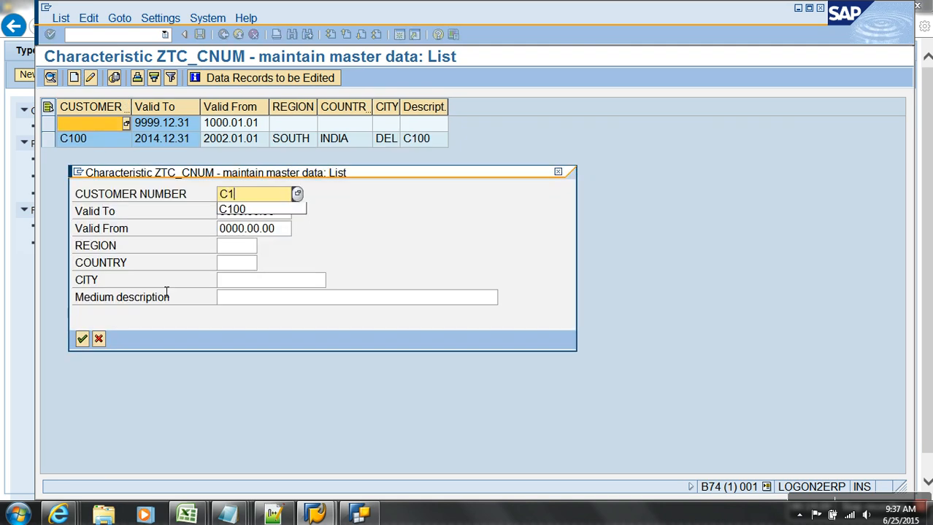
{"action": "type", "text": "00"}
{"action": "key", "text": "Tab"}
{"action": "key", "text": "Tab"}
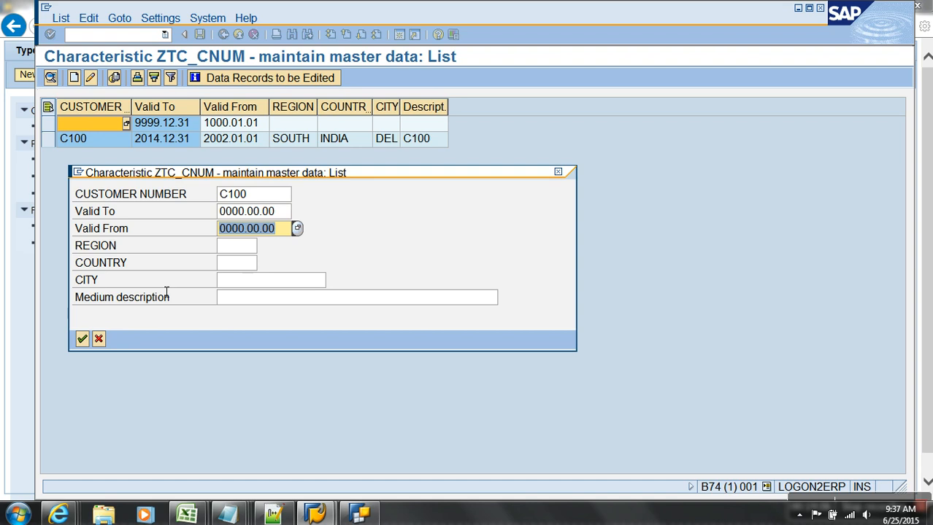
{"action": "type", "text": "2015"}
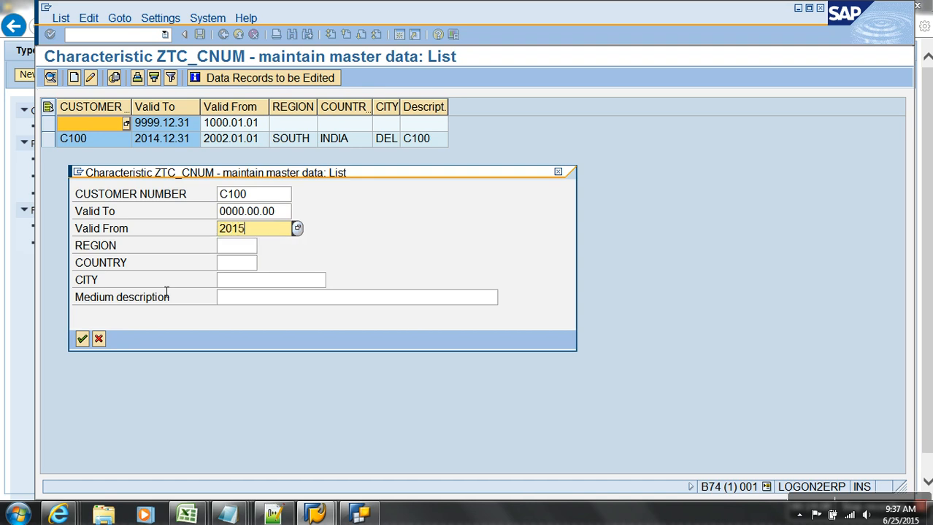
{"action": "key", "text": "shift+Tab"}
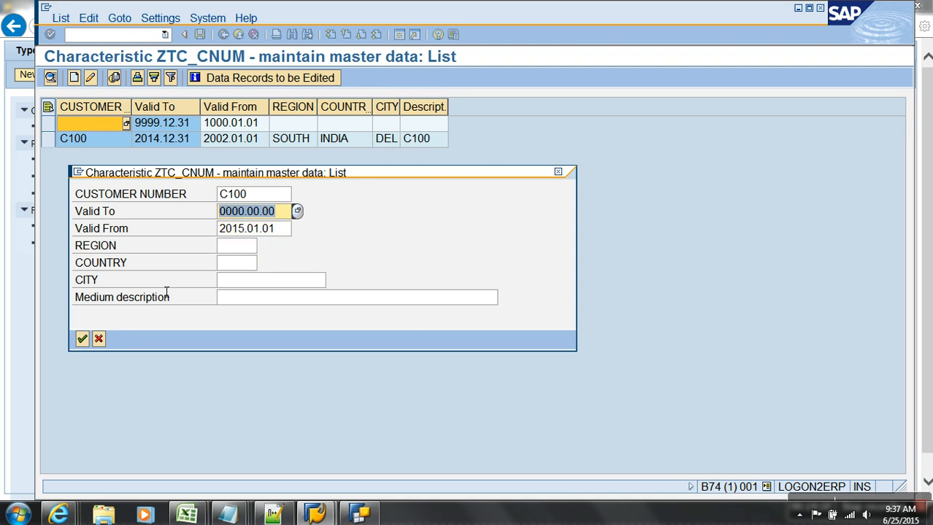
{"action": "type", "text": "999"}
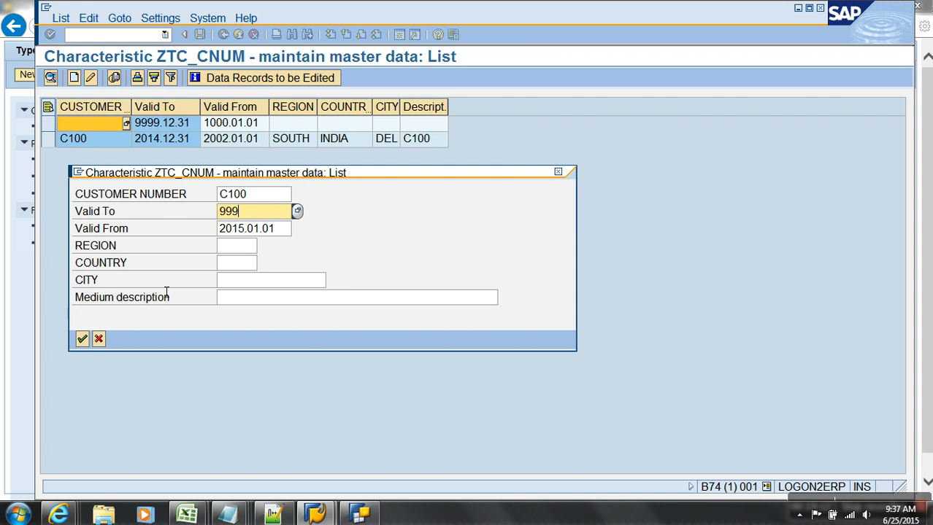
{"action": "type", "text": "9.12.31"}
{"action": "key", "text": "Tab"}
{"action": "key", "text": "Tab"}
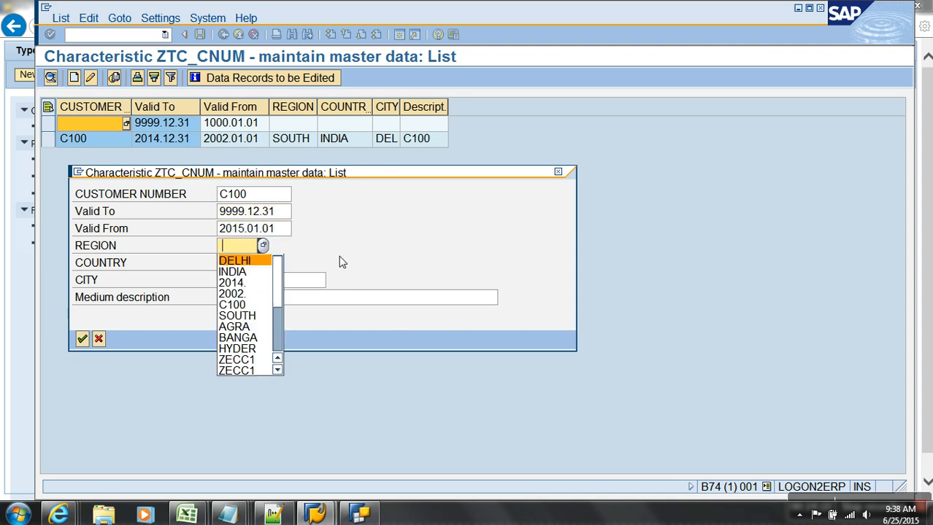
Pick SOUTH, INDIA and AGRA from history, add description C100, and save.
{"action": "left_click", "coordinate": [248, 315]}
{"action": "left_click", "coordinate": [250, 264]}
{"action": "left_click", "coordinate": [251, 293]}
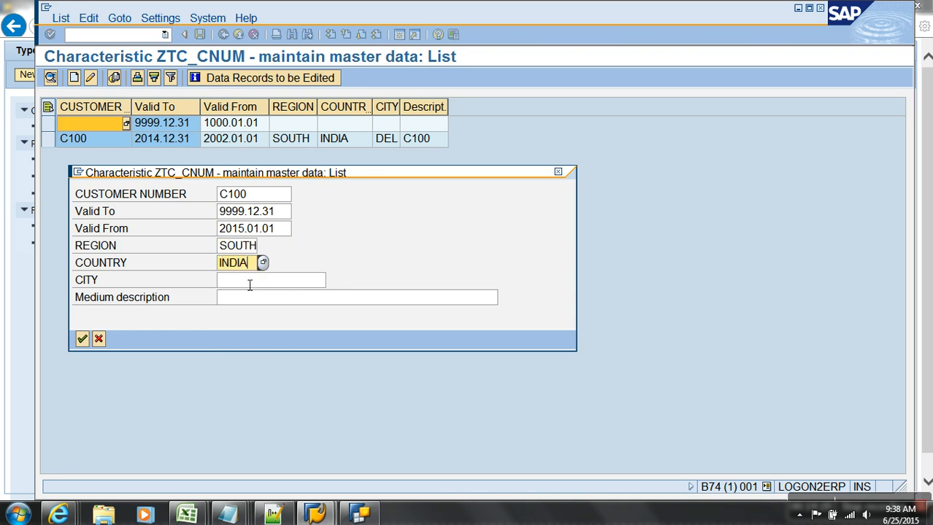
{"action": "left_click", "coordinate": [249, 283]}
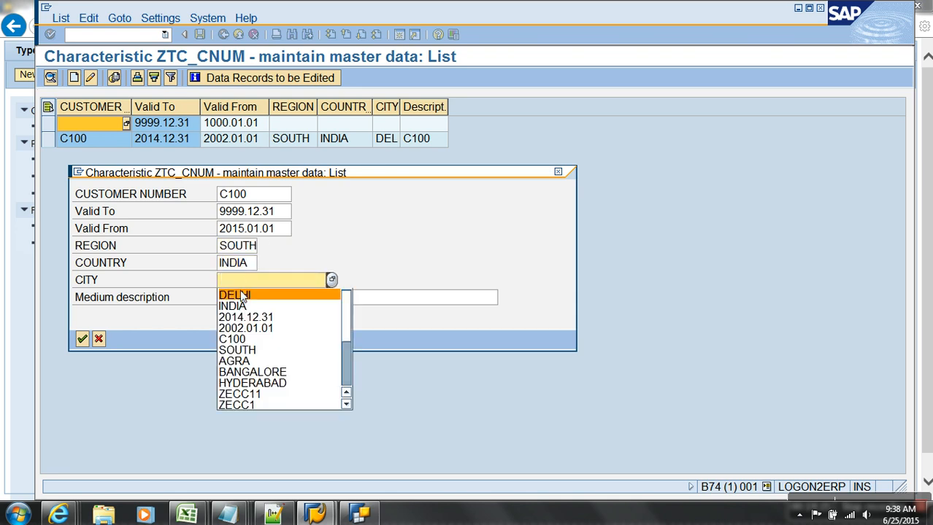
{"action": "left_click", "coordinate": [244, 360]}
{"action": "left_click", "coordinate": [238, 298]}
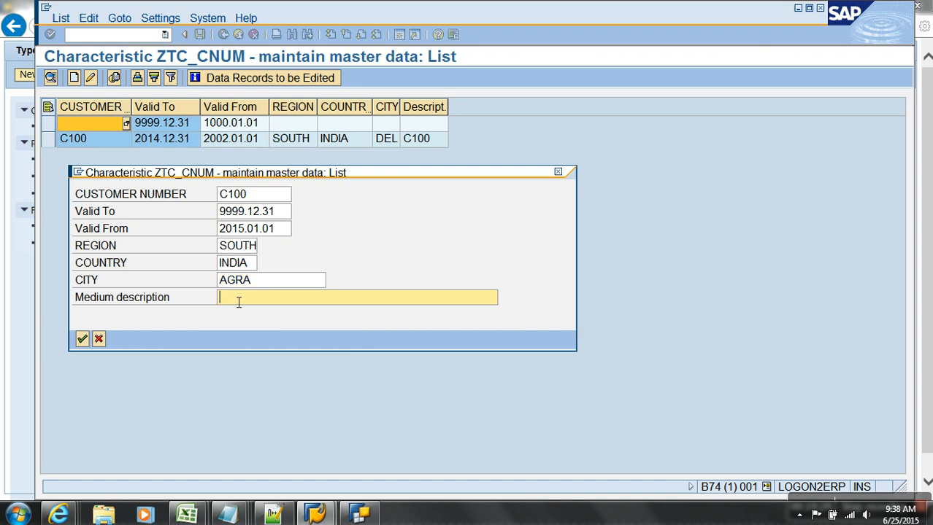
{"action": "type", "text": "C100"}
{"action": "key", "text": "Return"}
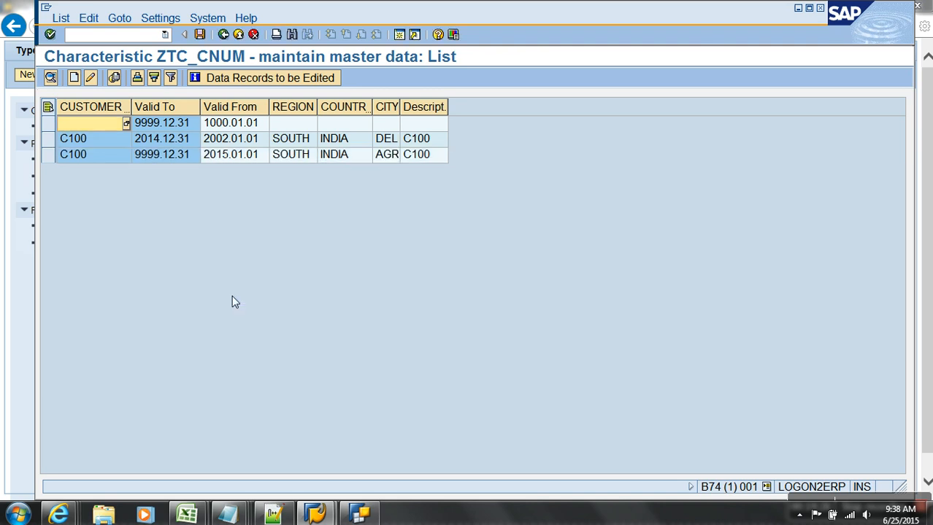
Create a C200 record valid from 2002.01.01 to 9999.12.31.
{"action": "left_click", "coordinate": [74, 78]}
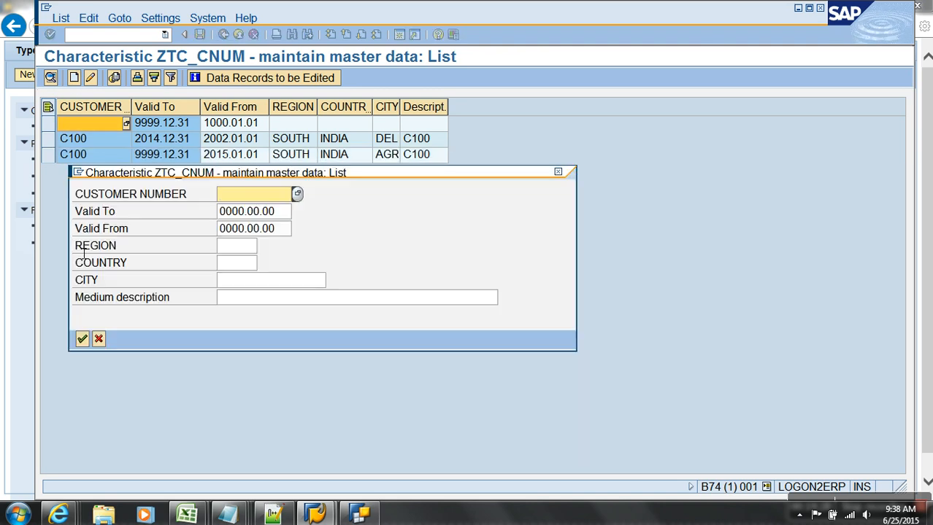
{"action": "type", "text": "C200"}
{"action": "key", "text": "Tab"}
{"action": "key", "text": "Tab"}
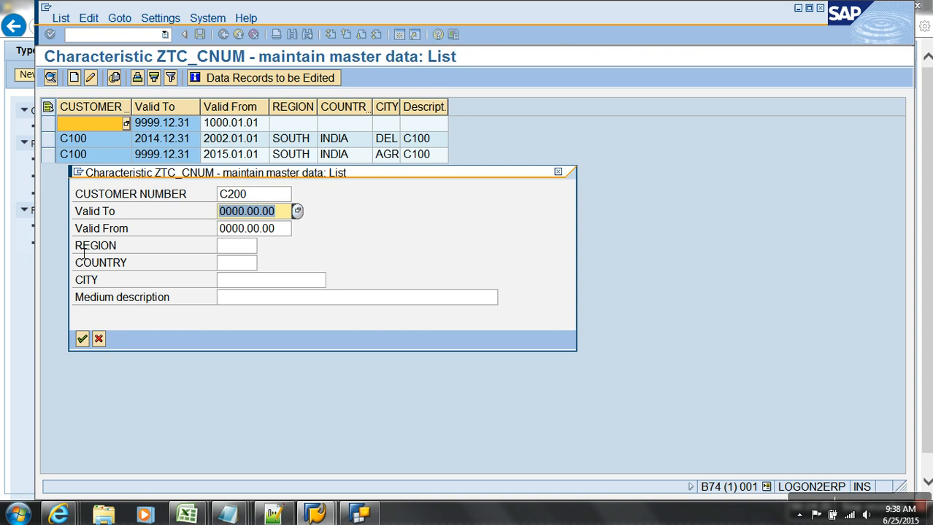
{"action": "type", "text": "2002"}
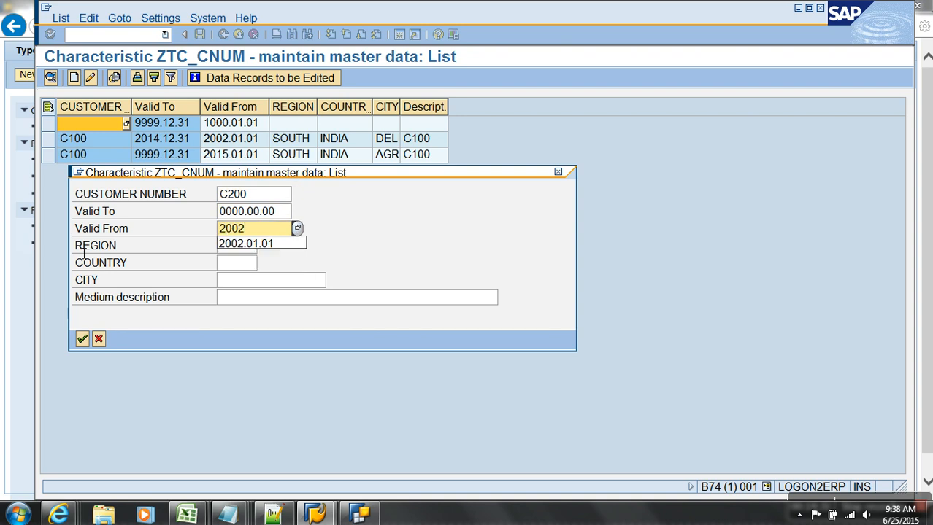
{"action": "key", "text": "Down"}
{"action": "key", "text": "Return"}
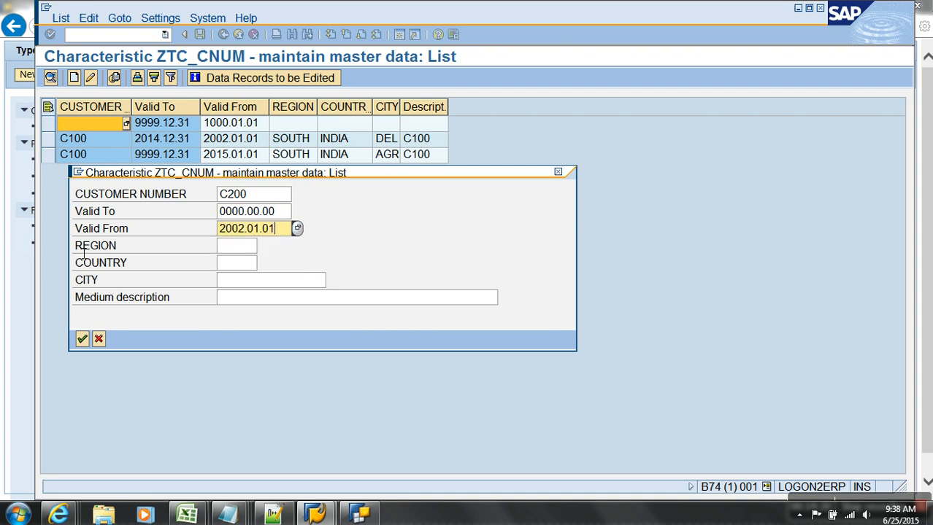
{"action": "key", "text": "shift+Tab"}
{"action": "type", "text": "99"}
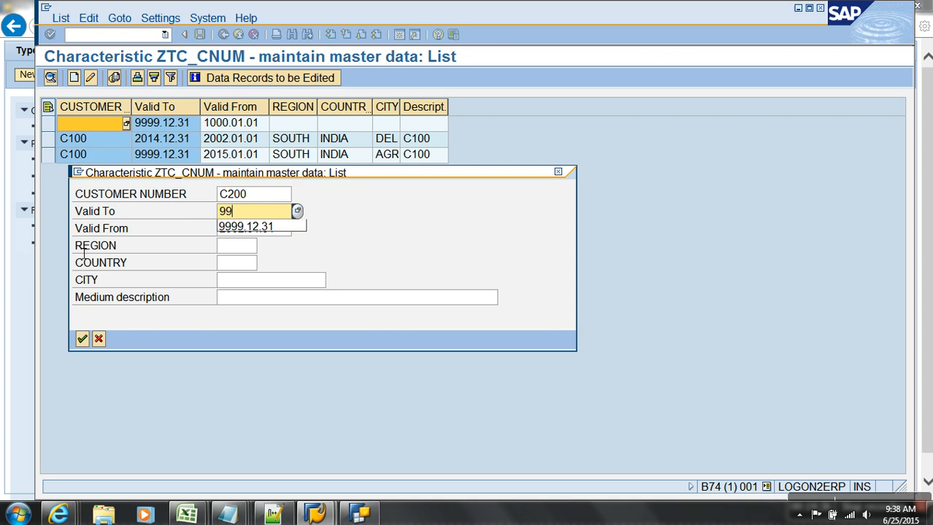
{"action": "key", "text": "Down"}
{"action": "key", "text": "Return"}
Enter region SOUTH, country INDIA, city HYDERABAD for C200 and save it.
{"action": "key", "text": "Tab"}
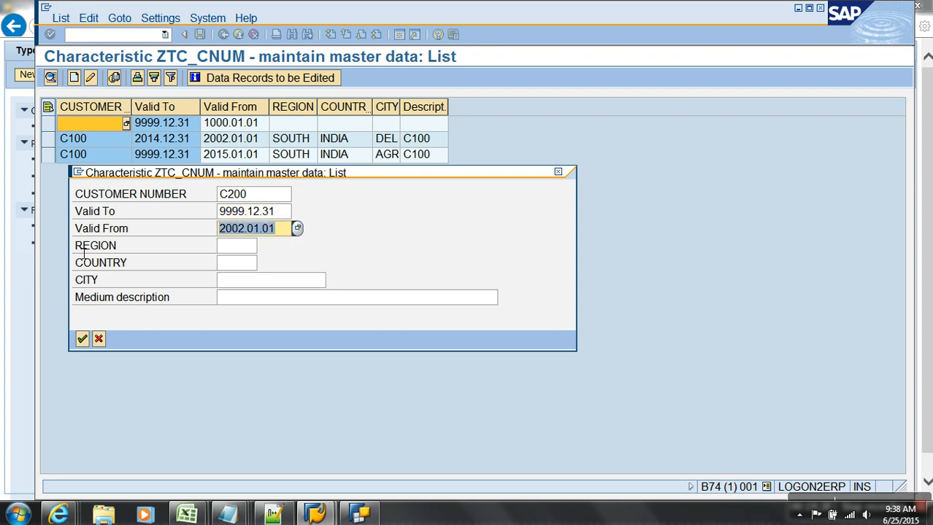
{"action": "key", "text": "Tab"}
{"action": "key", "text": "BackSpace"}
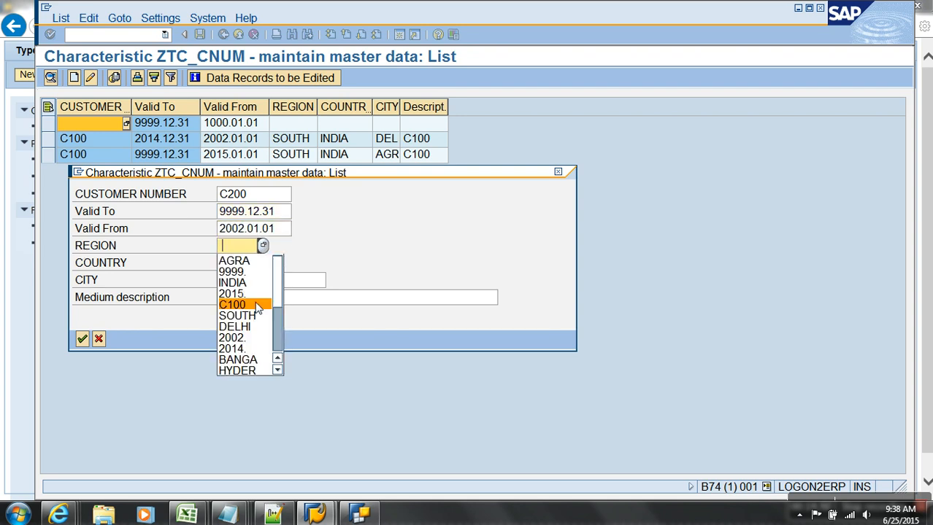
{"action": "left_click", "coordinate": [240, 247]}
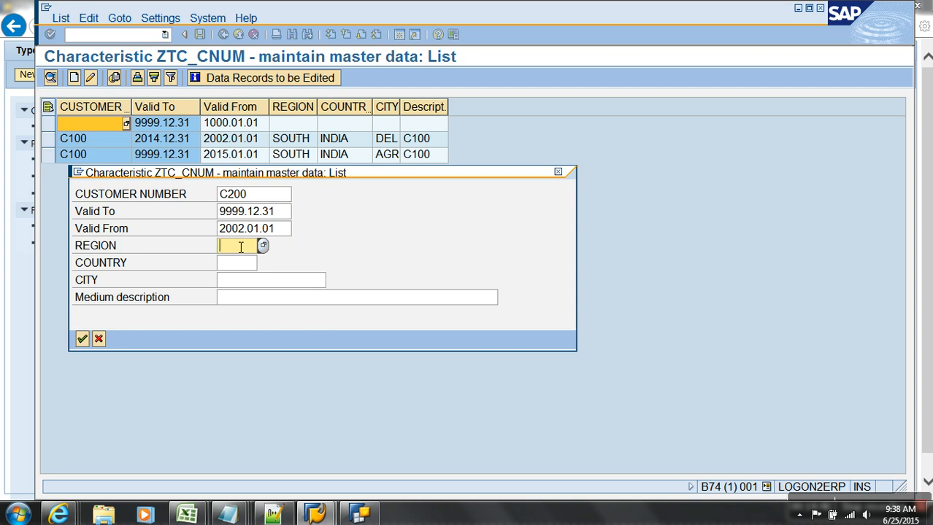
{"action": "type", "text": "S"}
{"action": "key", "text": "Down"}
{"action": "key", "text": "Tab"}
{"action": "type", "text": "INDIA"}
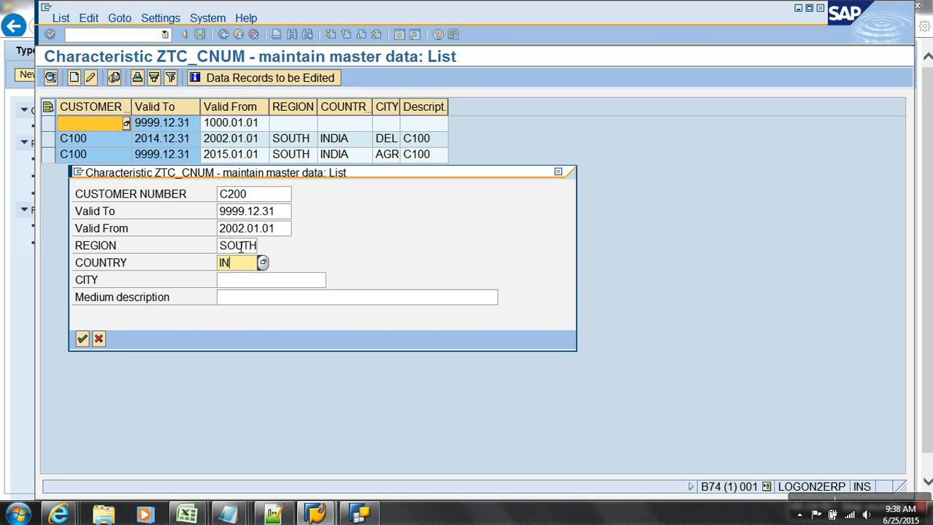
{"action": "key", "text": "Tab"}
{"action": "type", "text": "HYDERABAD"}
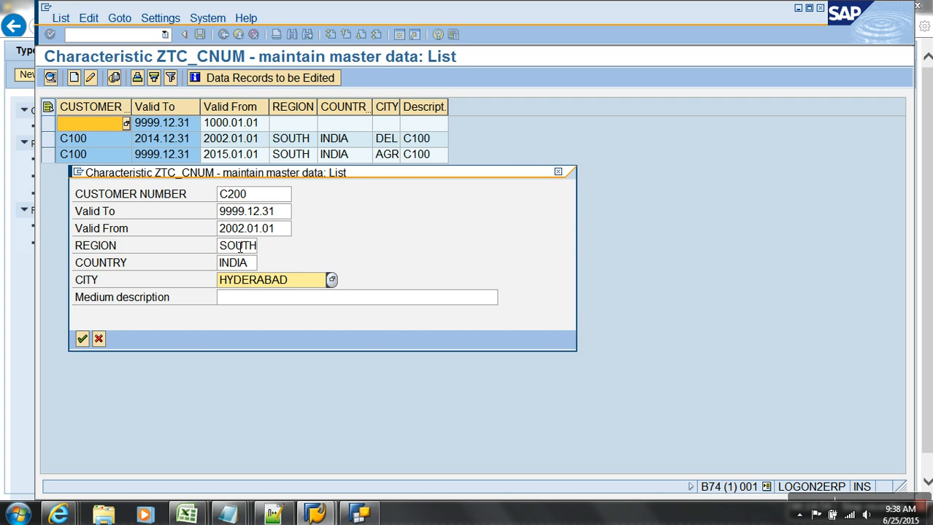
{"action": "key", "text": "Return"}
Change the region of both C100 records to NORTH.
{"action": "left_click", "coordinate": [62, 143]}
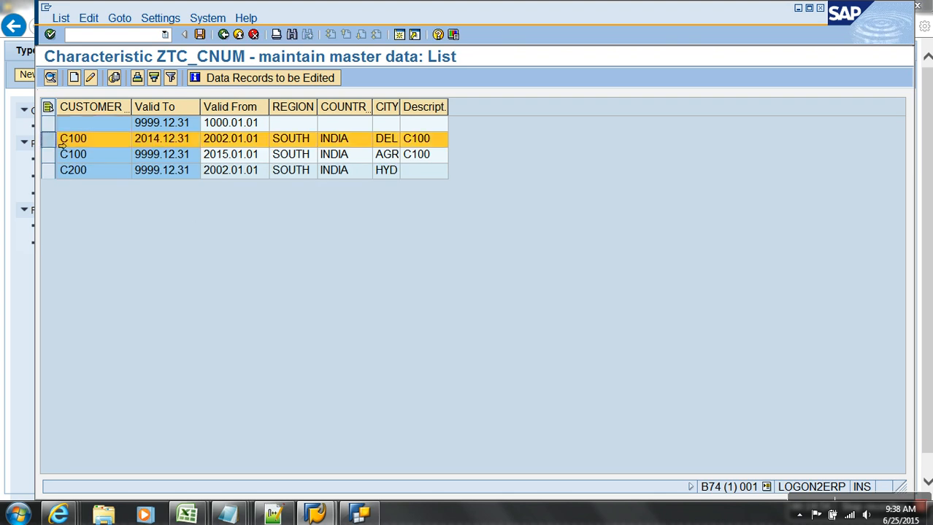
{"action": "left_click", "coordinate": [62, 155], "text": "shift"}
{"action": "left_click", "coordinate": [90, 77]}
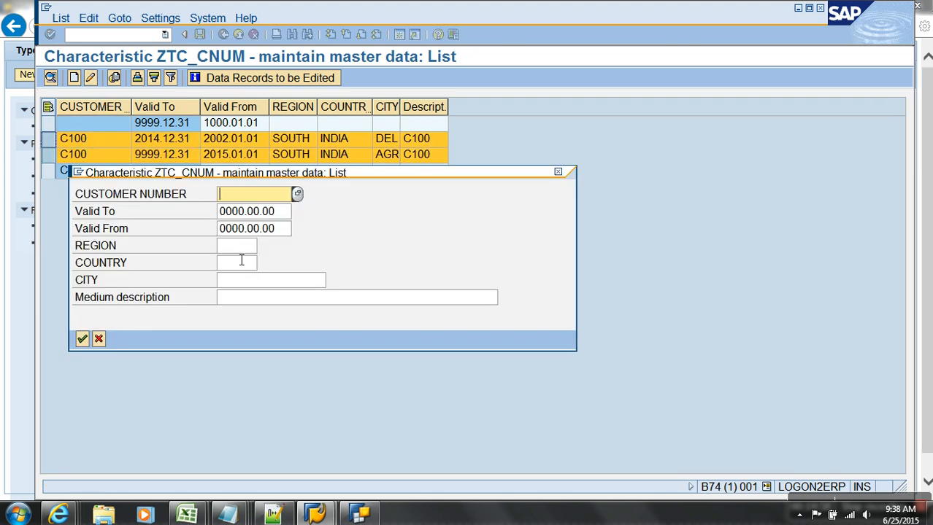
{"action": "left_click", "coordinate": [241, 246]}
{"action": "type", "text": "NORTH"}
{"action": "key", "text": "Return"}
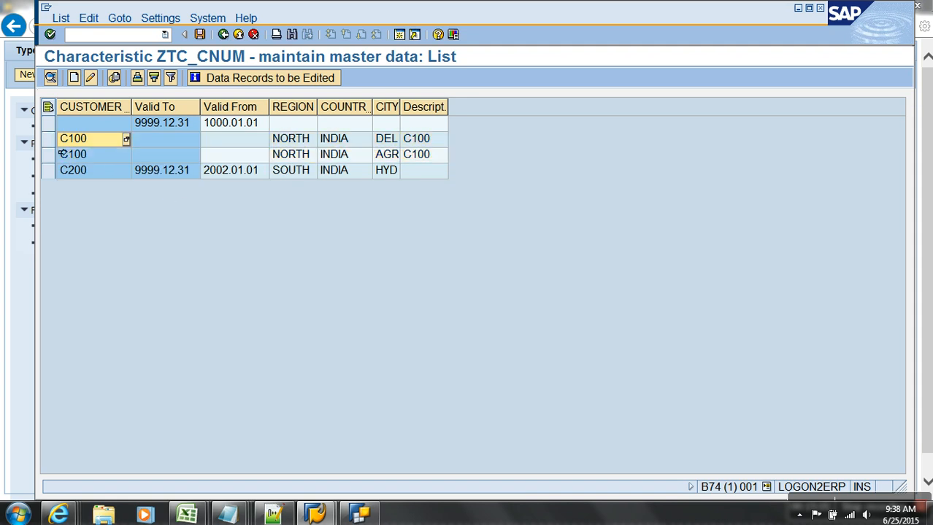
Set the C100 Delhi record's validity to 2002.01.01 – 2014.12.31.
{"action": "left_click", "coordinate": [63, 139]}
{"action": "left_click", "coordinate": [63, 157]}
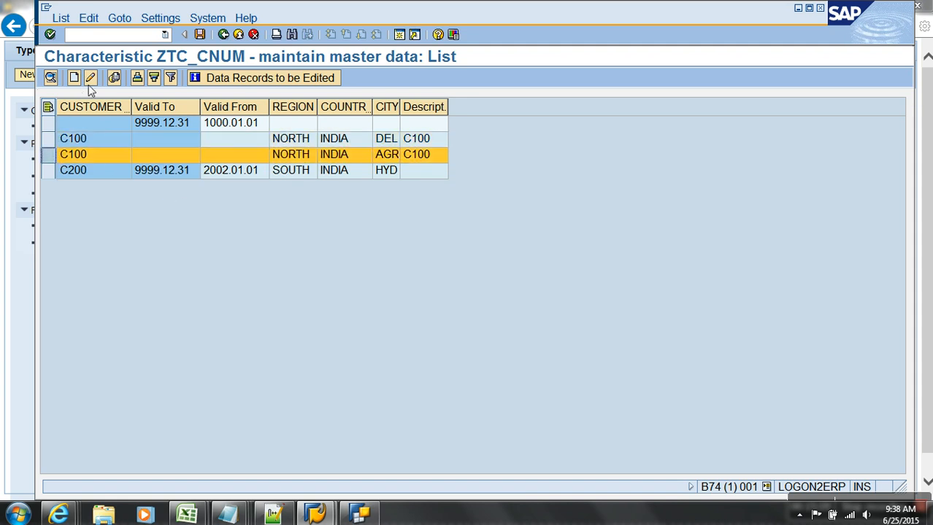
{"action": "left_click", "coordinate": [53, 139]}
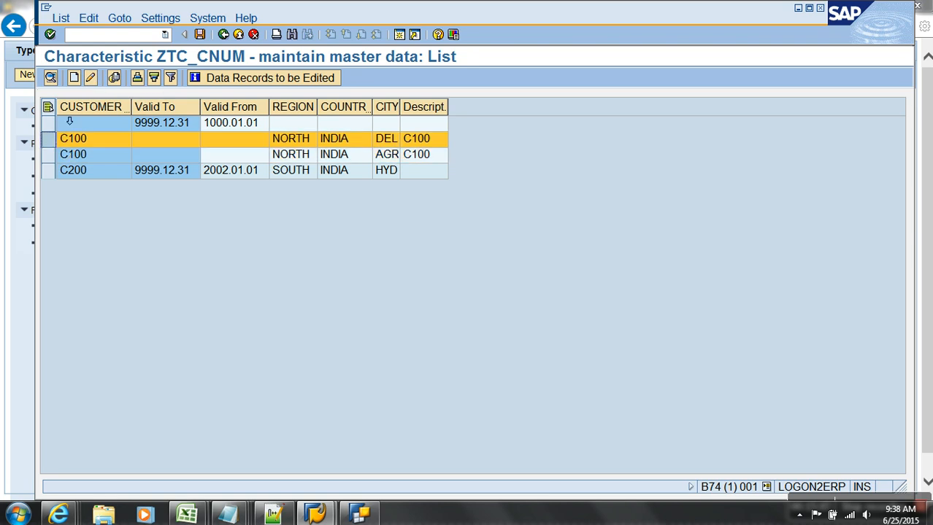
{"action": "left_click", "coordinate": [90, 78]}
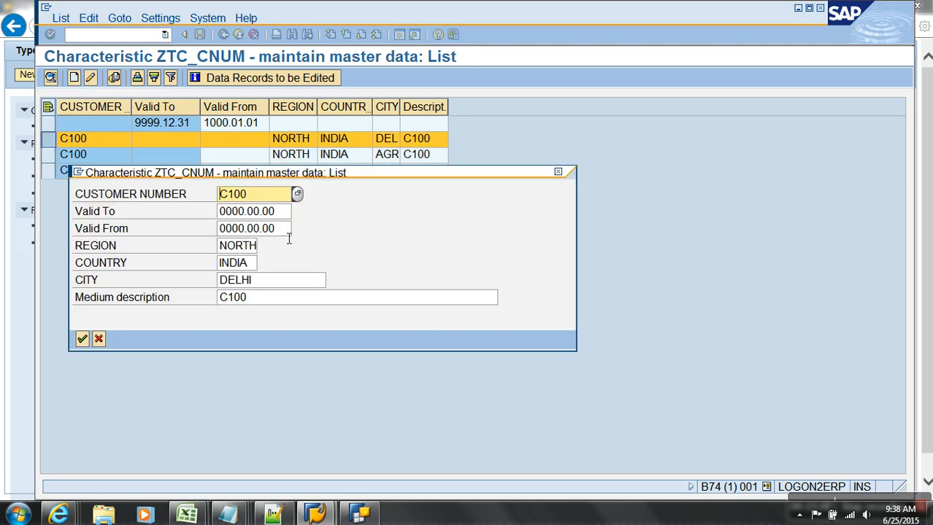
{"action": "left_click", "coordinate": [194, 226]}
{"action": "key", "text": "BackSpace"}
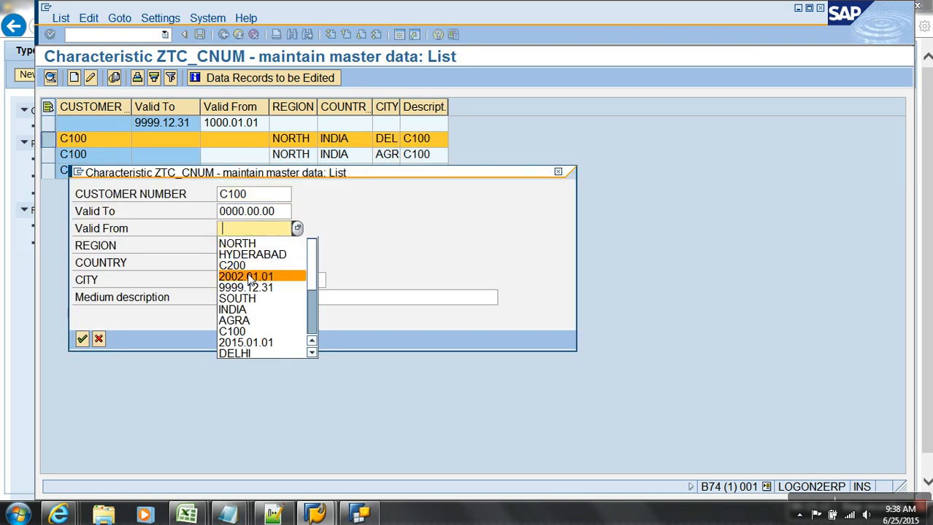
{"action": "left_click", "coordinate": [245, 263]}
{"action": "left_click", "coordinate": [174, 213]}
{"action": "key", "text": "BackSpace"}
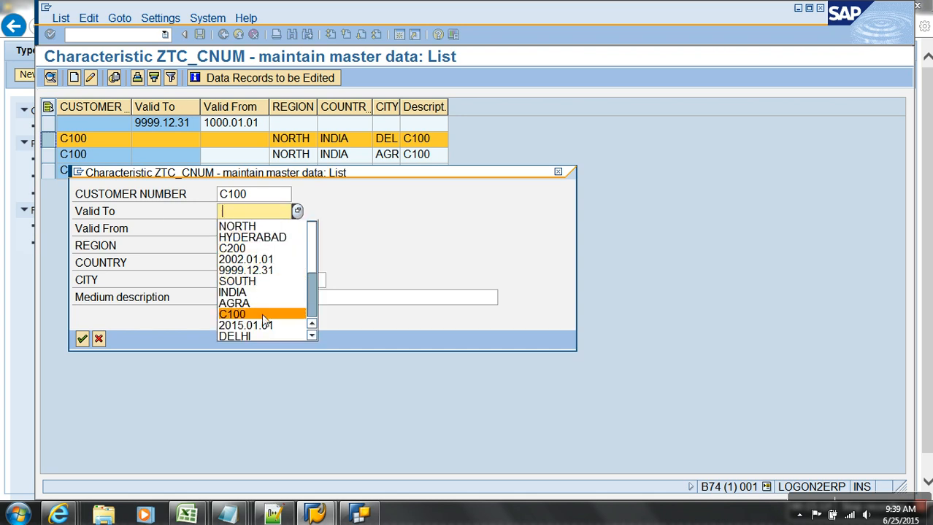
{"action": "left_click", "coordinate": [314, 310]}
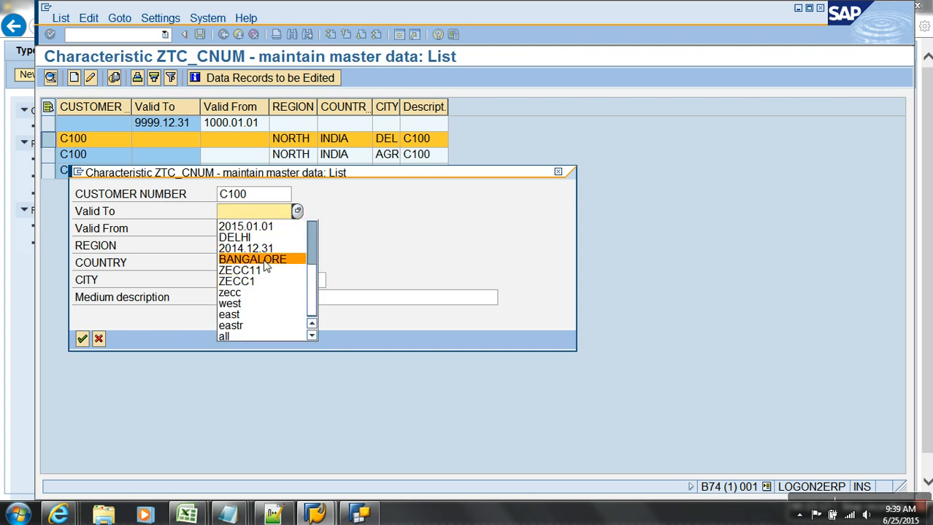
{"action": "left_click", "coordinate": [248, 252]}
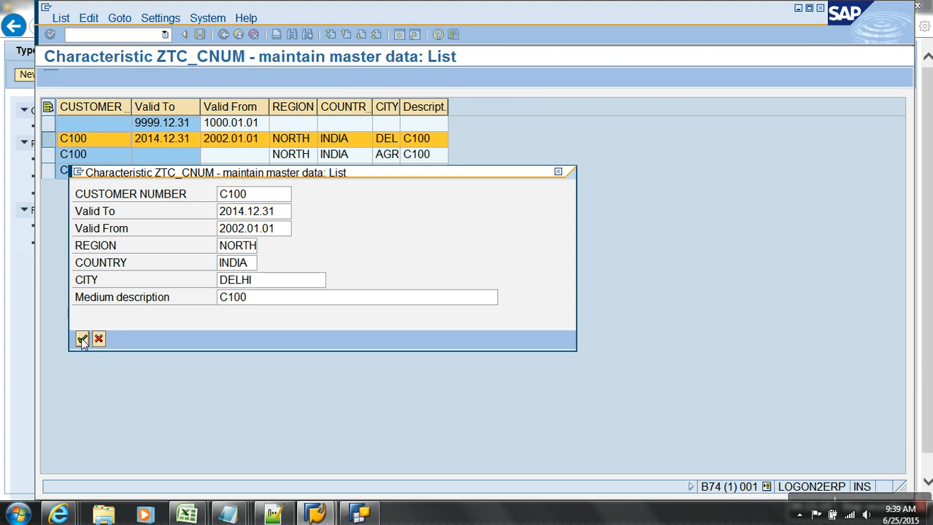
{"action": "left_click", "coordinate": [83, 339]}
Set the C100 Agra record's validity to 2015.01.01 – 9999.12.31 and save the master data.
{"action": "left_click", "coordinate": [65, 156]}
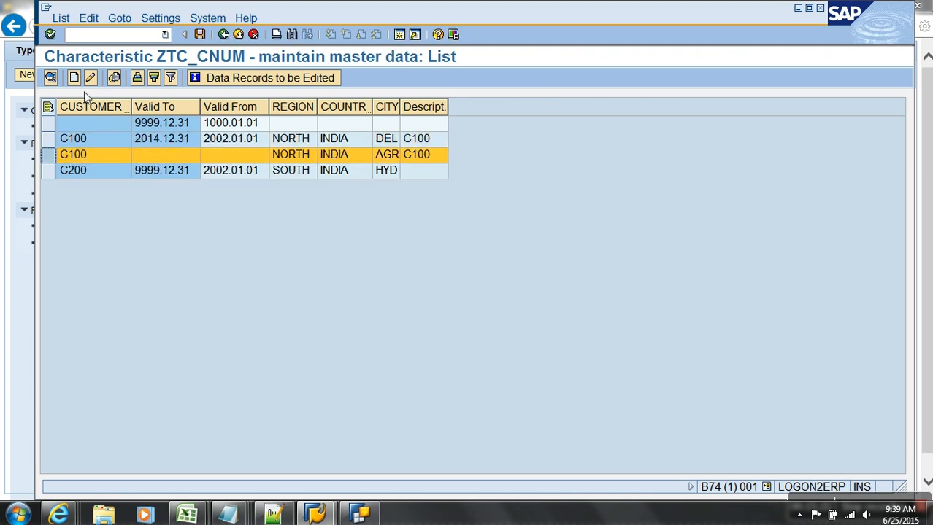
{"action": "left_click", "coordinate": [90, 78]}
{"action": "left_click_drag", "start_coordinate": [287, 232], "coordinate": [209, 231]}
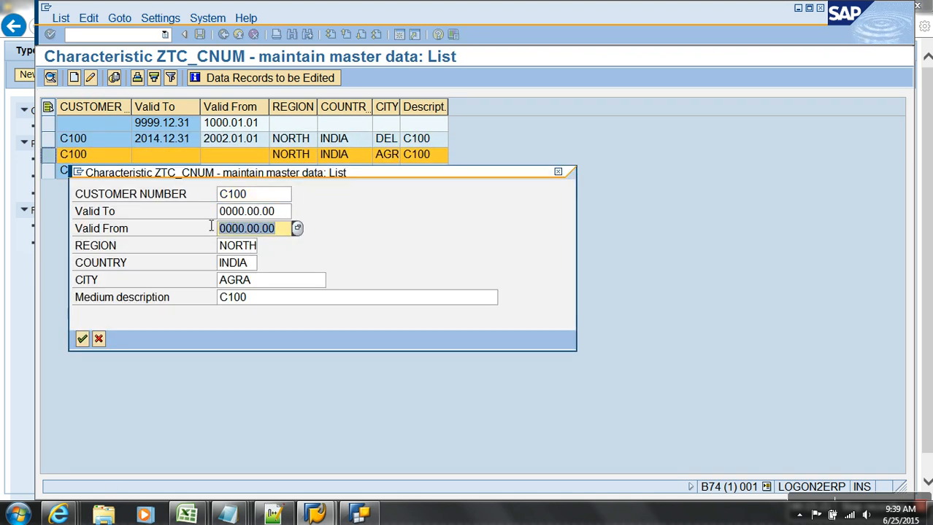
{"action": "key", "text": "Delete"}
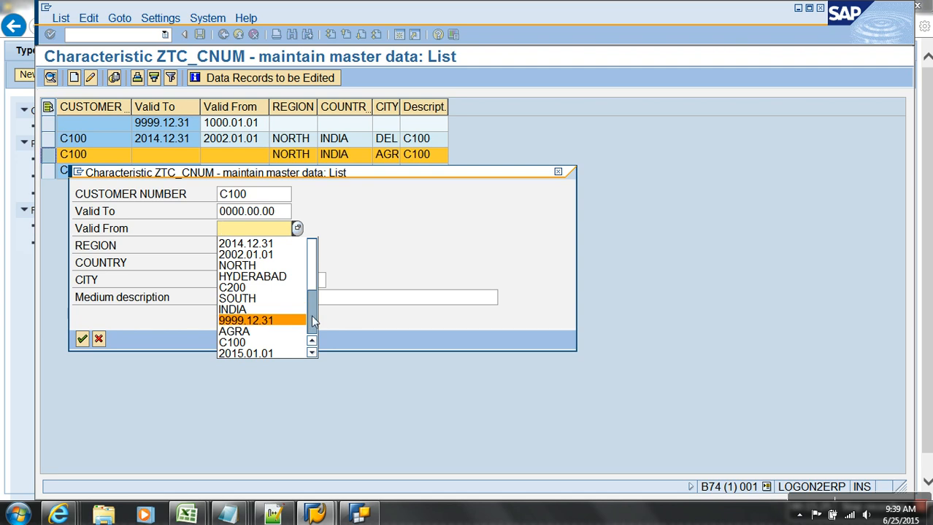
{"action": "scroll", "coordinate": [313, 319], "scroll_direction": "down", "scroll_amount": 3}
{"action": "left_click", "coordinate": [260, 255]}
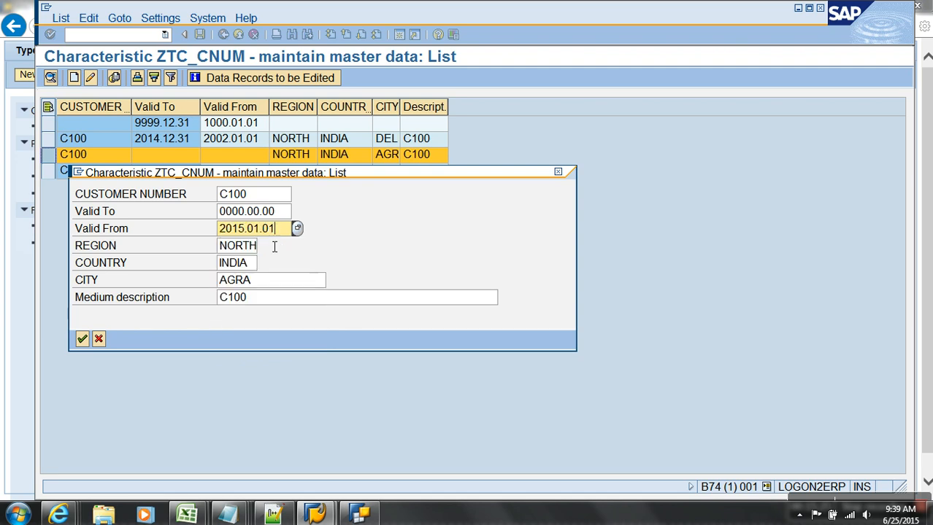
{"action": "left_click_drag", "start_coordinate": [287, 215], "coordinate": [208, 211]}
{"action": "key", "text": "Delete"}
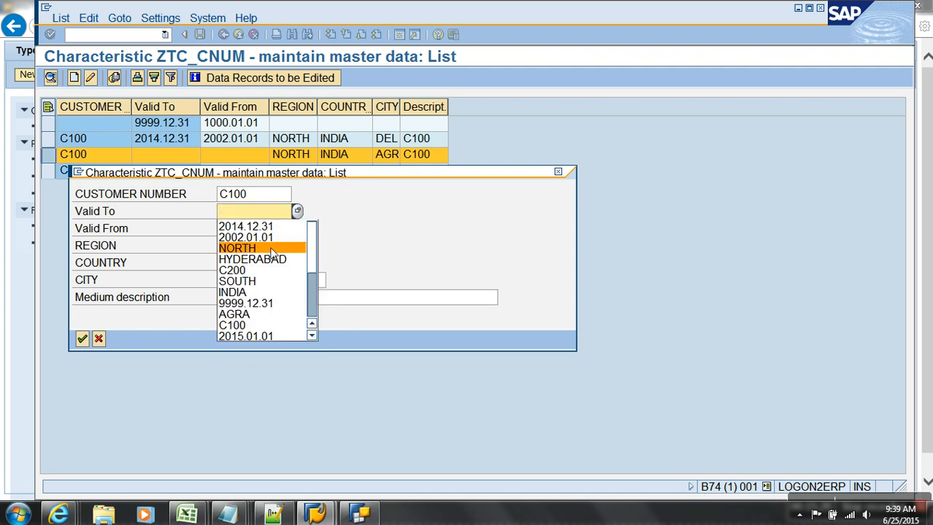
{"action": "left_click", "coordinate": [274, 304]}
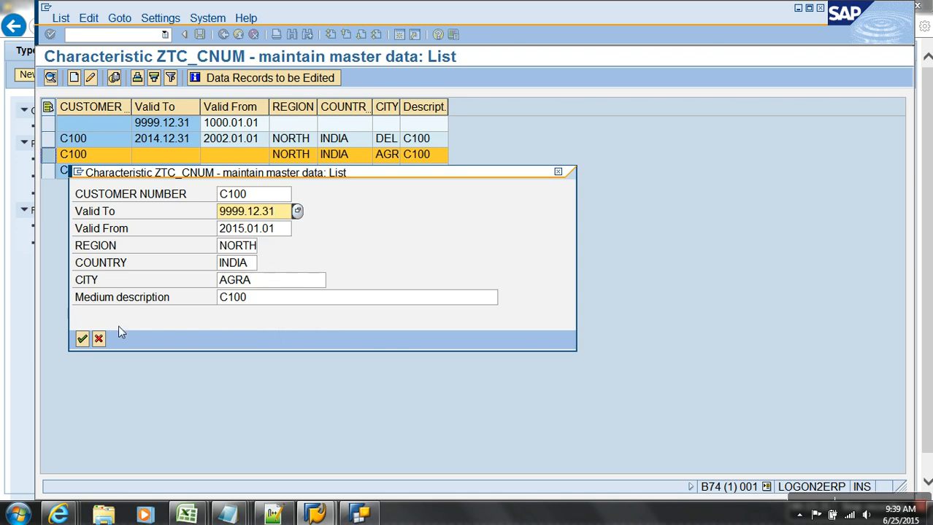
{"action": "left_click", "coordinate": [82, 339]}
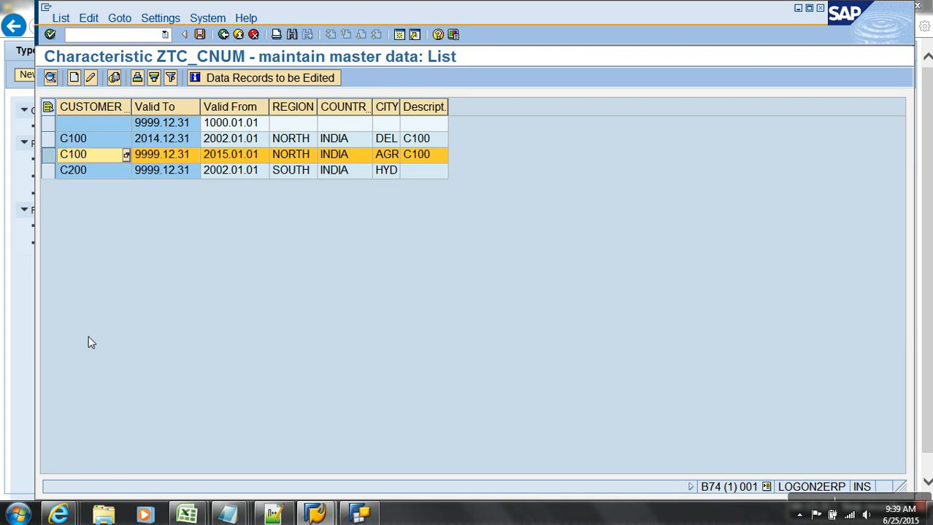
{"action": "left_click", "coordinate": [200, 35]}
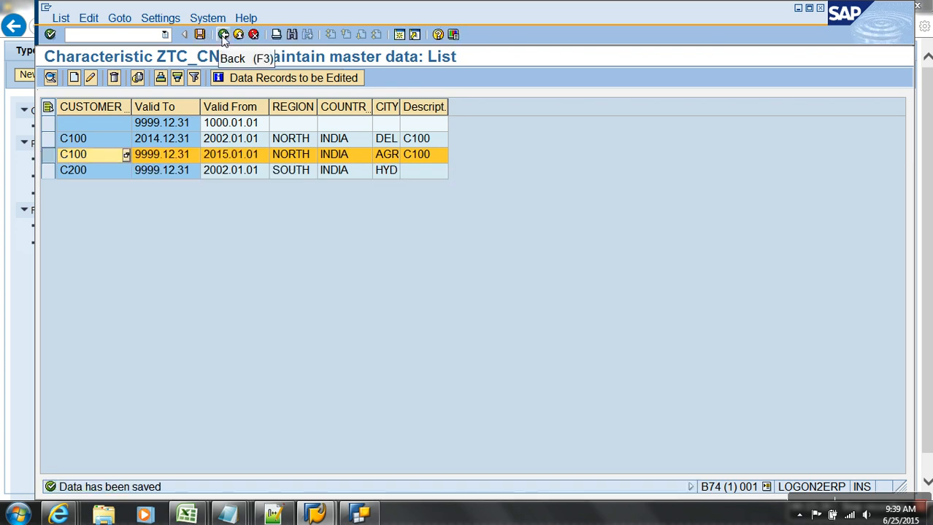
Return to the Data Warehousing Workbench and show the Favorites list of modeling objects.
{"action": "left_click", "coordinate": [223, 35]}
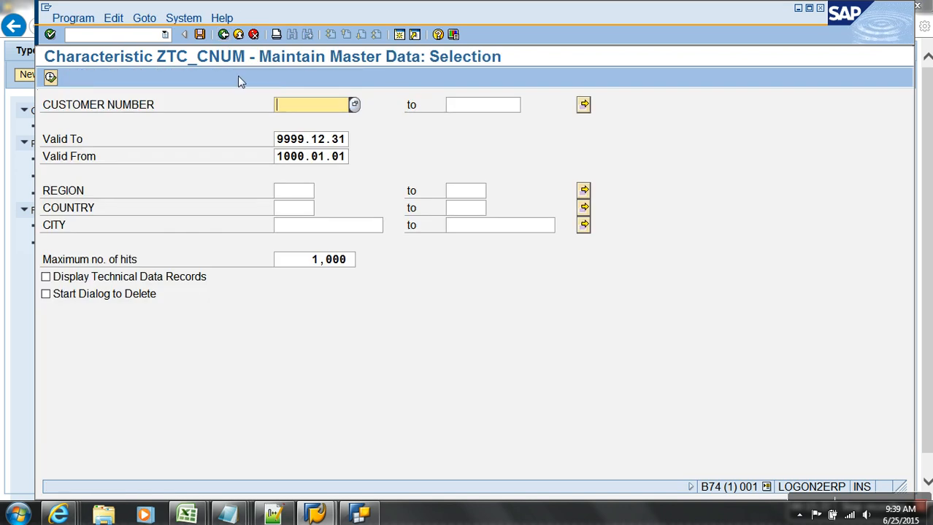
{"action": "left_click", "coordinate": [223, 35]}
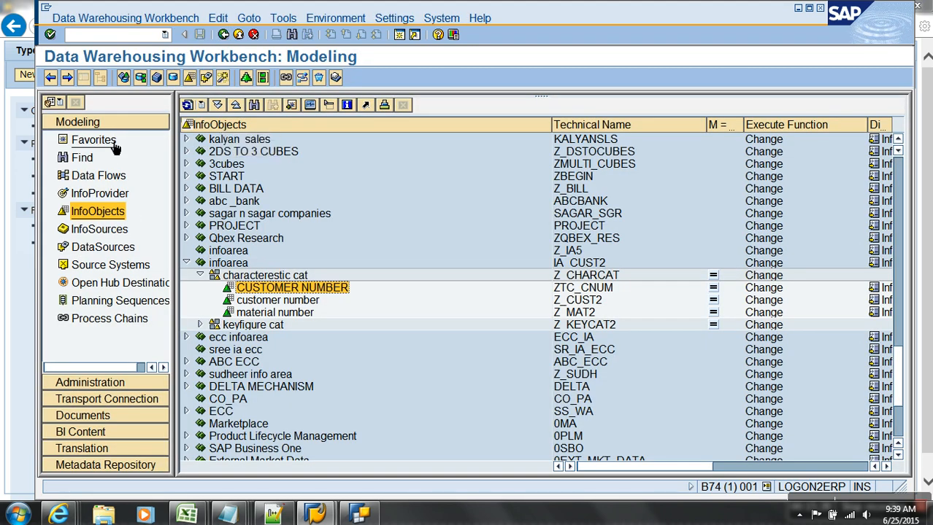
{"action": "left_click", "coordinate": [109, 141]}
Delete all TYPES OF ATTRIBUTES CUBE data, including dimension tables, then open it in change mode.
{"action": "right_click", "coordinate": [299, 176]}
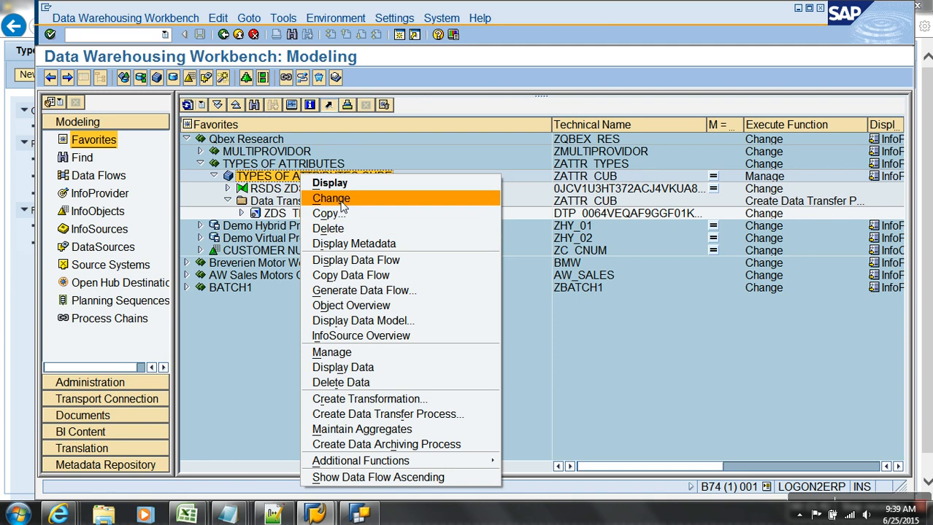
{"action": "left_click", "coordinate": [341, 382]}
{"action": "left_click", "coordinate": [303, 268]}
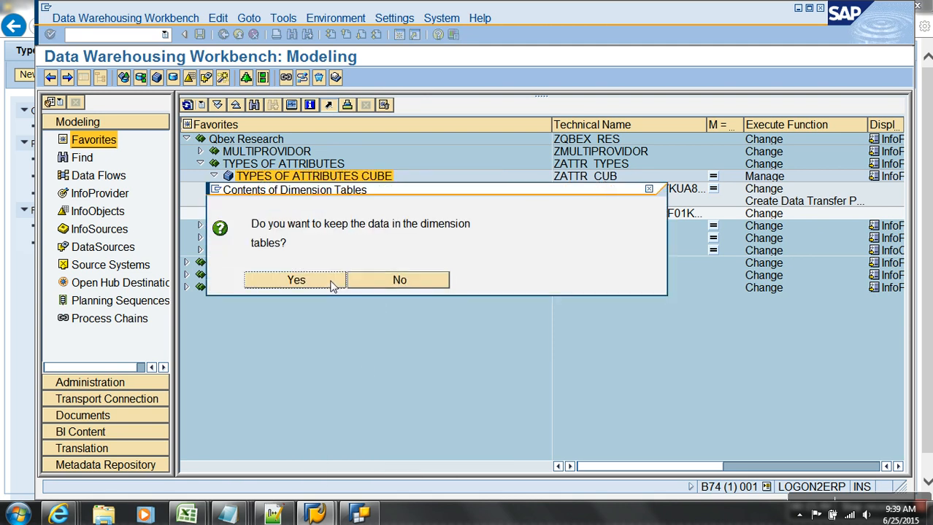
{"action": "left_click", "coordinate": [406, 285]}
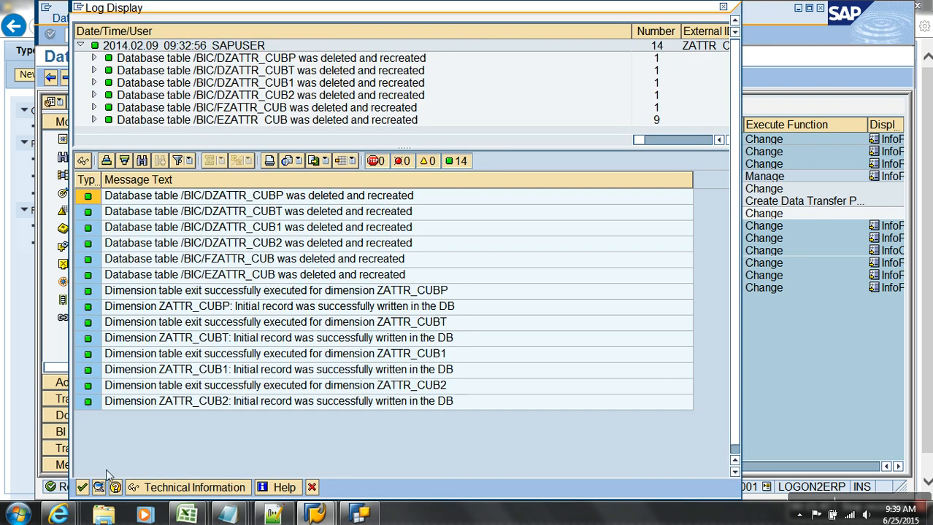
{"action": "left_click", "coordinate": [82, 487]}
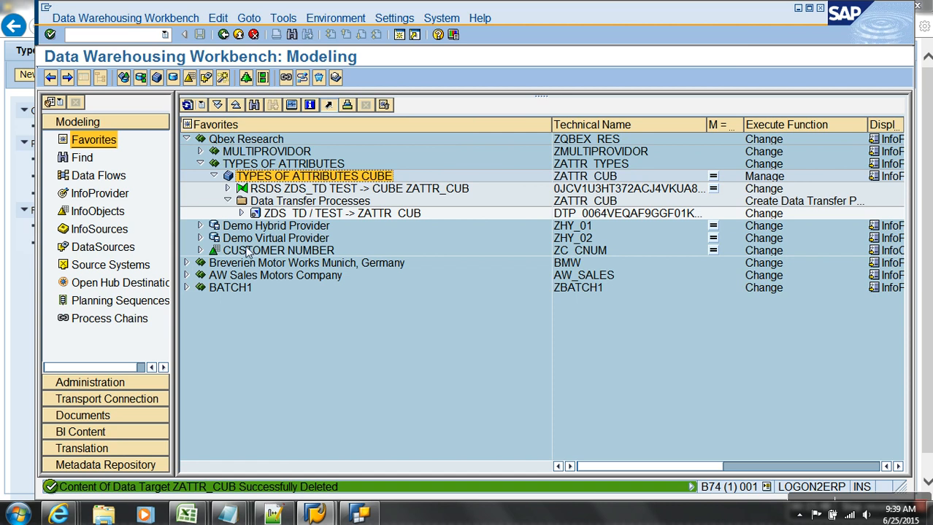
{"action": "right_click", "coordinate": [285, 181]}
{"action": "left_click", "coordinate": [306, 202]}
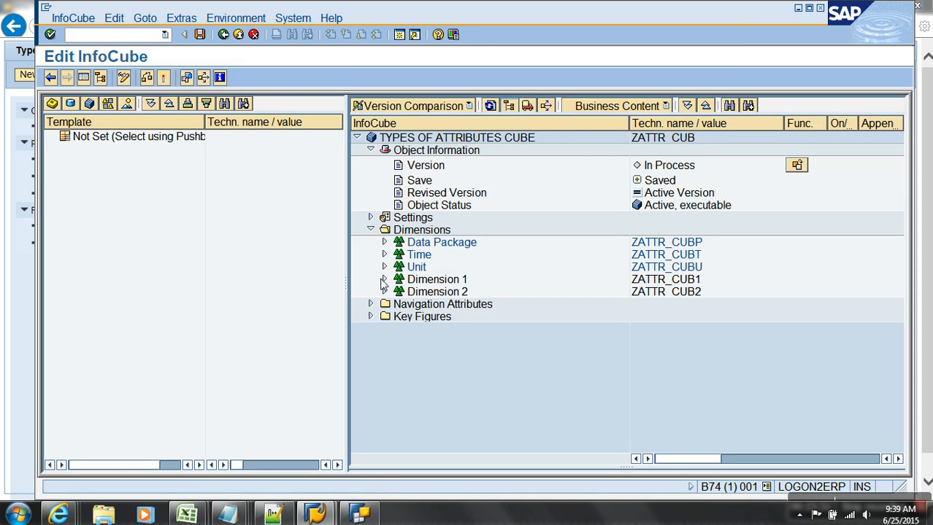
Replace the old customer number ZC_CNUM in Dimension 1 with InfoObject ZTC_CNUM.
{"action": "left_click", "coordinate": [384, 279]}
{"action": "left_click_drag", "start_coordinate": [434, 292], "coordinate": [271, 296]}
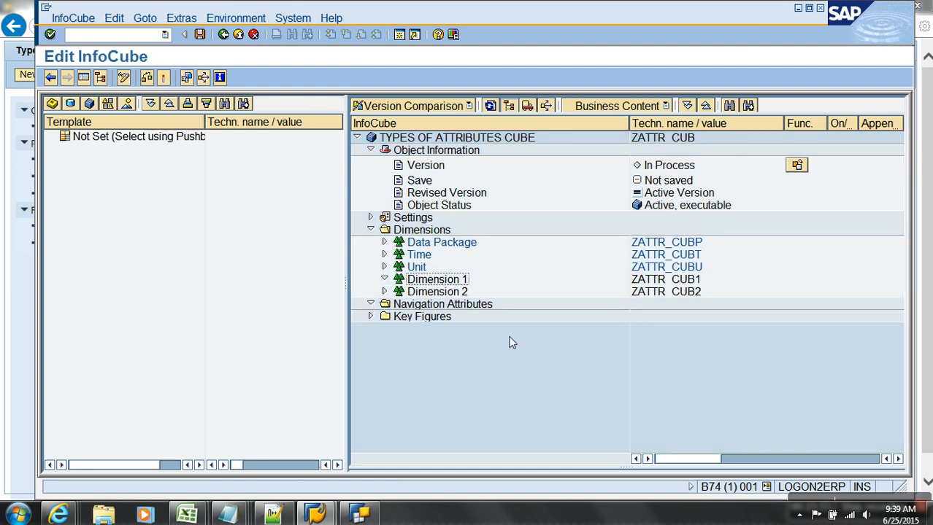
{"action": "right_click", "coordinate": [442, 280]}
{"action": "left_click", "coordinate": [494, 350]}
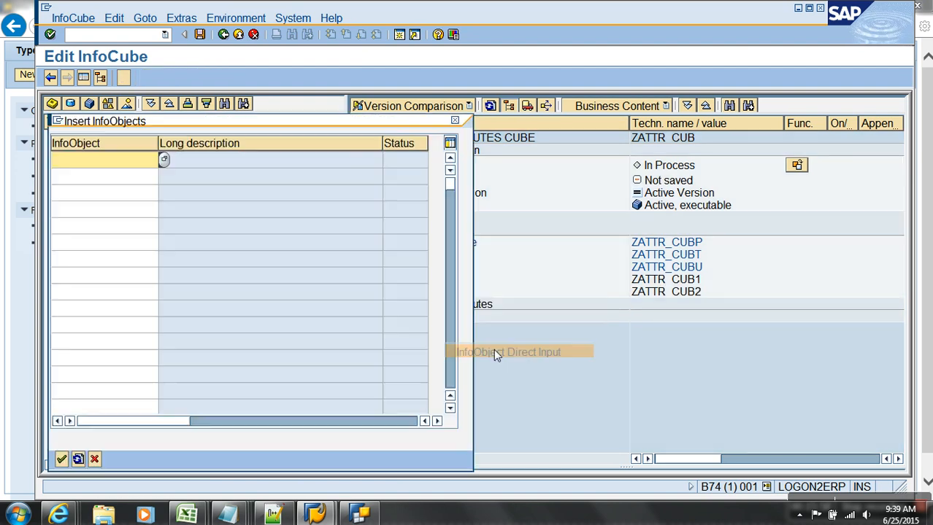
{"action": "type", "text": "Z"}
{"action": "key", "text": "BackSpace"}
{"action": "type", "text": "ZC_CNUM"}
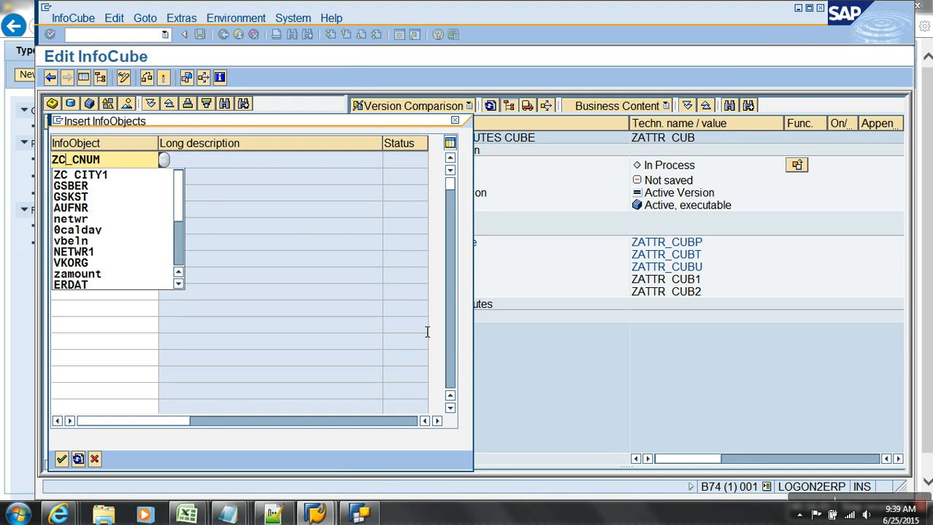
{"action": "type", "text": "T"}
{"action": "key", "text": "Return"}
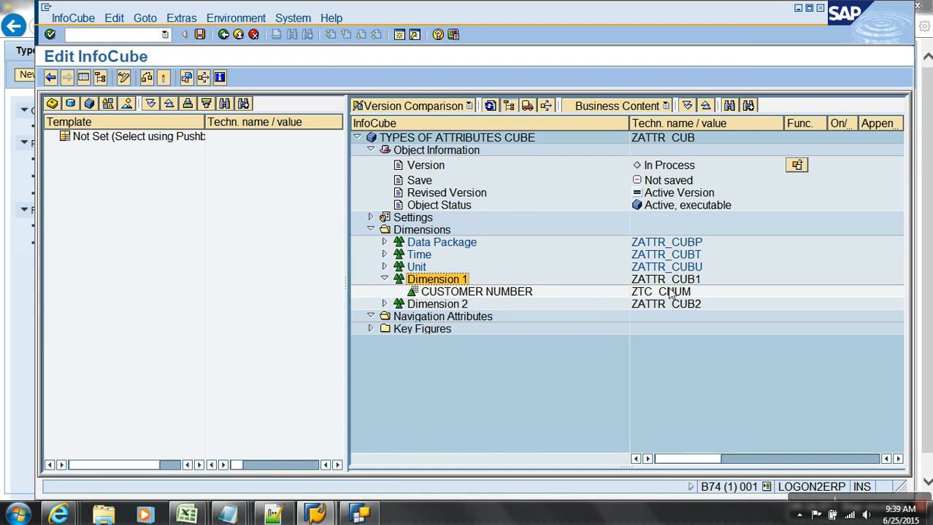
Activate the changed ZATTR_CUB cube and go back to Modeling.
{"action": "left_click", "coordinate": [670, 292]}
{"action": "left_click", "coordinate": [163, 77]}
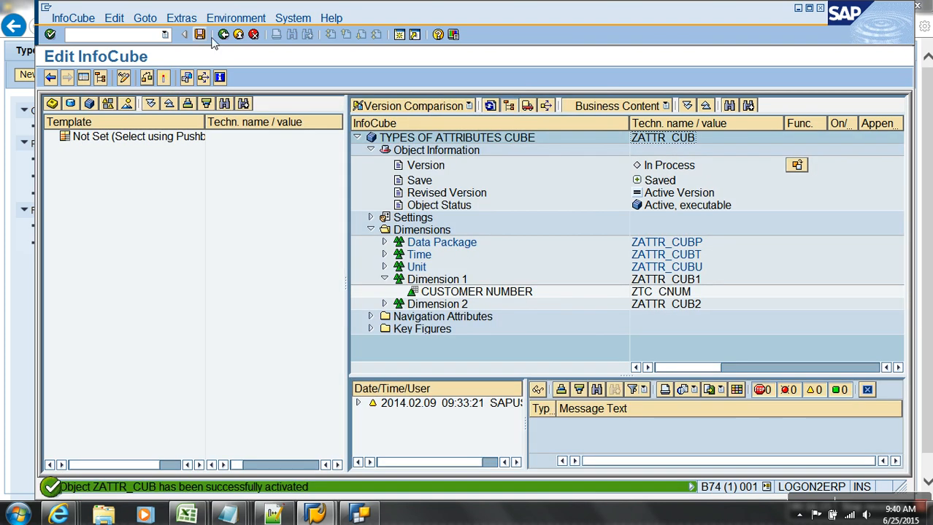
{"action": "left_click", "coordinate": [233, 33]}
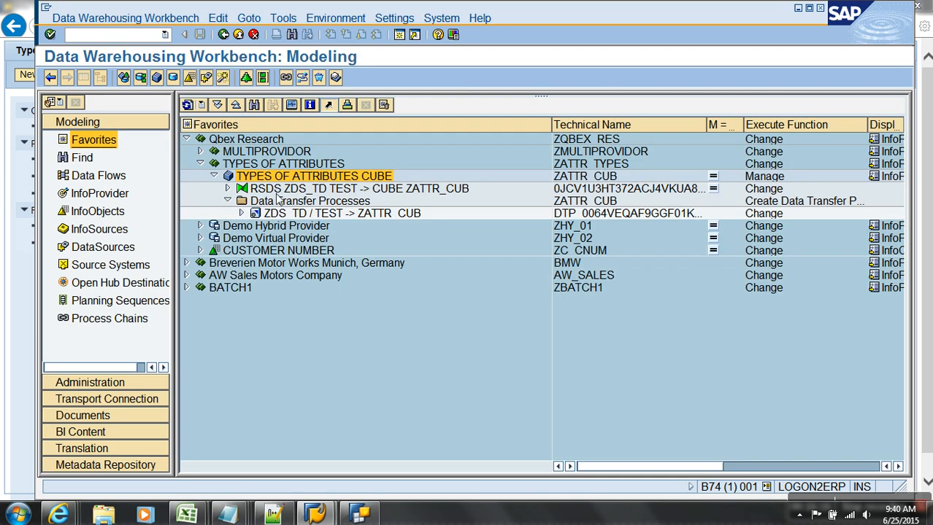
In the ZDS_TD-to-ZATTR_CUB transformation, map /BIC/ZC_CNUM to ZTC_CNUM and activate it.
{"action": "left_click", "coordinate": [187, 104]}
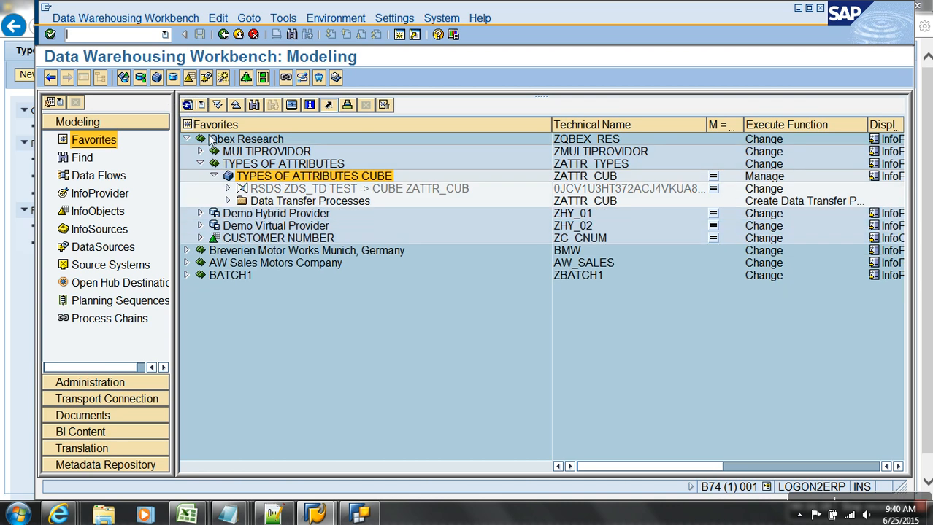
{"action": "right_click", "coordinate": [303, 191]}
{"action": "left_click", "coordinate": [336, 211]}
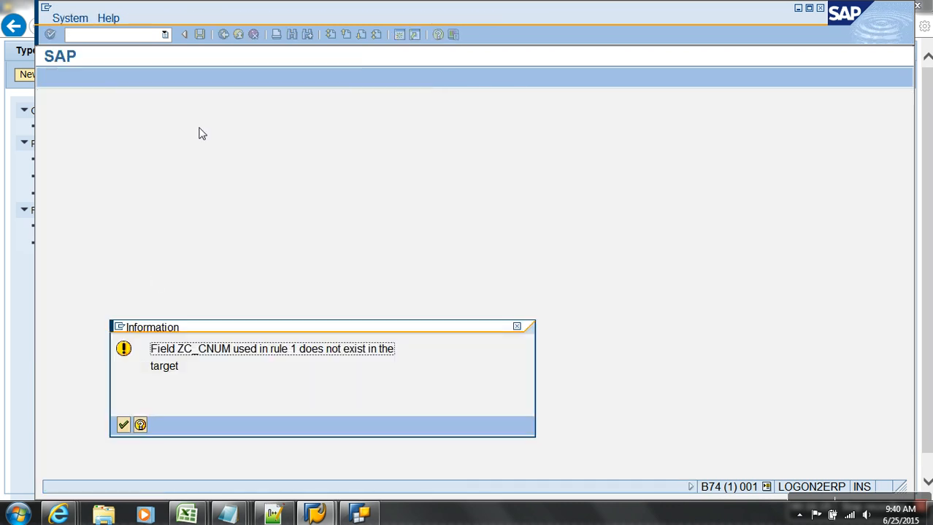
{"action": "key", "text": "Return"}
{"action": "key", "text": "Return"}
{"action": "key", "text": "Return"}
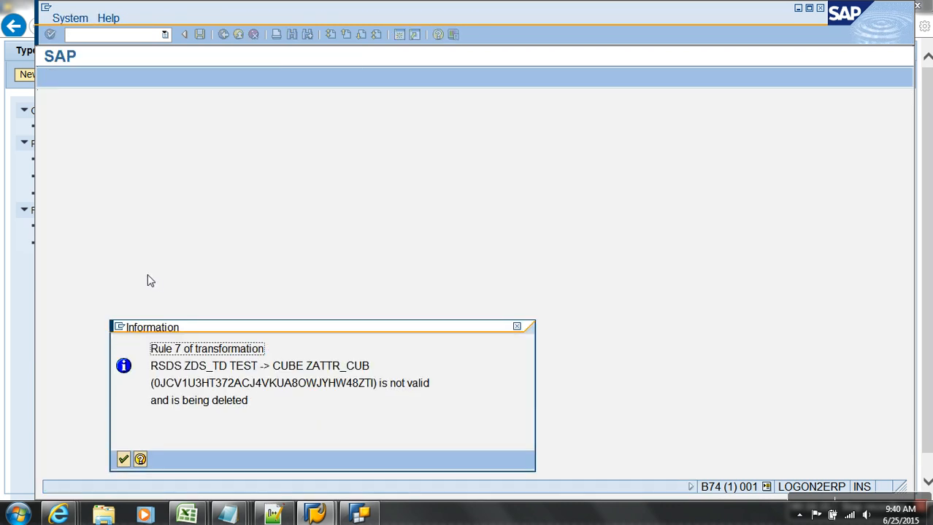
{"action": "key", "text": "Return"}
{"action": "key", "text": "Return"}
{"action": "key", "text": "Return"}
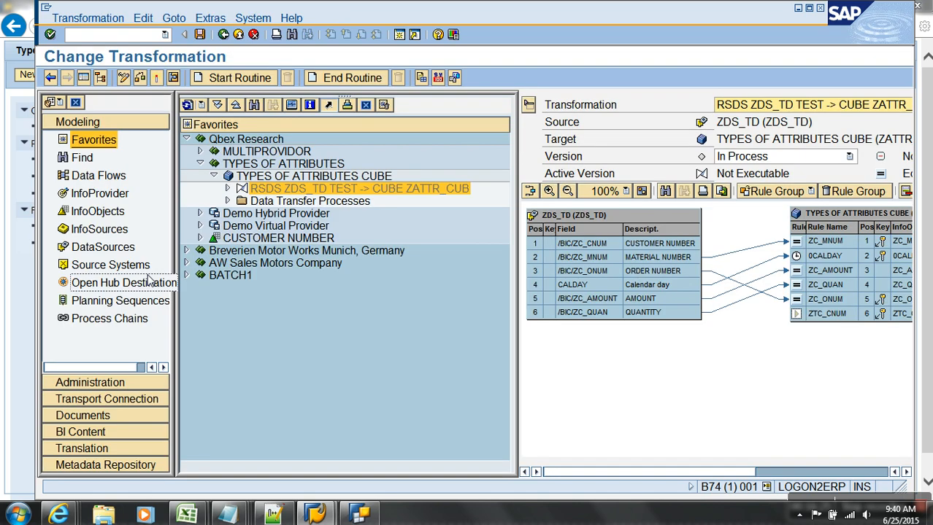
{"action": "left_click", "coordinate": [83, 78]}
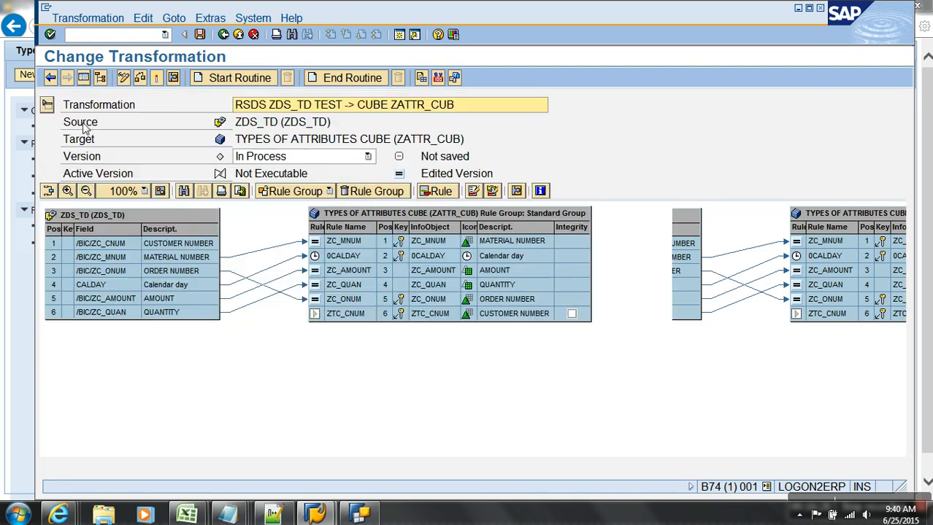
{"action": "left_click_drag", "start_coordinate": [202, 248], "coordinate": [330, 321]}
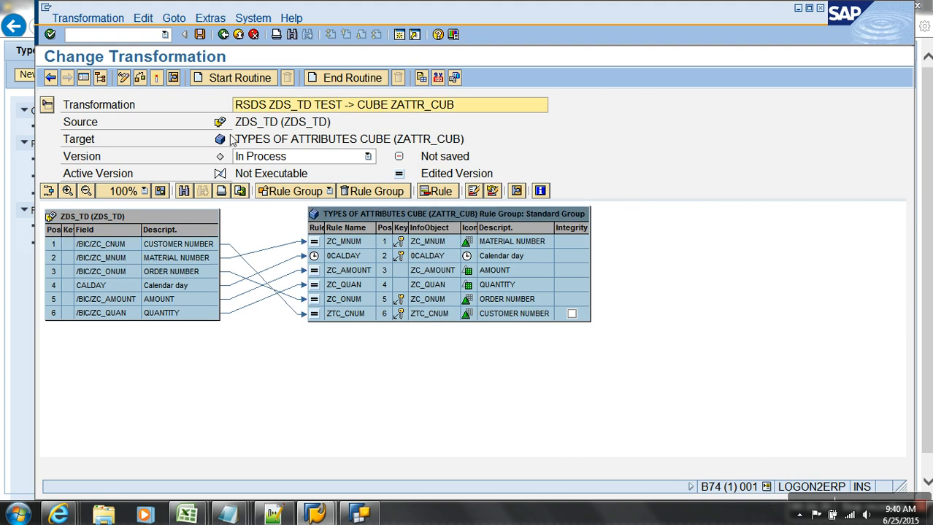
{"action": "left_click", "coordinate": [173, 78]}
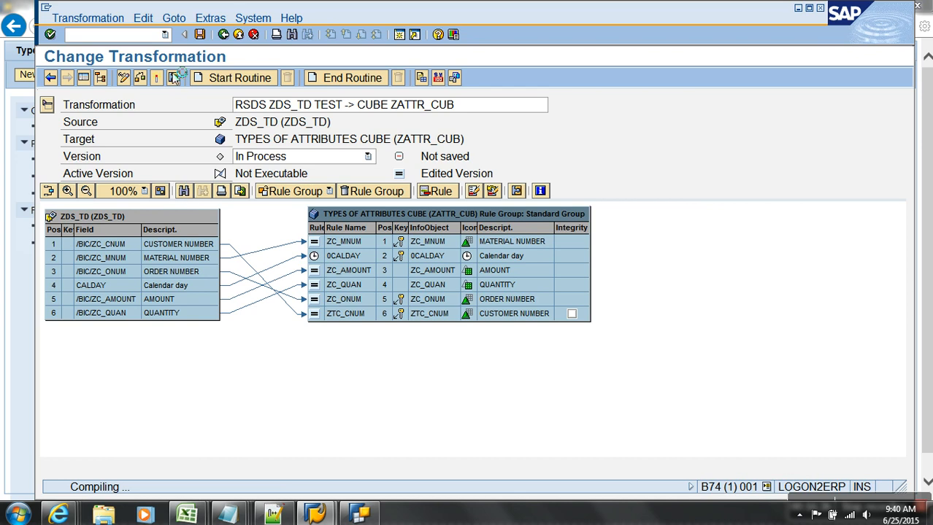
Open the cube's data transfer process in change mode and activate it.
{"action": "left_click", "coordinate": [240, 34]}
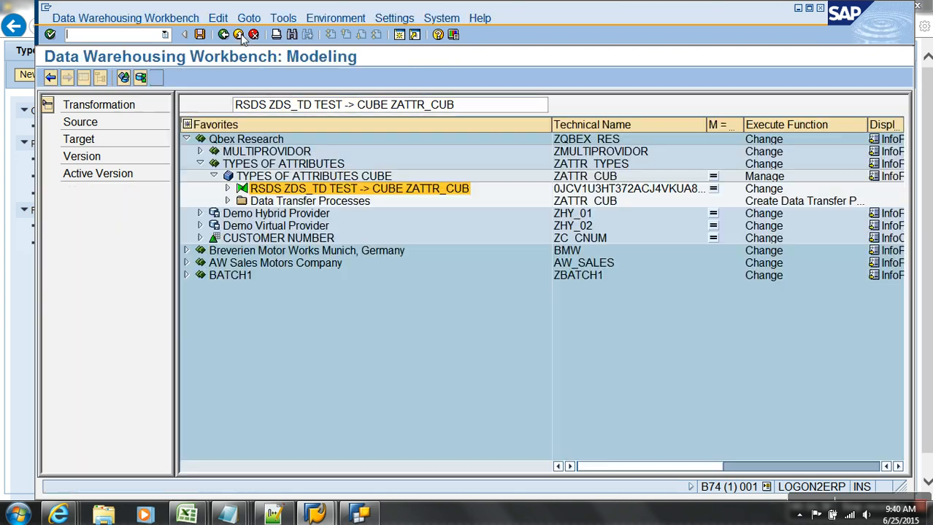
{"action": "left_click", "coordinate": [228, 202]}
{"action": "right_click", "coordinate": [305, 213]}
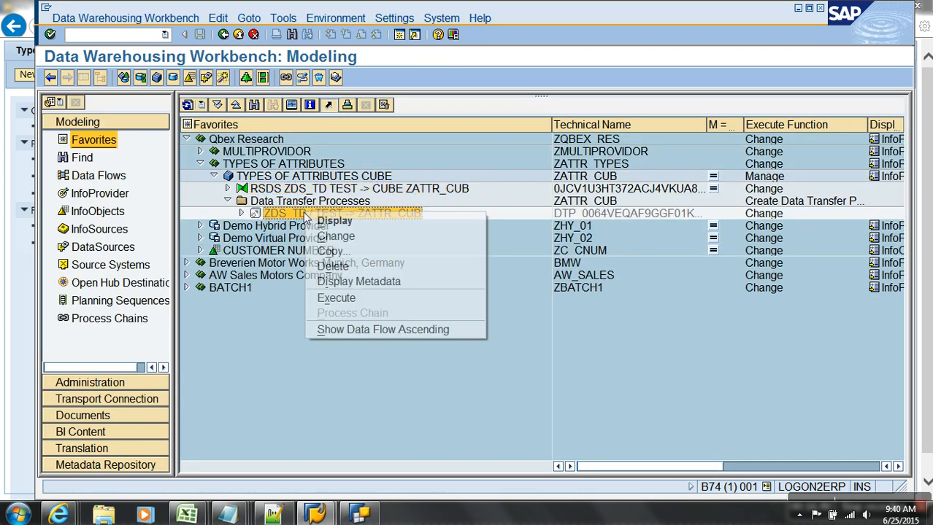
{"action": "left_click", "coordinate": [314, 235]}
{"action": "left_click", "coordinate": [200, 78]}
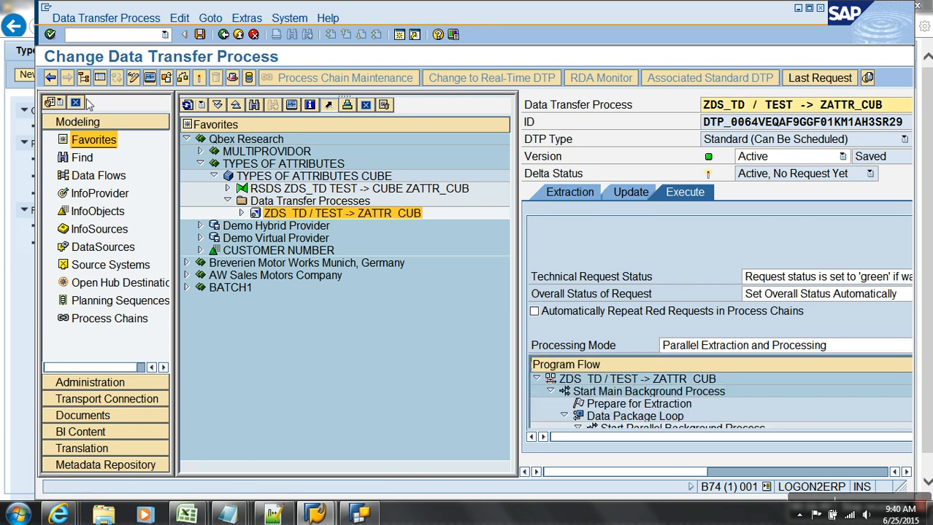
Execute the DTP and refresh the monitor until request 5220 shows 3 records green.
{"action": "left_click", "coordinate": [102, 79]}
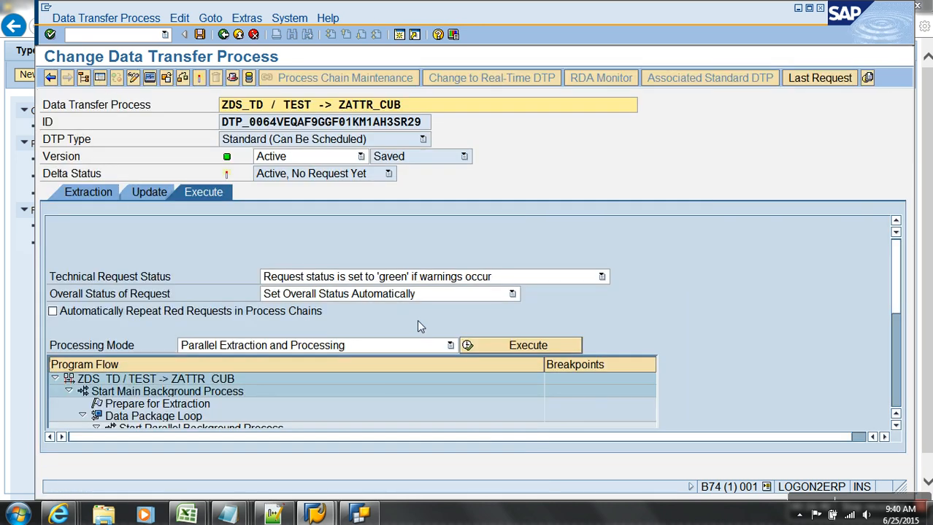
{"action": "left_click", "coordinate": [479, 344]}
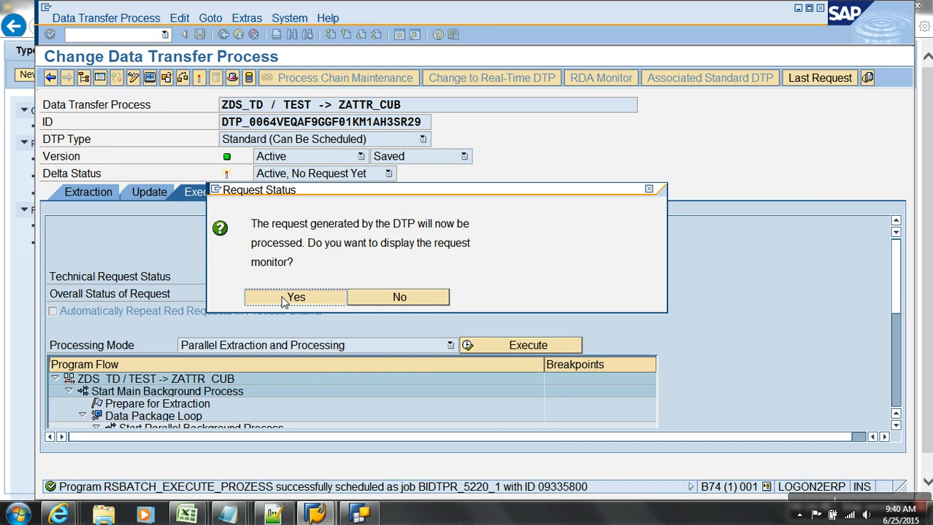
{"action": "left_click", "coordinate": [293, 297]}
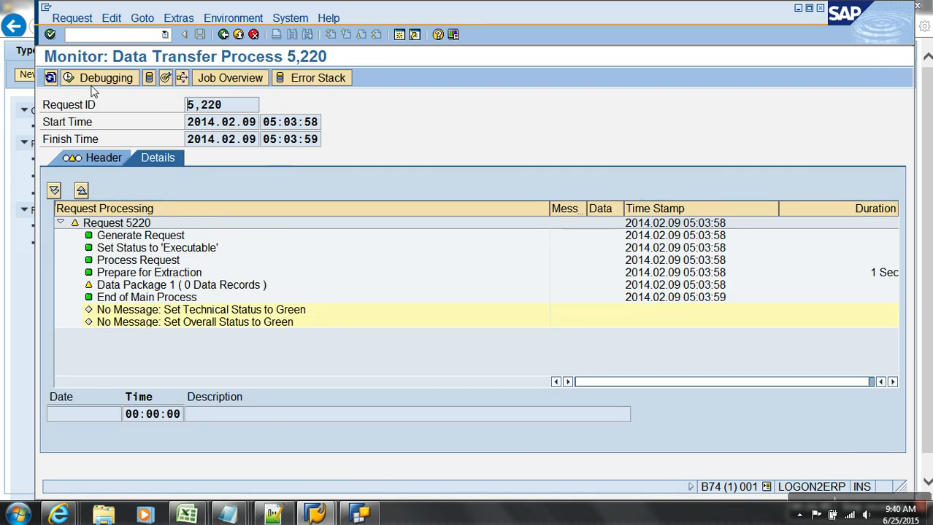
{"action": "left_click", "coordinate": [50, 77]}
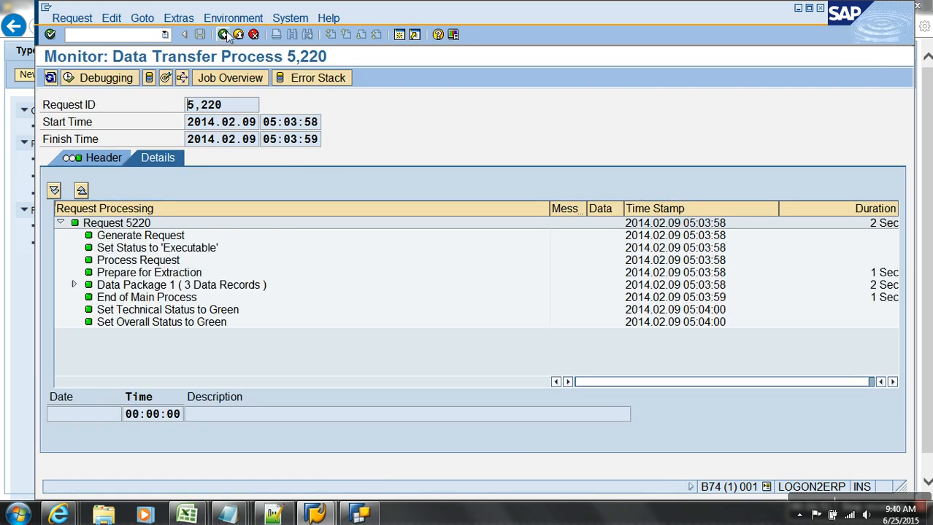
{"action": "left_click", "coordinate": [224, 34]}
{"action": "left_click", "coordinate": [223, 35]}
Restart BEx Query Designer and log on to the sap bw system with the user's password.
{"action": "left_click", "coordinate": [361, 514]}
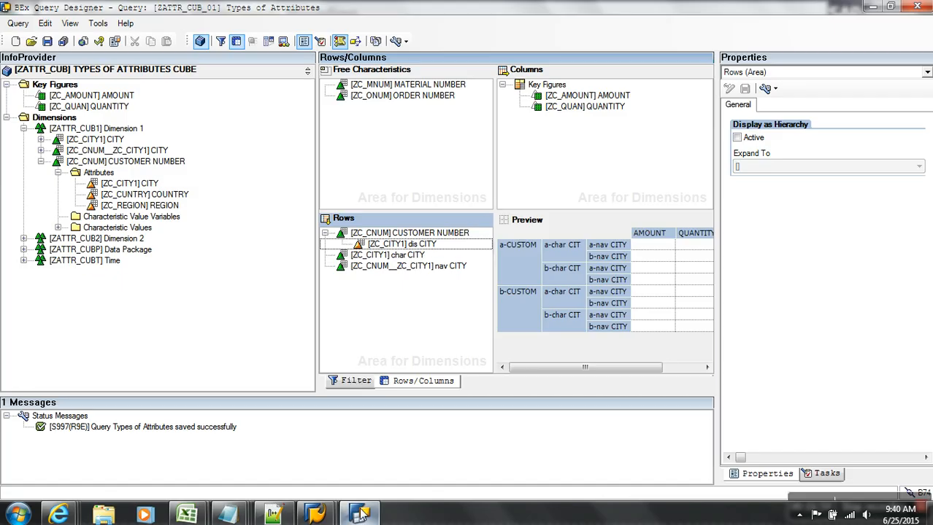
{"action": "left_click", "coordinate": [915, 9]}
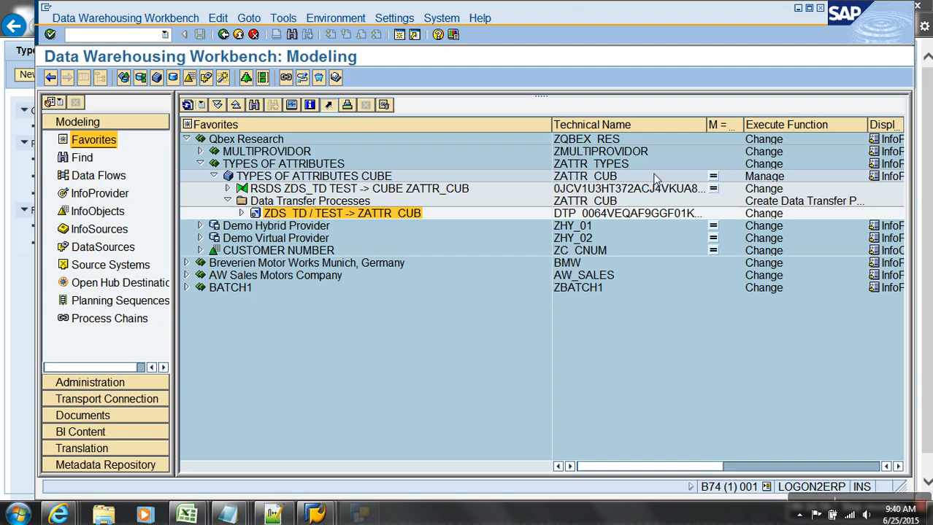
{"action": "left_click", "coordinate": [18, 515]}
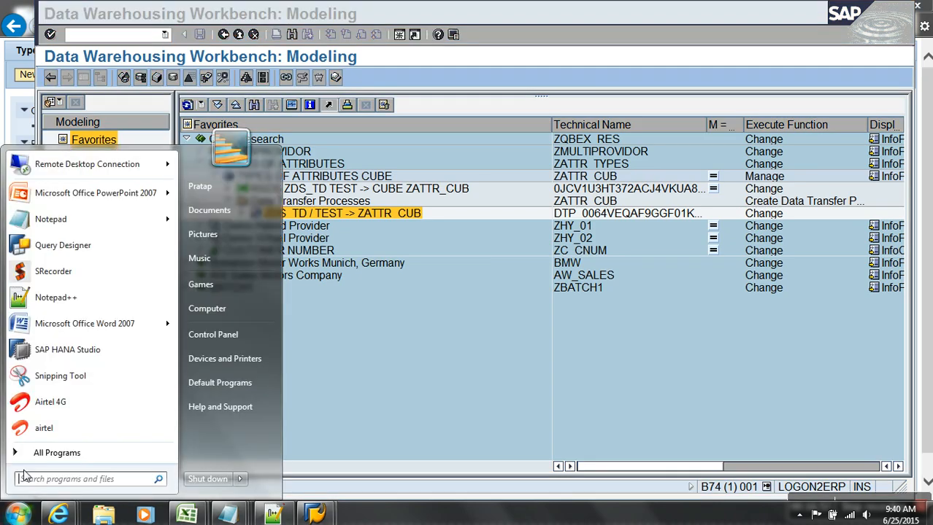
{"action": "left_click", "coordinate": [93, 243]}
{"action": "left_click", "coordinate": [392, 233]}
{"action": "left_click", "coordinate": [498, 331]}
{"action": "type", "text": "***"}
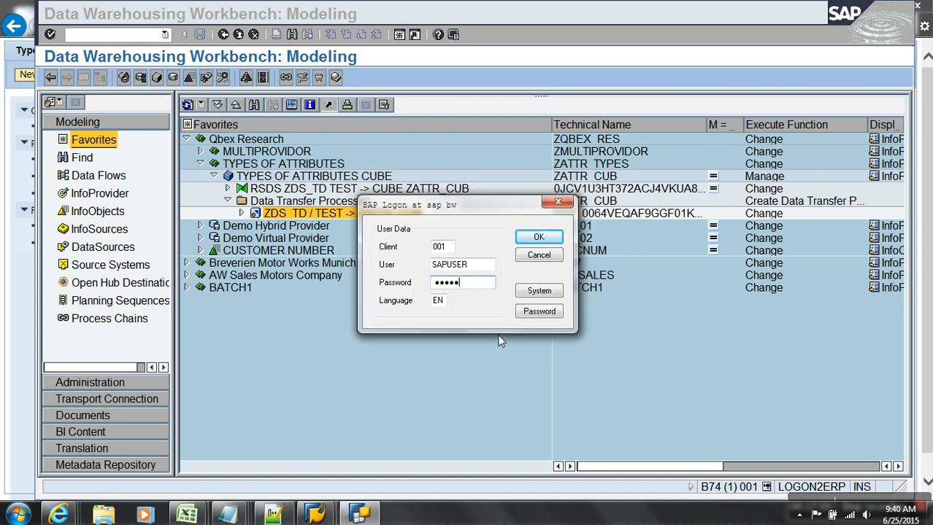
{"action": "left_click", "coordinate": [549, 240]}
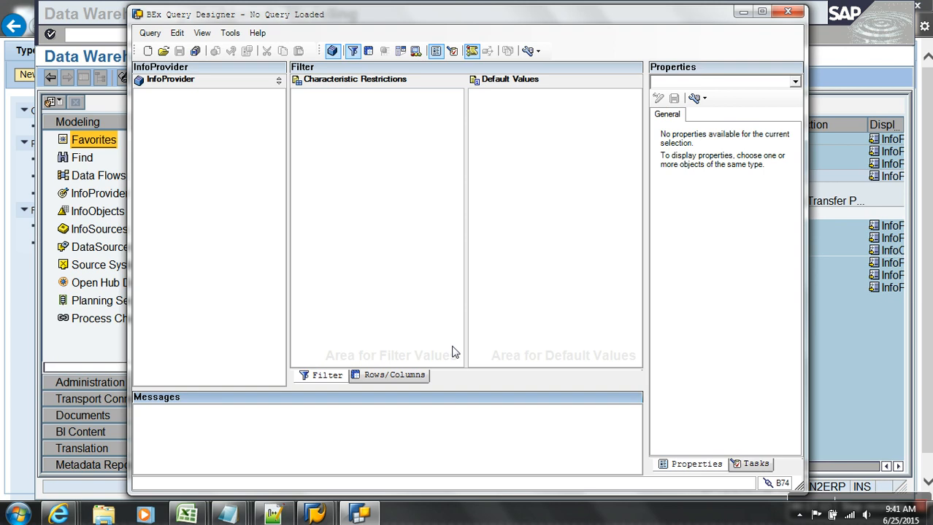
Find queries matching 'zatt', open ZATTR_CUB_01, and show its Rows/Columns layout.
{"action": "left_click", "coordinate": [162, 51]}
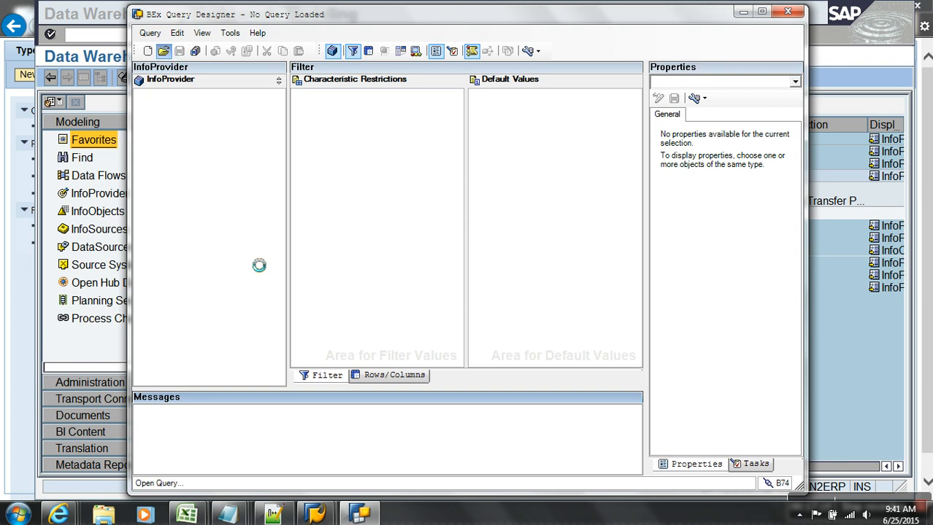
{"action": "left_click", "coordinate": [302, 182]}
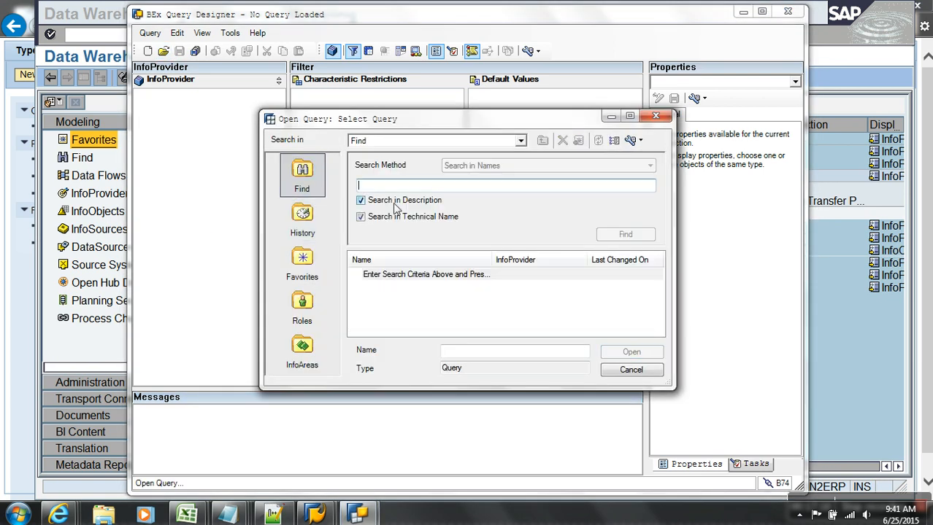
{"action": "type", "text": "zatt"}
{"action": "key", "text": "Return"}
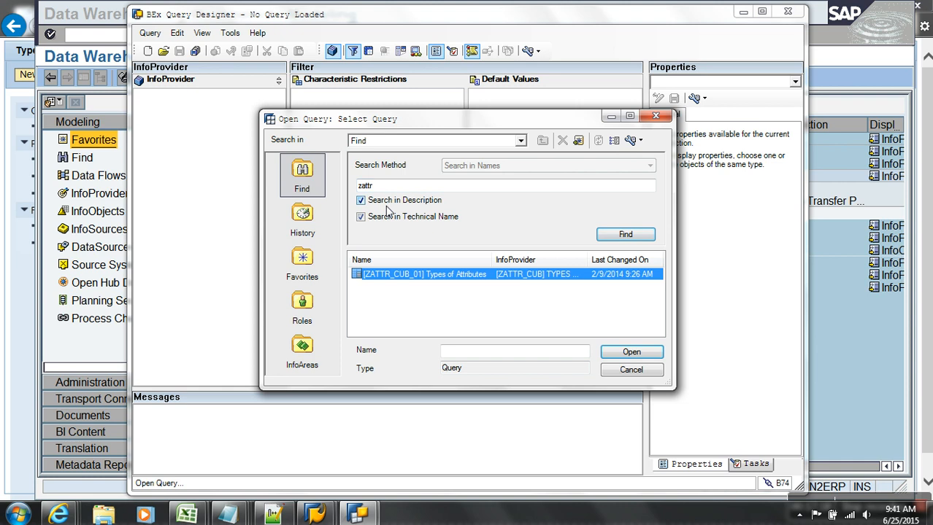
{"action": "double_click", "coordinate": [409, 281]}
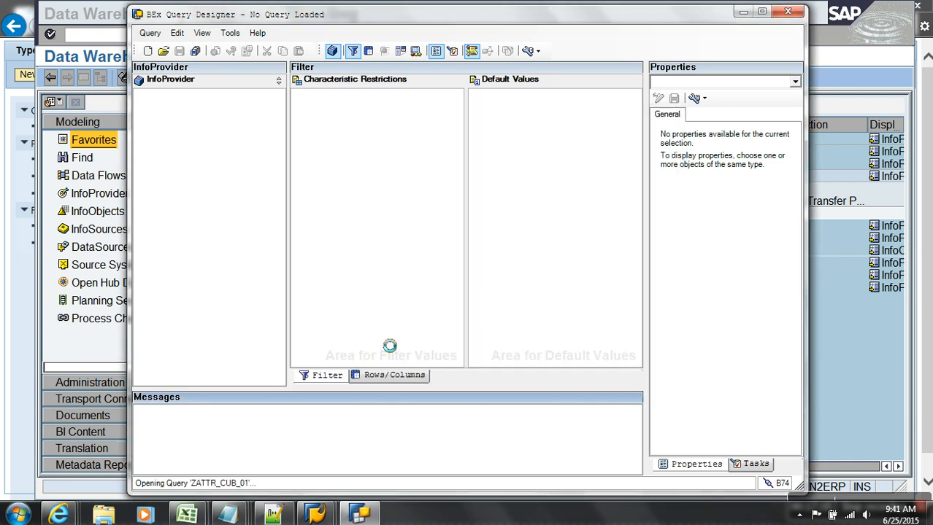
{"action": "left_click", "coordinate": [398, 375]}
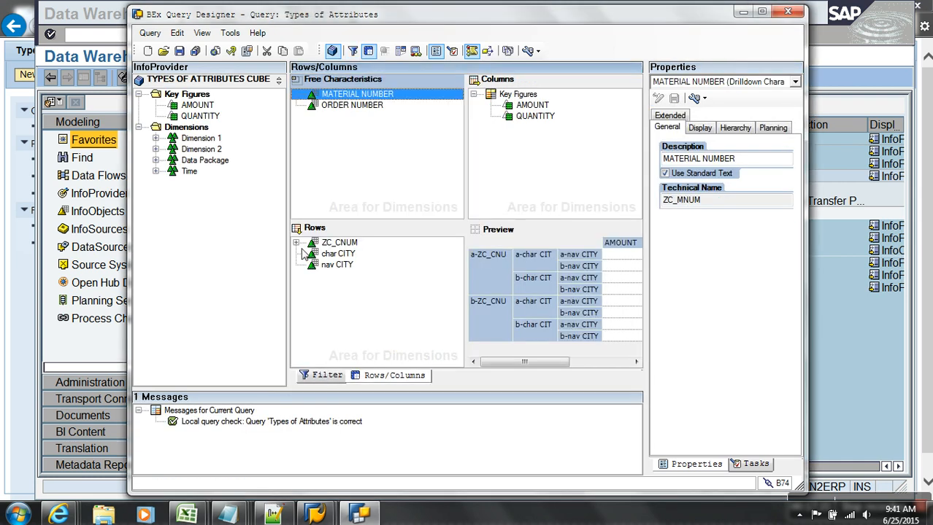
Replace the old row characteristics with CUSTOMER NUMBER and its CITY attribute, then save.
{"action": "left_click", "coordinate": [330, 244]}
{"action": "left_click", "coordinate": [335, 265], "text": "shift"}
{"action": "left_click_drag", "start_coordinate": [337, 248], "coordinate": [186, 274]}
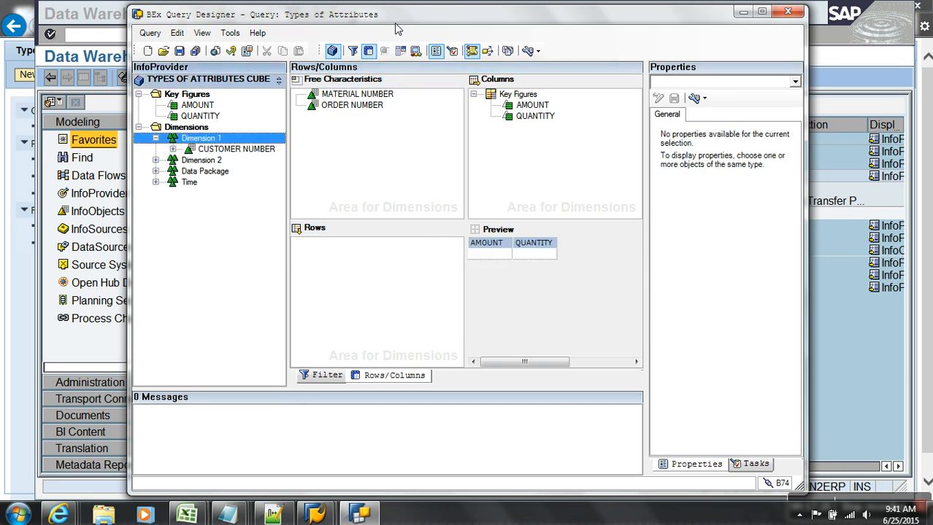
{"action": "double_click", "coordinate": [398, 17]}
{"action": "left_click_drag", "start_coordinate": [97, 143], "coordinate": [279, 261]}
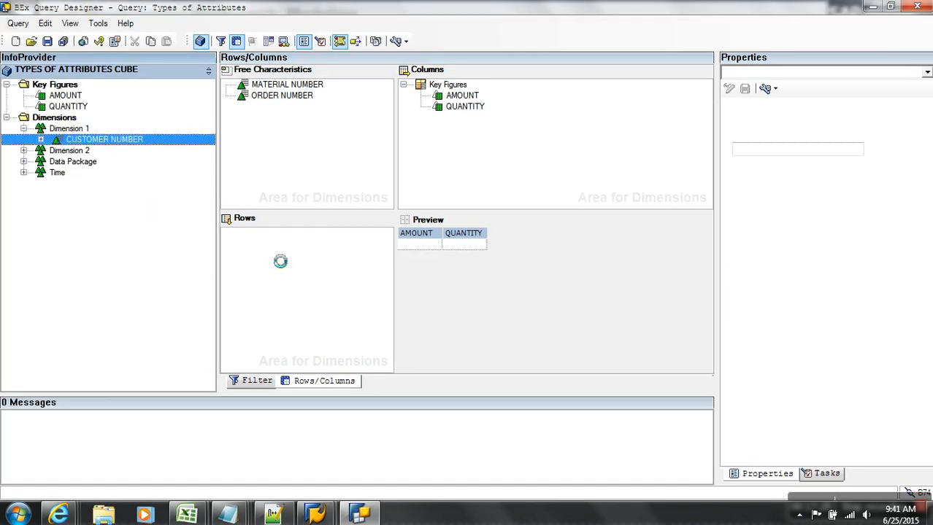
{"action": "left_click", "coordinate": [41, 139]}
{"action": "left_click", "coordinate": [58, 150]}
{"action": "left_click_drag", "start_coordinate": [111, 161], "coordinate": [271, 246]}
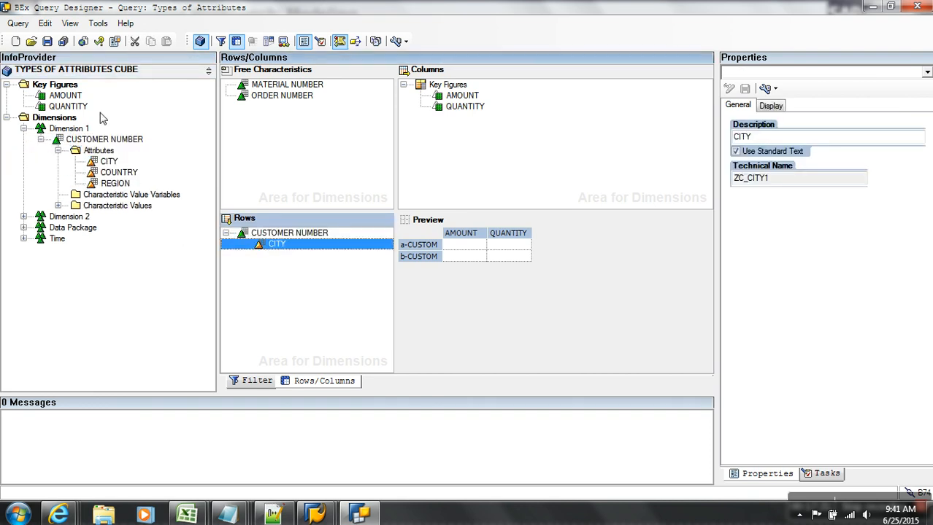
{"action": "left_click", "coordinate": [47, 41]}
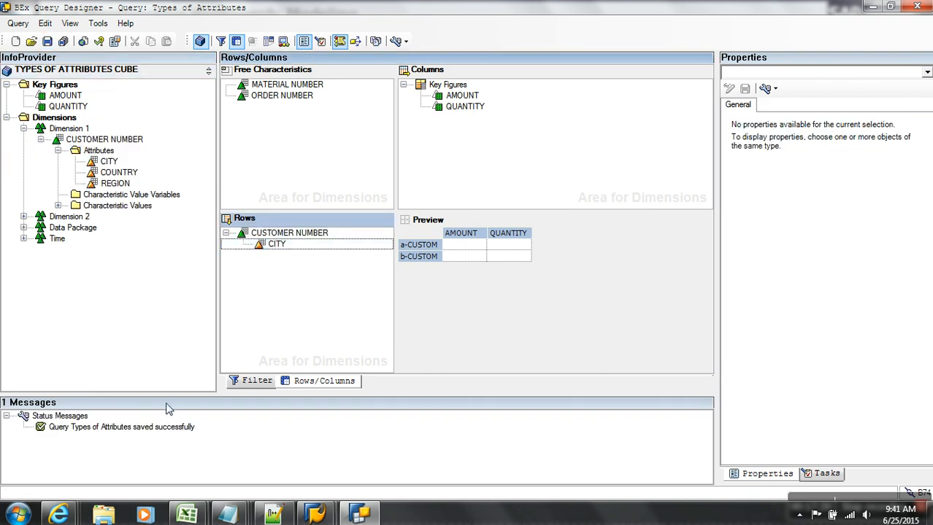
Set CUSTOMER NUMBER's Display As to Key and Text and save the query again.
{"action": "left_click", "coordinate": [310, 234]}
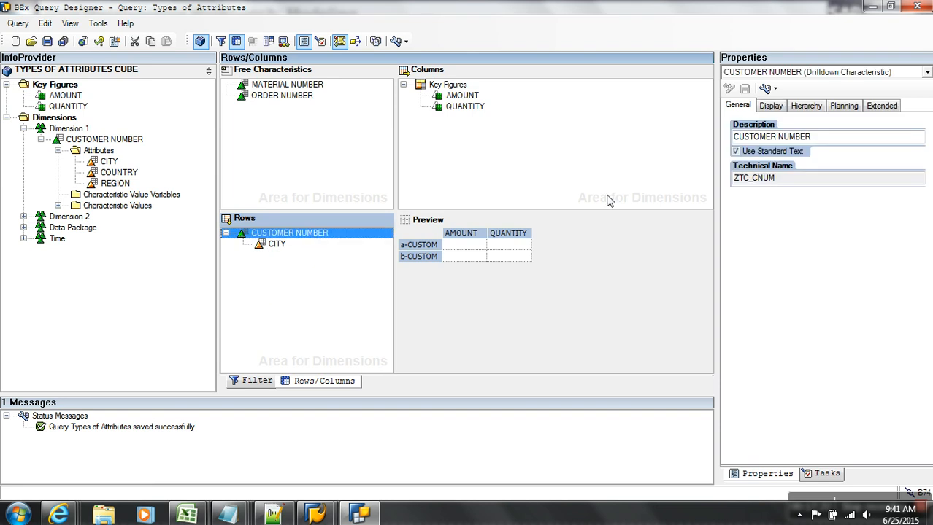
{"action": "left_click", "coordinate": [772, 106]}
{"action": "left_click", "coordinate": [797, 148]}
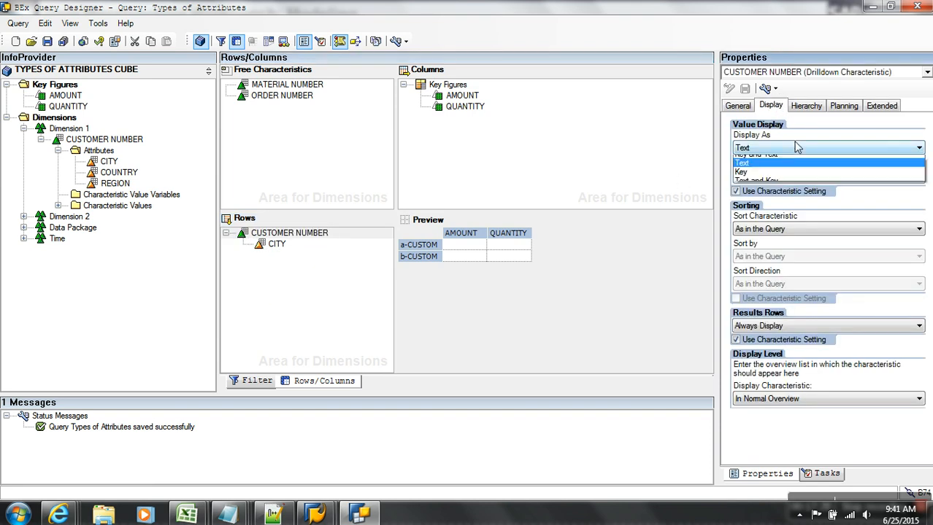
{"action": "left_click", "coordinate": [754, 170]}
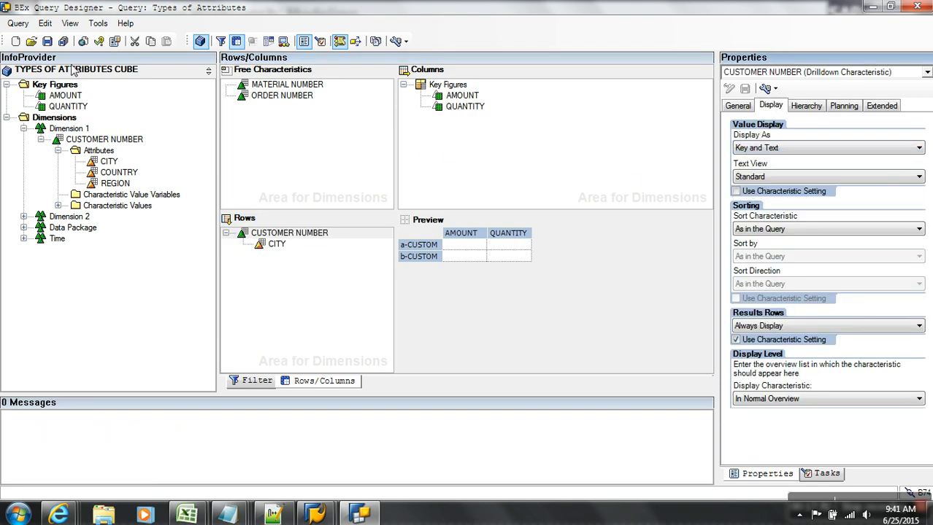
{"action": "left_click", "coordinate": [46, 41]}
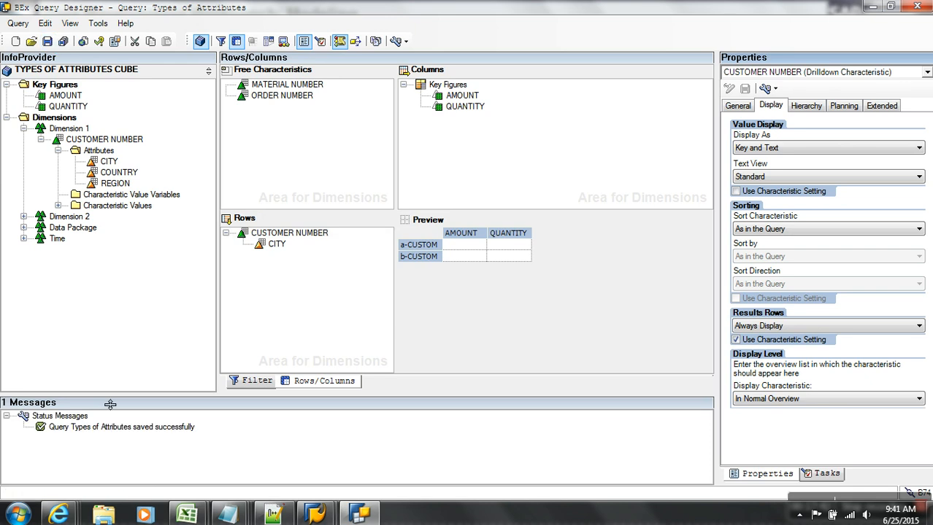
{"action": "key", "text": "alt+Tab"}
Reload the Types of Attributes report in Internet Explorer to show C100 Delhi and C200 Hyderabad.
{"action": "left_click", "coordinate": [66, 517]}
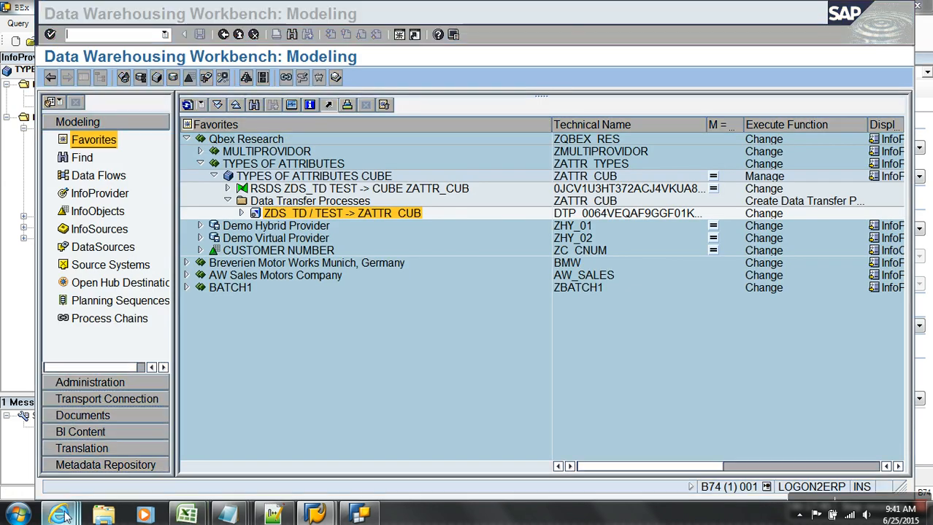
{"action": "left_click", "coordinate": [890, 460]}
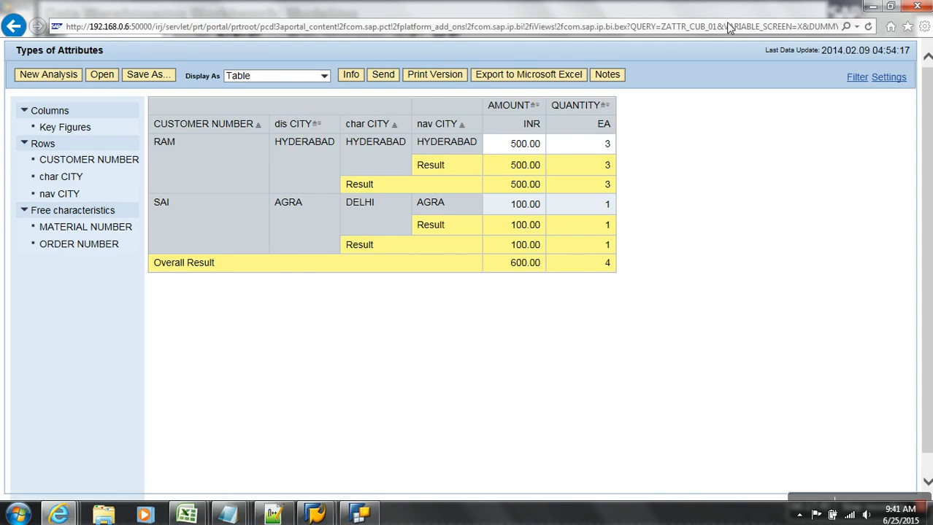
{"action": "left_click", "coordinate": [868, 26]}
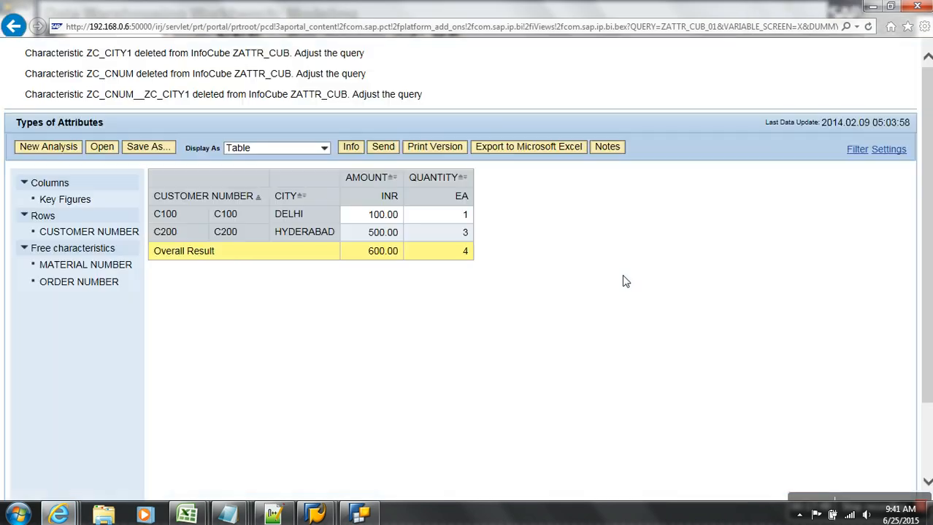
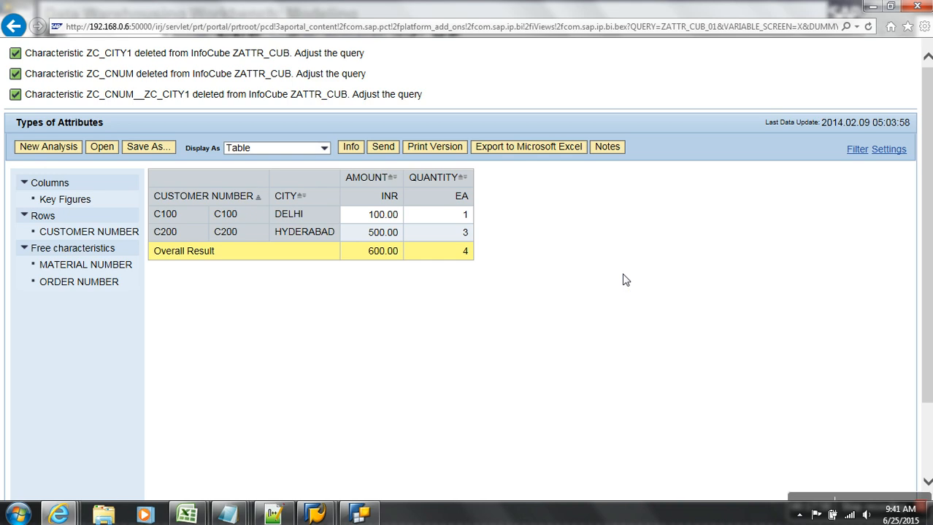
Bring the Data Warehousing Workbench modeling window to the front from the SAP Logon taskbar.
{"action": "mouse_move", "coordinate": [317, 517]}
{"action": "left_click", "coordinate": [391, 442]}
{"action": "left_click", "coordinate": [419, 18]}
Check System Status for the 2014.03.13 licence expiration, then close the status dialog.
{"action": "mouse_move", "coordinate": [444, 22]}
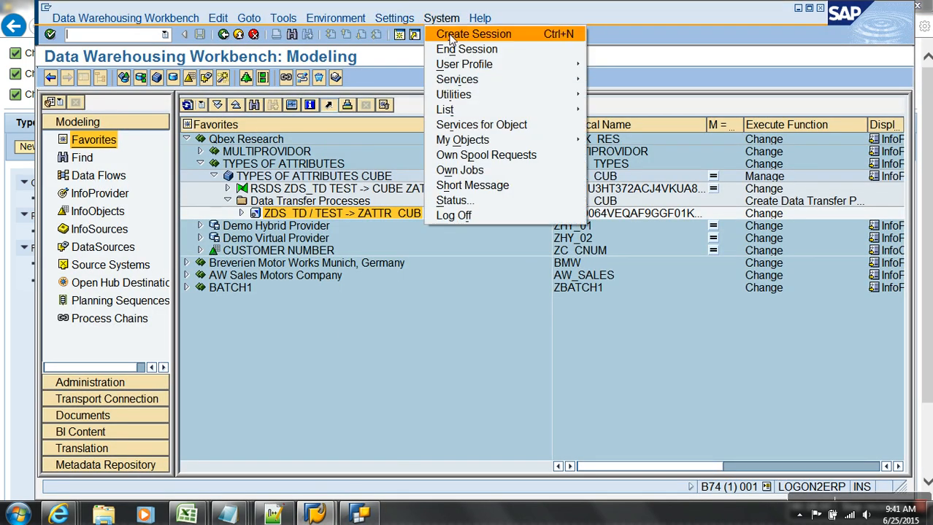
{"action": "left_click", "coordinate": [467, 201]}
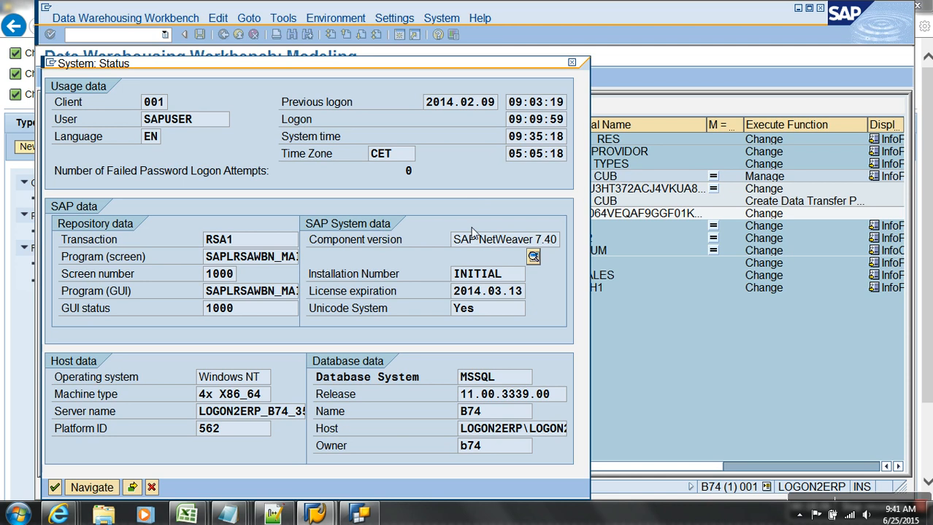
{"action": "double_click", "coordinate": [465, 296]}
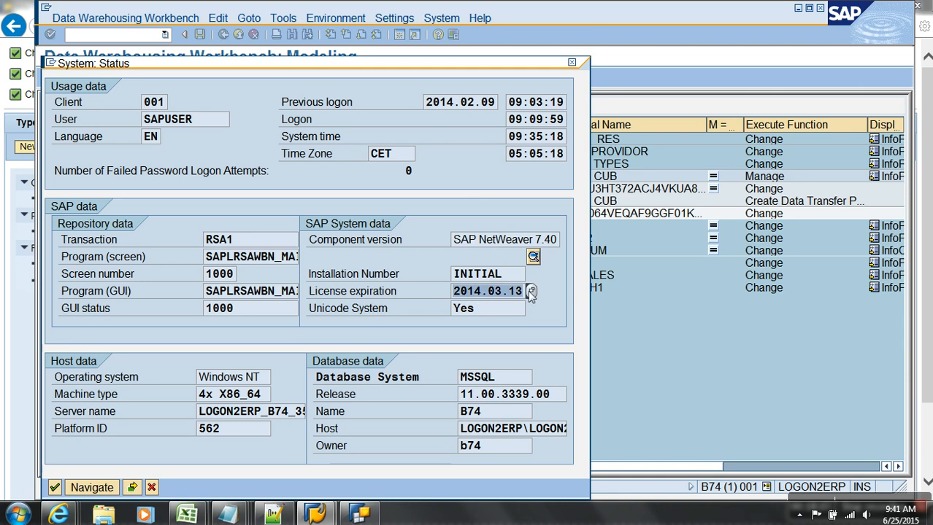
{"action": "left_click", "coordinate": [154, 486]}
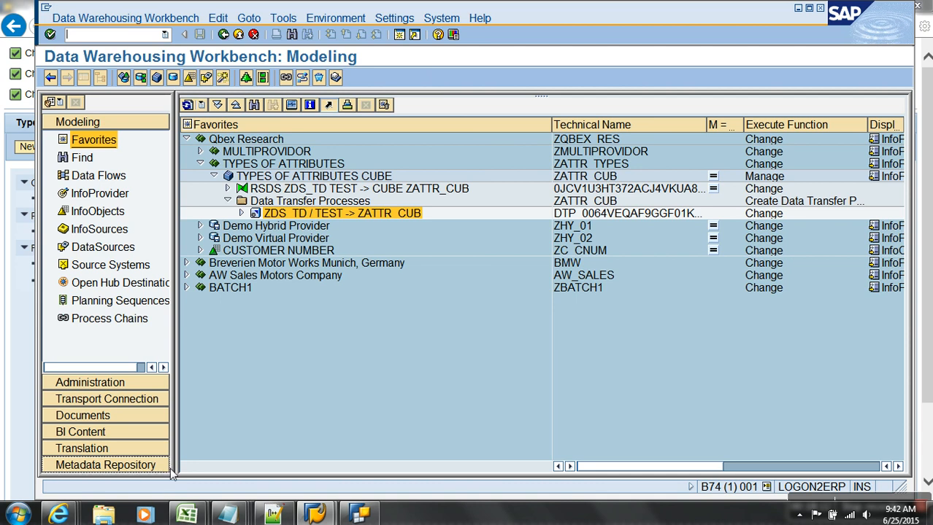
{"action": "left_click", "coordinate": [359, 514]}
Show the Types of Attributes query's general properties and browse the Key Date variable list.
{"action": "left_click", "coordinate": [819, 73]}
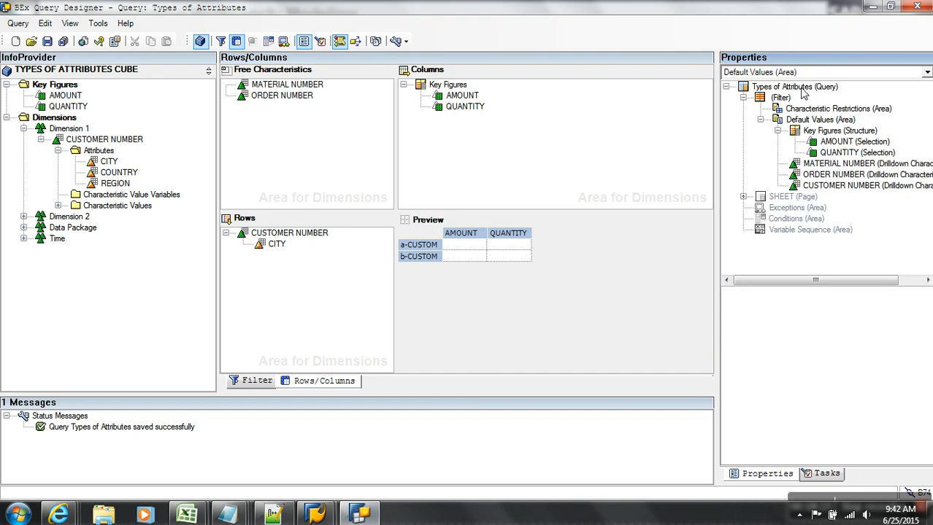
{"action": "left_click", "coordinate": [799, 91]}
{"action": "left_click", "coordinate": [760, 240]}
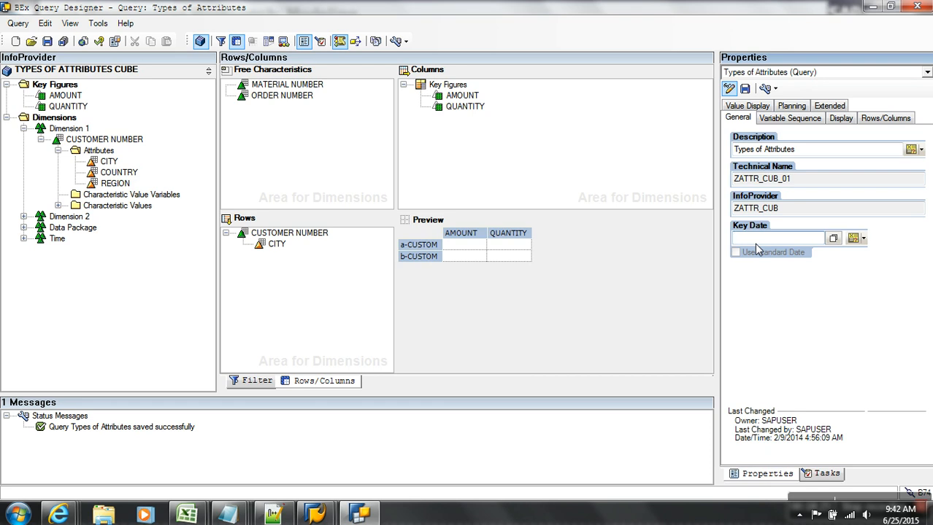
{"action": "left_click", "coordinate": [851, 239]}
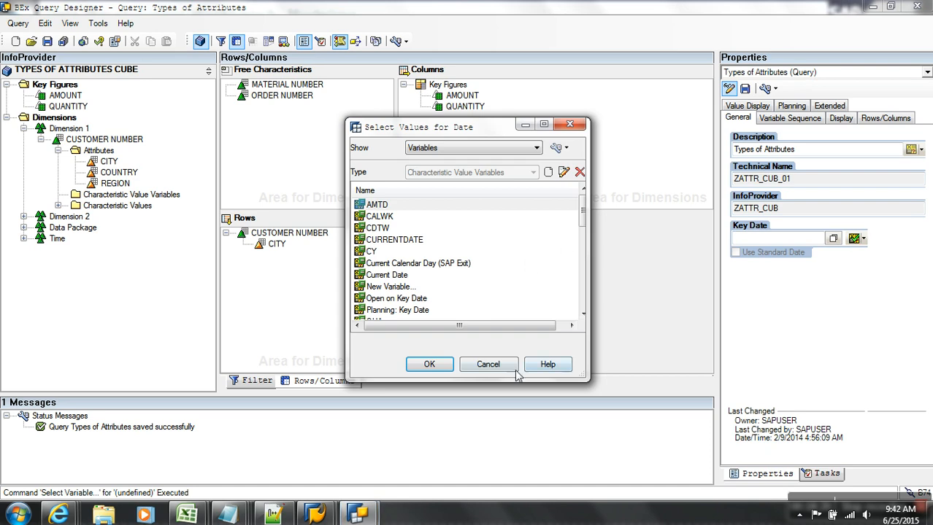
{"action": "left_click", "coordinate": [487, 364]}
{"action": "left_click", "coordinate": [833, 239]}
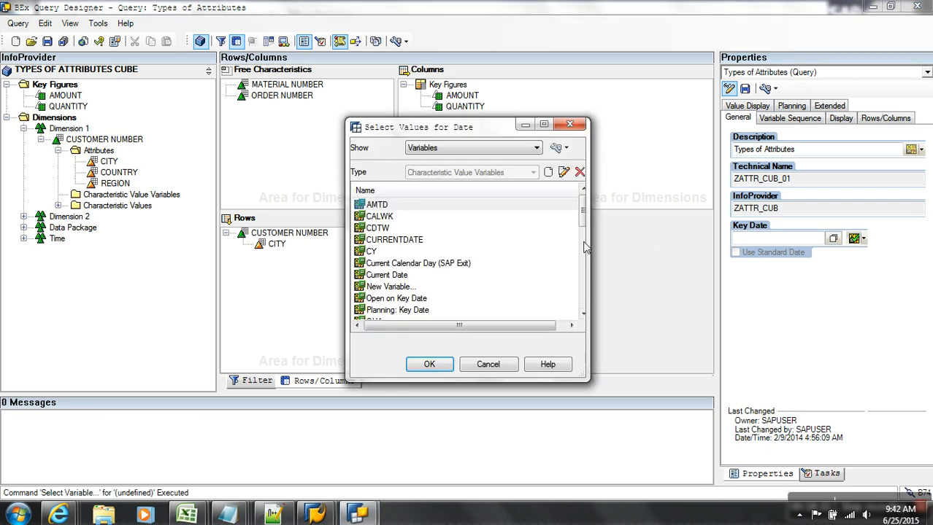
{"action": "left_click", "coordinate": [510, 149]}
{"action": "left_click", "coordinate": [475, 158]}
{"action": "left_click", "coordinate": [489, 364]}
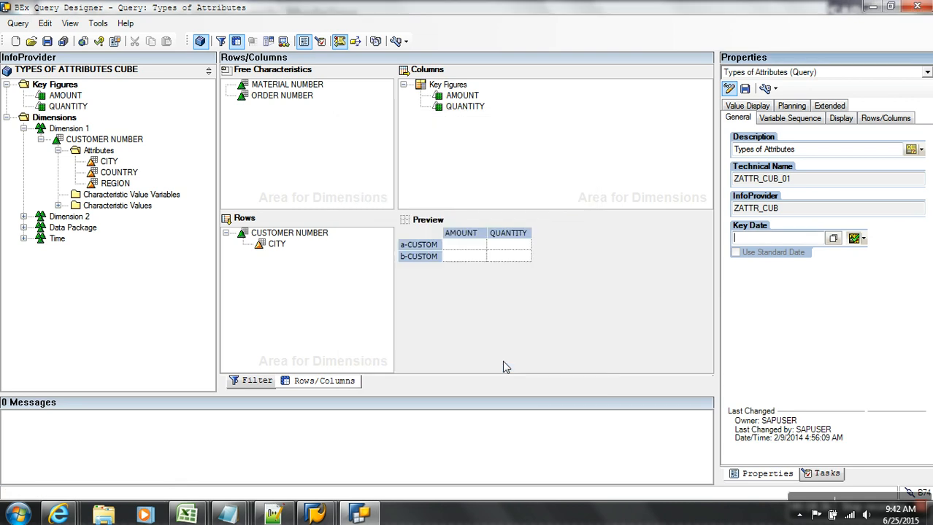
Pick the Current Calendar Day (SAP Exit) variable for the Key Date and save the query.
{"action": "left_click", "coordinate": [832, 239]}
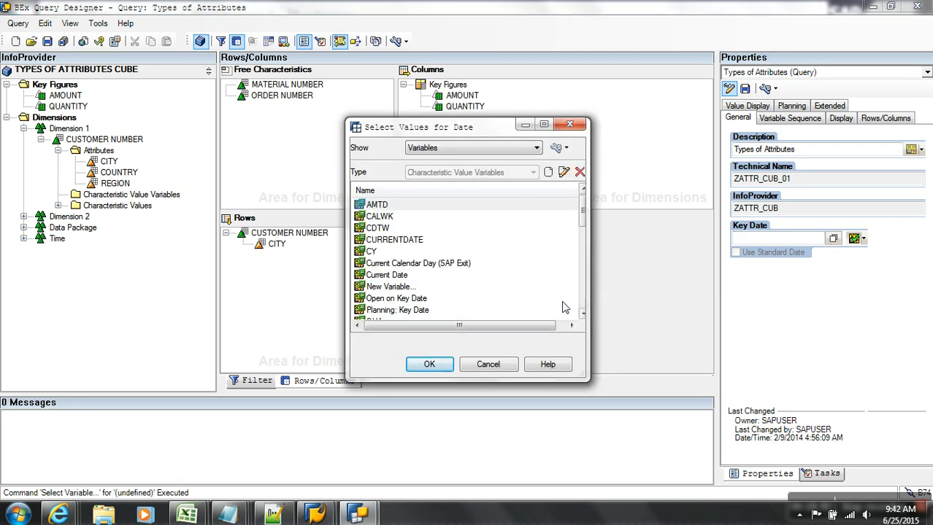
{"action": "left_click", "coordinate": [496, 364]}
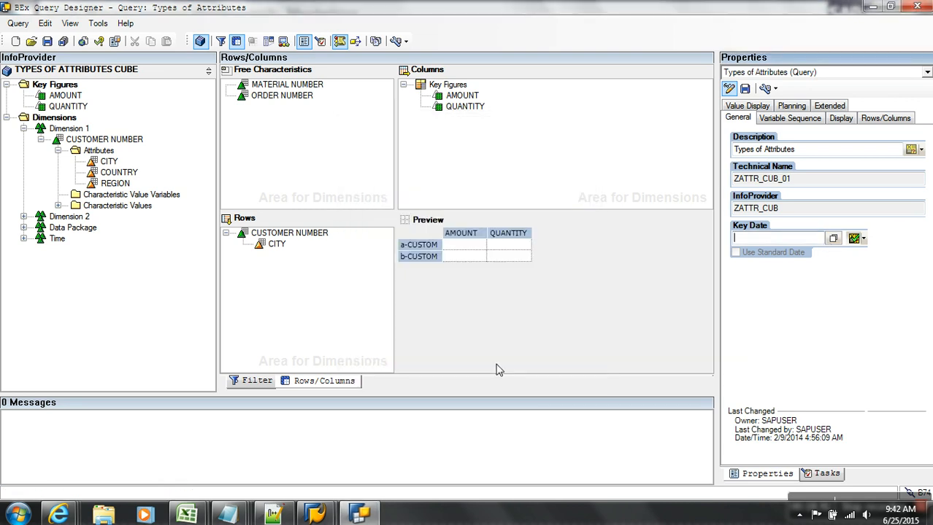
{"action": "left_click", "coordinate": [863, 239]}
{"action": "left_click", "coordinate": [762, 293]}
{"action": "left_click", "coordinate": [832, 239]}
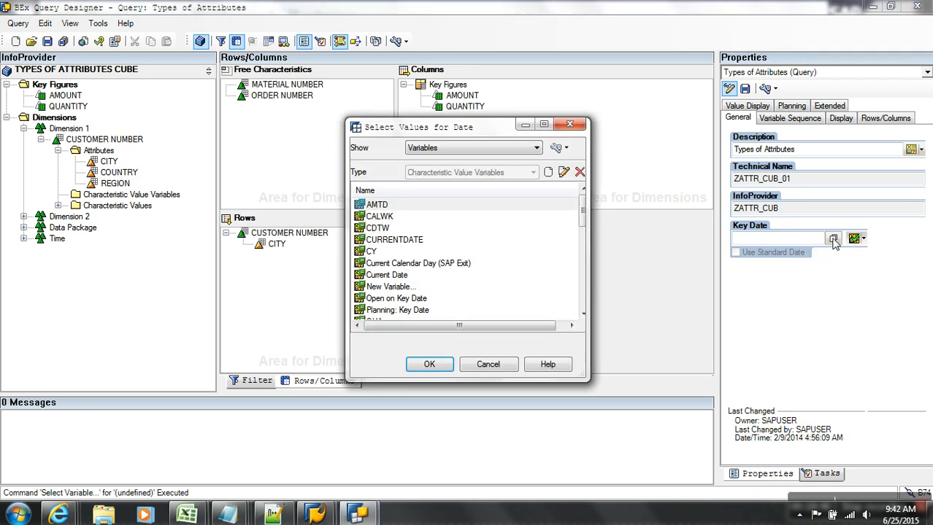
{"action": "left_click", "coordinate": [529, 149]}
{"action": "left_click", "coordinate": [519, 160]}
{"action": "left_click", "coordinate": [497, 268]}
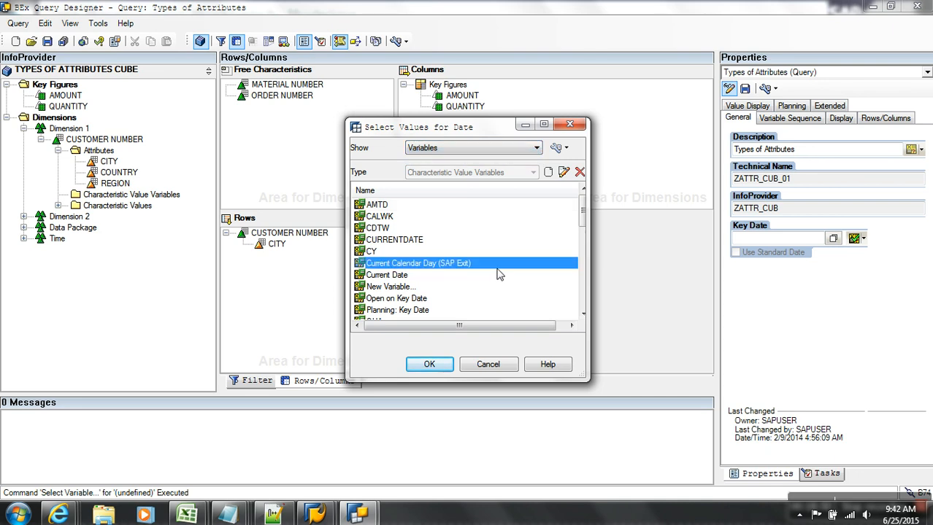
{"action": "scroll", "coordinate": [497, 274], "scroll_direction": "down", "scroll_amount": 6}
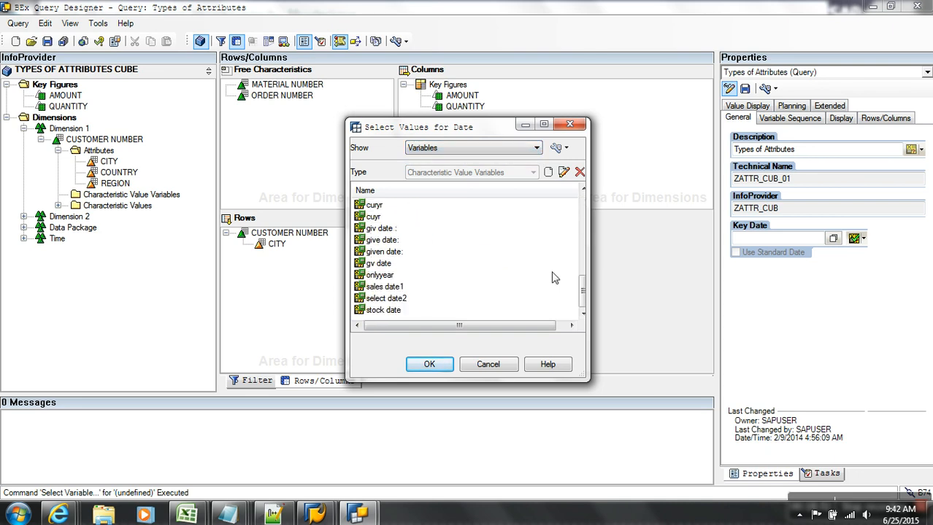
{"action": "left_click", "coordinate": [569, 124]}
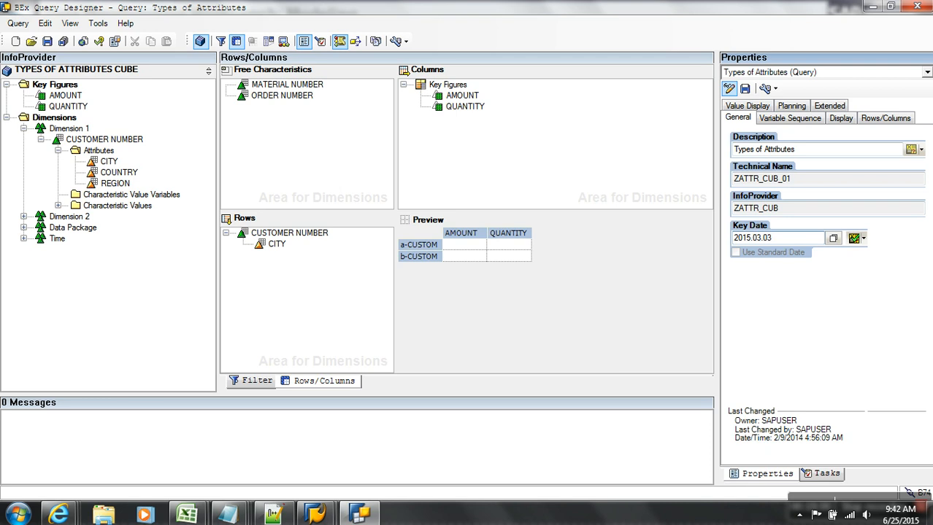
{"action": "left_click", "coordinate": [47, 42]}
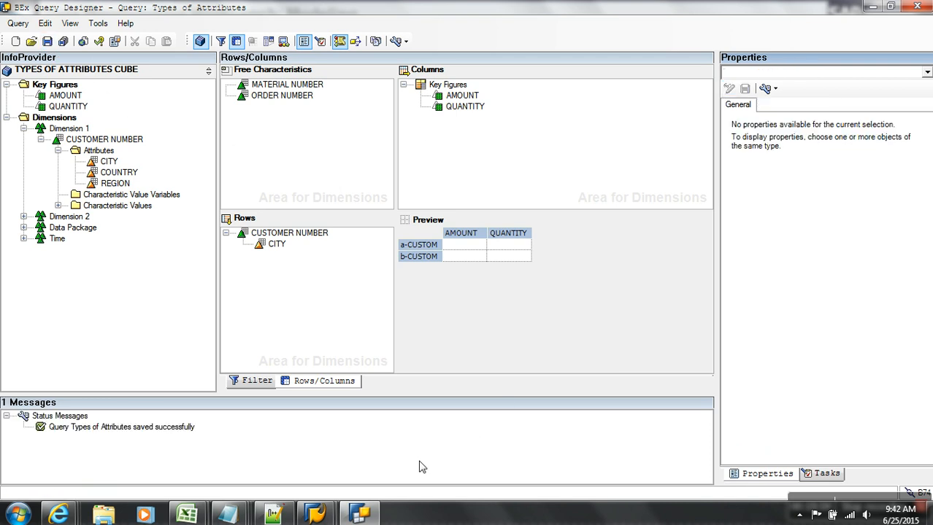
Reload the Types of Attributes web report in Internet Explorer, then return to Query Designer.
{"action": "key", "text": "alt+Tab"}
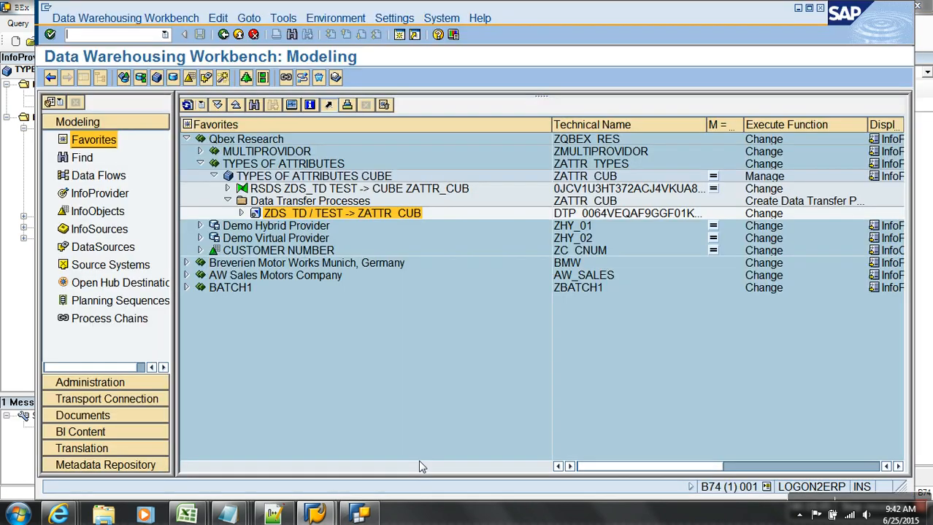
{"action": "left_click", "coordinate": [60, 514]}
{"action": "left_click", "coordinate": [873, 461]}
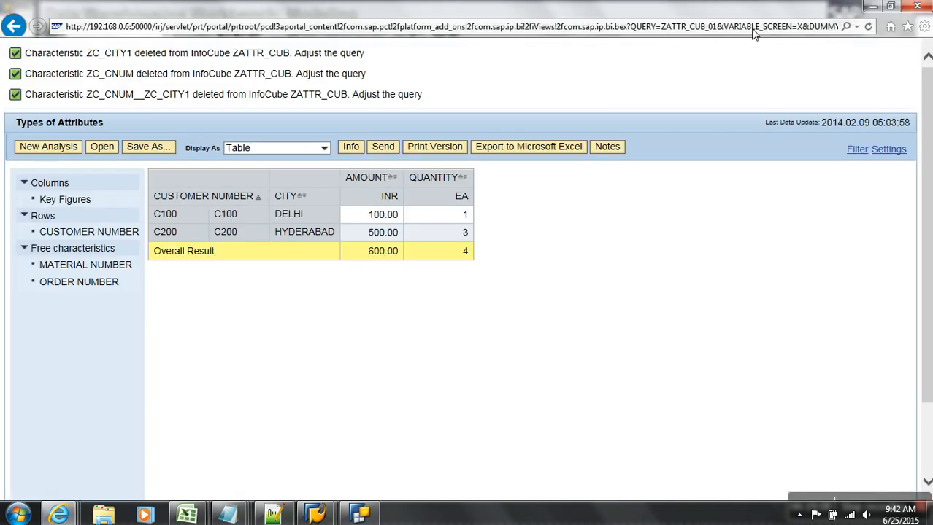
{"action": "left_click", "coordinate": [869, 27]}
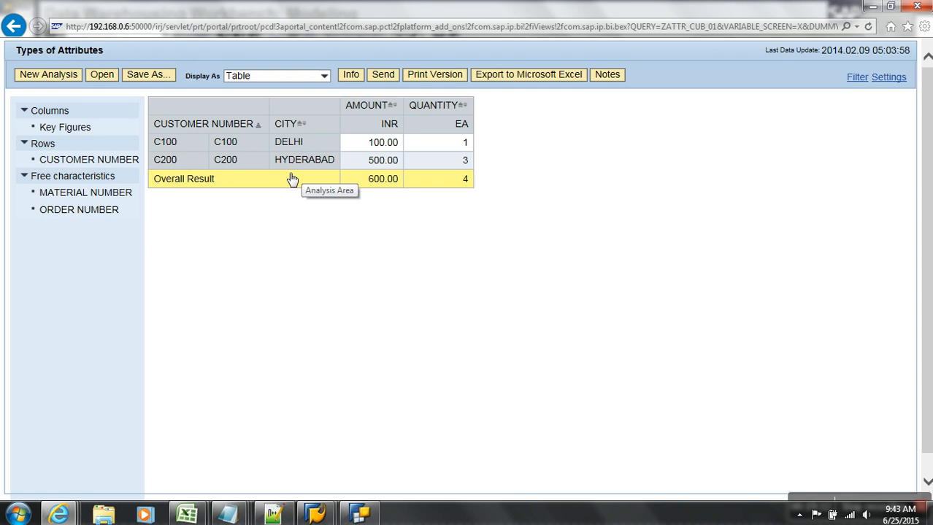
{"action": "left_click", "coordinate": [318, 515]}
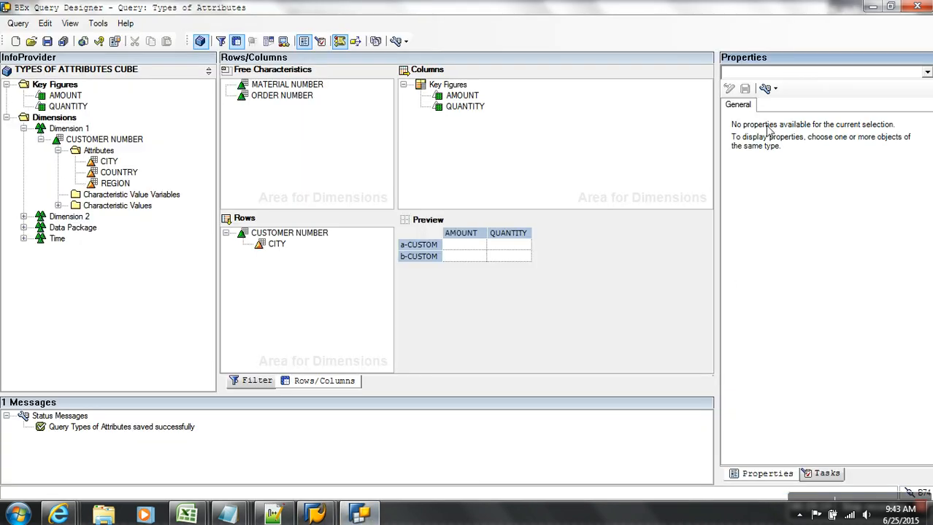
Dismiss the error, show the query's general properties and try the Key Date entry modes.
{"action": "left_click", "coordinate": [792, 71]}
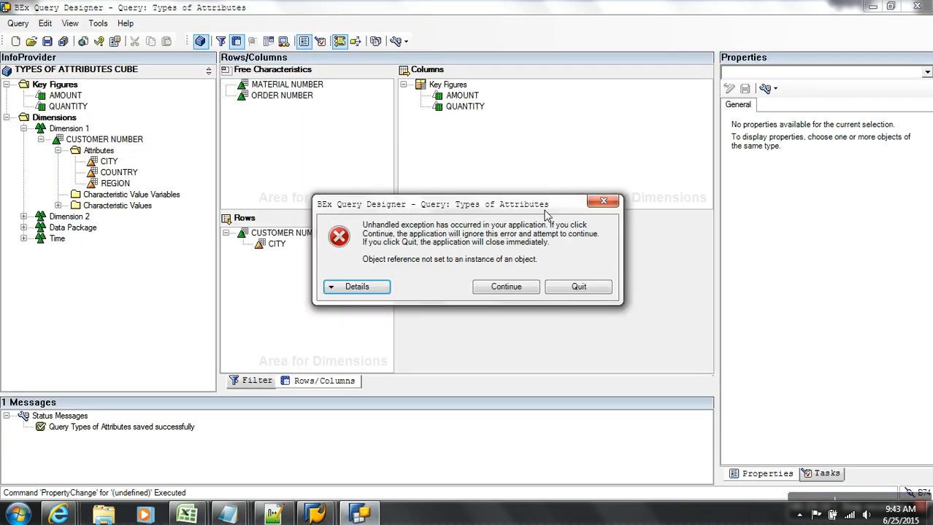
{"action": "left_click", "coordinate": [505, 289]}
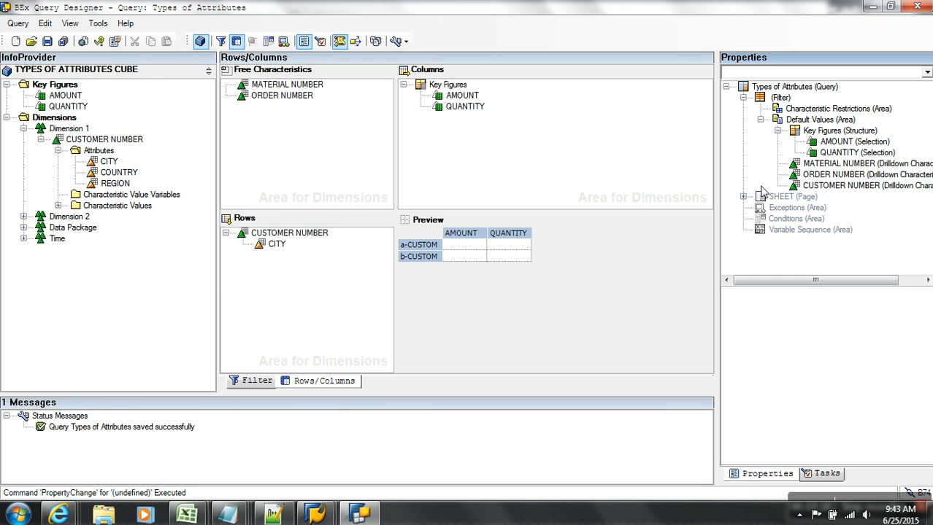
{"action": "left_click", "coordinate": [809, 88]}
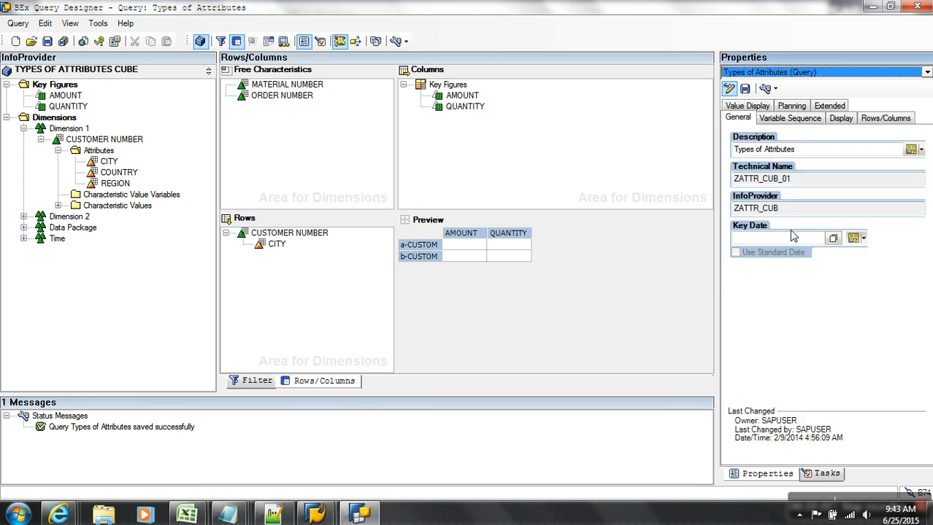
{"action": "left_click", "coordinate": [816, 240]}
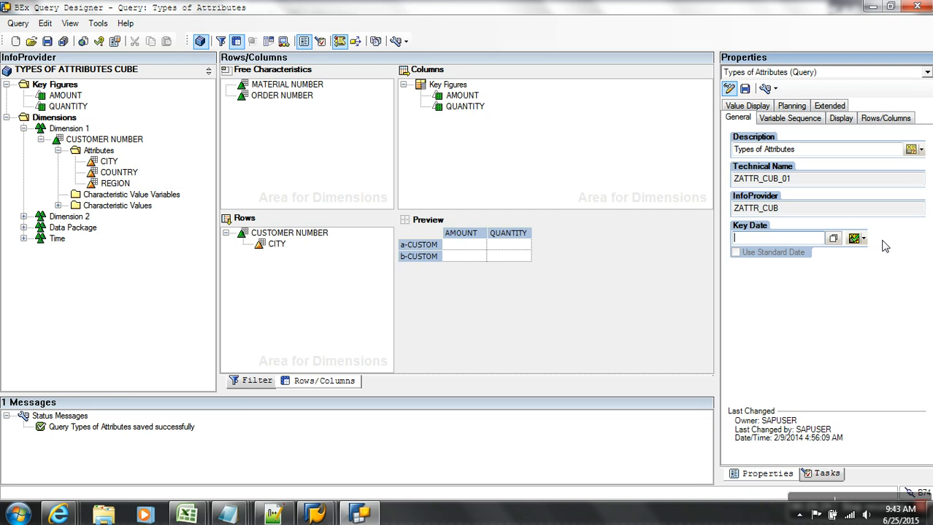
{"action": "left_click", "coordinate": [855, 239]}
{"action": "left_click", "coordinate": [865, 260]}
{"action": "left_click", "coordinate": [859, 238]}
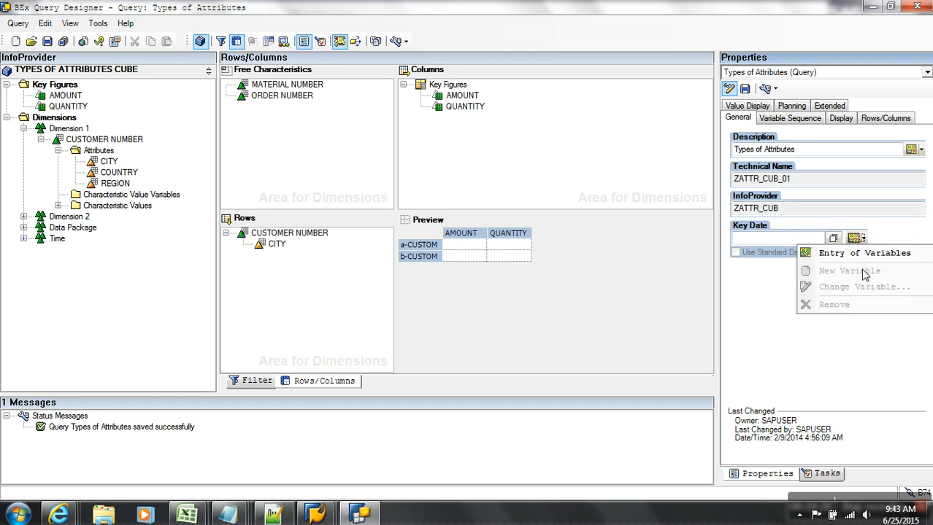
{"action": "left_click", "coordinate": [864, 254]}
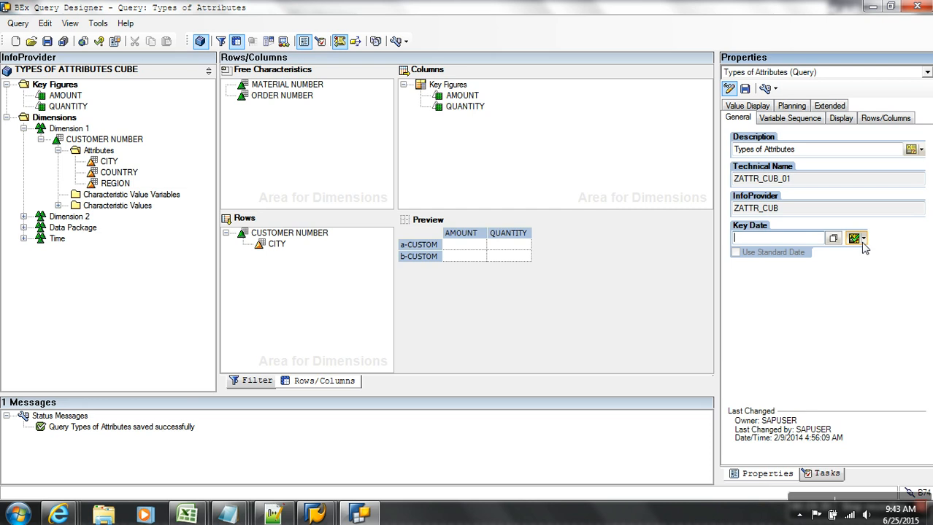
Enter Key Date 2015.03.03 by direct value entry and save the query.
{"action": "left_click", "coordinate": [856, 238]}
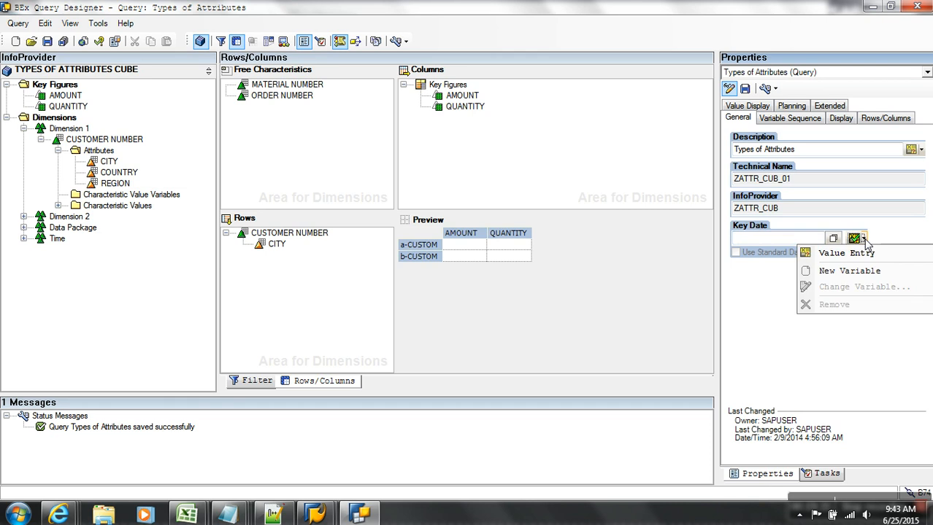
{"action": "left_click", "coordinate": [849, 271]}
{"action": "left_click", "coordinate": [864, 238]}
{"action": "left_click", "coordinate": [862, 251]}
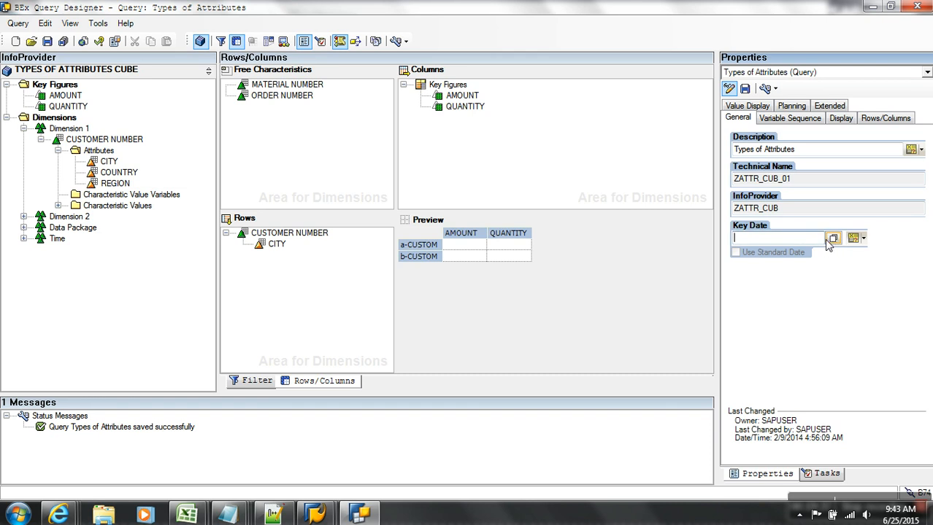
{"action": "left_click", "coordinate": [864, 238]}
{"action": "left_click", "coordinate": [778, 239]}
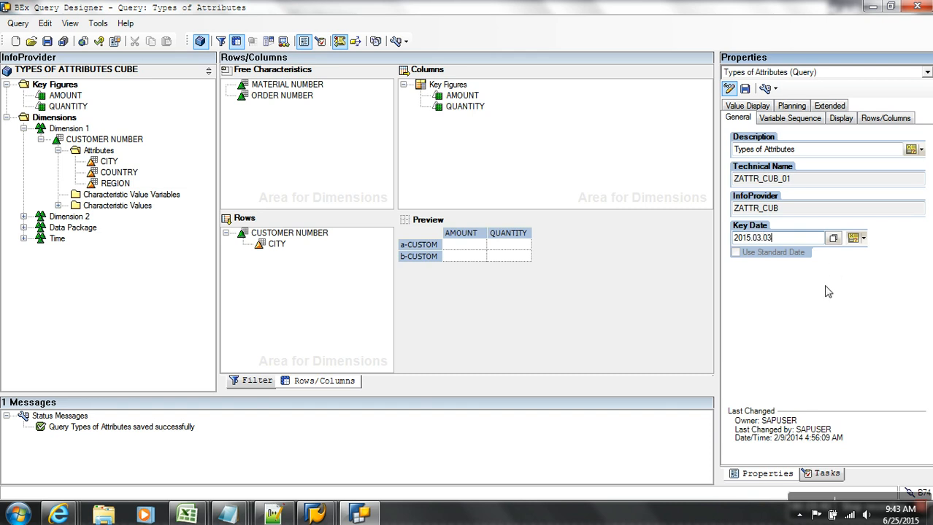
{"action": "left_click", "coordinate": [796, 213]}
{"action": "left_click", "coordinate": [47, 41]}
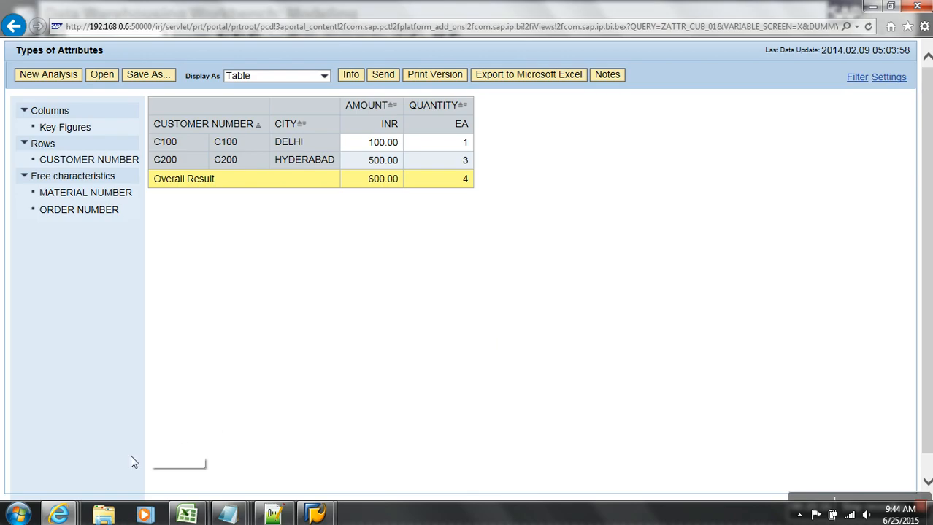
Launch Query Designer and log on to the sap bw system with the account password.
{"action": "left_click", "coordinate": [17, 515]}
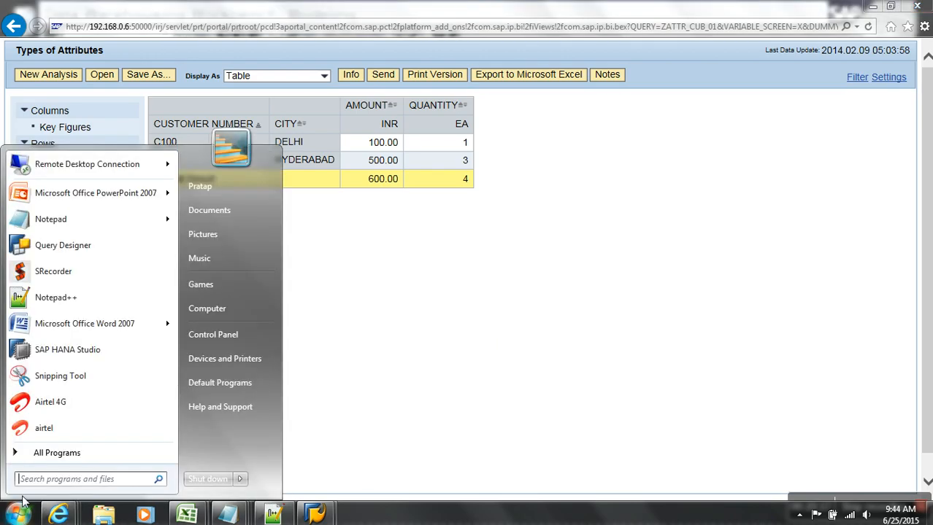
{"action": "left_click", "coordinate": [69, 246]}
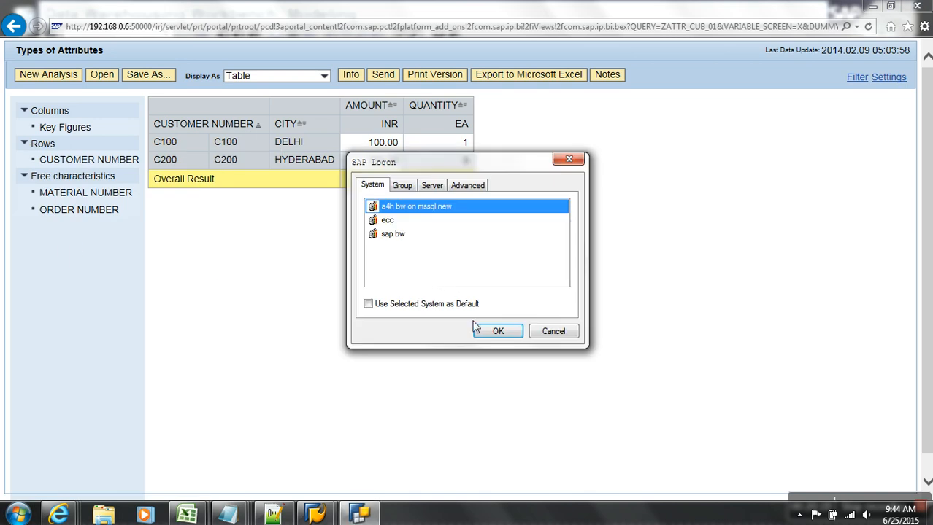
{"action": "left_click", "coordinate": [437, 234]}
{"action": "left_click", "coordinate": [511, 331]}
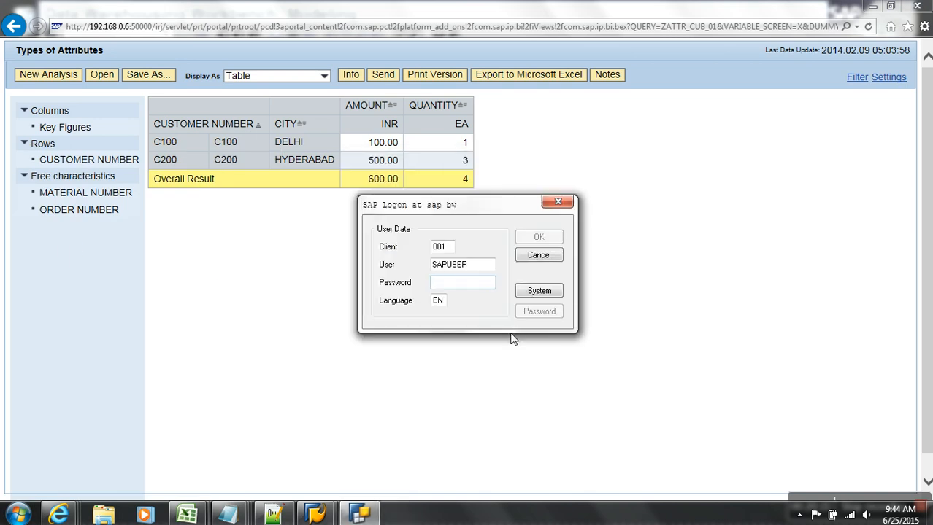
{"action": "type", "text": "a•"}
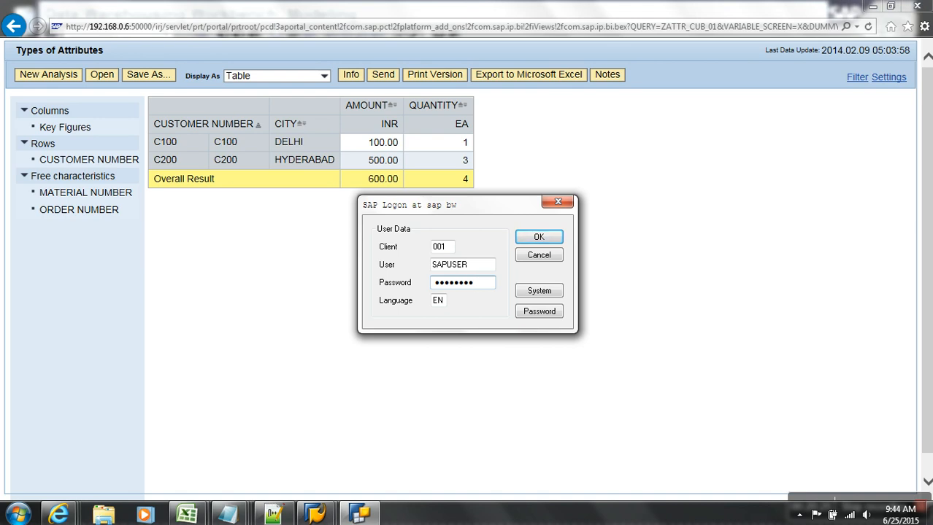
{"action": "left_click", "coordinate": [550, 242]}
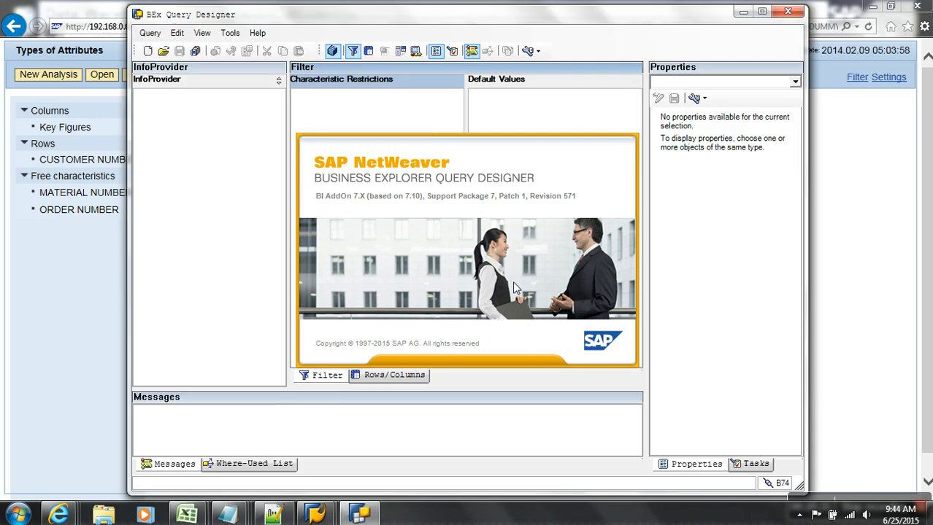
Find the Types of Attributes query by searching 'attr' and open it to inspect its rows.
{"action": "left_click", "coordinate": [164, 52]}
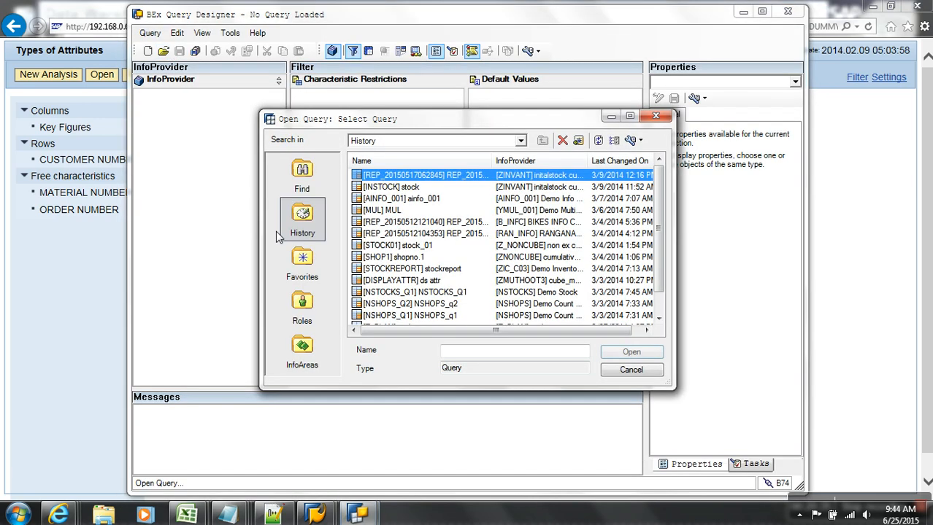
{"action": "left_click", "coordinate": [298, 188]}
{"action": "type", "text": "ZC_CNUM"}
{"action": "key", "text": "BackSpace"}
{"action": "key", "text": "BackSpace"}
{"action": "key", "text": "BackSpace"}
{"action": "key", "text": "BackSpace"}
{"action": "key", "text": "BackSpace"}
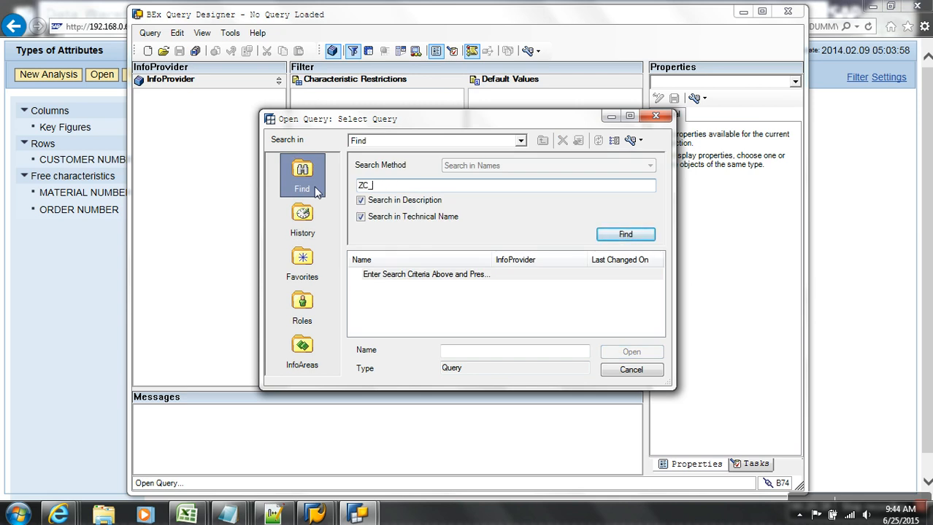
{"action": "type", "text": "attr"}
{"action": "key", "text": "Return"}
{"action": "double_click", "coordinate": [413, 275]}
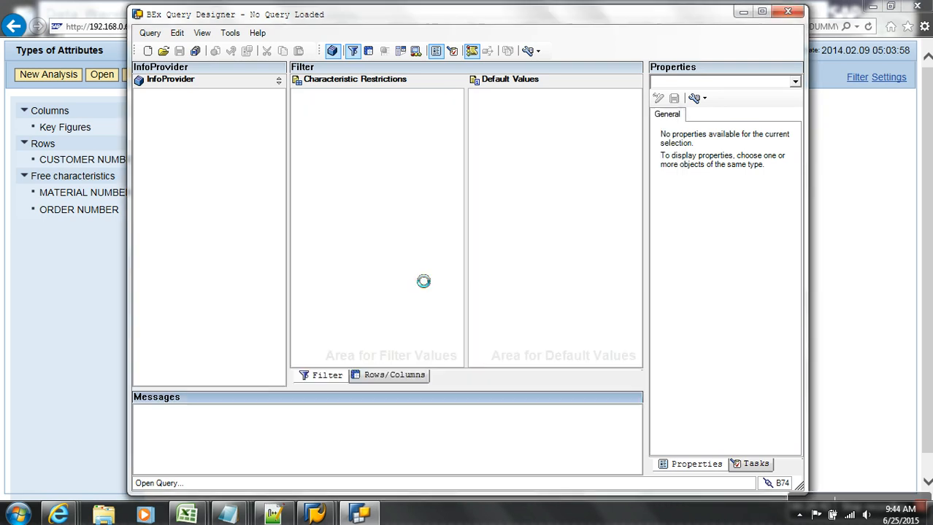
{"action": "left_click", "coordinate": [392, 374]}
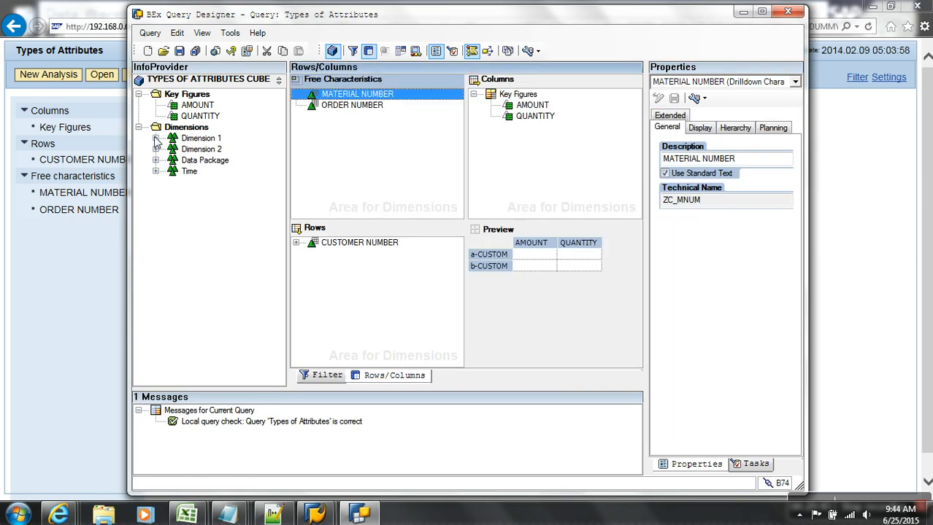
{"action": "left_click", "coordinate": [295, 242]}
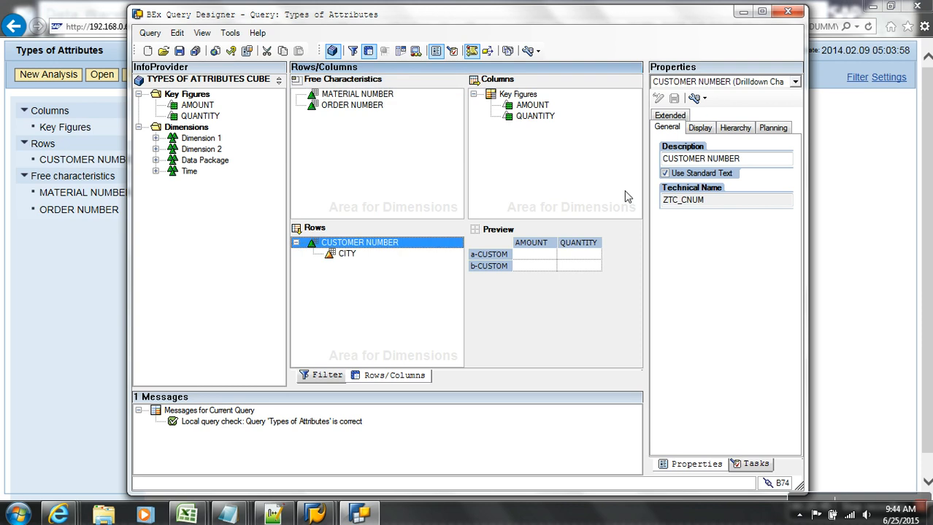
Set the query's Key Date to 25.06.2015 from the Single Values calendar and save.
{"action": "left_click", "coordinate": [714, 82]}
{"action": "left_click", "coordinate": [717, 95]}
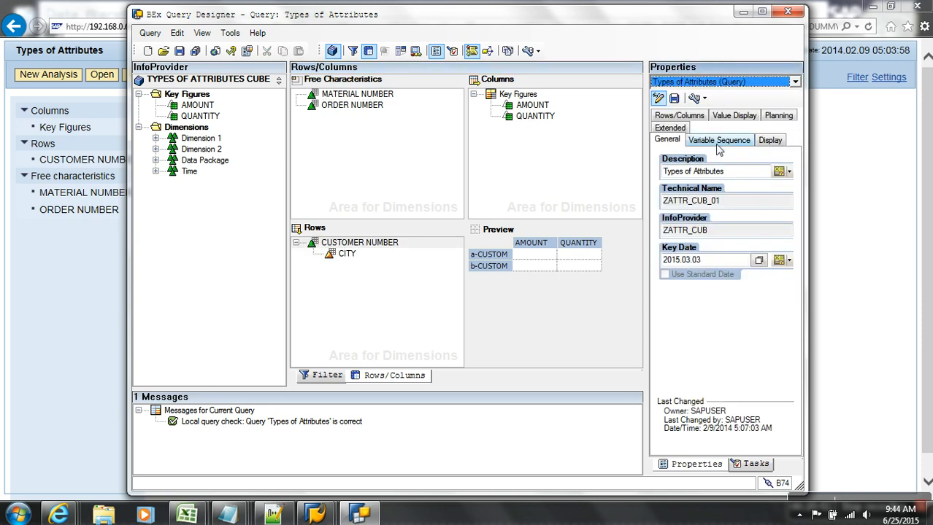
{"action": "left_click", "coordinate": [759, 260]}
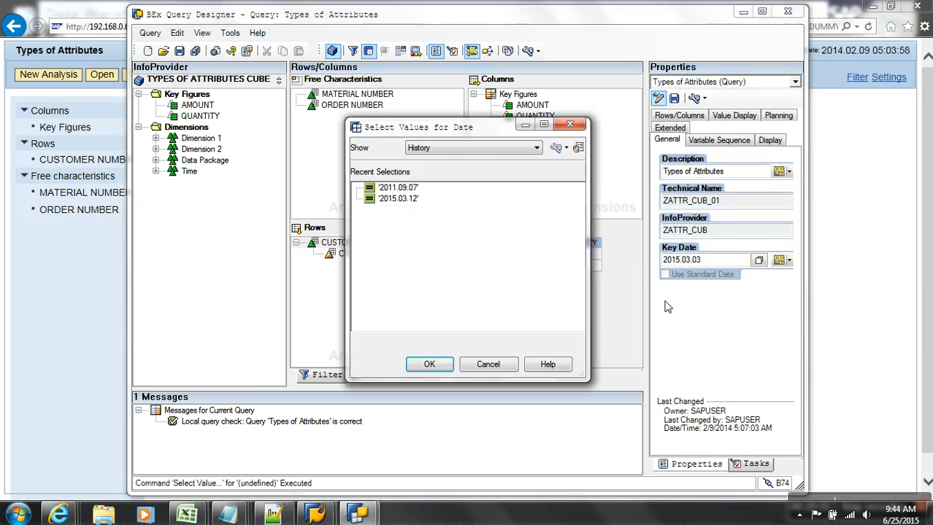
{"action": "left_click", "coordinate": [473, 149]}
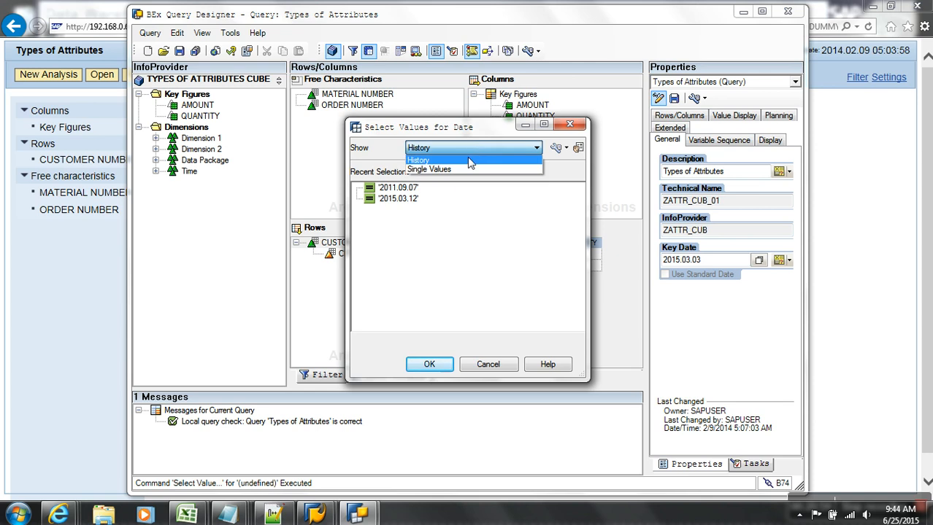
{"action": "left_click", "coordinate": [463, 169]}
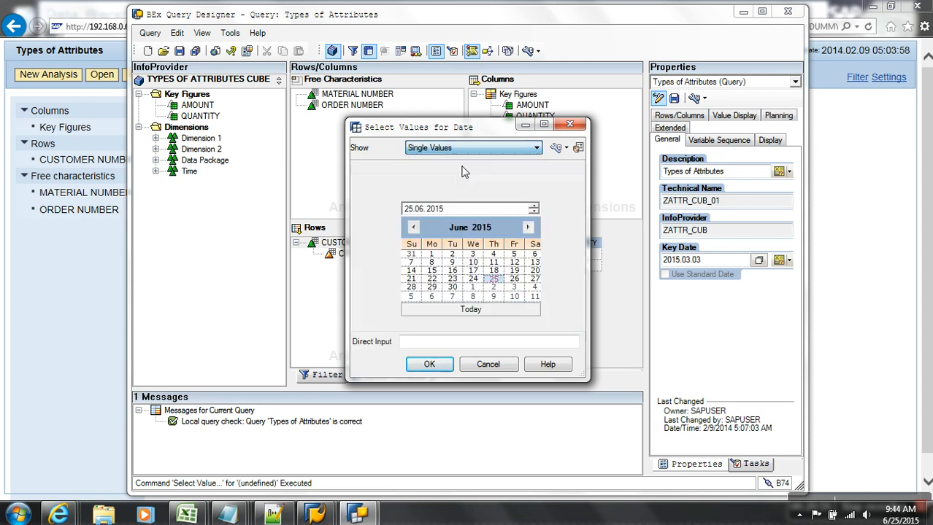
{"action": "double_click", "coordinate": [496, 281]}
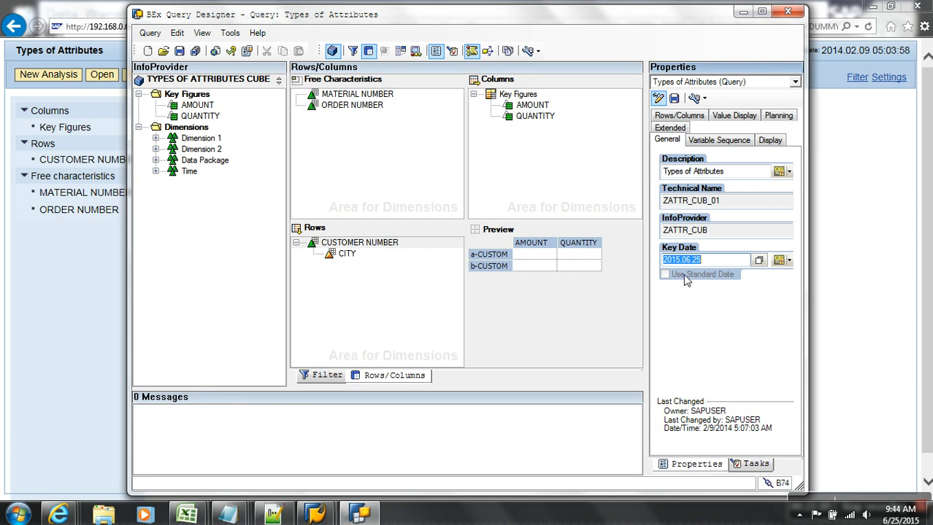
{"action": "left_click", "coordinate": [179, 50]}
Rerun the web report so customer C100 now shows city AGRA.
{"action": "left_click", "coordinate": [843, 168]}
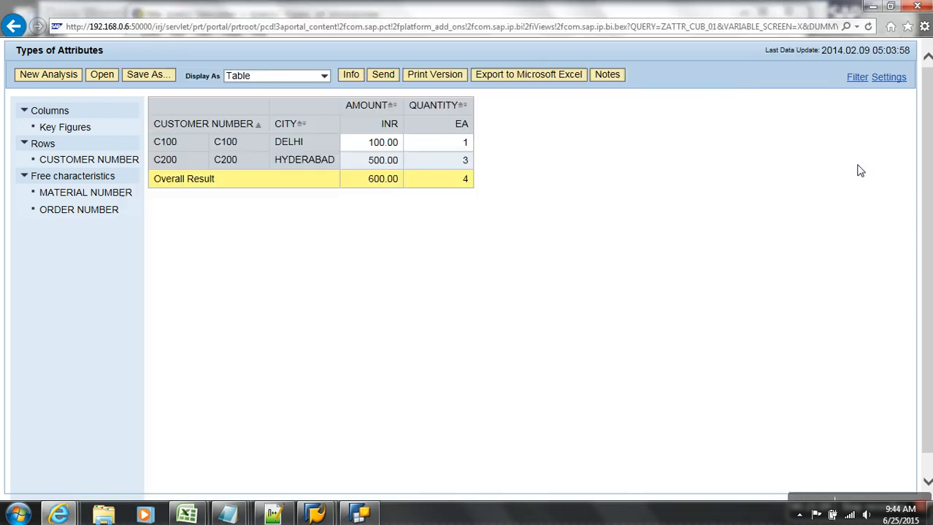
{"action": "left_click", "coordinate": [869, 25]}
{"action": "left_click", "coordinate": [227, 515]}
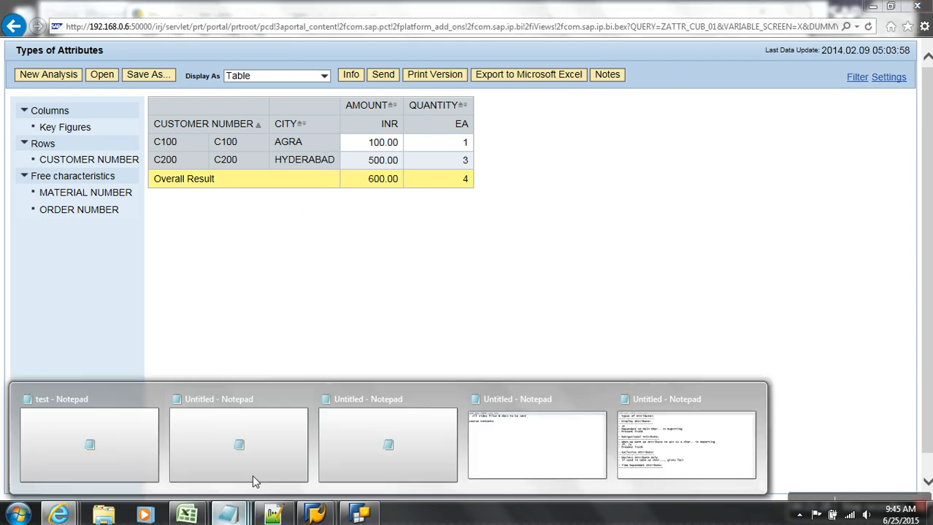
Add notes: /Q, 'Date to & Date From - Date to is part of primary key in /Q', 'Key Date of the query'.
{"action": "left_click", "coordinate": [633, 467]}
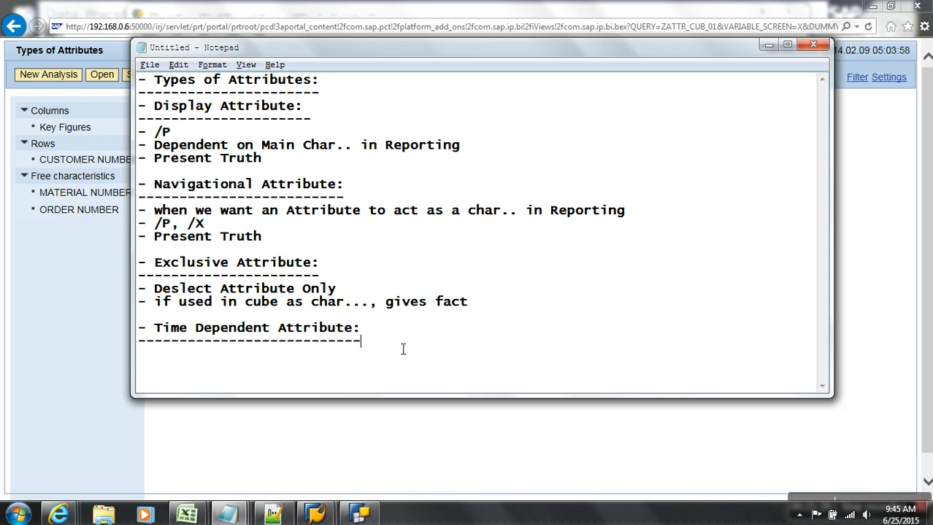
{"action": "type", "text": "/Q"}
{"action": "key", "text": "Return"}
{"action": "type", "text": "- Data to & "}
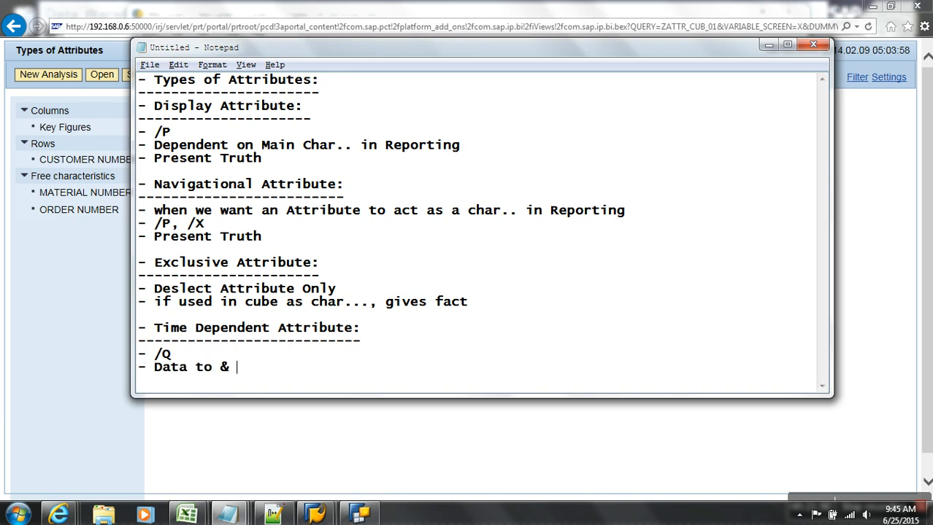
{"action": "type", "text": "Data From"}
{"action": "type", "text": " - Dat"}
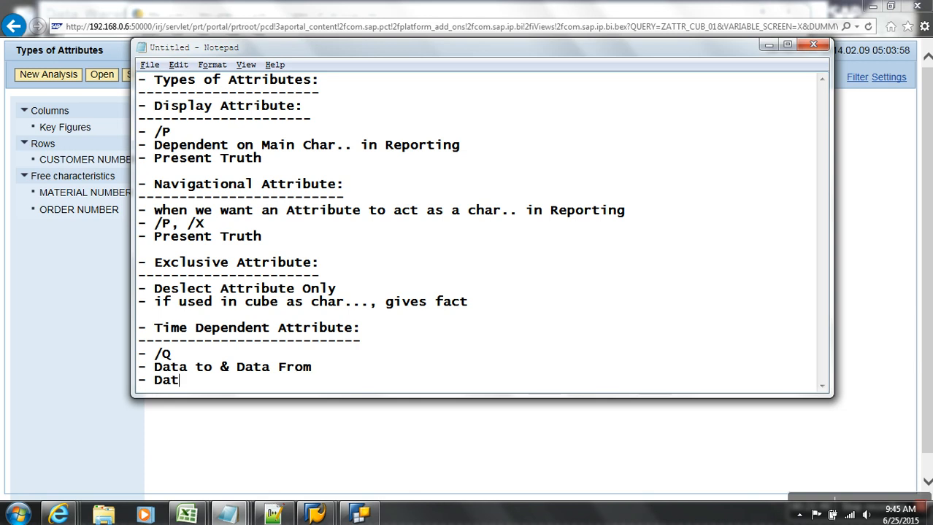
{"action": "type", "text": "e"}
{"action": "key", "text": "Up"}
{"action": "key", "text": "BackSpace"}
{"action": "type", "text": "e"}
{"action": "key", "text": "Right"}
{"action": "key", "text": "Right"}
{"action": "key", "text": "Right"}
{"action": "key", "text": "Right"}
{"action": "key", "text": "Right"}
{"action": "key", "text": "Right"}
{"action": "key", "text": "Right"}
{"action": "key", "text": "Right"}
{"action": "key", "text": "BackSpace"}
{"action": "type", "text": "e"}
{"action": "key", "text": "Down"}
{"action": "type", "text": "to is part of primary key in /Q"}
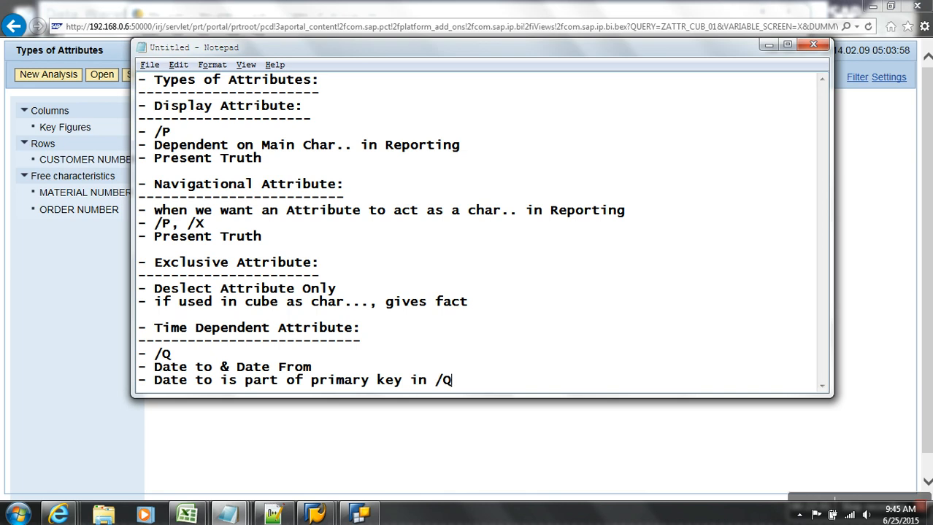
{"action": "key", "text": "Return"}
{"action": "type", "text": "-  K"}
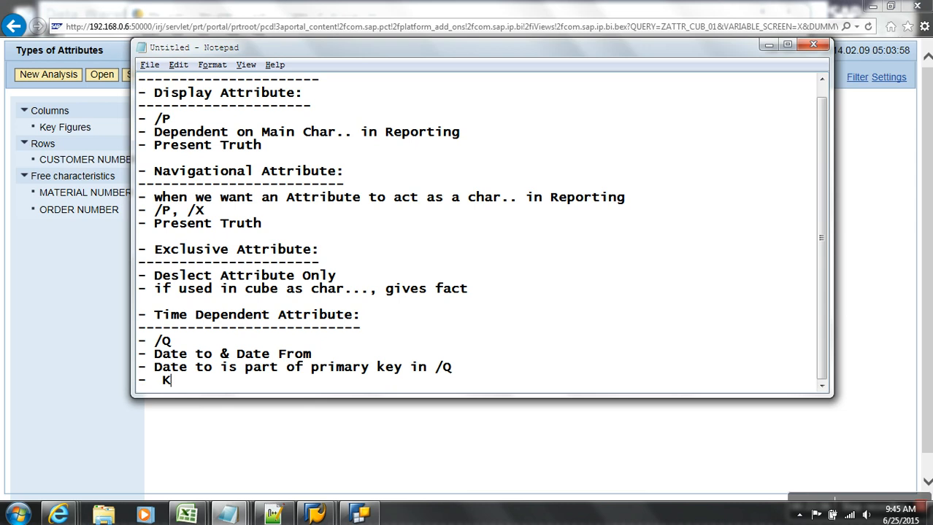
{"action": "type", "text": "ey Date o"}
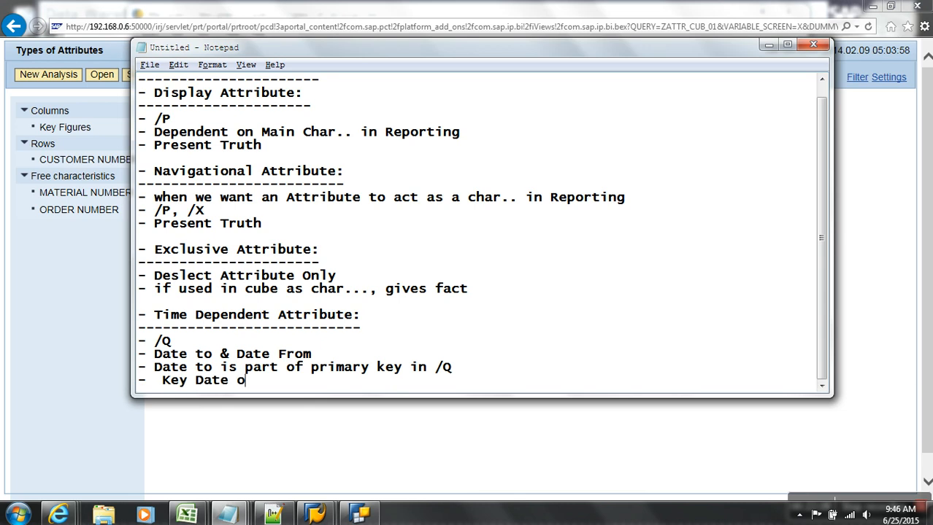
{"action": "type", "text": "f the query"}
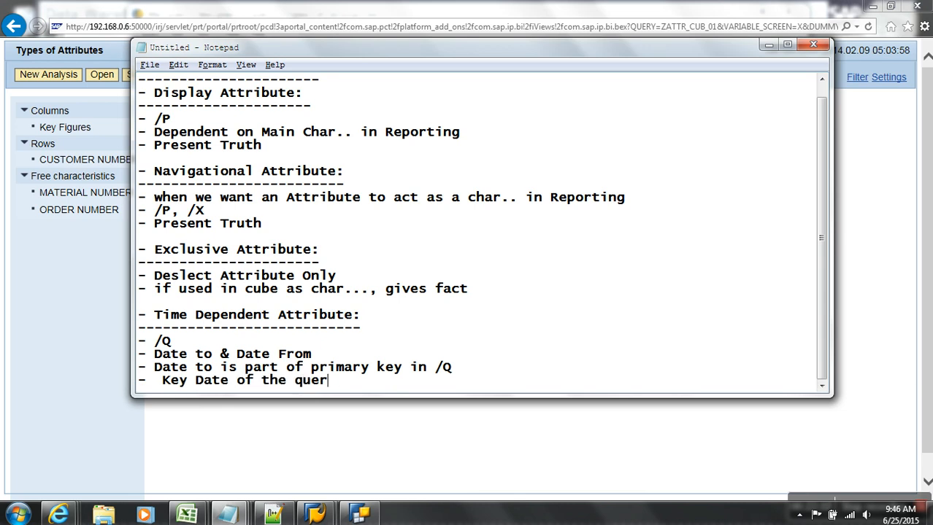
Add a 'Time Dependent Navigational Attribute:' heading underlined with dashes.
{"action": "key", "text": "Return"}
{"action": "key", "text": "Return"}
{"action": "type", "text": "- Tim"}
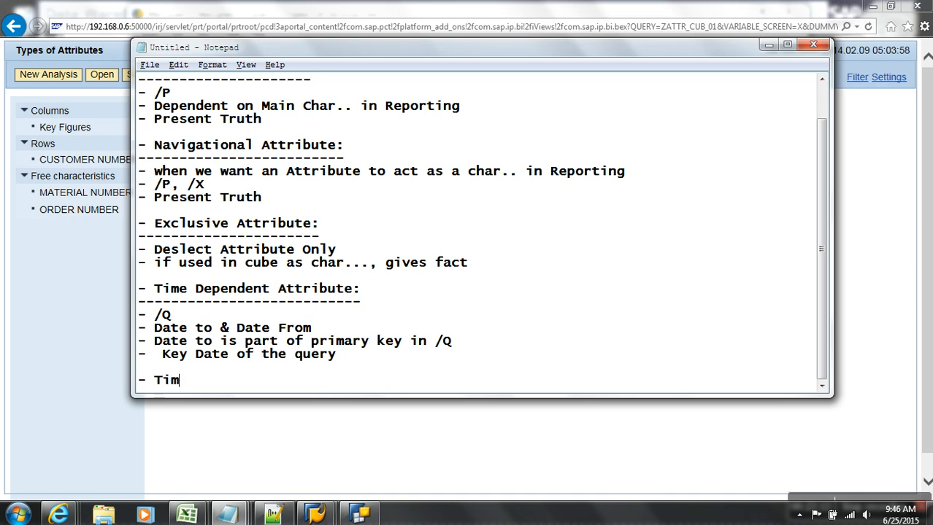
{"action": "type", "text": "e Dependen"}
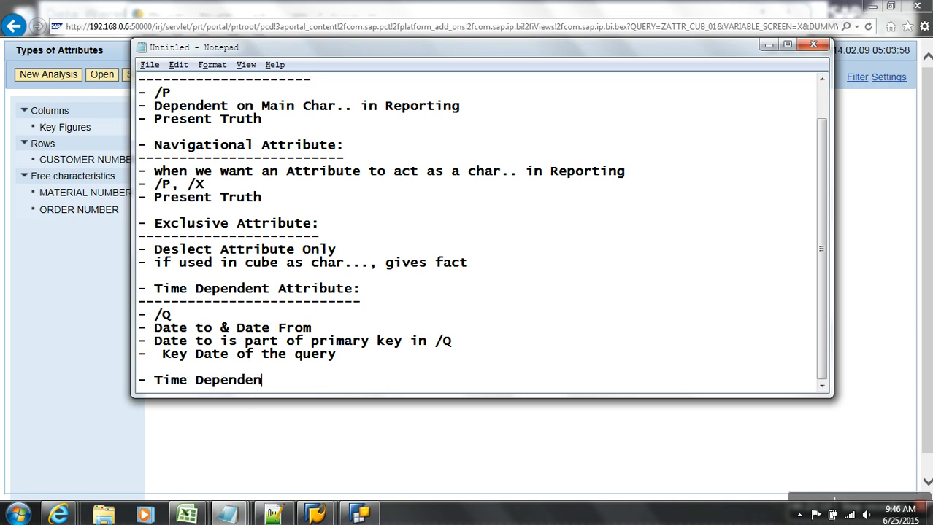
{"action": "type", "text": "t Navid"}
{"action": "key", "text": "BackSpace"}
{"action": "type", "text": "gational"}
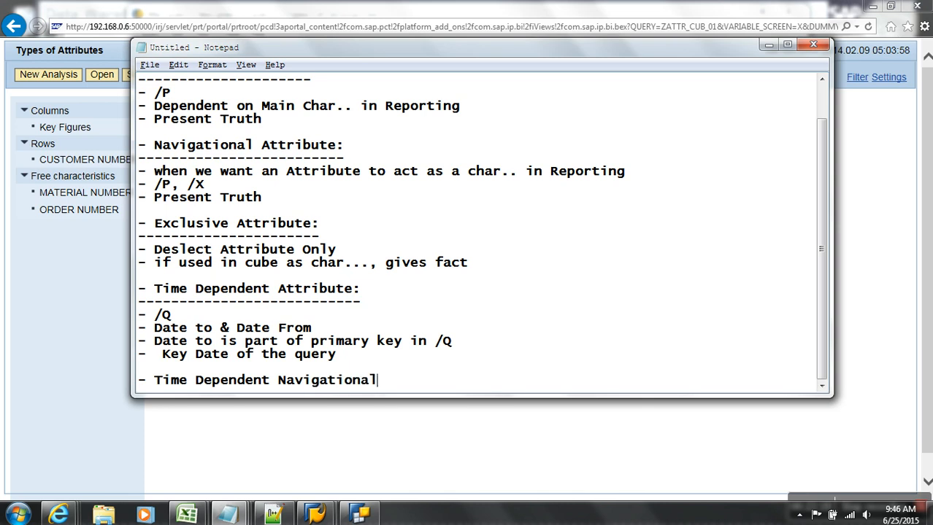
{"action": "type", "text": " Attribute:"}
{"action": "key", "text": "Return"}
{"action": "type", "text": "----------------------------------------"}
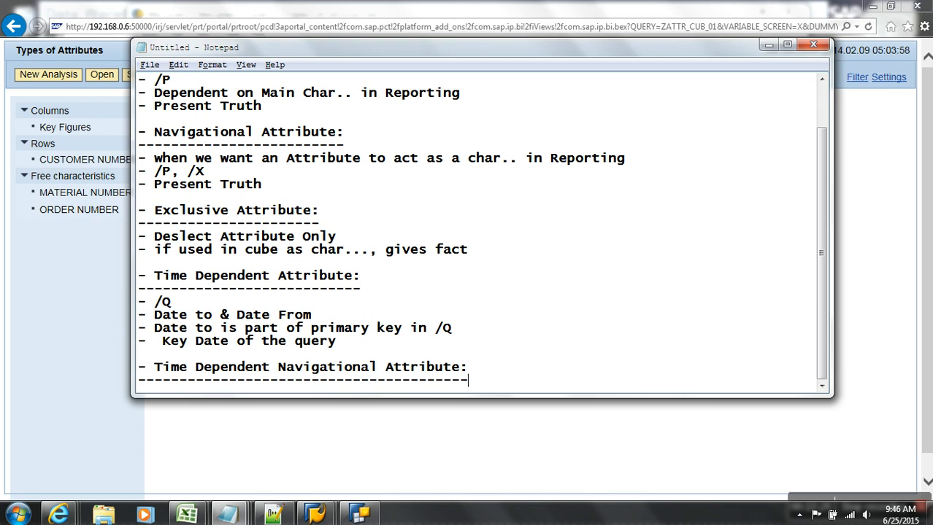
{"action": "key", "text": "Return"}
{"action": "key", "text": "Return"}
{"action": "key", "text": "Return"}
{"action": "key", "text": "Return"}
{"action": "key", "text": "Return"}
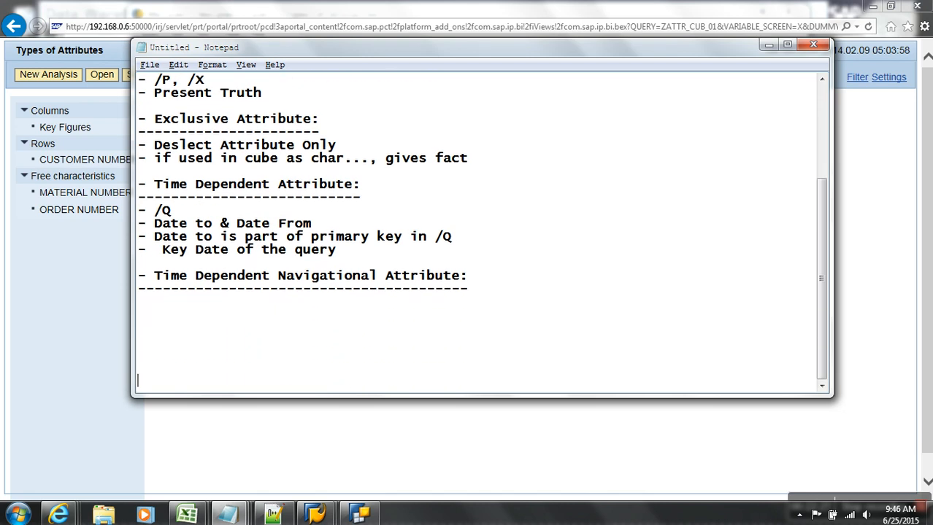
{"action": "key", "text": "BackSpace"}
{"action": "key", "text": "BackSpace"}
{"action": "key", "text": "BackSpace"}
In edit mode, make ZTC_CNUM's ZC_CITY1 a navigation attribute with description CITY.
{"action": "mouse_move", "coordinate": [315, 515]}
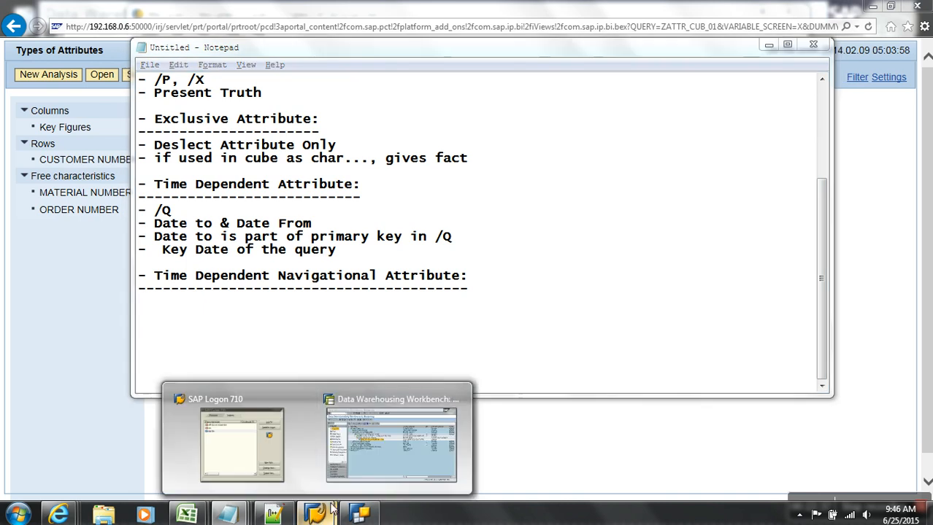
{"action": "left_click", "coordinate": [397, 464]}
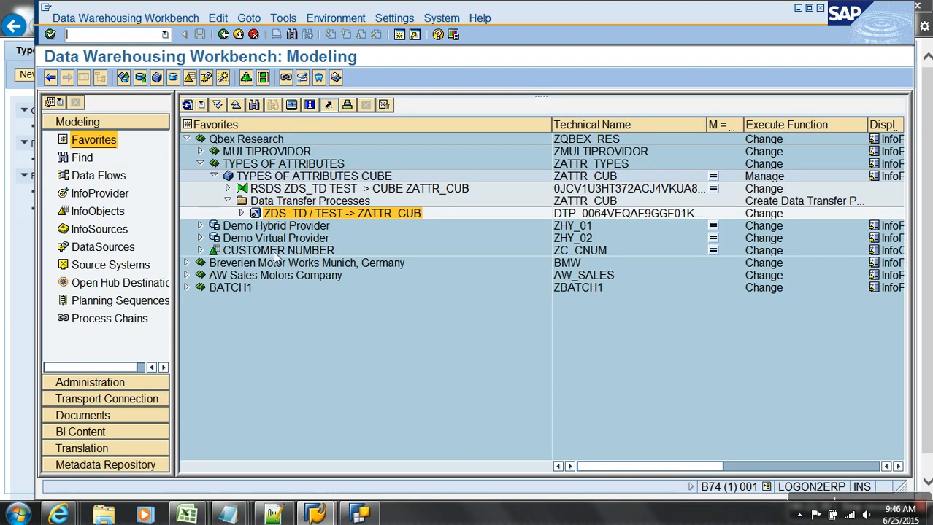
{"action": "left_click", "coordinate": [94, 211]}
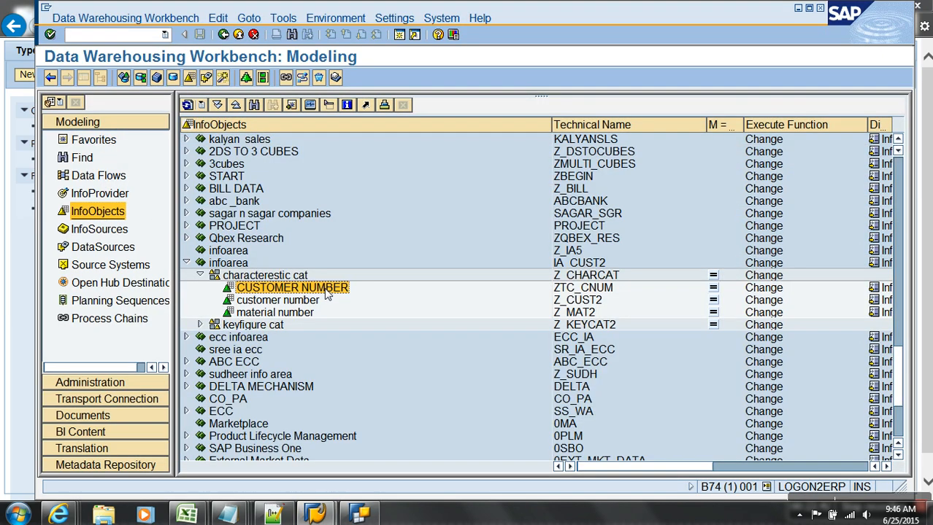
{"action": "left_click", "coordinate": [83, 78]}
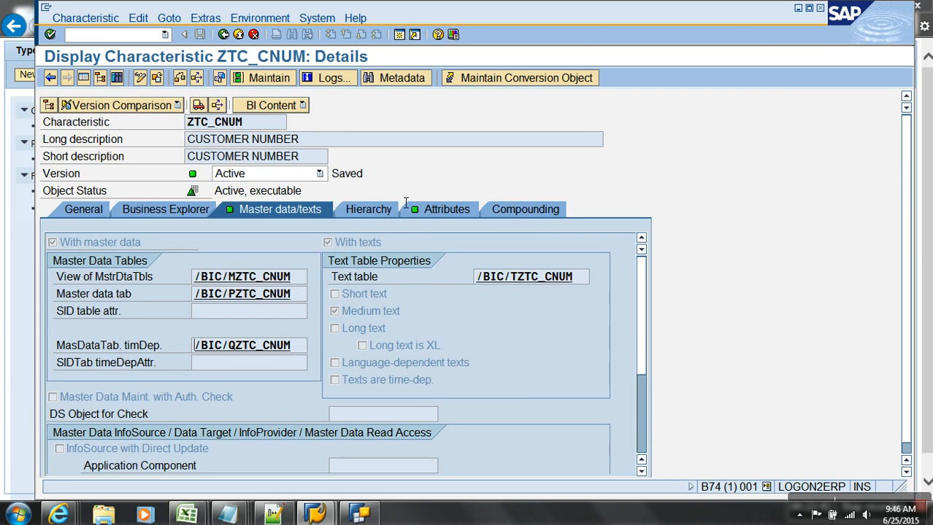
{"action": "left_click", "coordinate": [431, 209]}
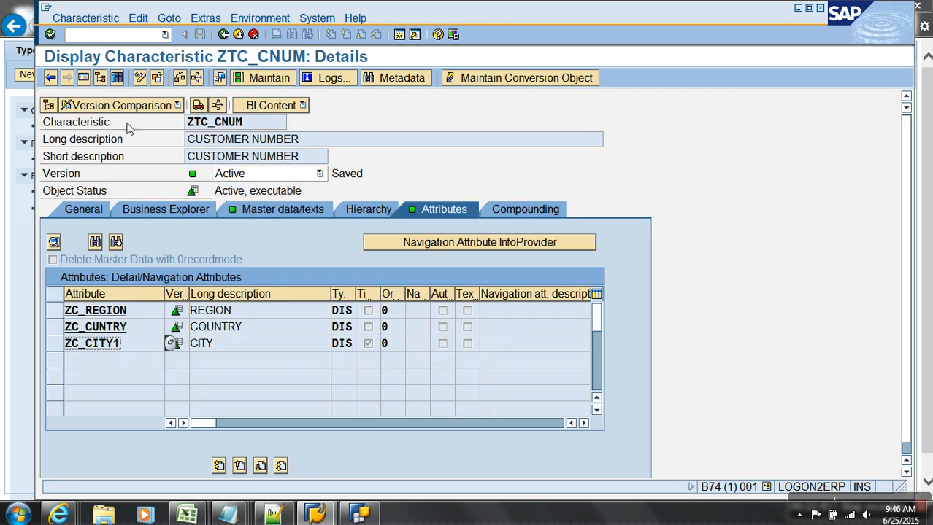
{"action": "left_click", "coordinate": [140, 77]}
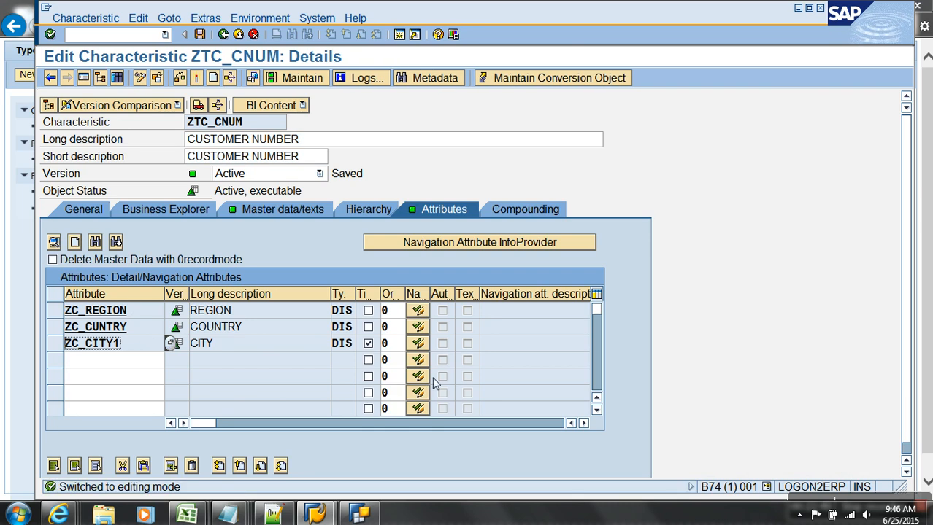
{"action": "left_click", "coordinate": [418, 343]}
{"action": "left_click", "coordinate": [467, 344]}
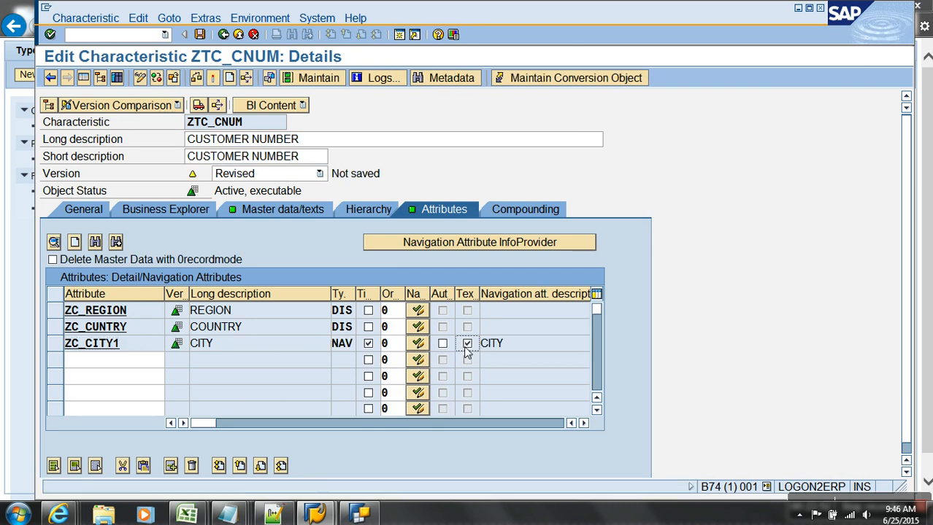
{"action": "left_click", "coordinate": [583, 424]}
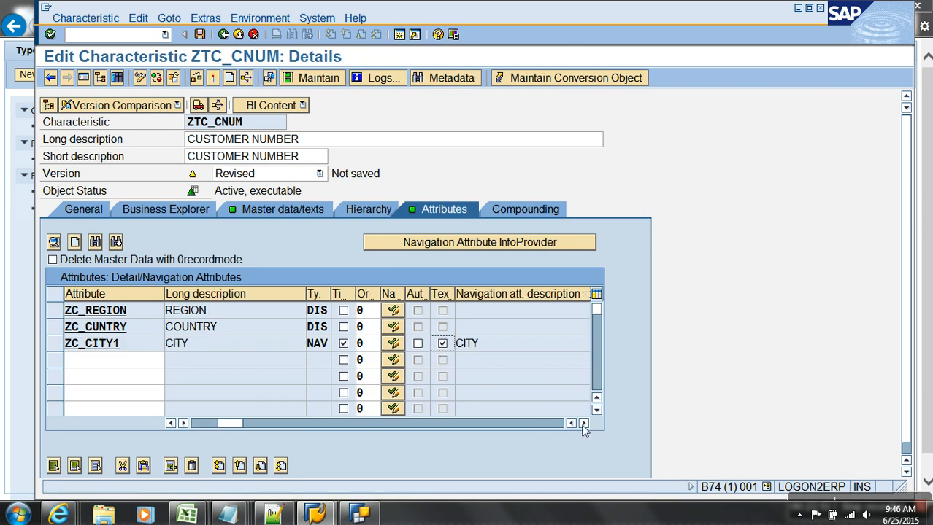
{"action": "left_click", "coordinate": [583, 424]}
{"action": "left_click", "coordinate": [583, 424]}
{"action": "left_click", "coordinate": [583, 424]}
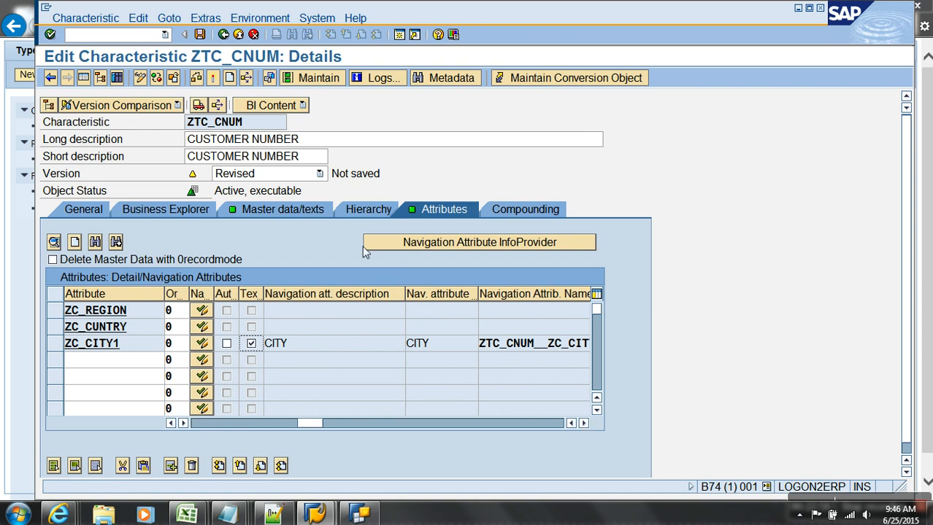
Check ZTC_CNUM and activate it, accepting the warnings.
{"action": "left_click", "coordinate": [213, 78]}
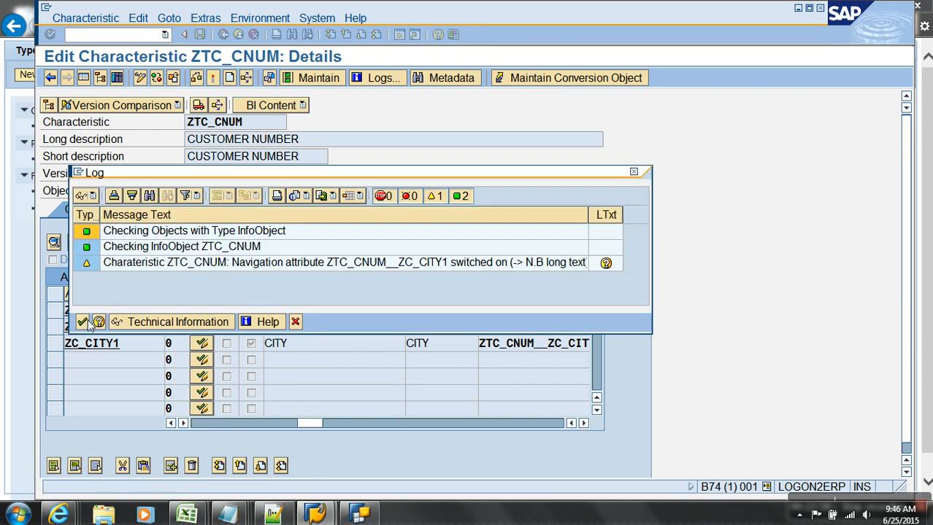
{"action": "left_click", "coordinate": [82, 322]}
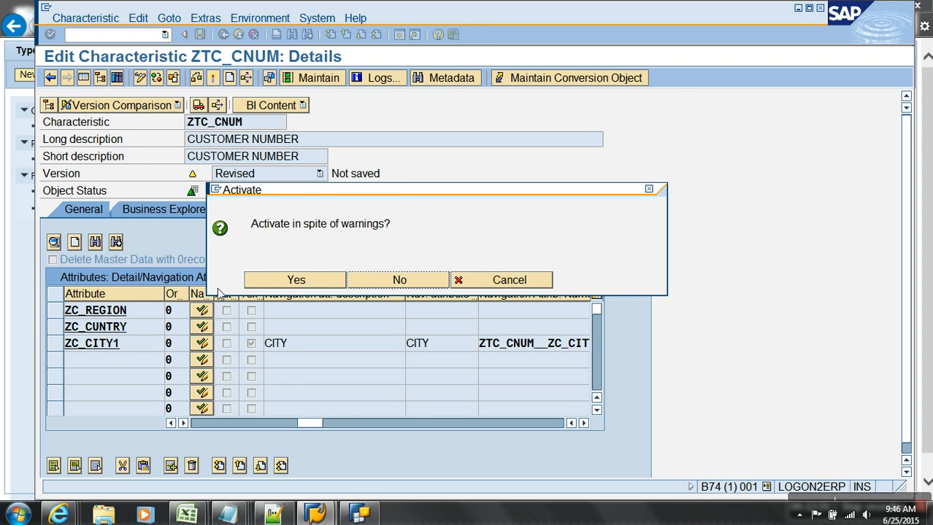
{"action": "left_click", "coordinate": [264, 283]}
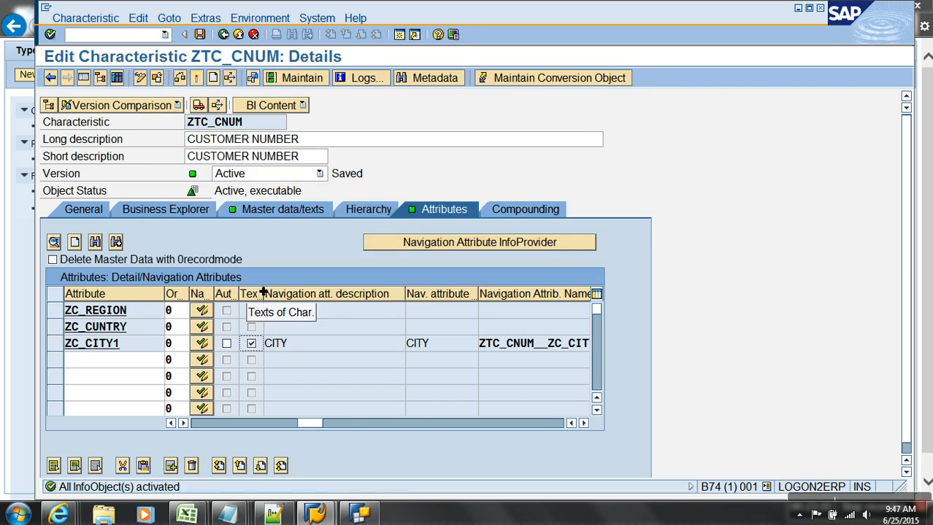
From ZTC_CNUM's master data/texts settings, open SID table /BIC/YZTC_CNUM and display its contents.
{"action": "left_click", "coordinate": [293, 210]}
{"action": "left_click", "coordinate": [250, 363]}
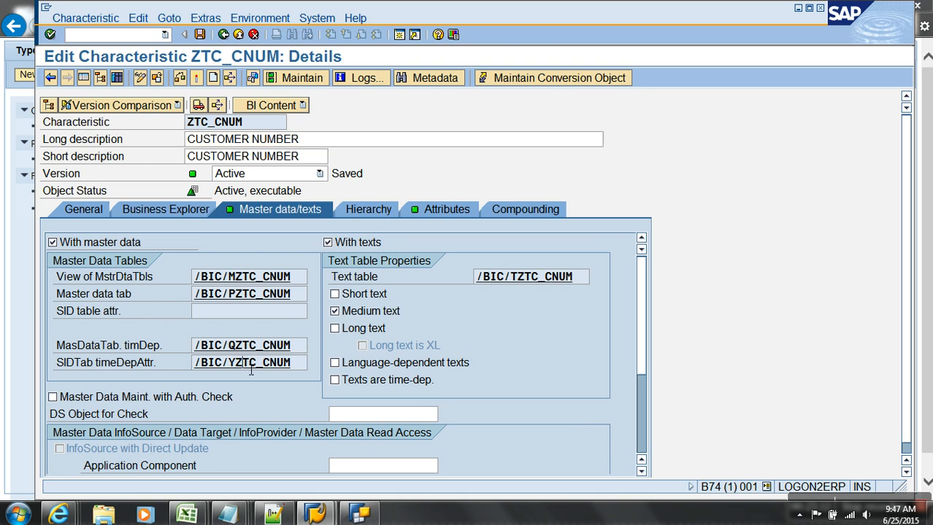
{"action": "left_click_drag", "start_coordinate": [241, 362], "coordinate": [274, 371]}
{"action": "double_click", "coordinate": [274, 369]}
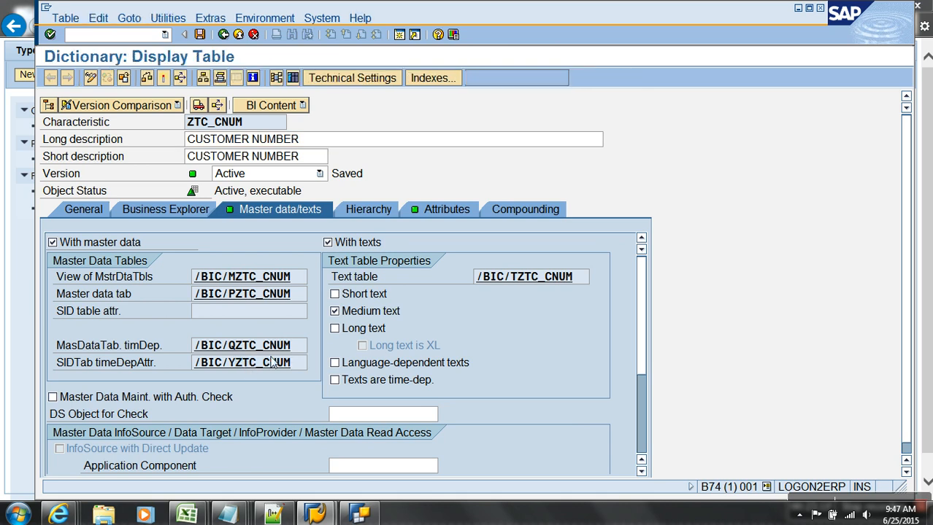
{"action": "left_click", "coordinate": [295, 79]}
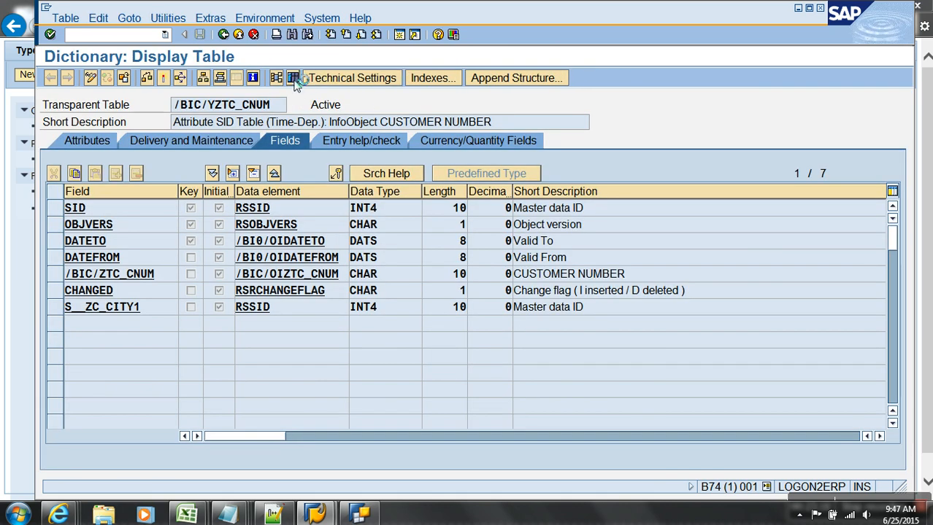
{"action": "key", "text": "F8"}
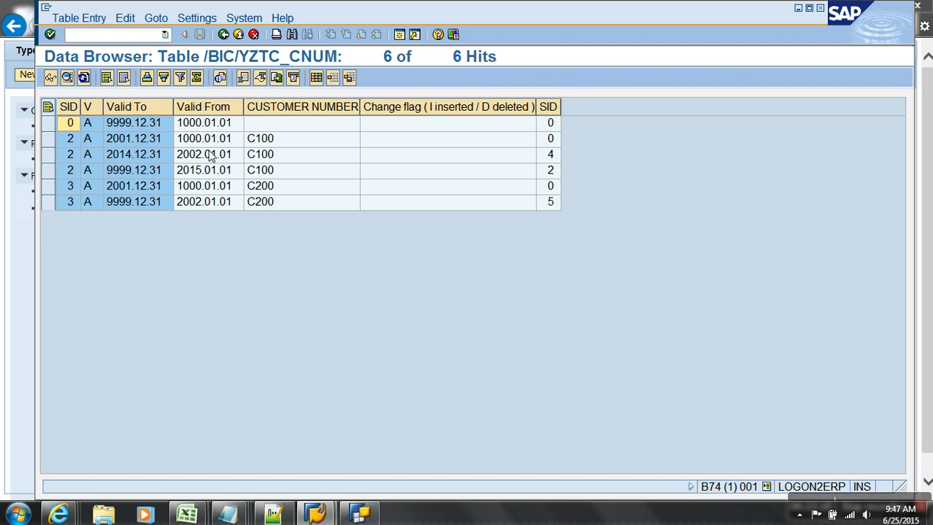
Review the six SID table entries, then go back to ZTC_CNUM's master data details.
{"action": "left_click_drag", "start_coordinate": [61, 144], "coordinate": [69, 188]}
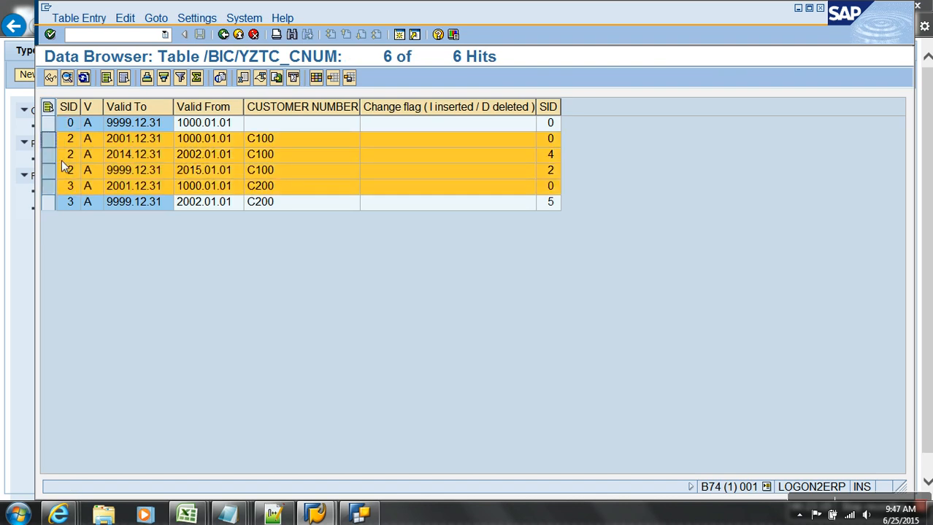
{"action": "left_click", "coordinate": [65, 159]}
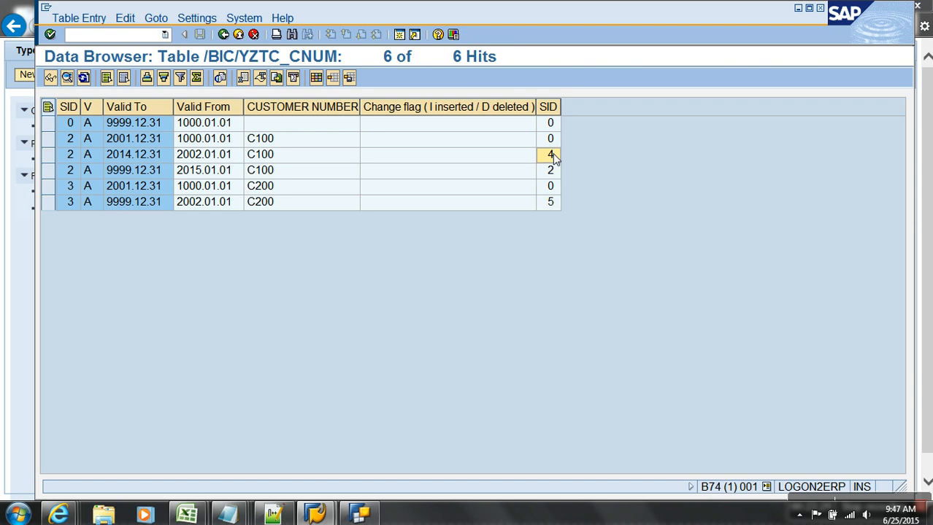
{"action": "left_click", "coordinate": [252, 35]}
{"action": "left_click", "coordinate": [244, 35]}
{"action": "left_click", "coordinate": [241, 35]}
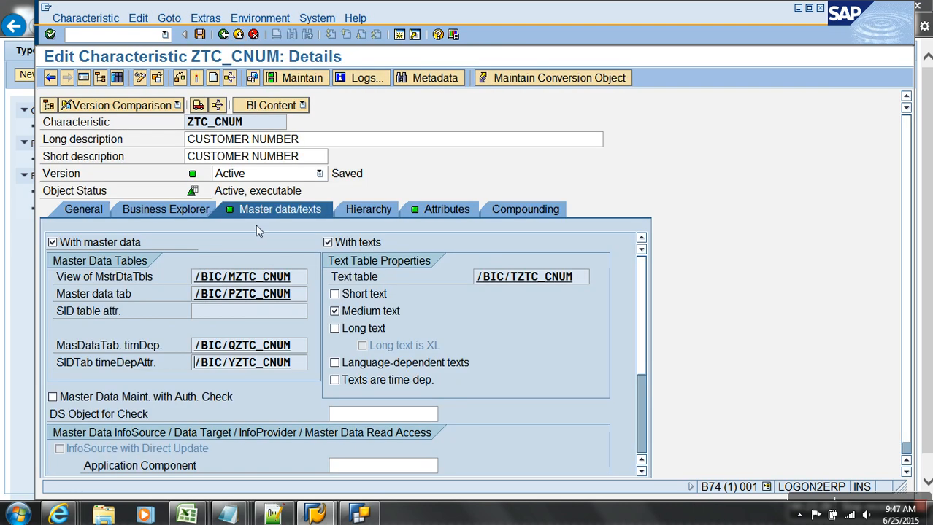
Switch on navigation attribute CITY in the TYPES OF ATTRIBUTES CUBE and activate the InfoCube.
{"action": "left_click", "coordinate": [238, 35]}
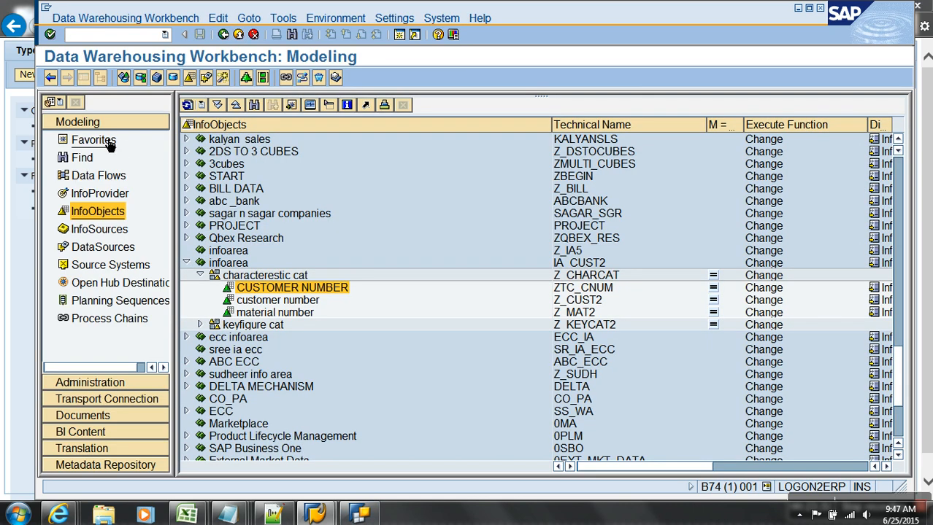
{"action": "left_click", "coordinate": [93, 140]}
{"action": "left_click", "coordinate": [294, 179]}
{"action": "right_click", "coordinate": [293, 177]}
{"action": "left_click", "coordinate": [326, 203]}
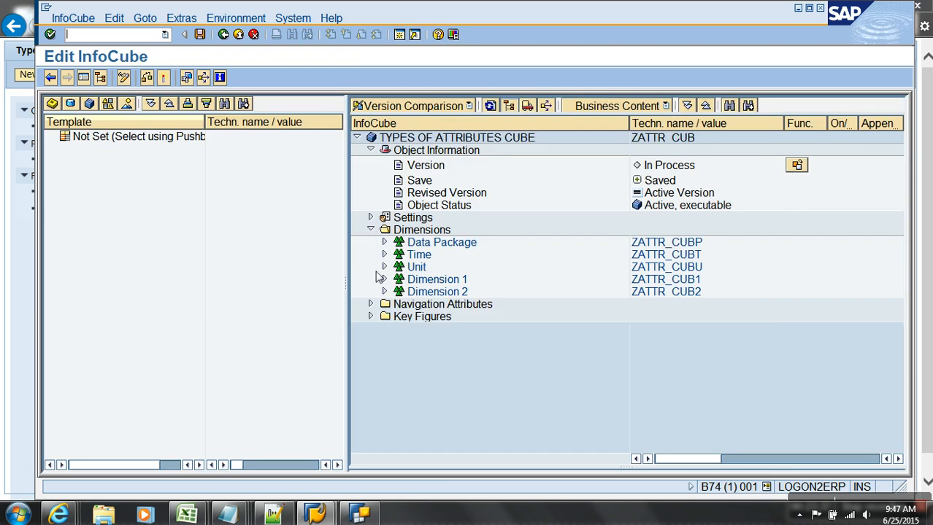
{"action": "left_click", "coordinate": [370, 305]}
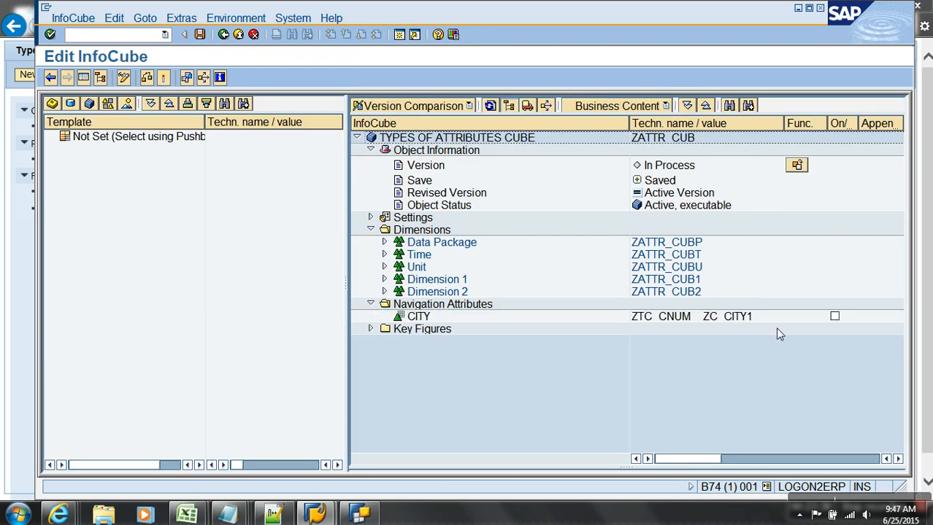
{"action": "left_click", "coordinate": [835, 316]}
{"action": "left_click", "coordinate": [163, 78]}
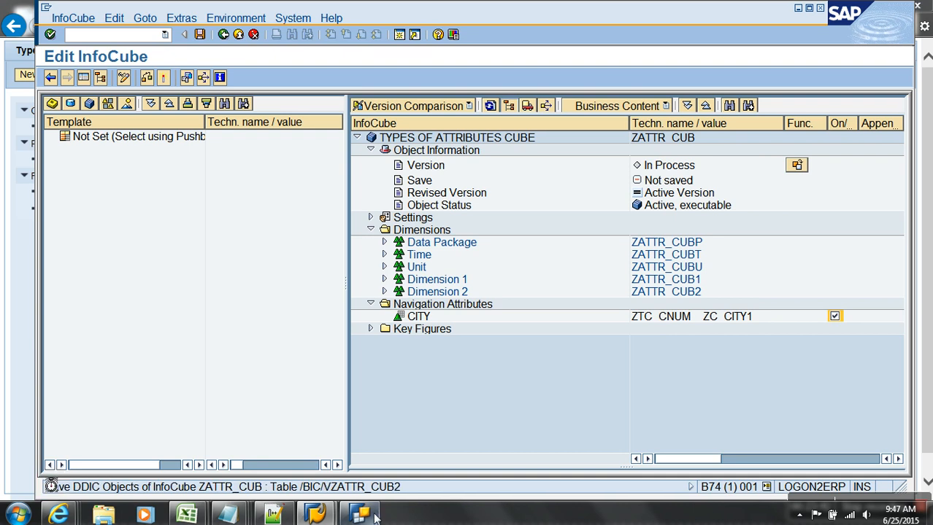
Close the old Query Designer, relaunch it and choose the sap bw system.
{"action": "left_click", "coordinate": [366, 514]}
{"action": "left_click", "coordinate": [787, 11]}
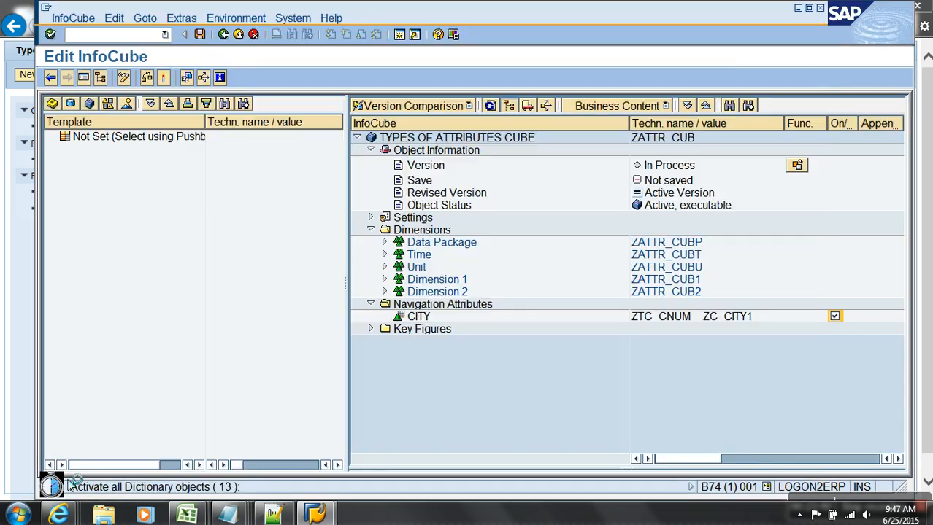
{"action": "left_click", "coordinate": [17, 516]}
{"action": "left_click", "coordinate": [44, 249]}
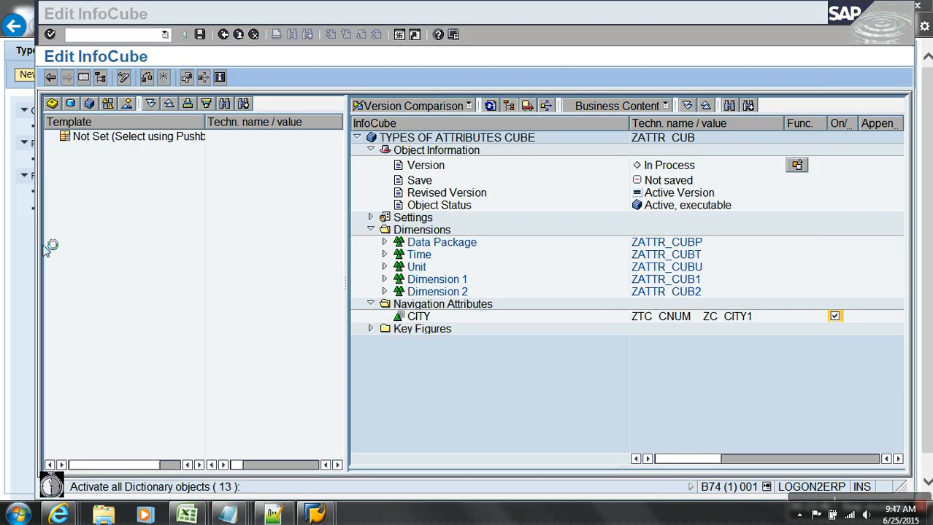
{"action": "left_click", "coordinate": [410, 237]}
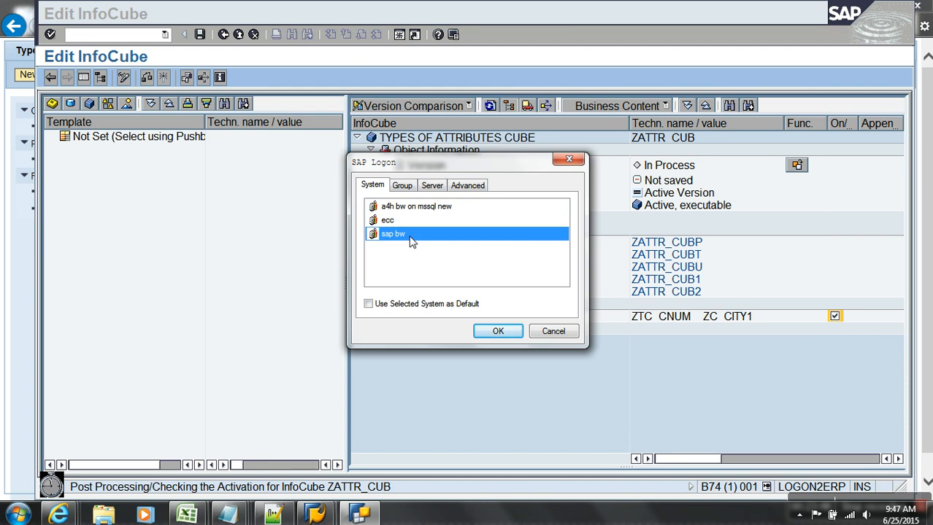
{"action": "left_click", "coordinate": [502, 332]}
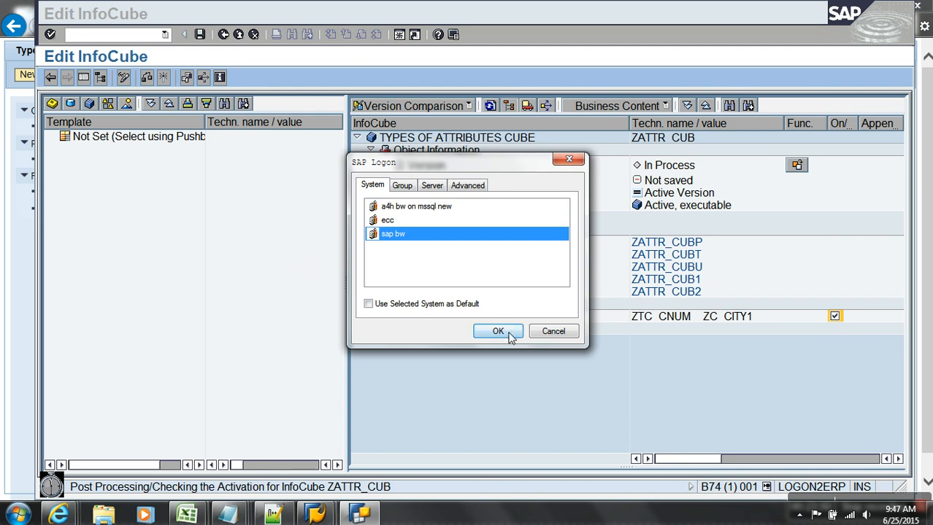
Log on with the account password, search queries for 'za' and open ZATTR_CUB_01.
{"action": "type", "text": "abc"}
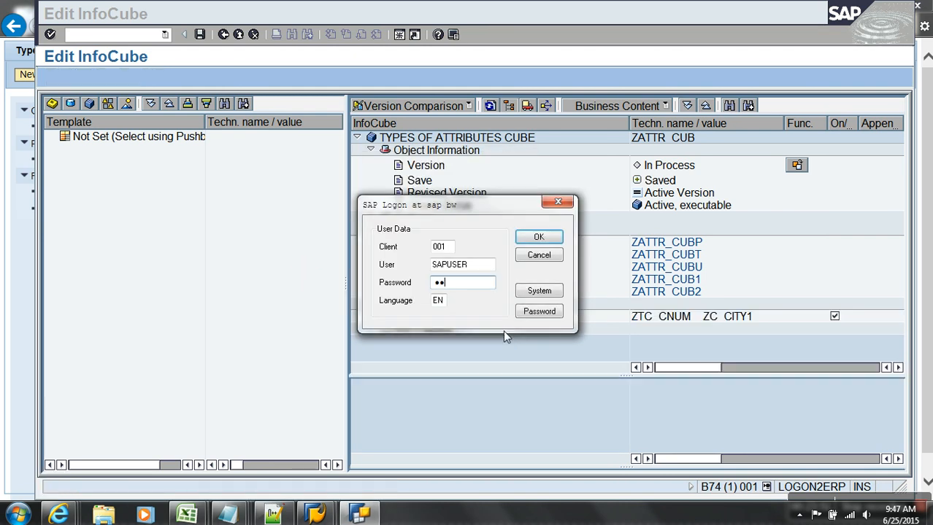
{"action": "type", "text": "abc"}
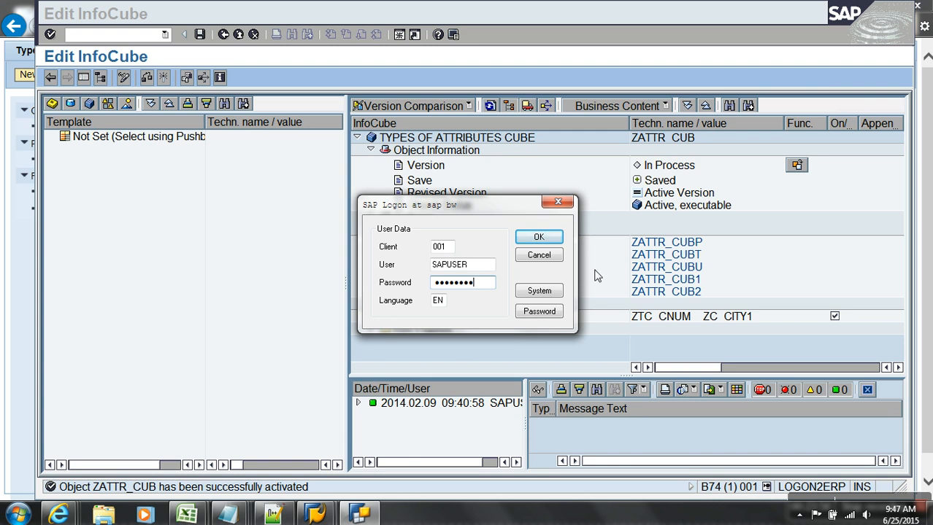
{"action": "left_click", "coordinate": [544, 238]}
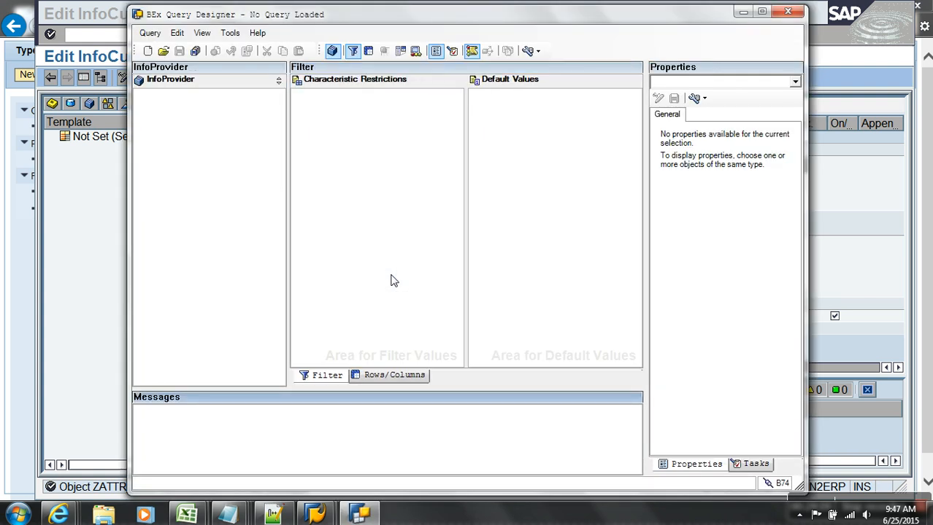
{"action": "left_click", "coordinate": [170, 55]}
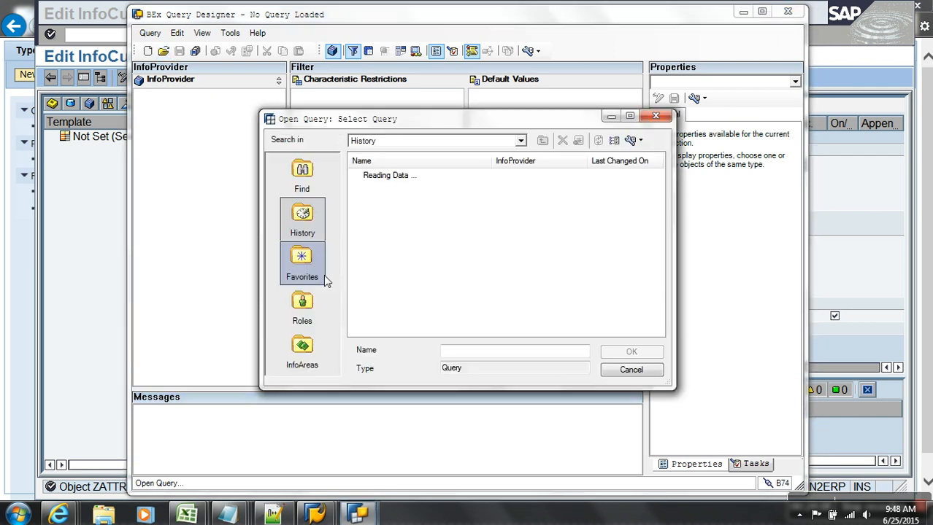
{"action": "left_click", "coordinate": [305, 184]}
{"action": "type", "text": "za"}
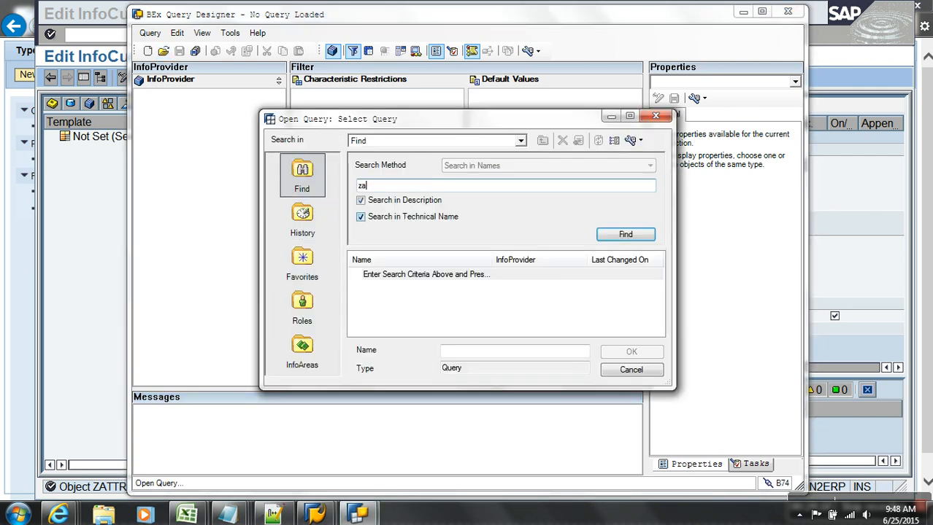
{"action": "key", "text": "Return"}
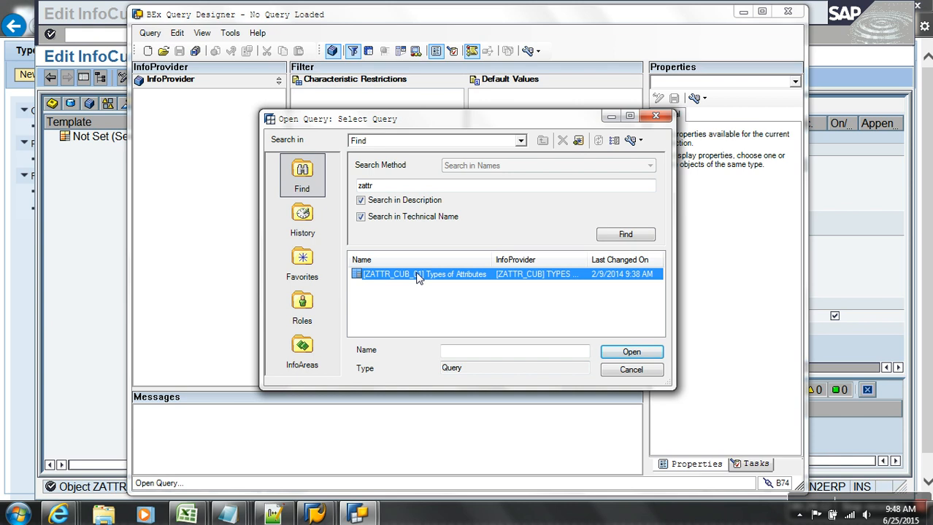
{"action": "double_click", "coordinate": [419, 276]}
Remove CUSTOMER NUMBER from the rows, maximize the designer and expand its Attributes folder.
{"action": "left_click", "coordinate": [386, 376]}
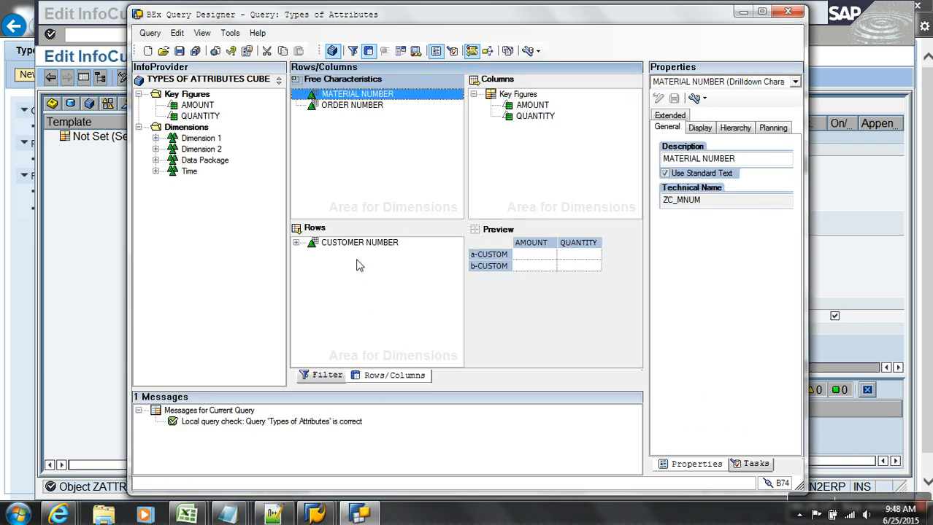
{"action": "left_click_drag", "start_coordinate": [356, 249], "coordinate": [179, 233]}
{"action": "left_click", "coordinate": [156, 138]}
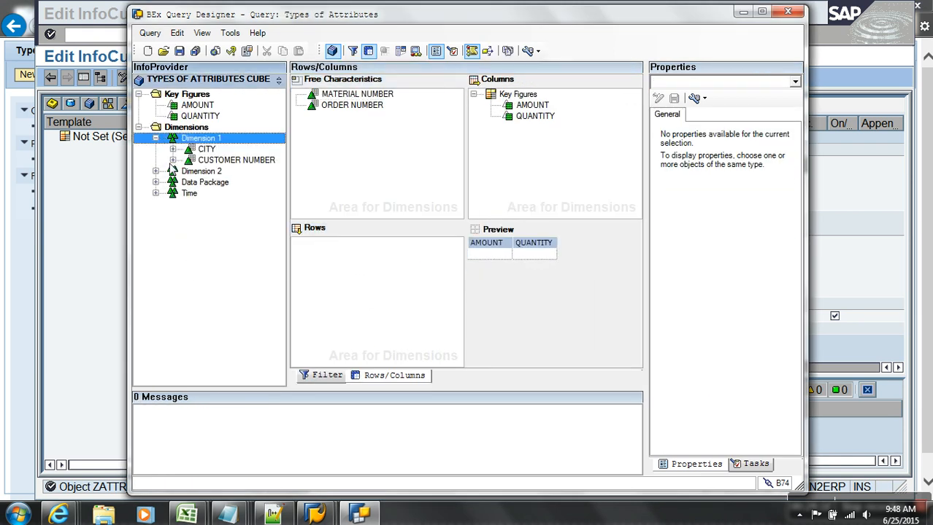
{"action": "double_click", "coordinate": [575, 16]}
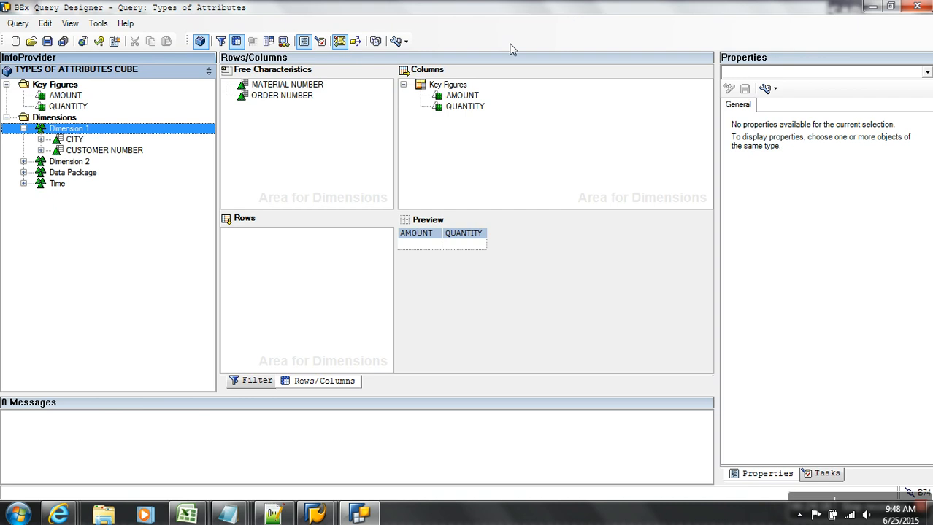
{"action": "left_click_drag", "start_coordinate": [122, 150], "coordinate": [49, 161]}
{"action": "left_click", "coordinate": [41, 150]}
{"action": "left_click", "coordinate": [58, 162]}
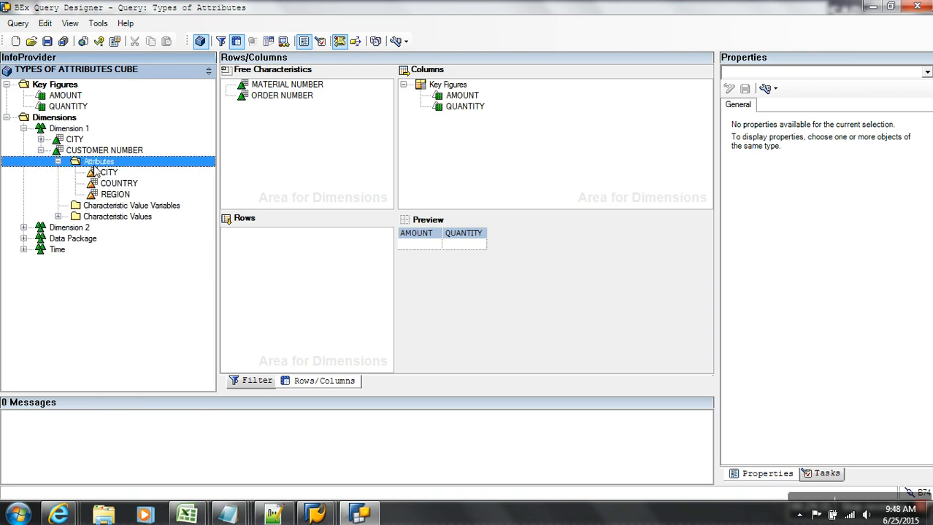
{"action": "left_click_drag", "start_coordinate": [109, 172], "coordinate": [220, 226]}
Place CUSTOMER NUMBER, its CITY attribute and Dimension 1's navigational CITY in the rows, then save.
{"action": "left_click_drag", "start_coordinate": [100, 149], "coordinate": [306, 270]}
{"action": "left_click_drag", "start_coordinate": [111, 173], "coordinate": [276, 246]}
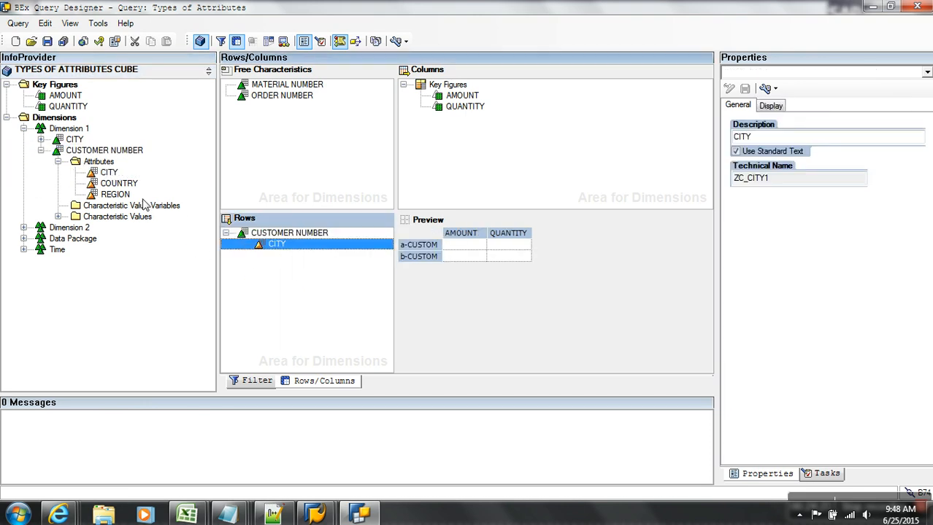
{"action": "left_click", "coordinate": [76, 140]}
{"action": "left_click", "coordinate": [395, 41]}
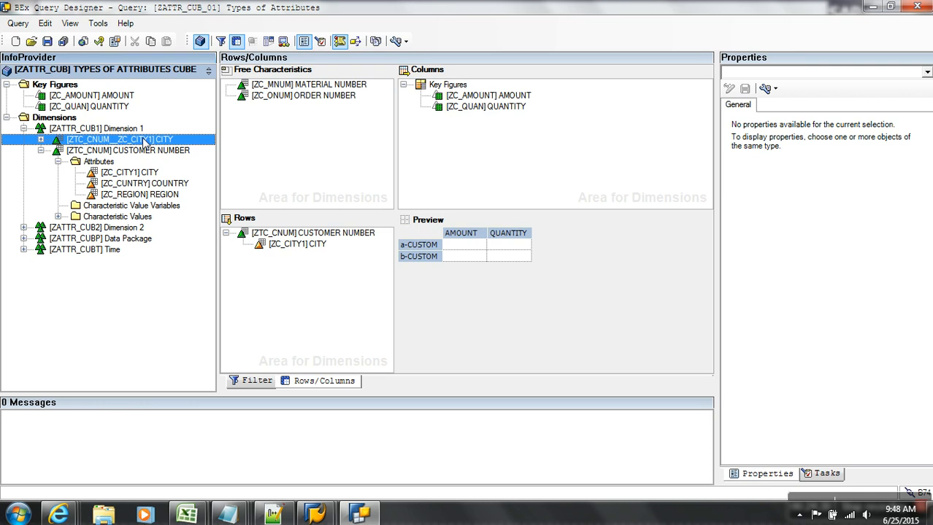
{"action": "left_click_drag", "start_coordinate": [145, 143], "coordinate": [289, 265]}
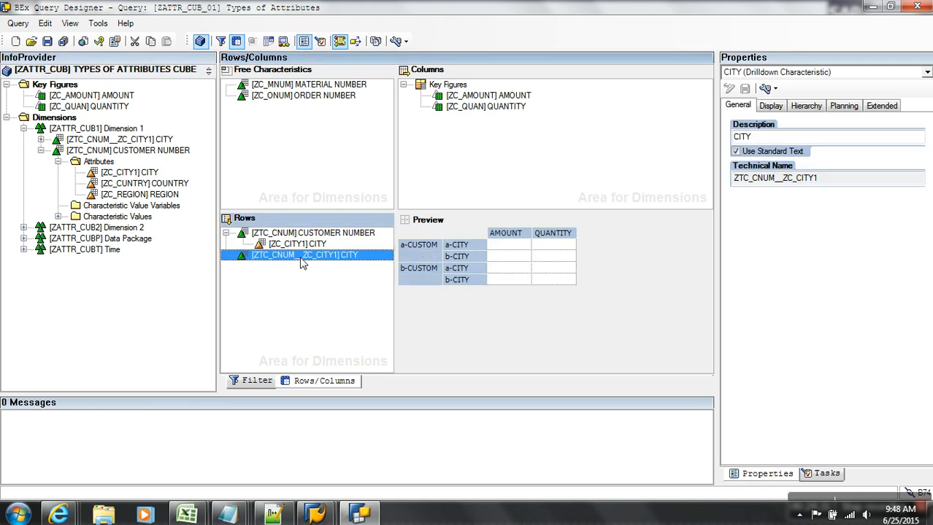
{"action": "left_click", "coordinate": [46, 41]}
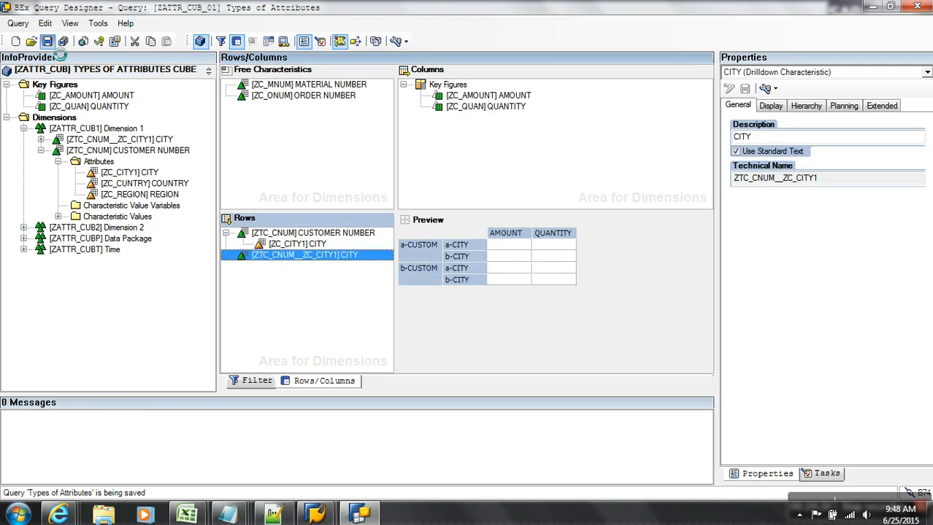
Refresh the Types of Attributes web report and move CUSTOMER NUMBER out to free characteristics.
{"action": "mouse_move", "coordinate": [59, 515]}
{"action": "left_click", "coordinate": [872, 438]}
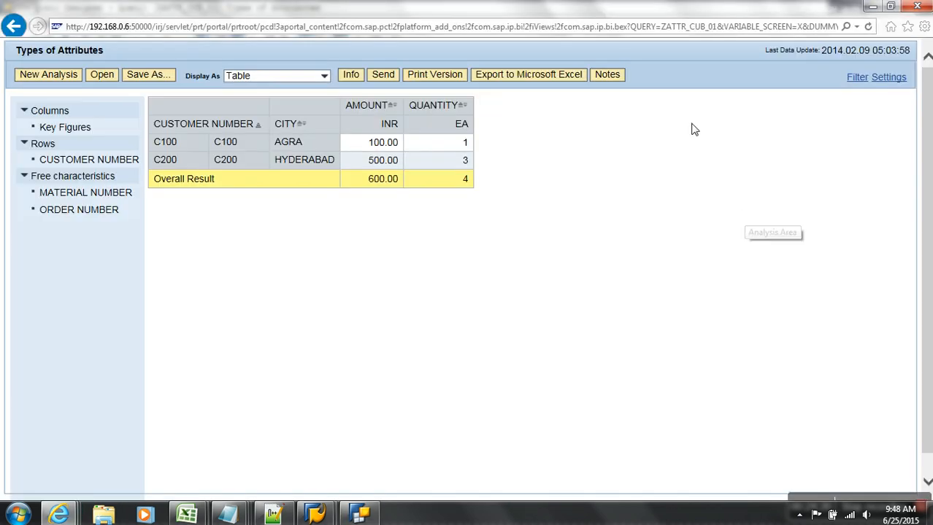
{"action": "left_click", "coordinate": [867, 27]}
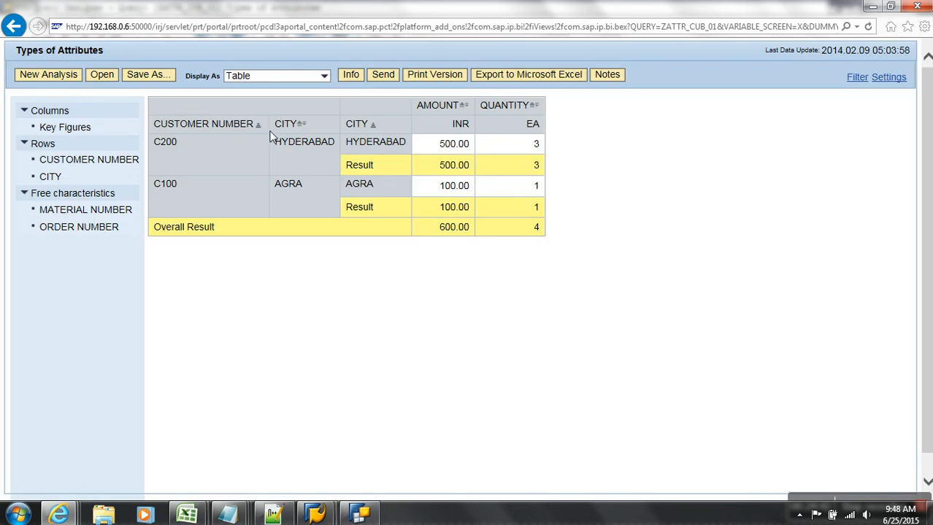
{"action": "left_click_drag", "start_coordinate": [133, 154], "coordinate": [188, 257]}
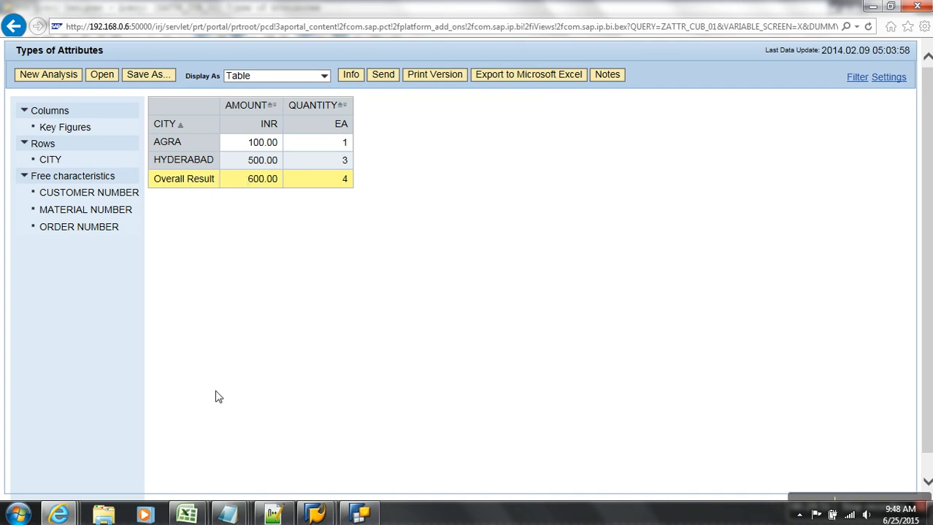
Add a '- /Y' line and paste the navigational attribute note lines below it.
{"action": "mouse_move", "coordinate": [227, 515]}
{"action": "left_click", "coordinate": [665, 482]}
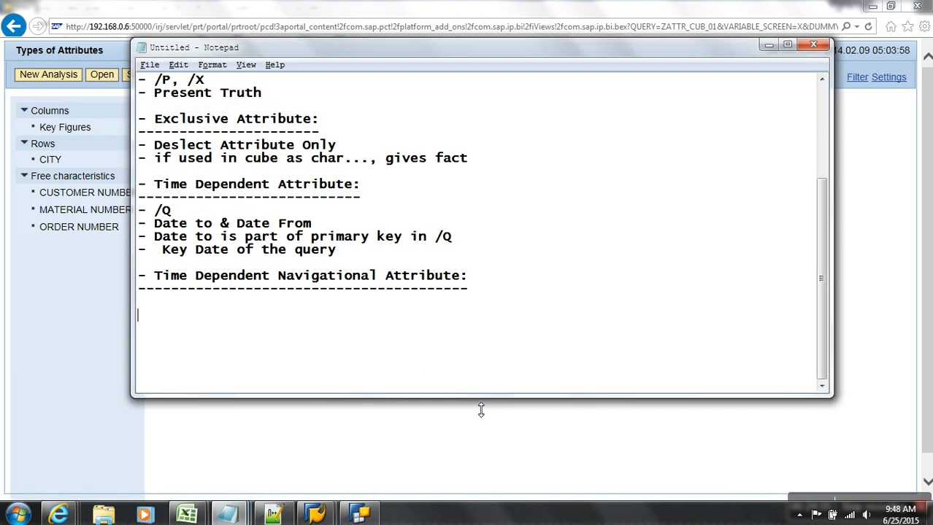
{"action": "type", "text": "- /Y"}
{"action": "key", "text": "Return"}
{"action": "key", "text": "Return"}
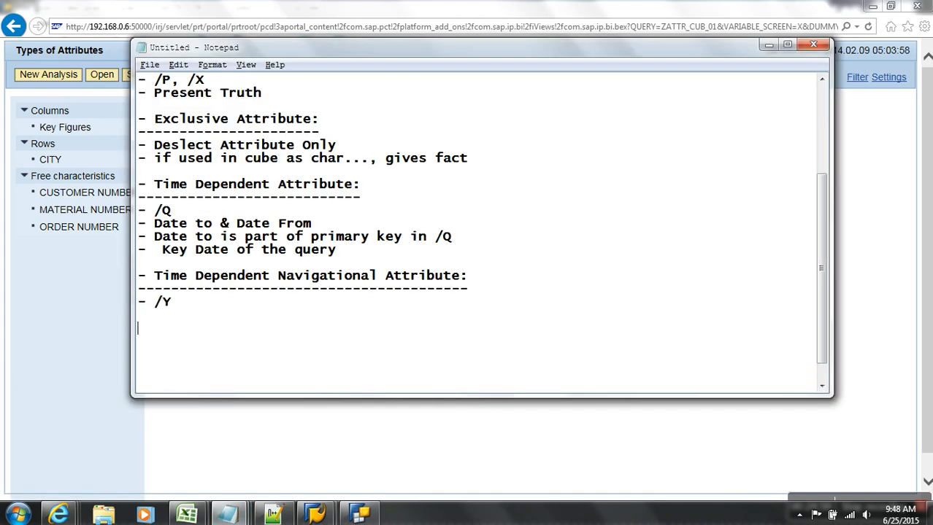
{"action": "scroll", "coordinate": [394, 368], "scroll_direction": "up", "scroll_amount": 3}
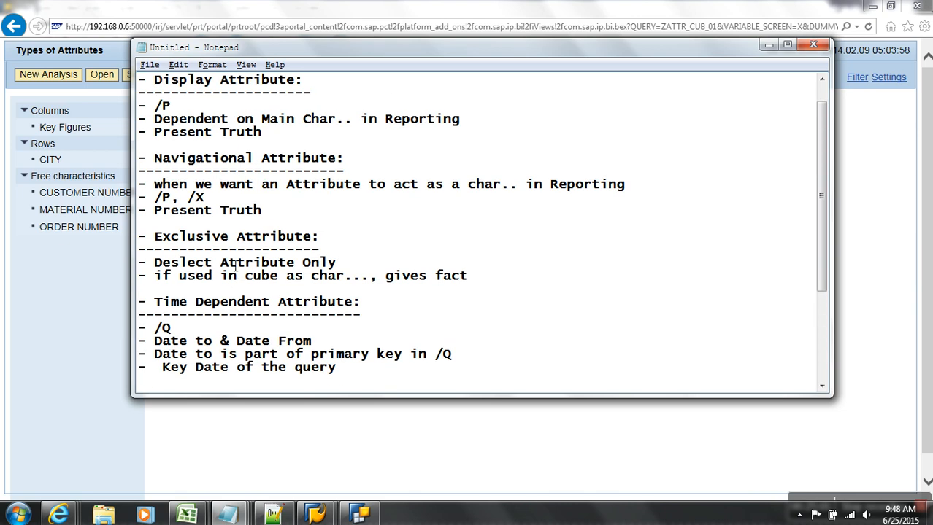
{"action": "left_click_drag", "start_coordinate": [261, 211], "coordinate": [123, 191]}
{"action": "key", "text": "ctrl+c"}
{"action": "scroll", "coordinate": [182, 219], "scroll_direction": "down", "scroll_amount": 4}
{"action": "left_click", "coordinate": [216, 290]}
{"action": "key", "text": "ctrl+v"}
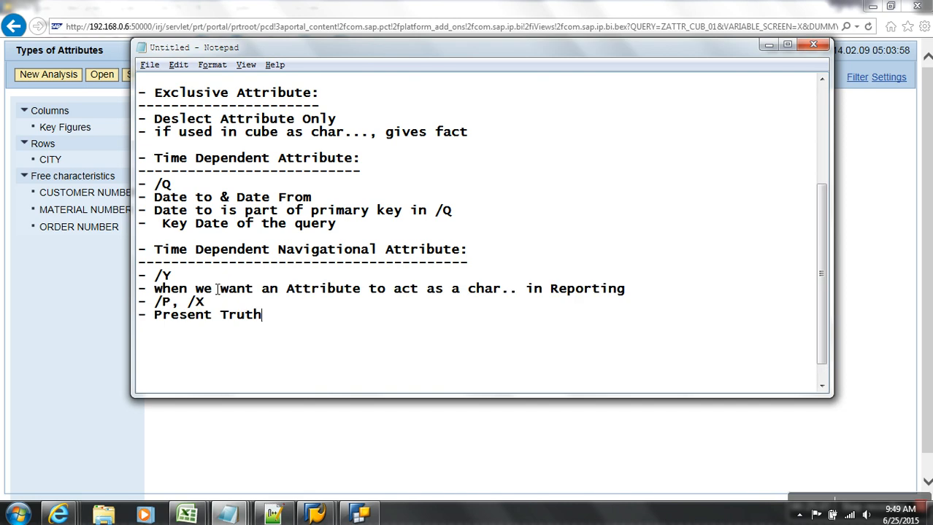
Delete the /P, /X and Present Truth lines and paste the four /Q date lines.
{"action": "left_click_drag", "start_coordinate": [220, 305], "coordinate": [139, 305]}
{"action": "key", "text": "BackSpace"}
{"action": "key", "text": "BackSpace"}
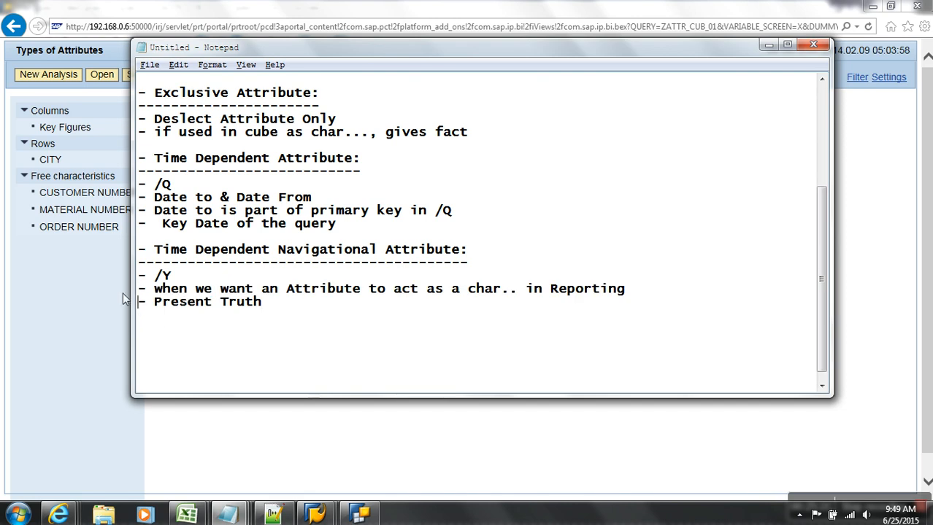
{"action": "left_click_drag", "start_coordinate": [280, 308], "coordinate": [57, 310]}
{"action": "key", "text": "BackSpace"}
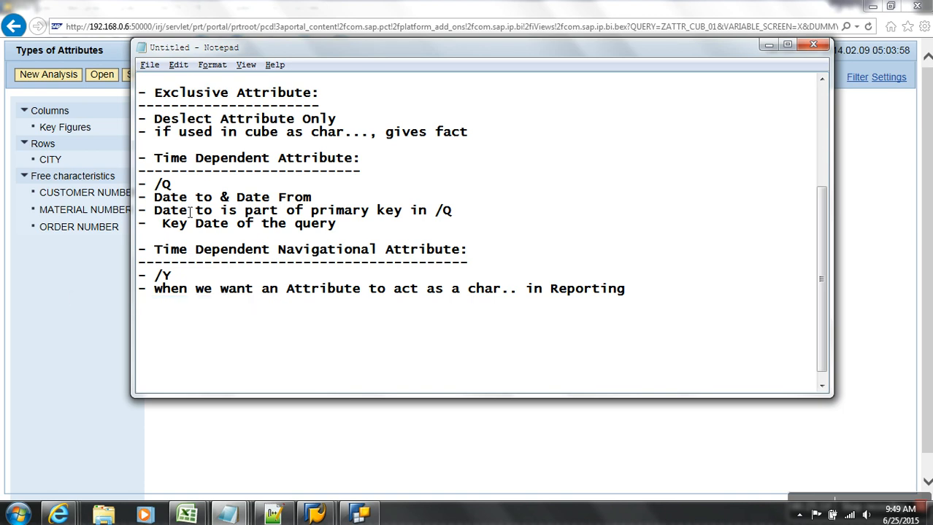
{"action": "left_click_drag", "start_coordinate": [372, 229], "coordinate": [111, 188]}
{"action": "key", "text": "ctrl+c"}
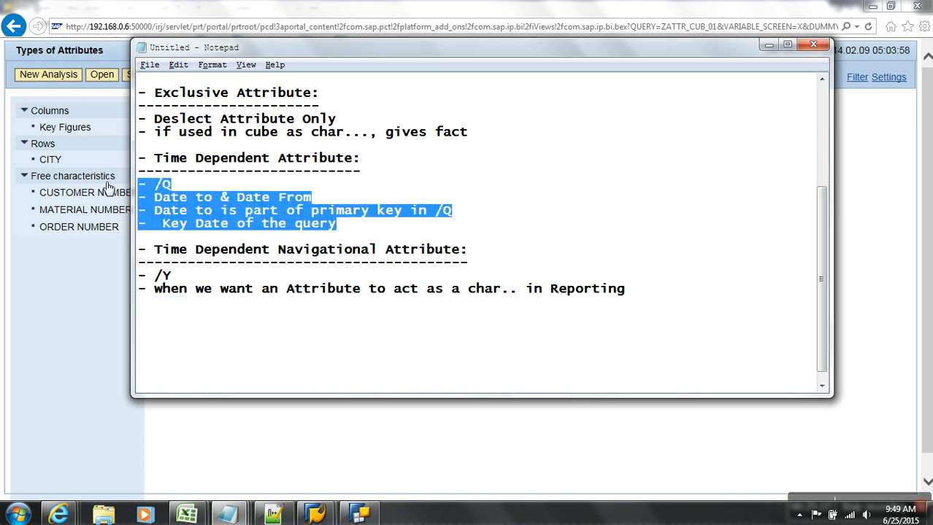
{"action": "left_click", "coordinate": [176, 322]}
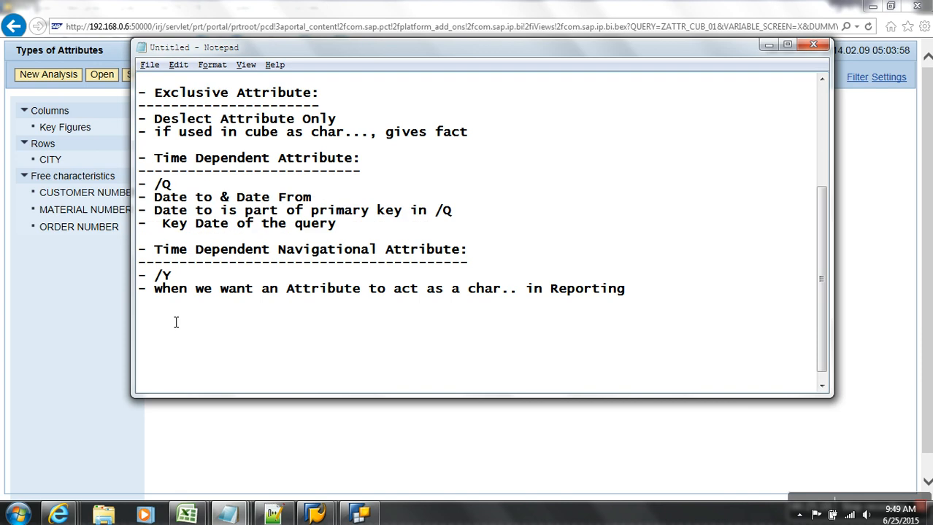
{"action": "key", "text": "ctrl+v"}
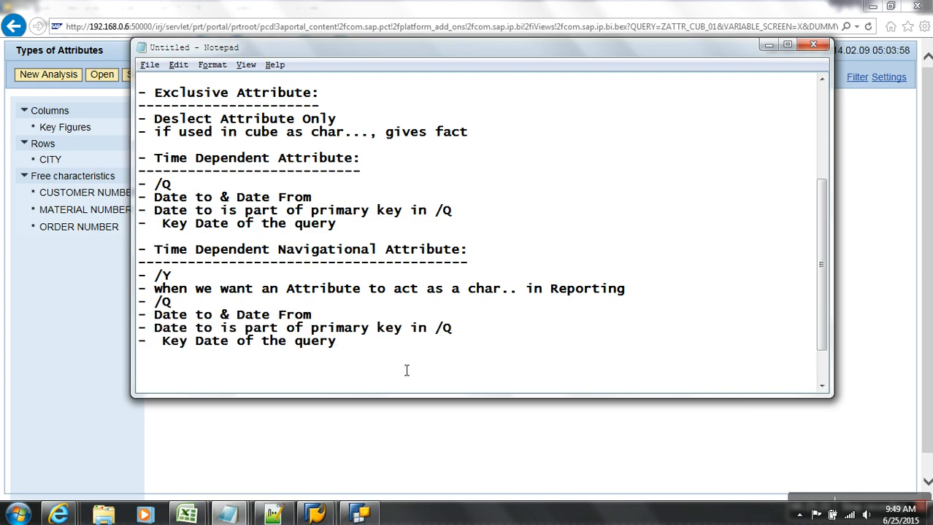
{"action": "key", "text": "Return"}
{"action": "key", "text": "Return"}
{"action": "key", "text": "Return"}
Write a dashed-underlined 'Compounding Attribute:' heading, point '- Superior Infoobject', and a new '-' bullet.
{"action": "type", "text": "- Com"}
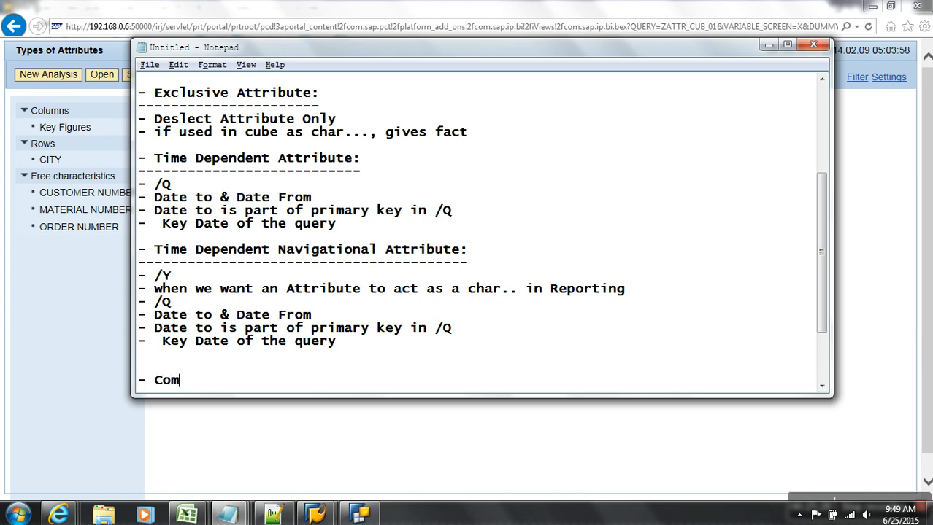
{"action": "type", "text": "poundin"}
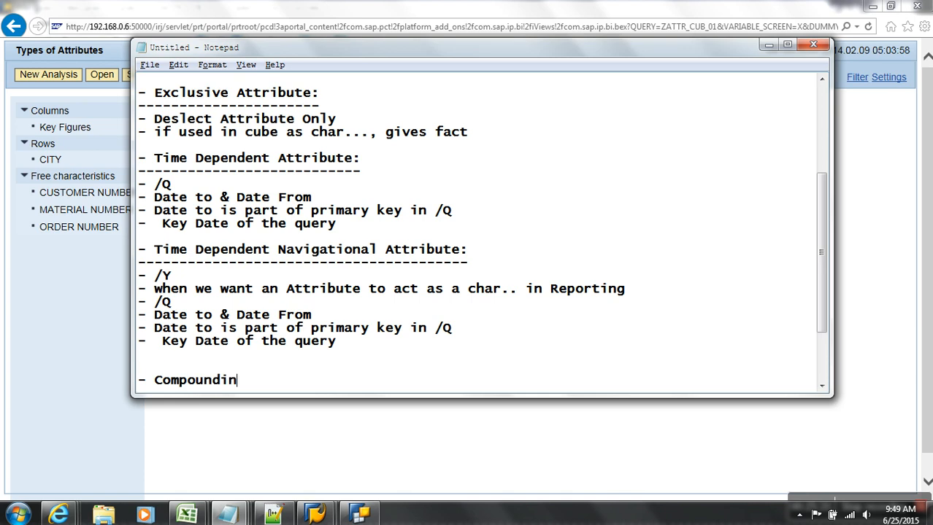
{"action": "type", "text": "g Attribute:"}
{"action": "key", "text": "Return"}
{"action": "type", "text": "-----------------------"}
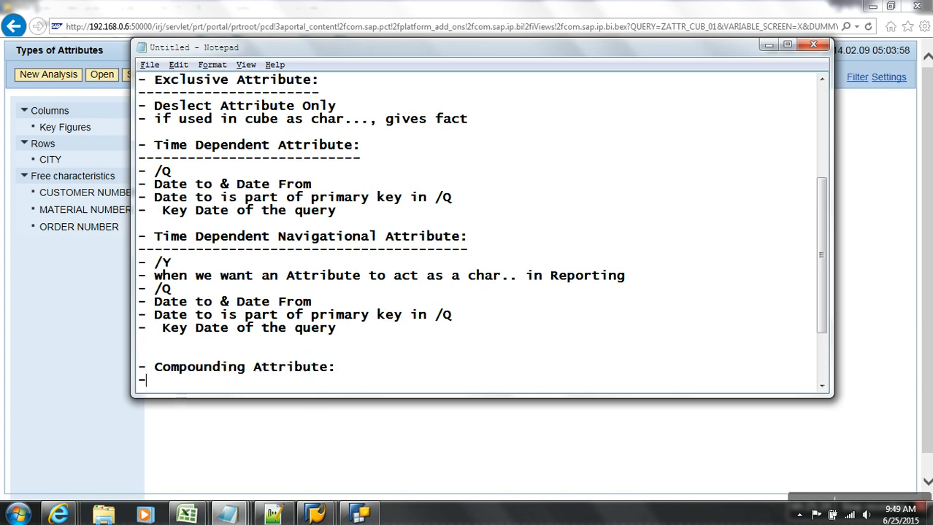
{"action": "key", "text": "Return"}
{"action": "key", "text": "Return"}
{"action": "key", "text": "Return"}
{"action": "key", "text": "Return"}
{"action": "key", "text": "Return"}
{"action": "key", "text": "Return"}
{"action": "key", "text": "Return"}
{"action": "key", "text": "Return"}
{"action": "key", "text": "Return"}
{"action": "key", "text": "Return"}
{"action": "key", "text": "Return"}
{"action": "key", "text": "Return"}
{"action": "key", "text": "Return"}
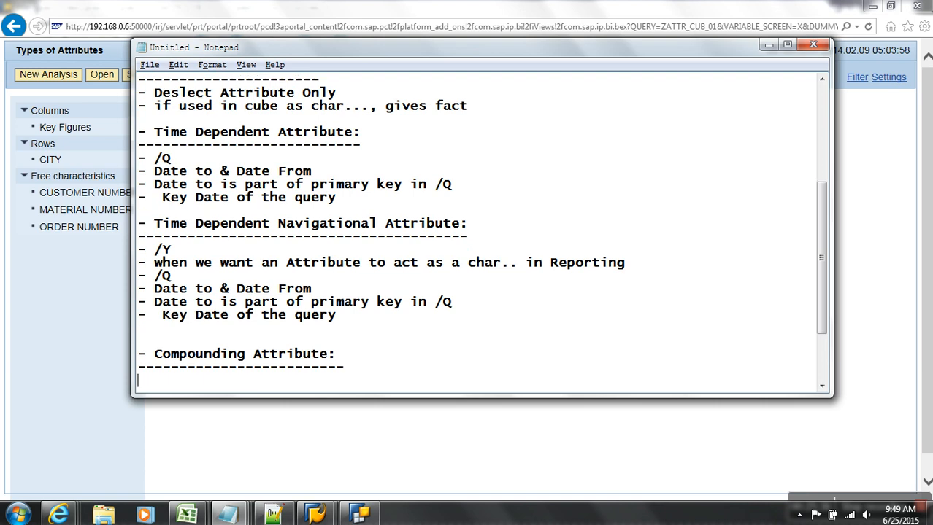
{"action": "left_click", "coordinate": [223, 239]}
{"action": "type", "text": "- Su"}
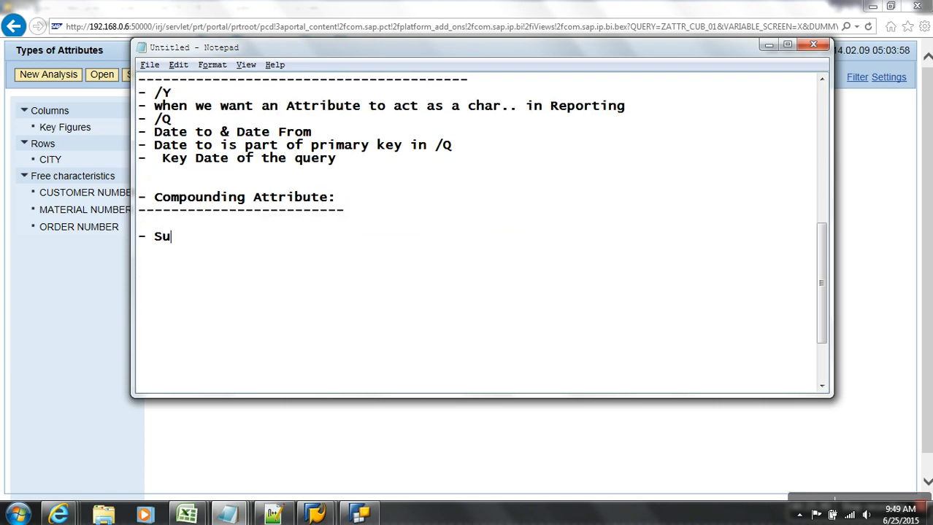
{"action": "type", "text": "perior I"}
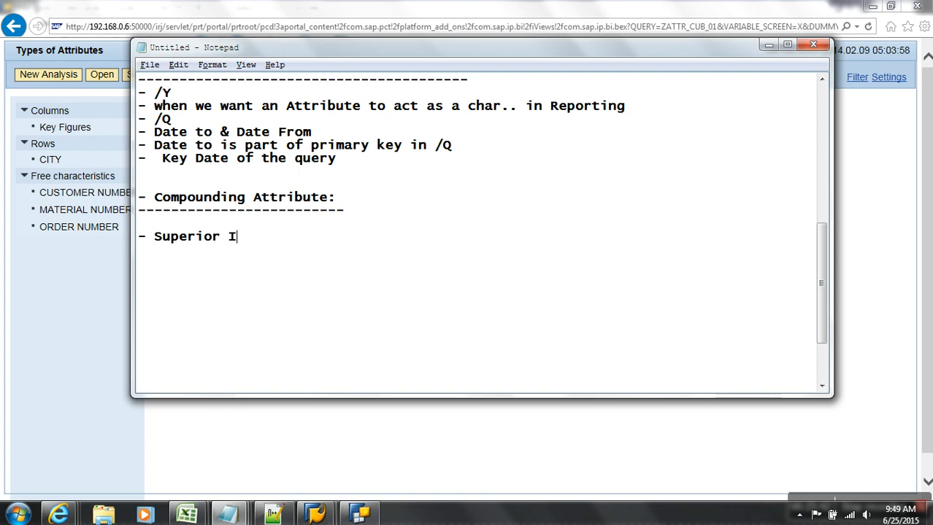
{"action": "type", "text": "nfoobject"}
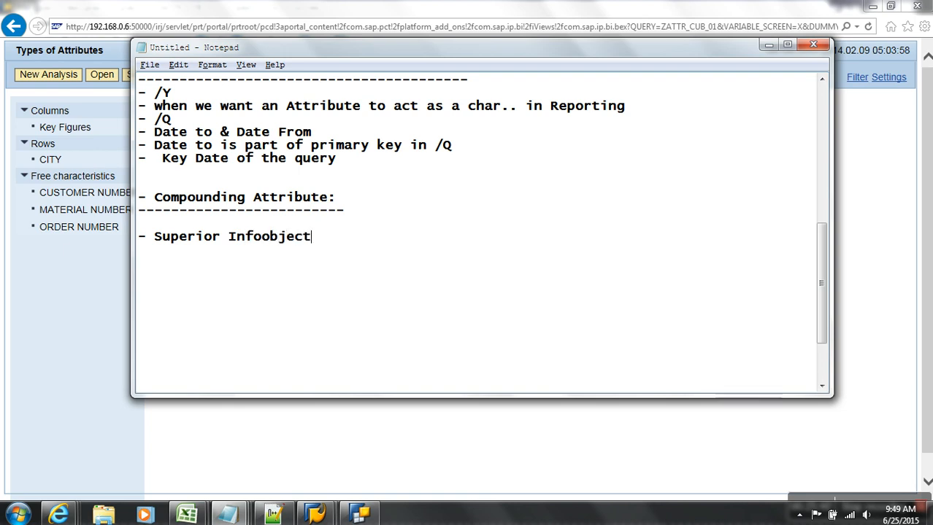
{"action": "key", "text": "Return"}
{"action": "type", "text": "-"}
From the InfoObjects tree, start a new characteristic zplant described 'Plant' in the characteristic catalog.
{"action": "left_click", "coordinate": [315, 515]}
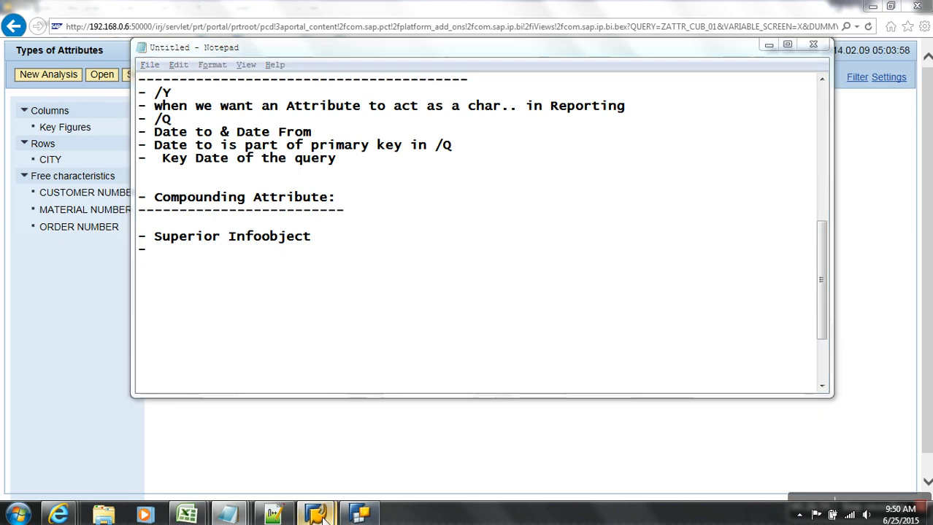
{"action": "left_click", "coordinate": [330, 476]}
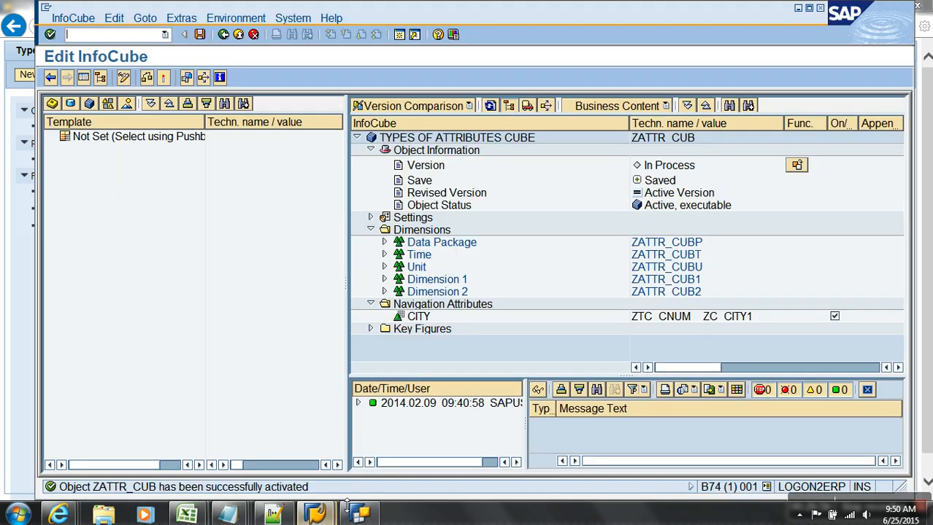
{"action": "left_click", "coordinate": [236, 35]}
{"action": "left_click", "coordinate": [123, 211]}
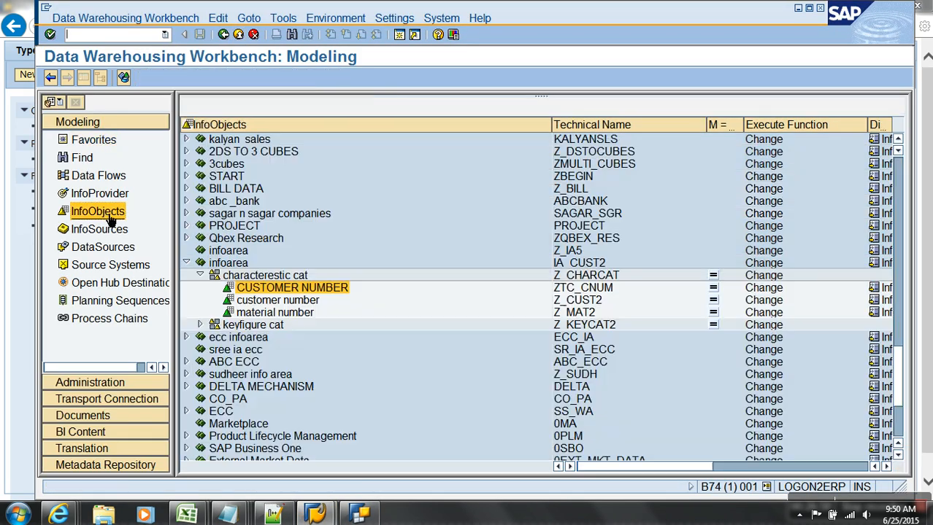
{"action": "right_click", "coordinate": [288, 277]}
{"action": "left_click", "coordinate": [317, 374]}
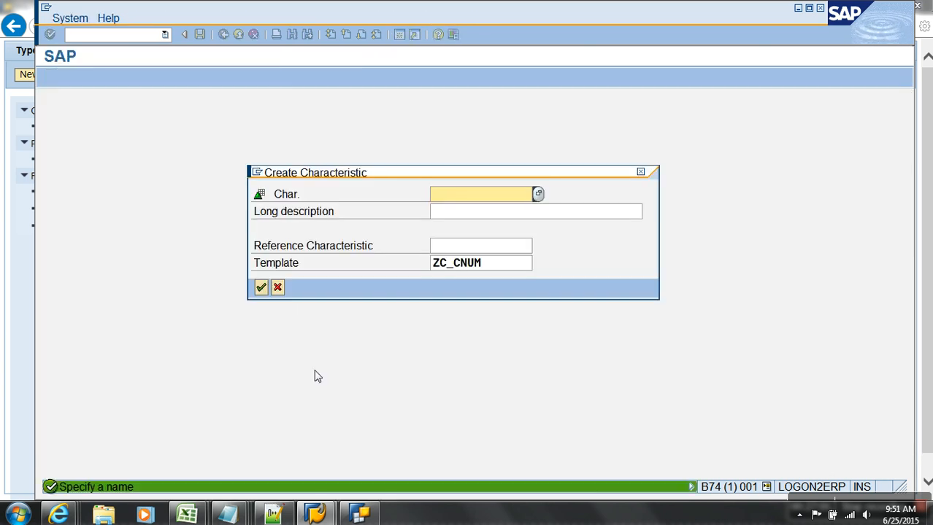
{"action": "type", "text": "zplant"}
{"action": "key", "text": "Tab"}
{"action": "type", "text": "Plant"}
{"action": "key", "text": "Return"}
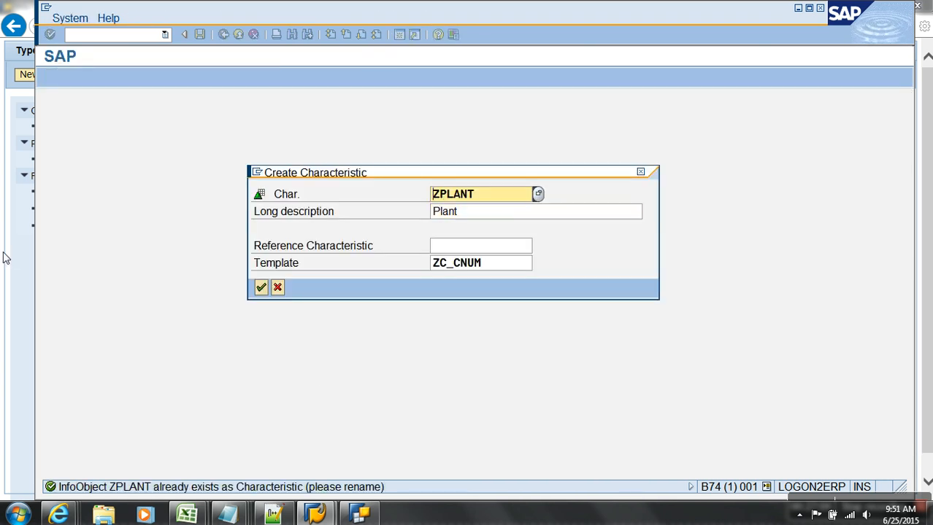
Rename the characteristic to PLANT, create and activate it, then return to the tree.
{"action": "key", "text": "Delete"}
{"action": "type", "text": "y"}
{"action": "key", "text": "Return"}
{"action": "key", "text": "Delete"}
{"action": "key", "text": "Return"}
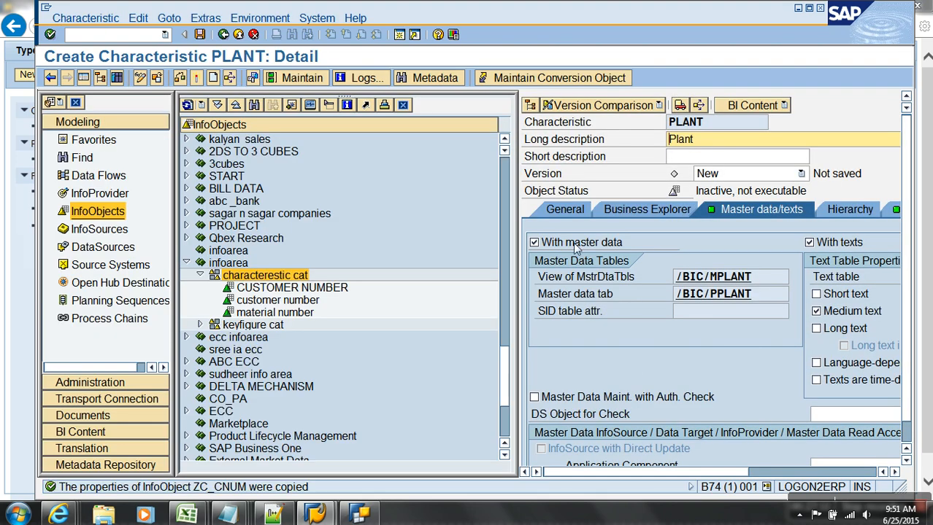
{"action": "left_click", "coordinate": [561, 216]}
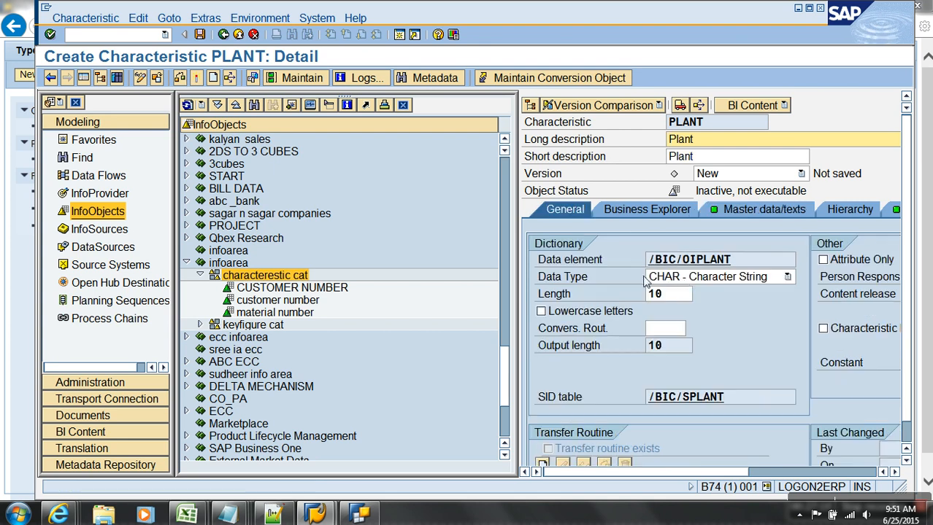
{"action": "left_click", "coordinate": [195, 77]}
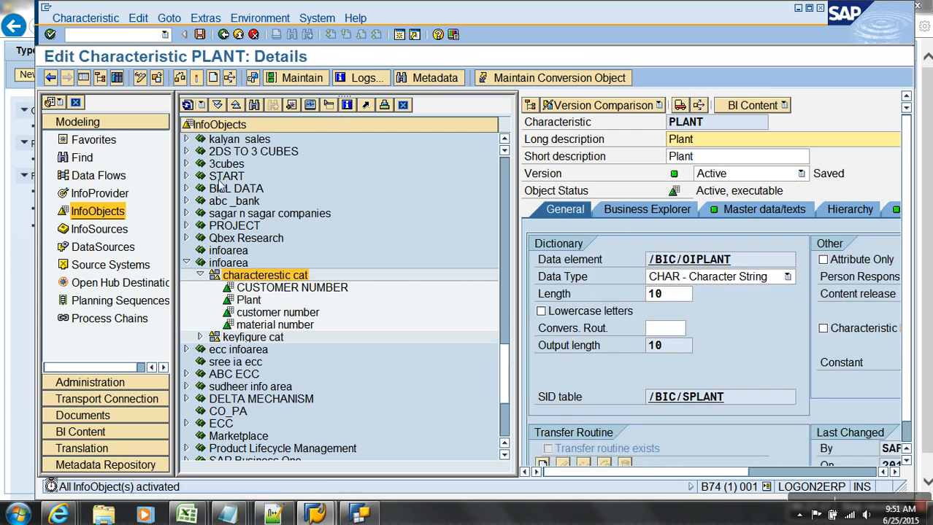
{"action": "left_click", "coordinate": [238, 34]}
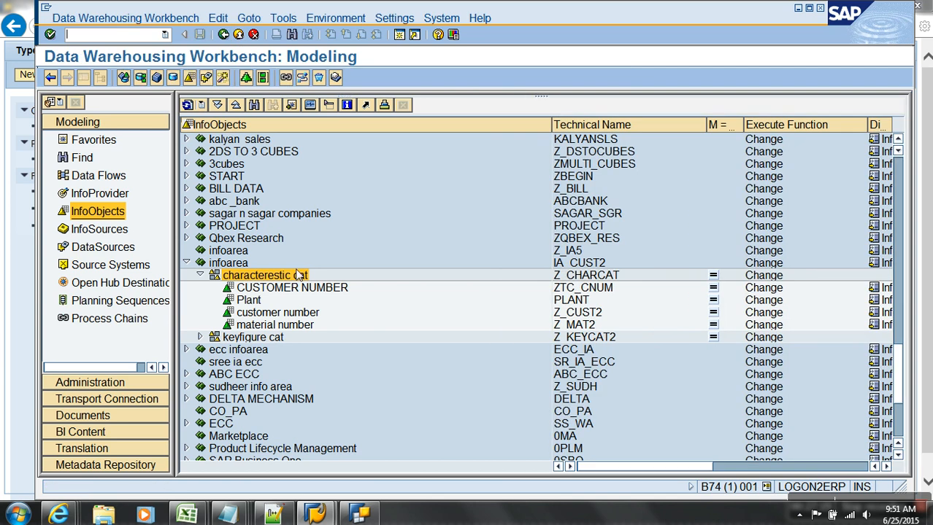
Begin a new InfoObject 'mat' described 'mat' in the characterestic cat catalog.
{"action": "right_click", "coordinate": [298, 275]}
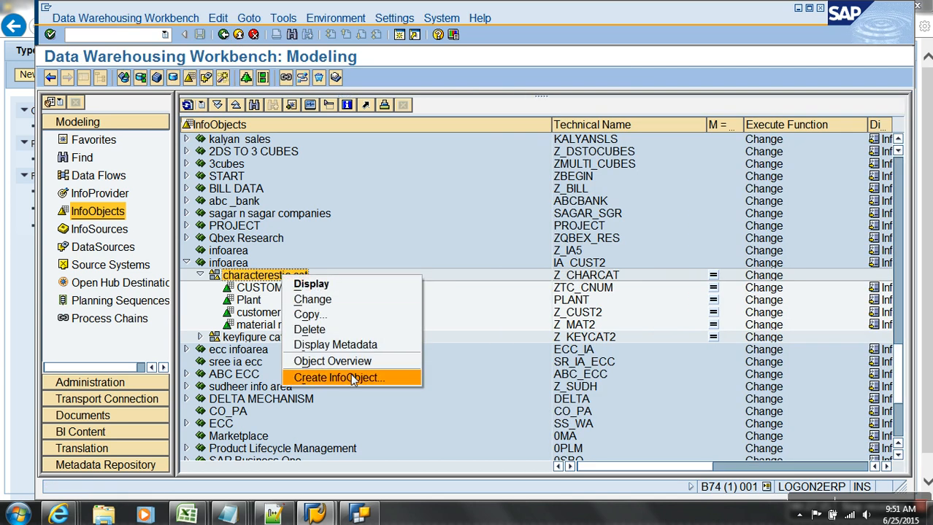
{"action": "left_click", "coordinate": [354, 378]}
{"action": "type", "text": "mat"}
{"action": "key", "text": "Tab"}
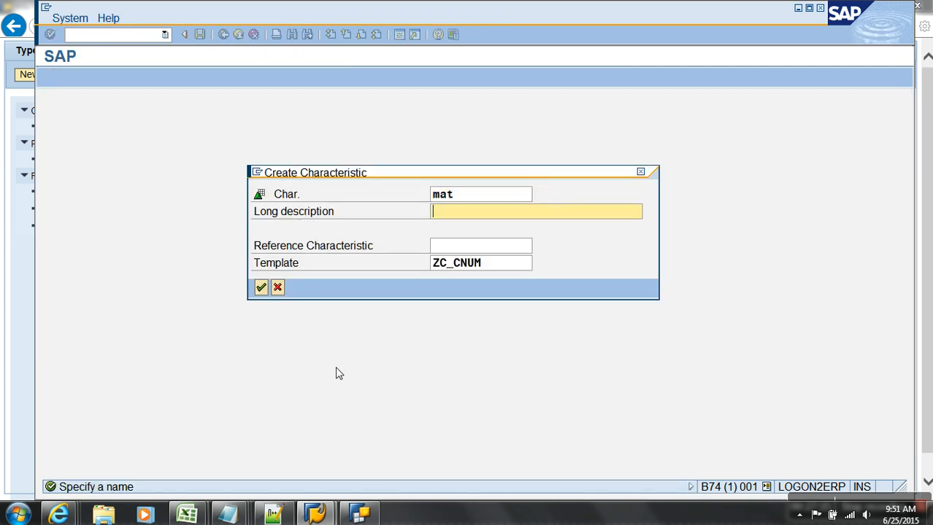
{"action": "type", "text": "mat"}
{"action": "key", "text": "Return"}
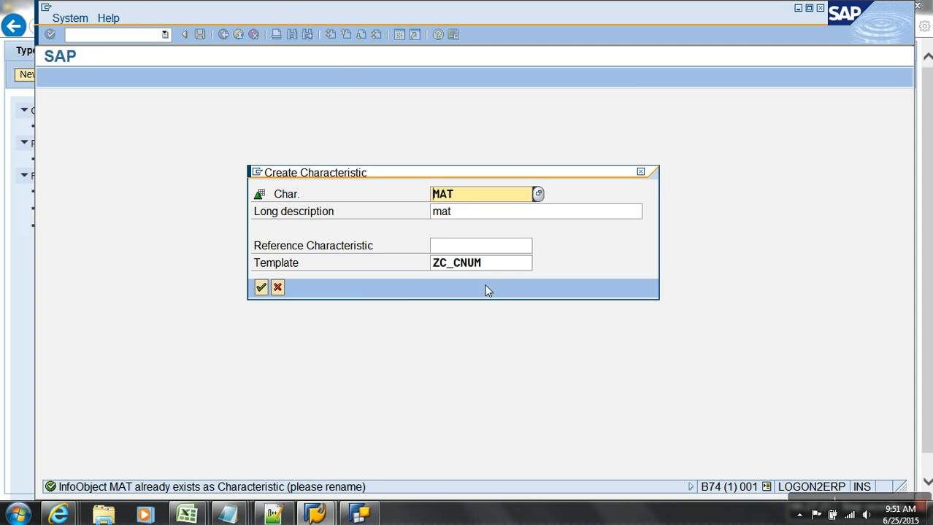
Clear the ZC_CNUM template and change the name to MAT9 with description mat9.
{"action": "left_click_drag", "start_coordinate": [493, 264], "coordinate": [424, 265]}
{"action": "key", "text": "BackSpace"}
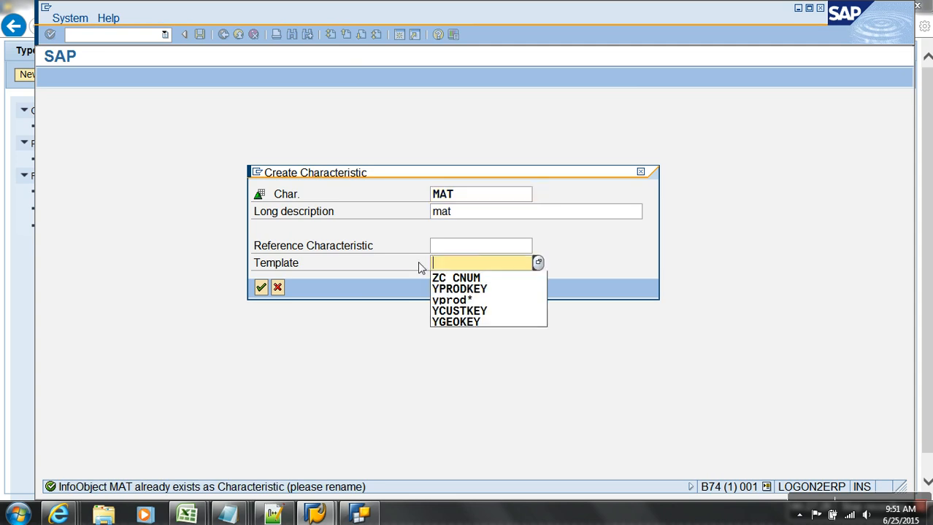
{"action": "left_click", "coordinate": [471, 202]}
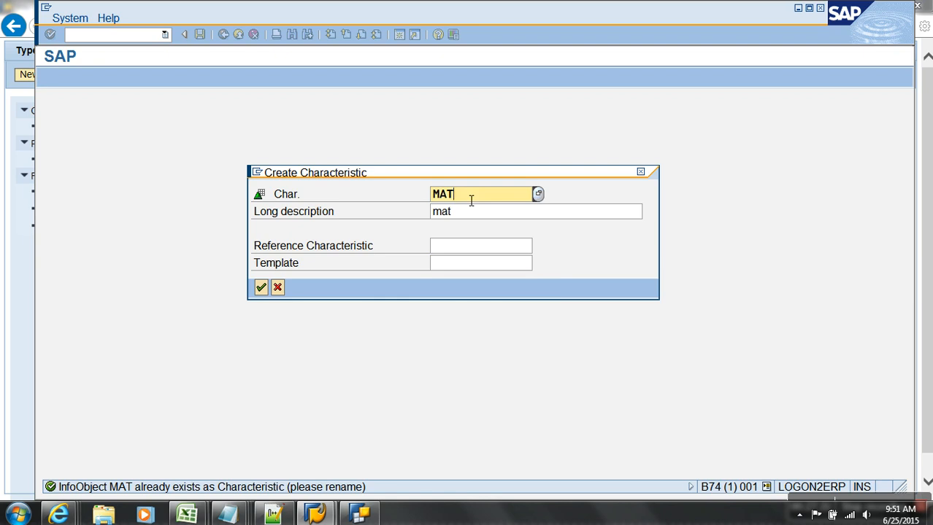
{"action": "type", "text": "9"}
{"action": "key", "text": "Tab"}
{"action": "type", "text": "mat"}
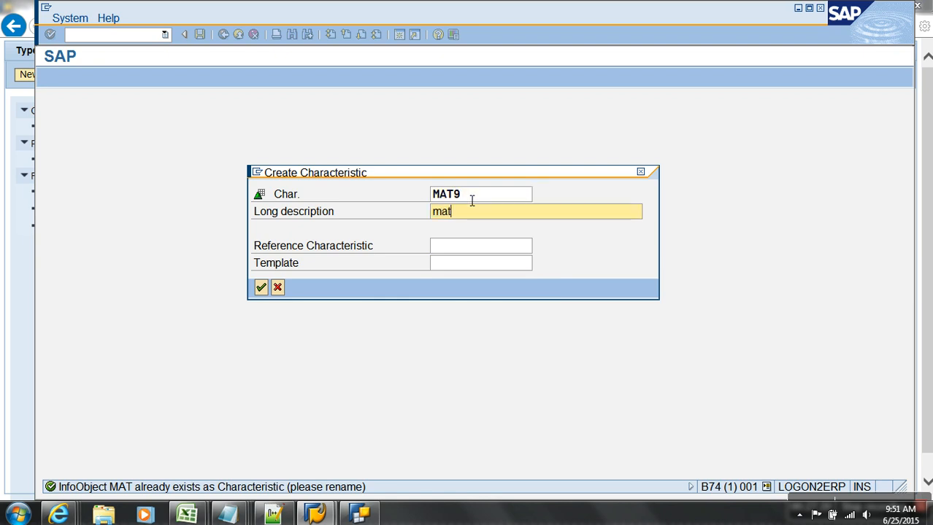
{"action": "type", "text": "9"}
{"action": "key", "text": "Return"}
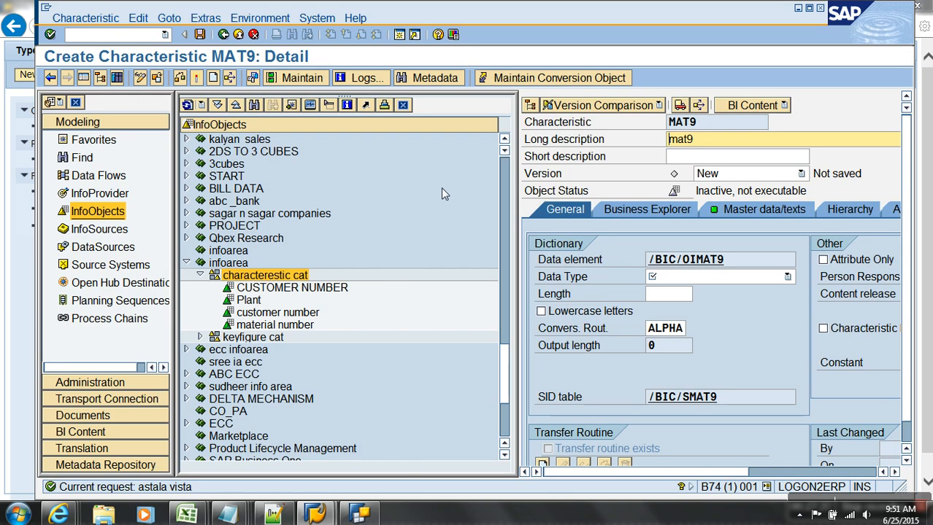
Set MAT9's data type to CHAR with length 10.
{"action": "left_click", "coordinate": [752, 279]}
{"action": "left_click", "coordinate": [704, 288]}
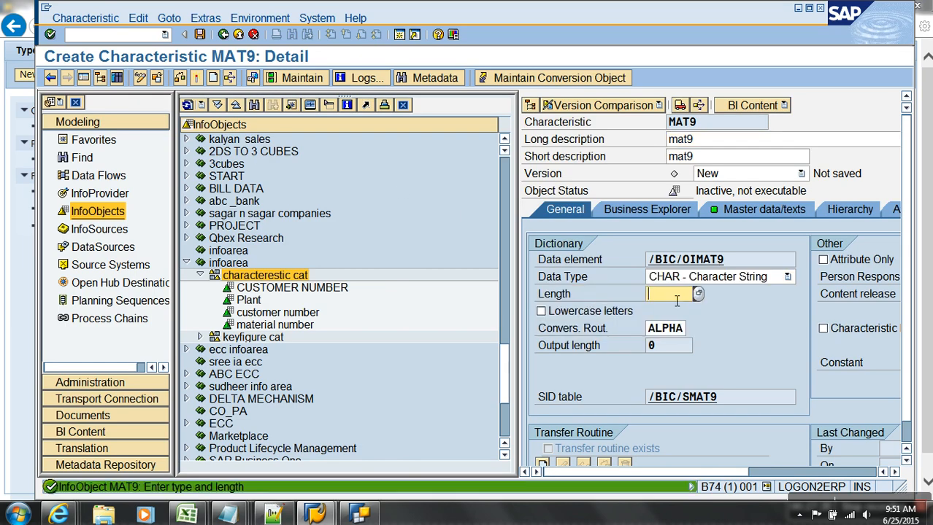
{"action": "type", "text": "10"}
{"action": "key", "text": "Return"}
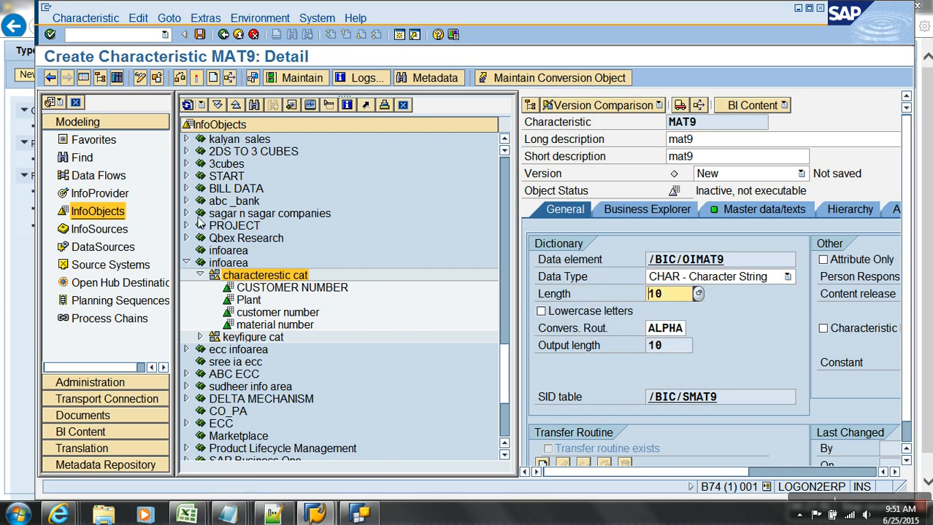
Enter ZMTYPE as a new characteristic attribute on MAT9's Attributes tab.
{"action": "left_click", "coordinate": [83, 77]}
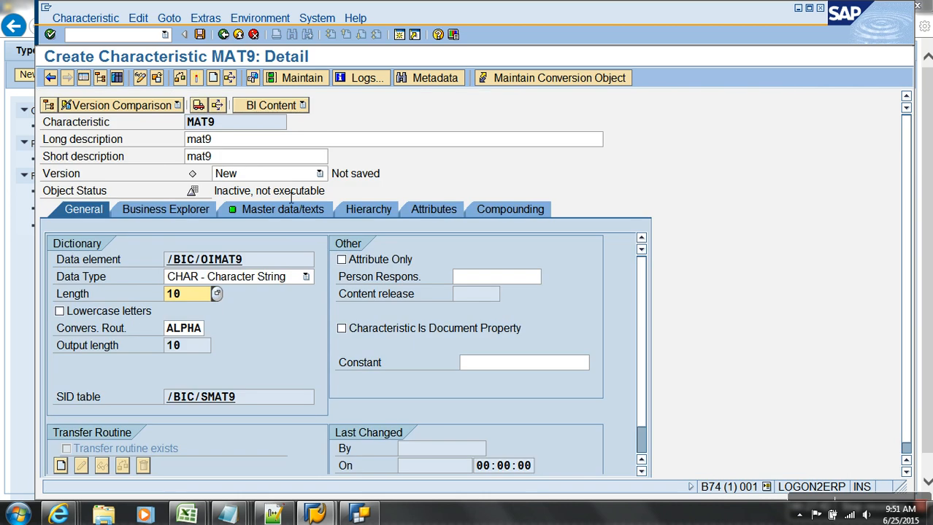
{"action": "left_click", "coordinate": [431, 209]}
{"action": "left_click", "coordinate": [115, 315]}
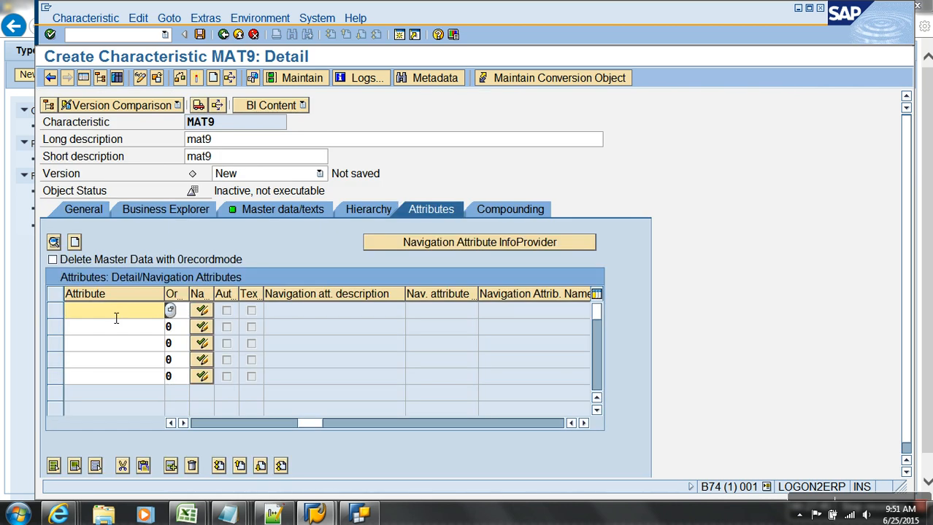
{"action": "type", "text": "zmtype"}
{"action": "key", "text": "Return"}
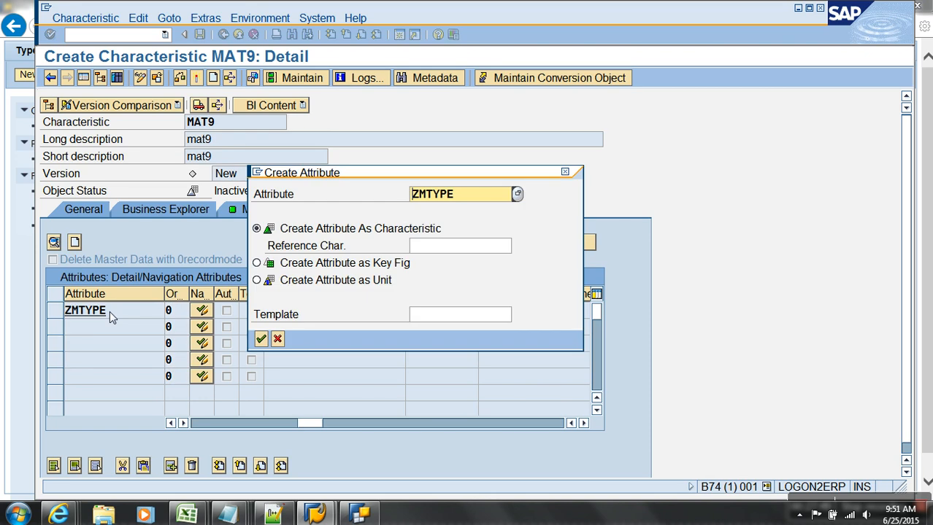
{"action": "key", "text": "Return"}
Define ZMTYPE with description mtype, CHAR length 10, and Attribute Only turned off.
{"action": "type", "text": "mtype"}
{"action": "key", "text": "Return"}
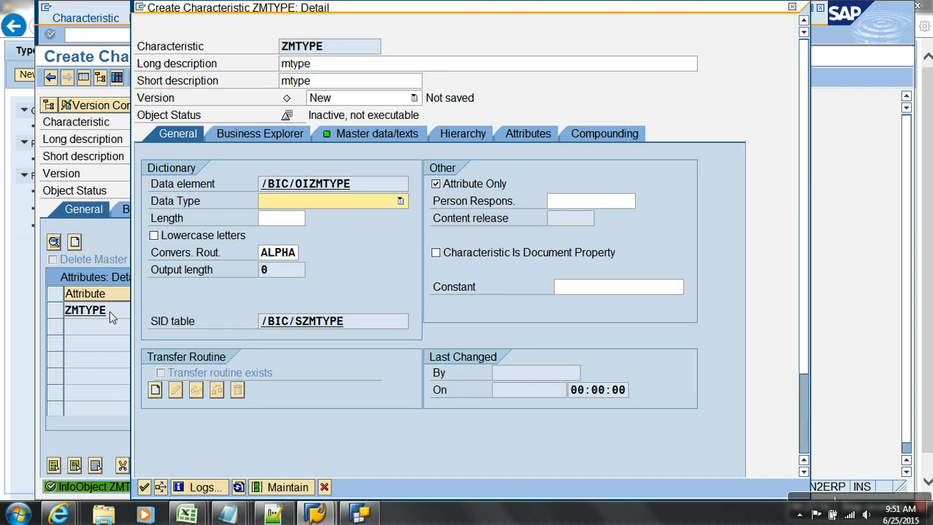
{"action": "left_click", "coordinate": [355, 206]}
{"action": "left_click", "coordinate": [354, 216]}
{"action": "type", "text": "10"}
{"action": "left_click", "coordinate": [436, 187]}
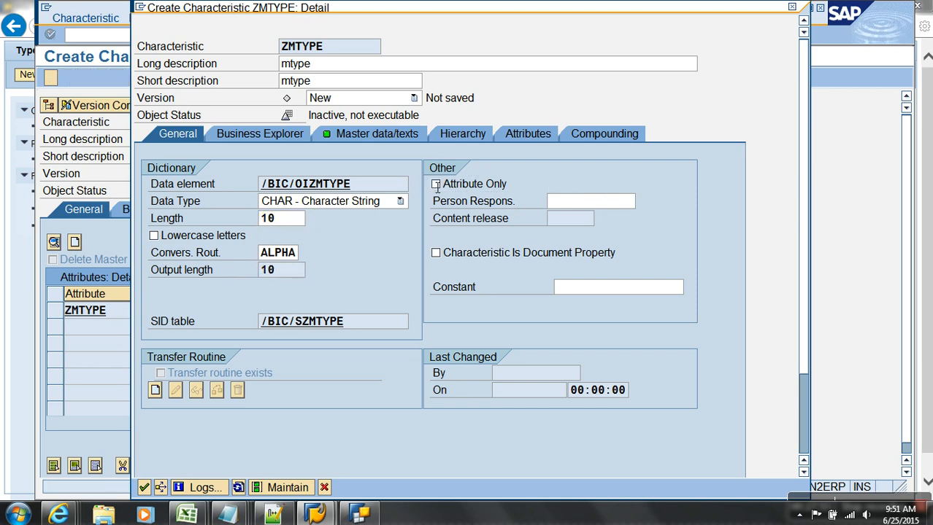
{"action": "key", "text": "Return"}
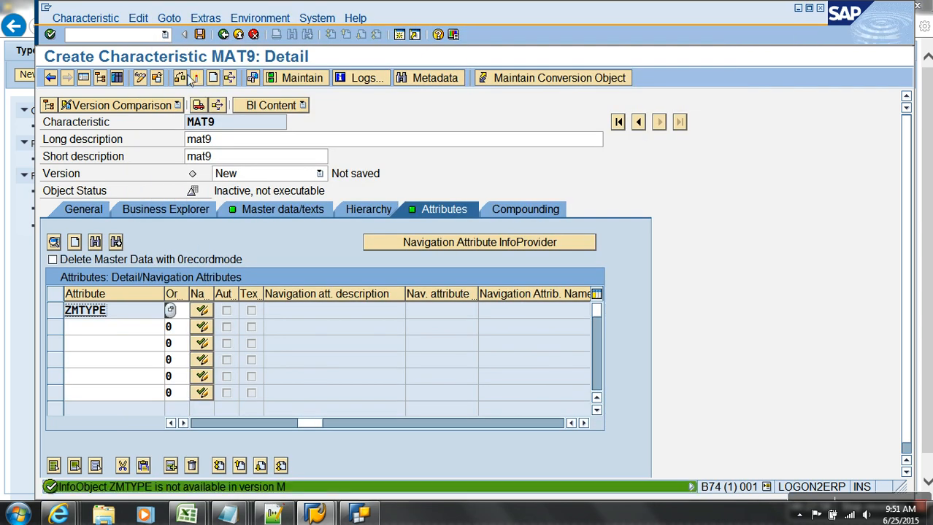
Copy the name ZMTYPE and try to maintain it in InfoObject maintenance (RSD1).
{"action": "double_click", "coordinate": [82, 312]}
{"action": "left_click_drag", "start_coordinate": [122, 314], "coordinate": [65, 311]}
{"action": "key", "text": "ctrl+c"}
{"action": "left_click", "coordinate": [98, 40]}
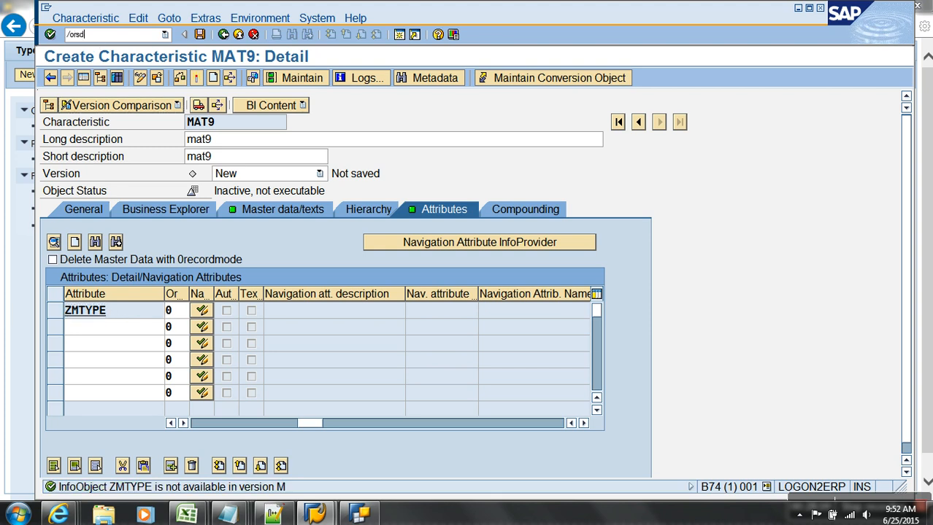
{"action": "key", "text": "Return"}
{"action": "key", "text": "ctrl+v"}
{"action": "left_click", "coordinate": [203, 432]}
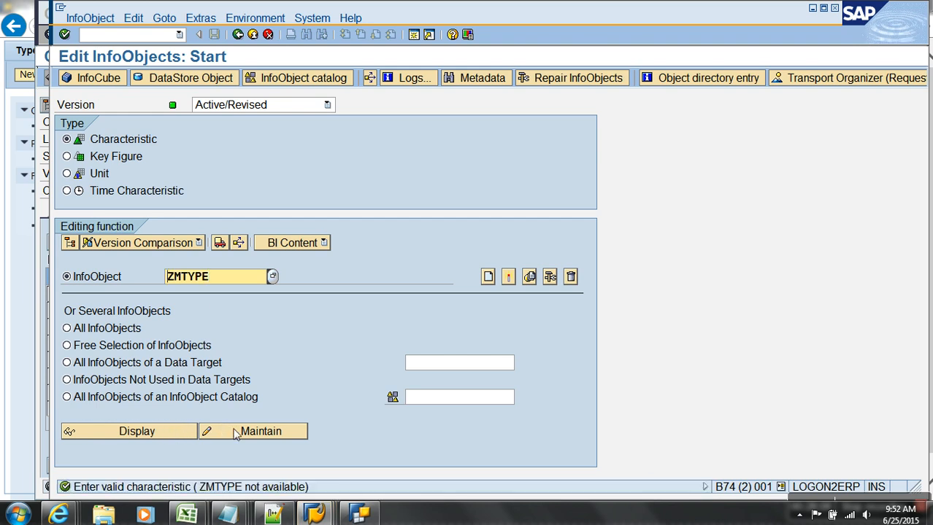
Create the new characteristic ZMTYPE9 with the description 'xafszgc'.
{"action": "left_click", "coordinate": [487, 278]}
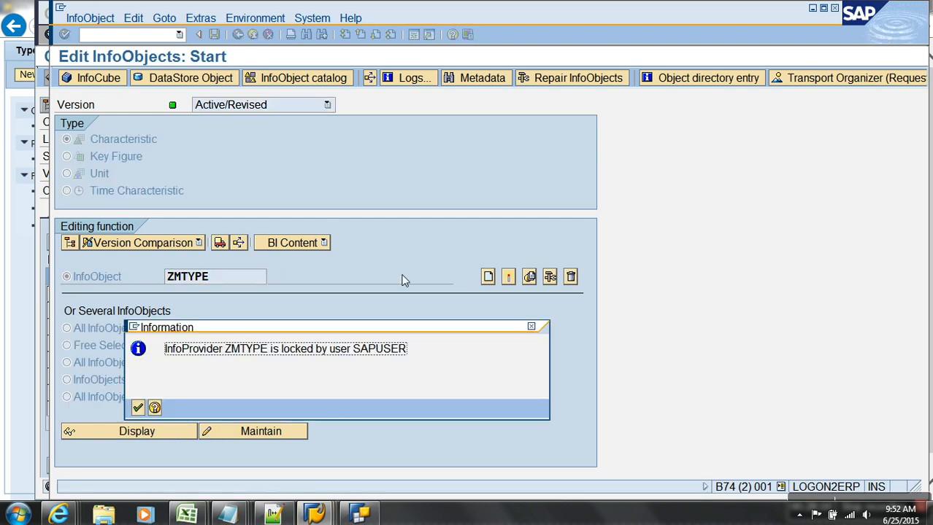
{"action": "left_click", "coordinate": [138, 409]}
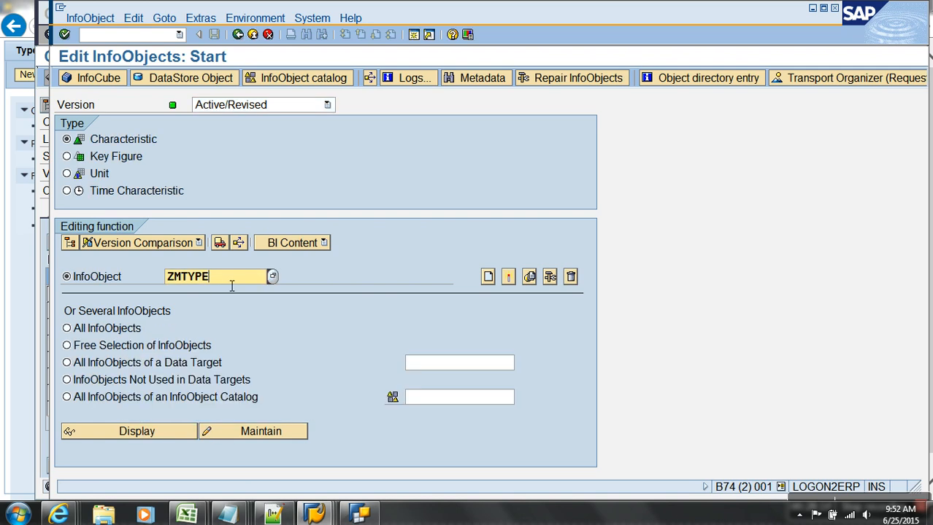
{"action": "type", "text": "9"}
{"action": "left_click", "coordinate": [511, 279]}
{"action": "type", "text": "xaf"}
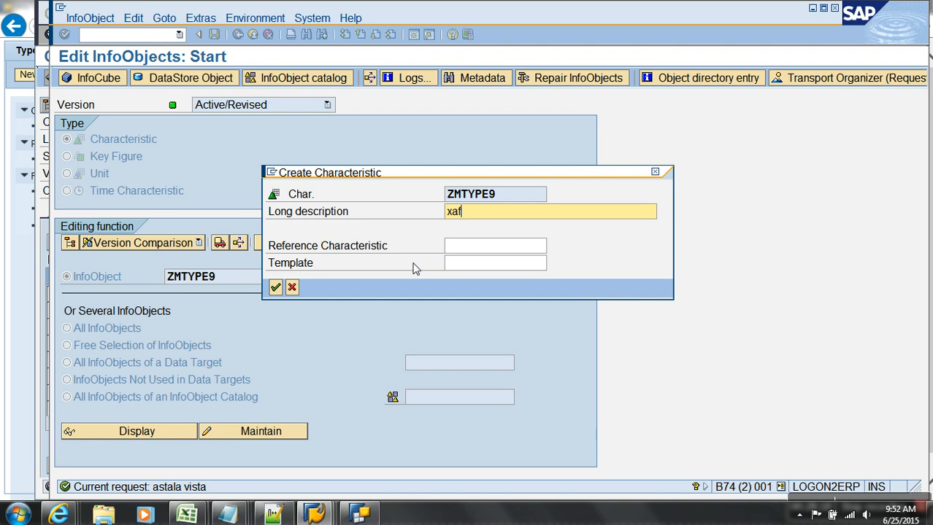
{"action": "type", "text": "szgc"}
{"action": "key", "text": "Return"}
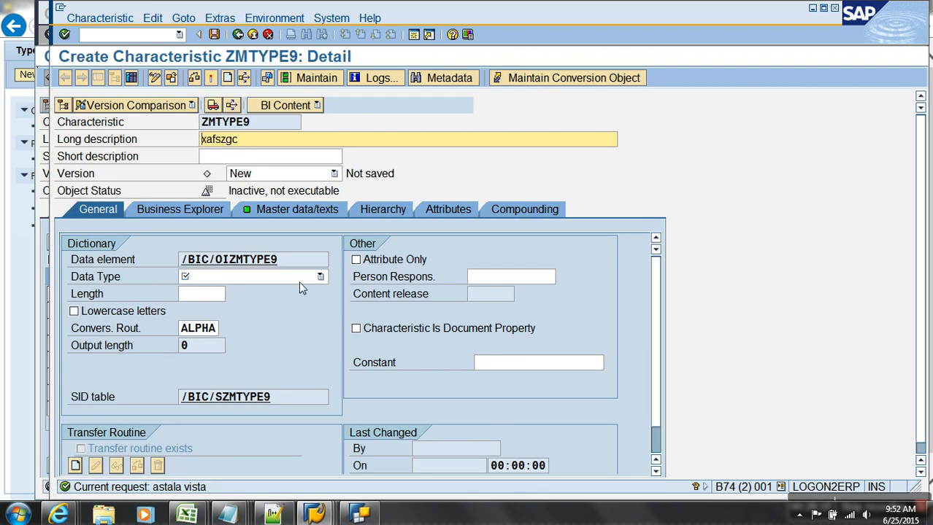
Give ZMTYPE9 data type CHAR with length 10, activate it, and return to MAT9.
{"action": "left_click", "coordinate": [300, 283]}
{"action": "left_click", "coordinate": [281, 289]}
{"action": "left_click", "coordinate": [204, 293]}
{"action": "type", "text": "10"}
{"action": "key", "text": "Return"}
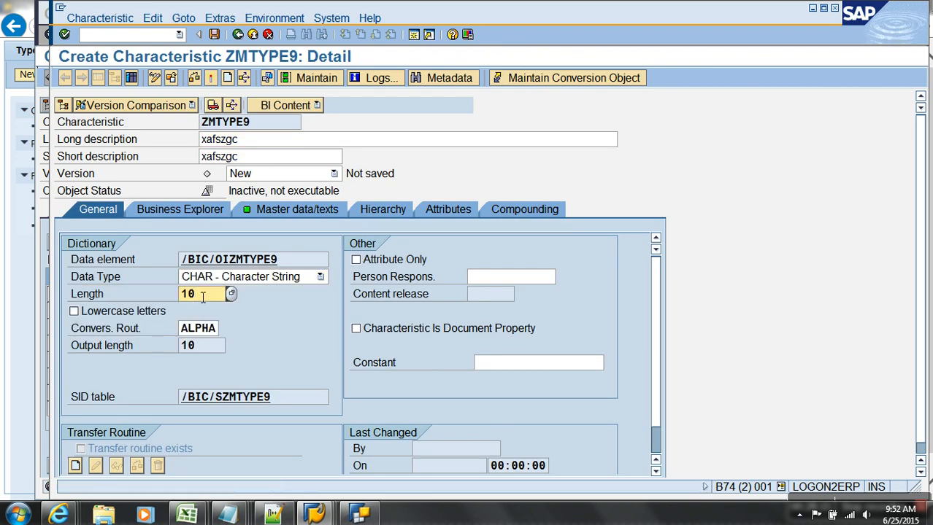
{"action": "left_click", "coordinate": [210, 78]}
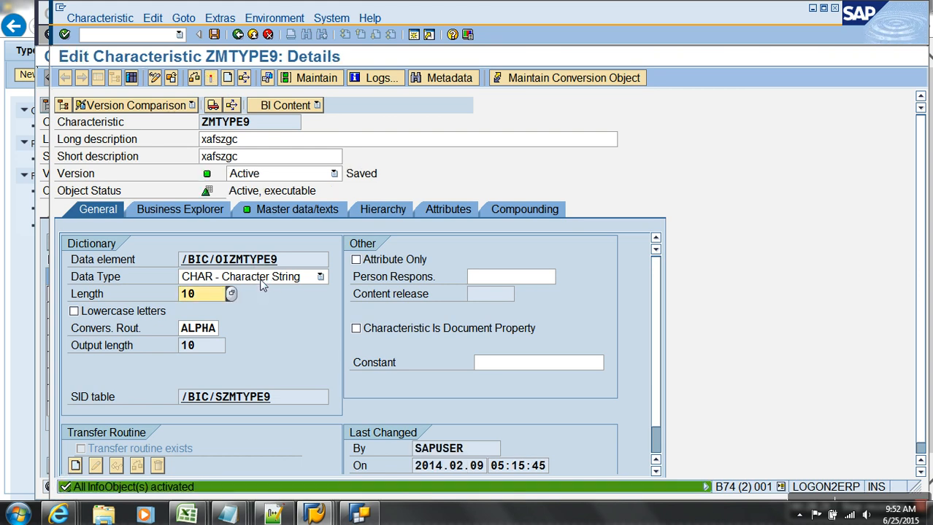
{"action": "key", "text": "alt+Tab"}
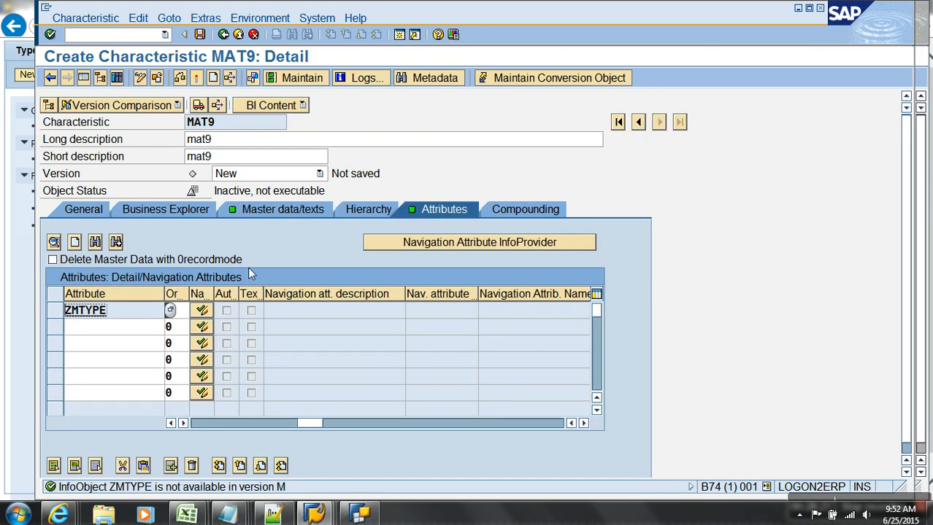
Replace MAT9's ZMTYPE attribute row with ZMTYPE9.
{"action": "left_click", "coordinate": [58, 311]}
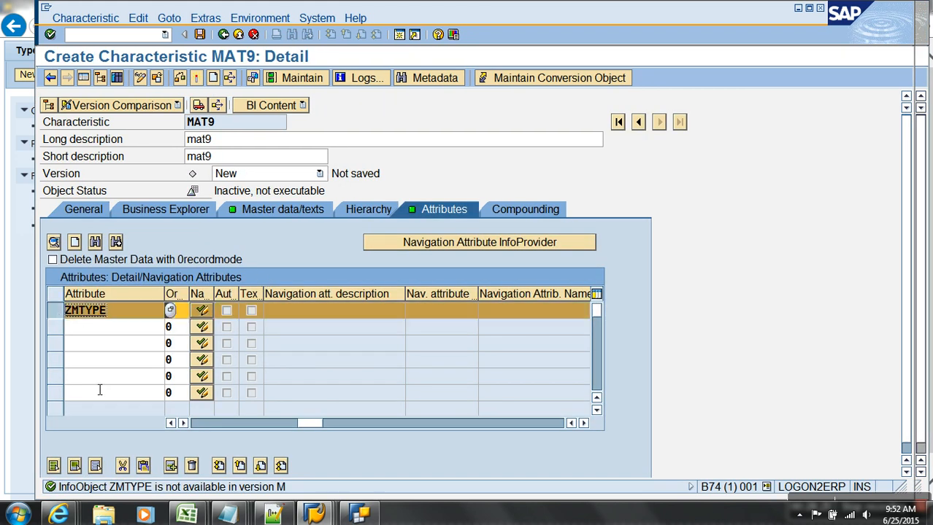
{"action": "left_click", "coordinate": [122, 467]}
{"action": "left_click", "coordinate": [129, 312]}
{"action": "type", "text": "zmat"}
{"action": "key", "text": "BackSpace"}
{"action": "key", "text": "BackSpace"}
{"action": "type", "text": "type9"}
{"action": "key", "text": "Return"}
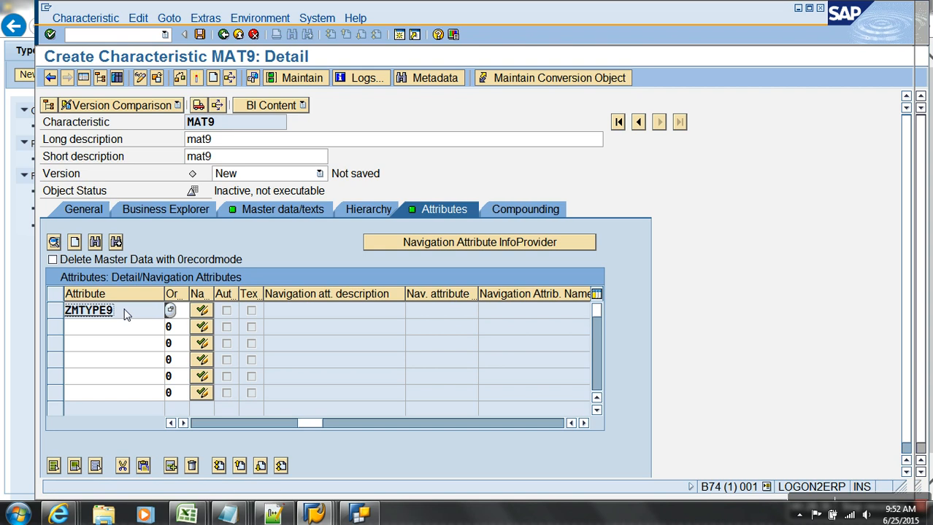
Check the ZMTYPE9 definition, then activate characteristic MAT9.
{"action": "double_click", "coordinate": [125, 314]}
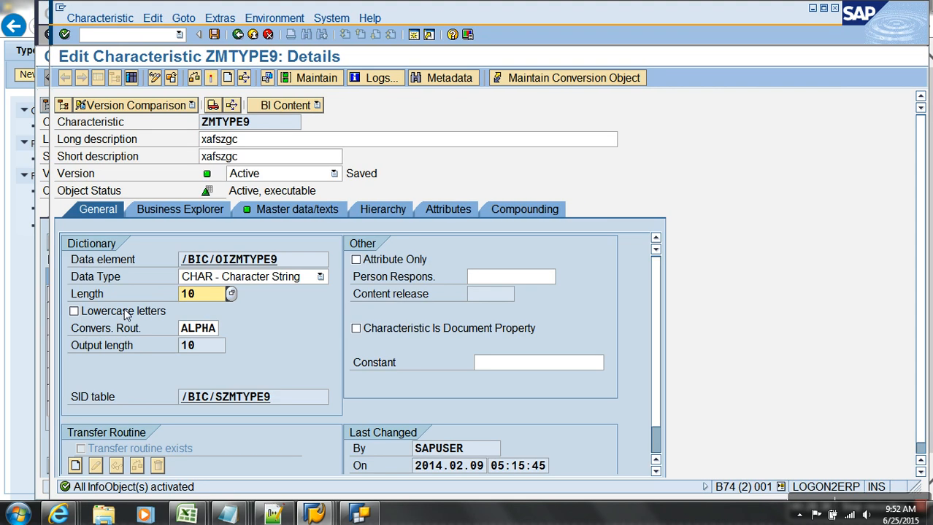
{"action": "key", "text": "F3"}
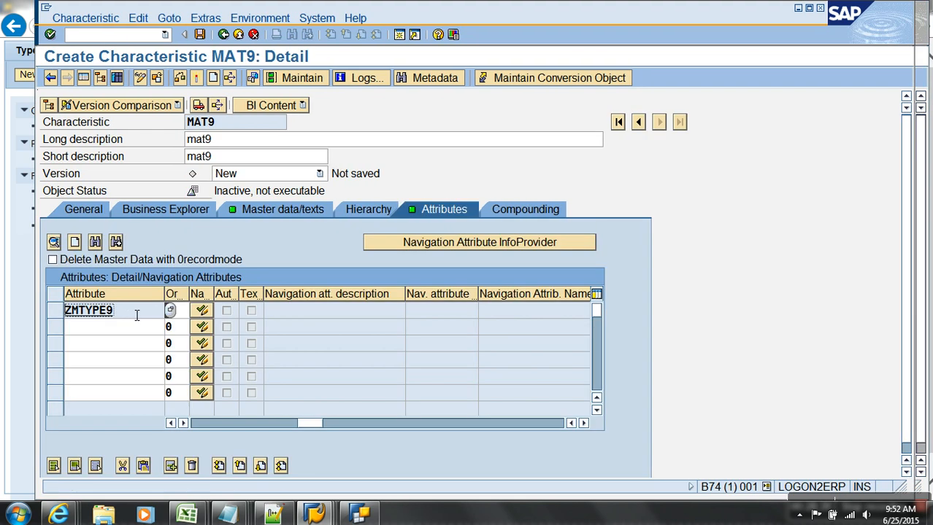
{"action": "left_click", "coordinate": [202, 426]}
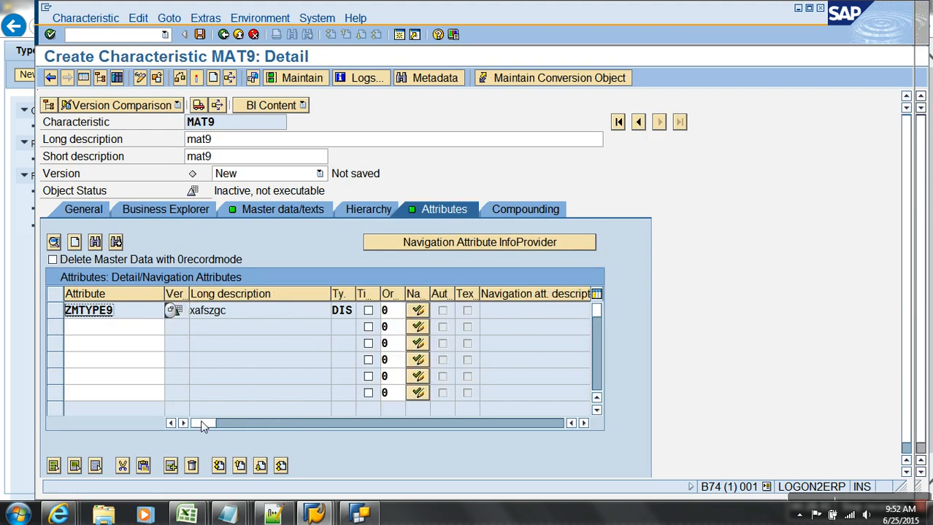
{"action": "left_click", "coordinate": [196, 79]}
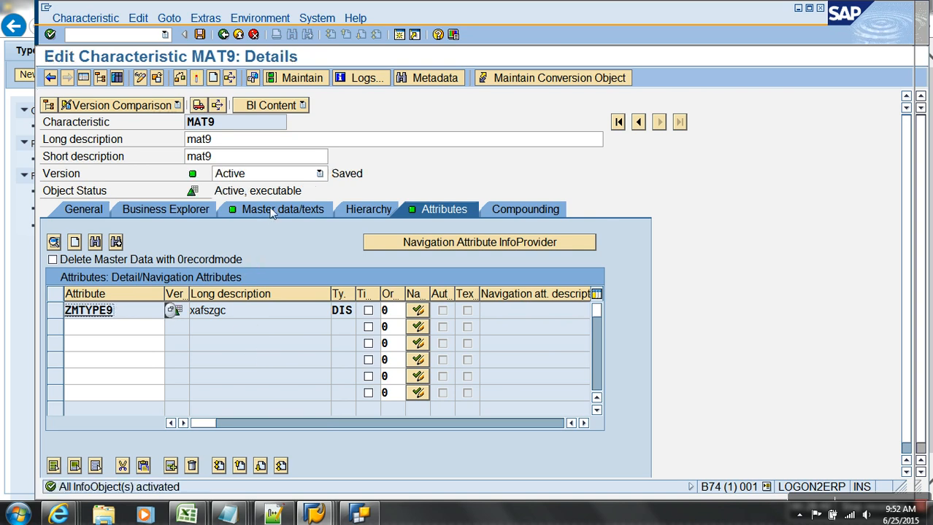
Inspect the /BIC/MAT9 and OBJVERS key fields of /BIC/PMAT9, then show MAT9's empty compounding list.
{"action": "left_click", "coordinate": [270, 211]}
{"action": "double_click", "coordinate": [241, 292]}
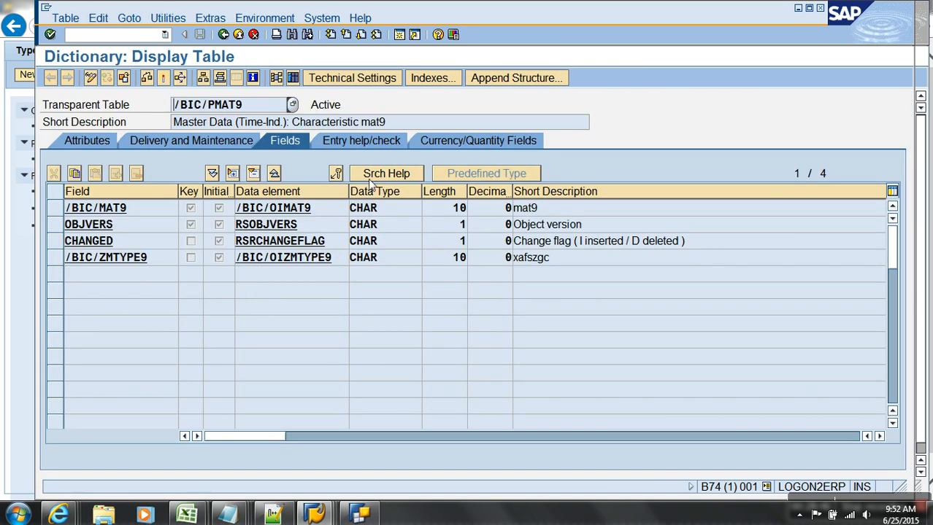
{"action": "left_click", "coordinate": [56, 210]}
{"action": "left_click", "coordinate": [55, 225]}
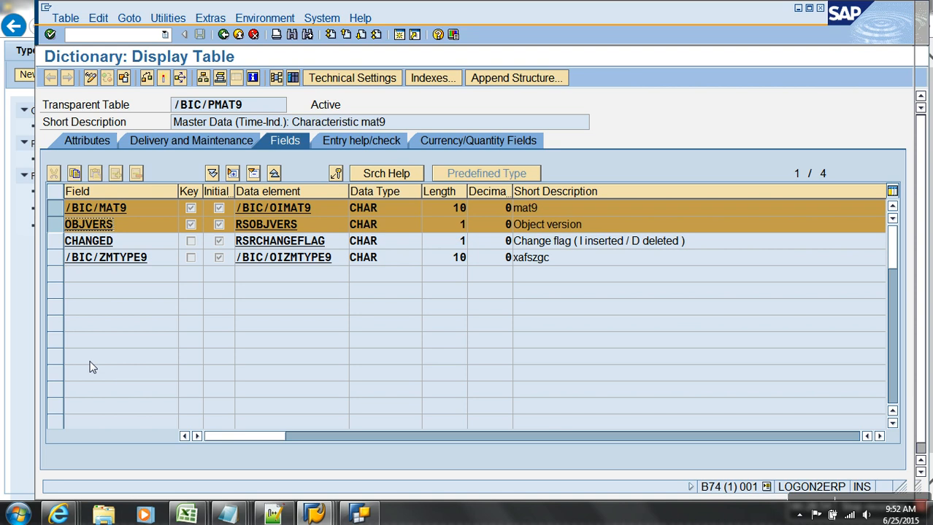
{"action": "left_click", "coordinate": [223, 34]}
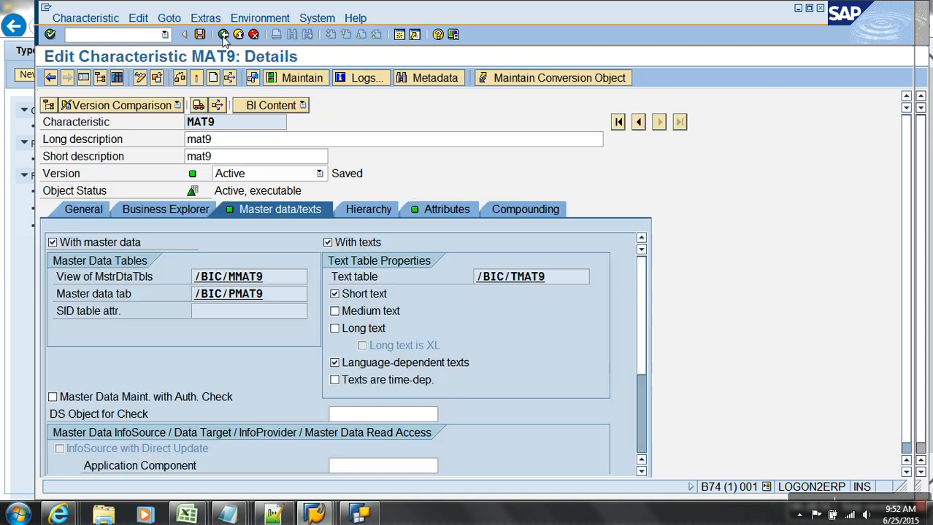
{"action": "left_click", "coordinate": [513, 210]}
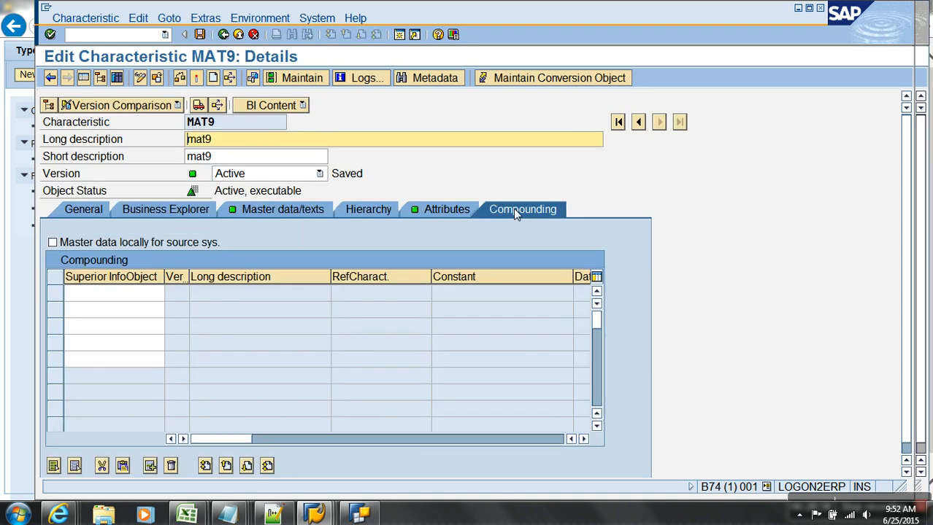
Compound MAT9 with superior InfoObject PLANT and activate it despite the warnings.
{"action": "left_click", "coordinate": [156, 294]}
{"action": "type", "text": "plant"}
{"action": "key", "text": "Return"}
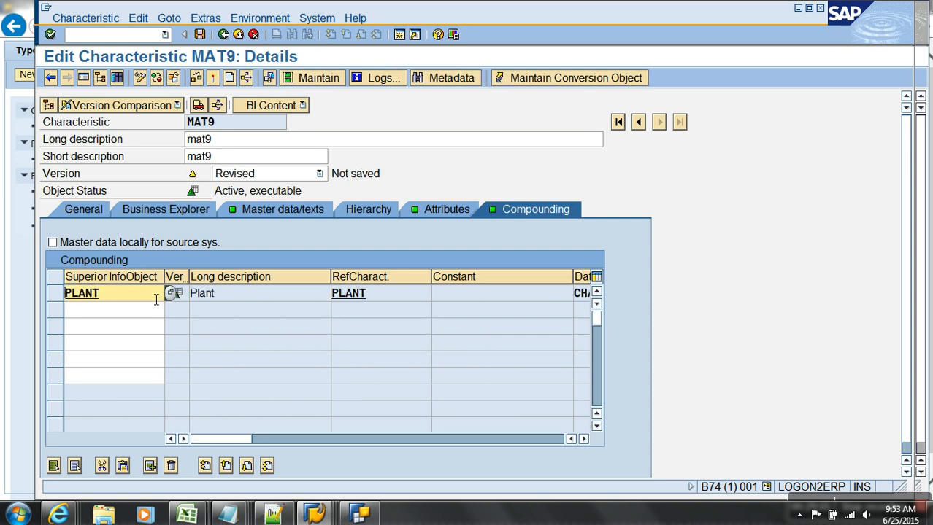
{"action": "left_click", "coordinate": [209, 83]}
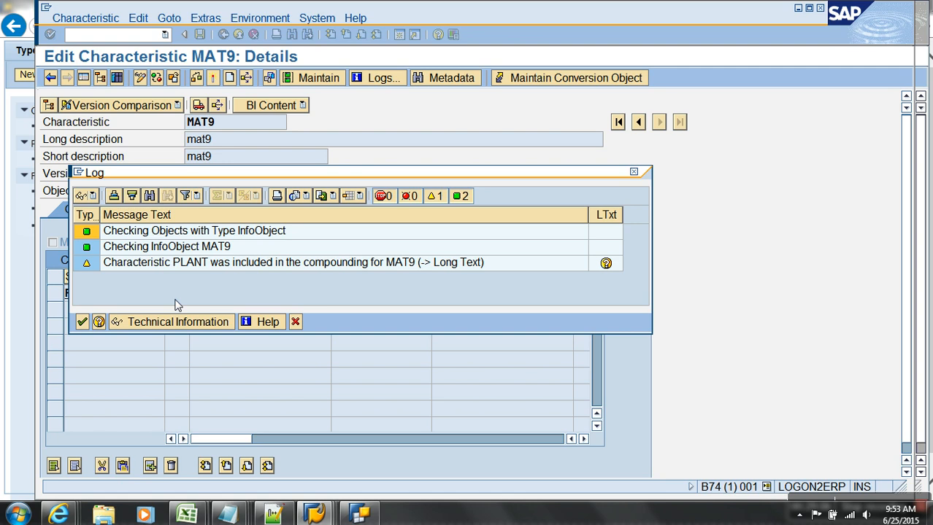
{"action": "left_click", "coordinate": [82, 322]}
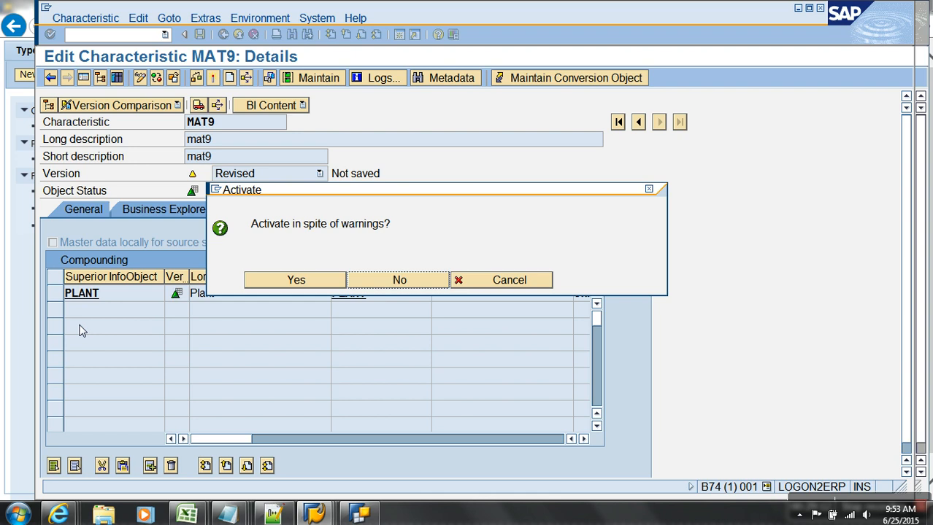
{"action": "left_click", "coordinate": [274, 286]}
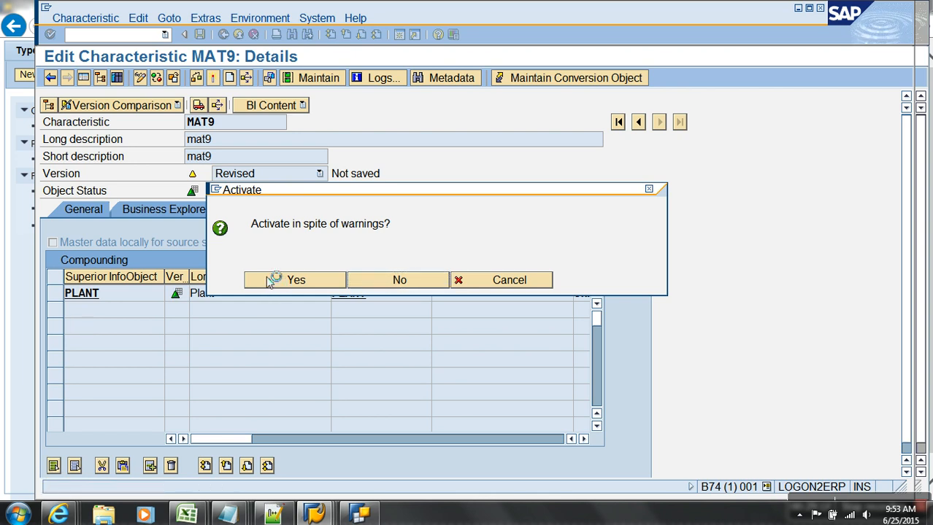
Verify that /BIC/PMAT9's key now holds PLANT, MAT9 and OBJVERS.
{"action": "left_click", "coordinate": [239, 209]}
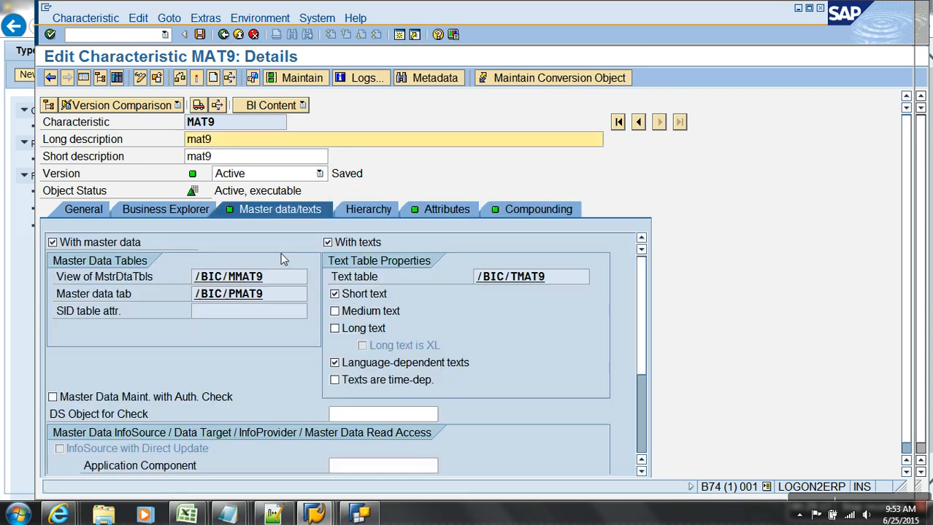
{"action": "double_click", "coordinate": [248, 294]}
{"action": "left_click_drag", "start_coordinate": [55, 208], "coordinate": [57, 242]}
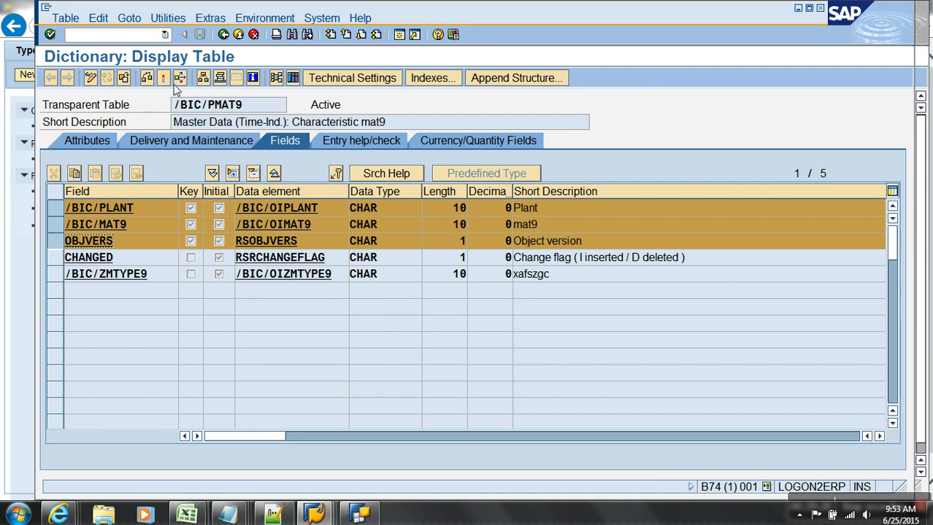
Leave the /BIC/PMAT9 table view and return to MAT9's details.
{"action": "left_click", "coordinate": [238, 34]}
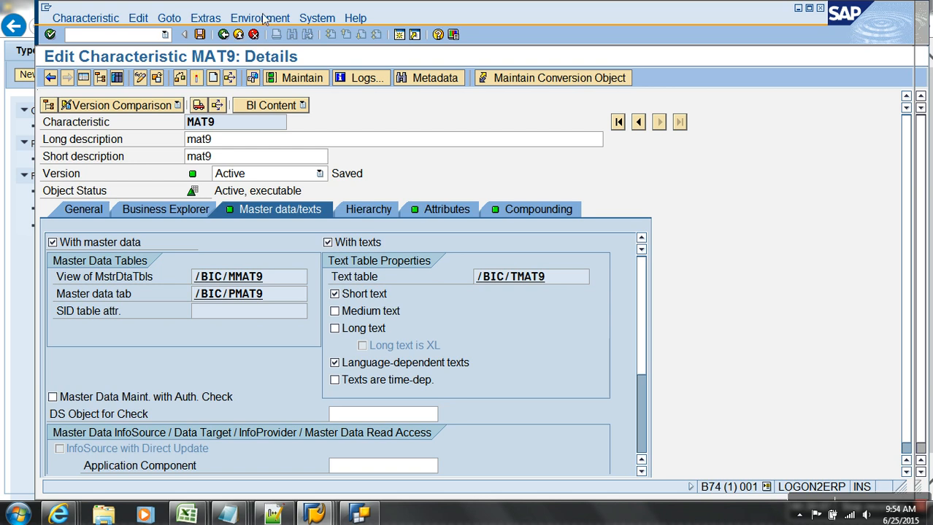
Cancel leaving MAT9 and display its compounding list showing PLANT.
{"action": "left_click", "coordinate": [238, 35]}
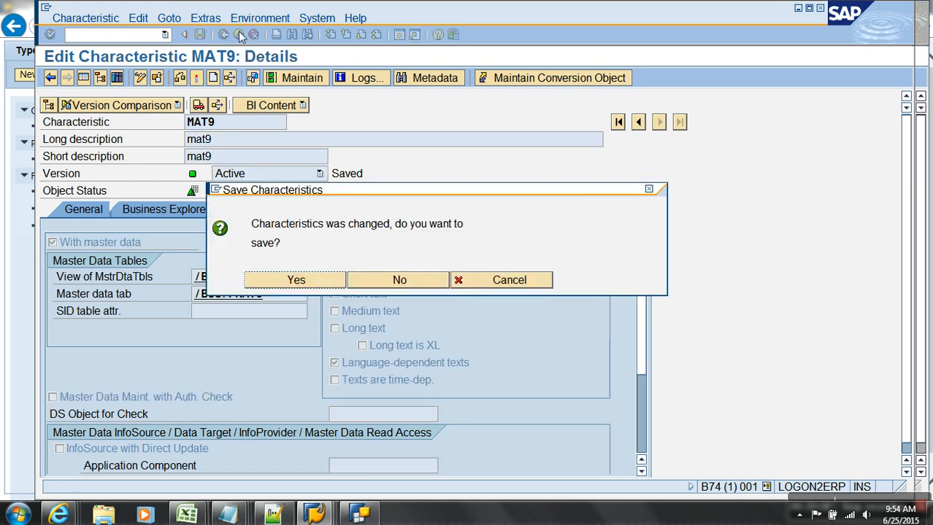
{"action": "left_click", "coordinate": [466, 285]}
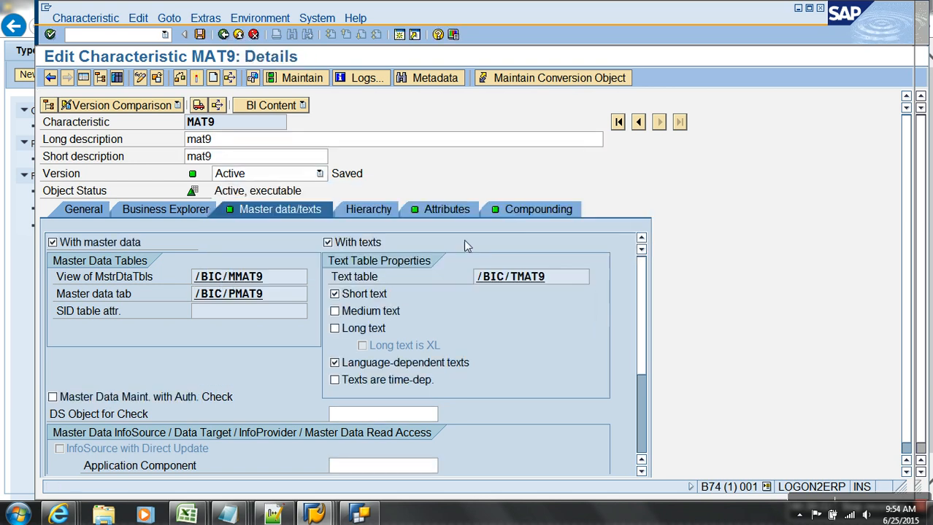
{"action": "left_click", "coordinate": [521, 211]}
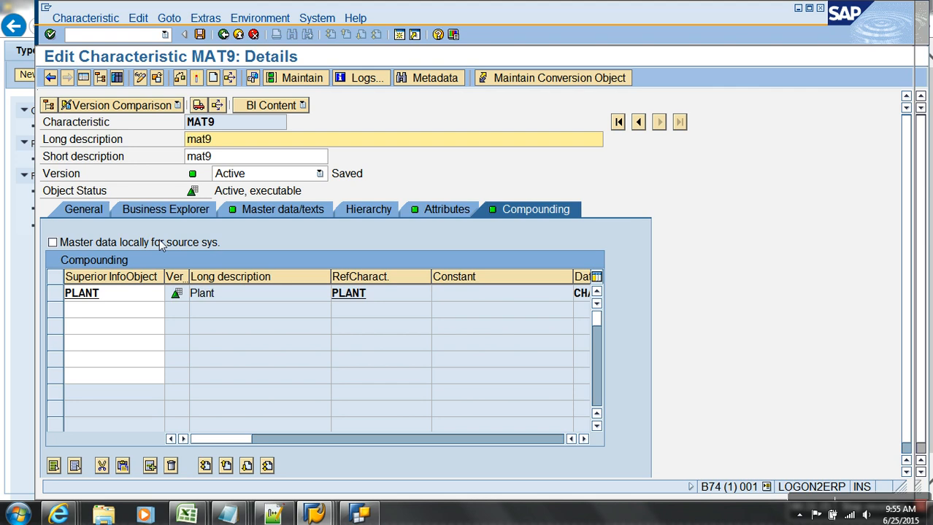
Tick 'Master data locally for source sys.' to add 0SOURSYSTEM, then activate MAT9 despite warnings.
{"action": "left_click", "coordinate": [163, 245]}
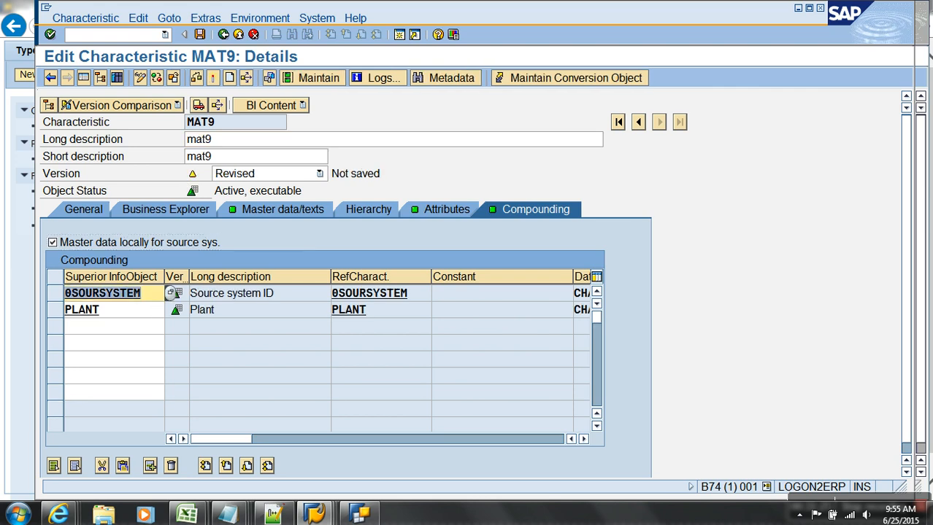
{"action": "left_click", "coordinate": [217, 80]}
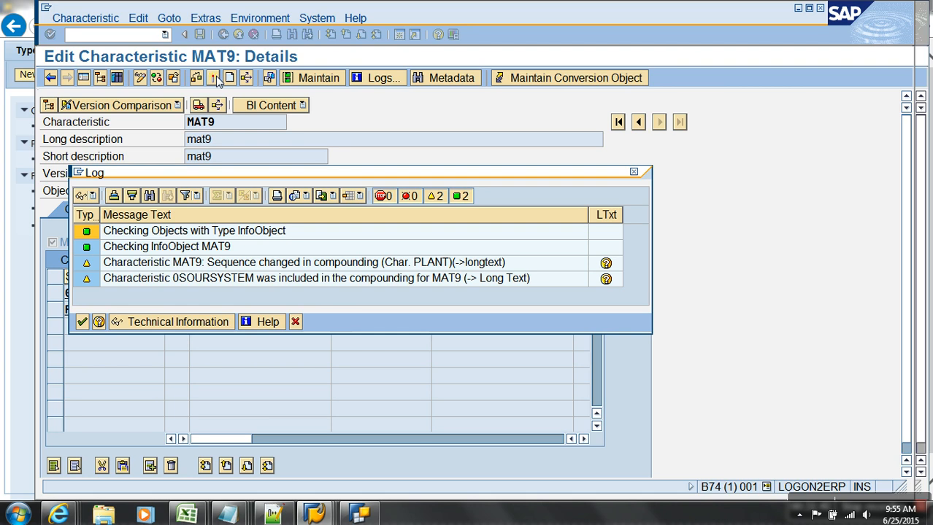
{"action": "left_click", "coordinate": [81, 323]}
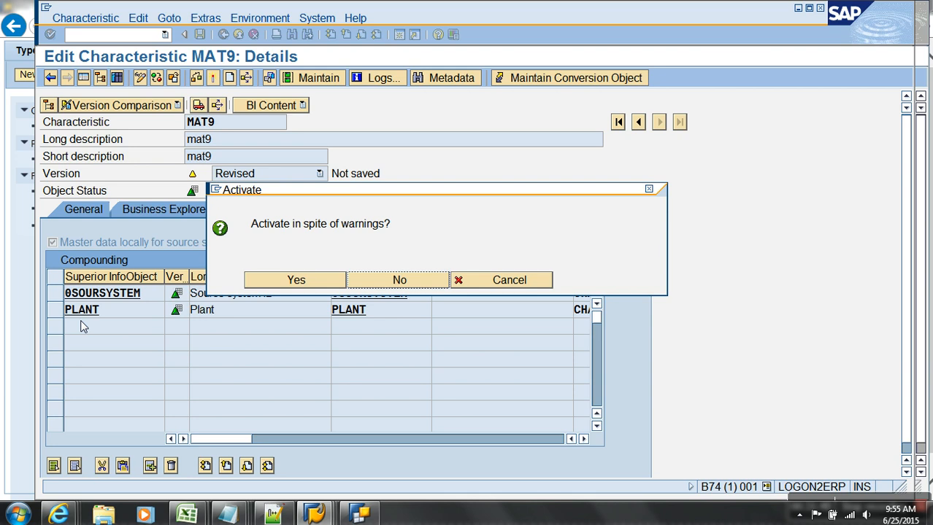
{"action": "left_click", "coordinate": [286, 282]}
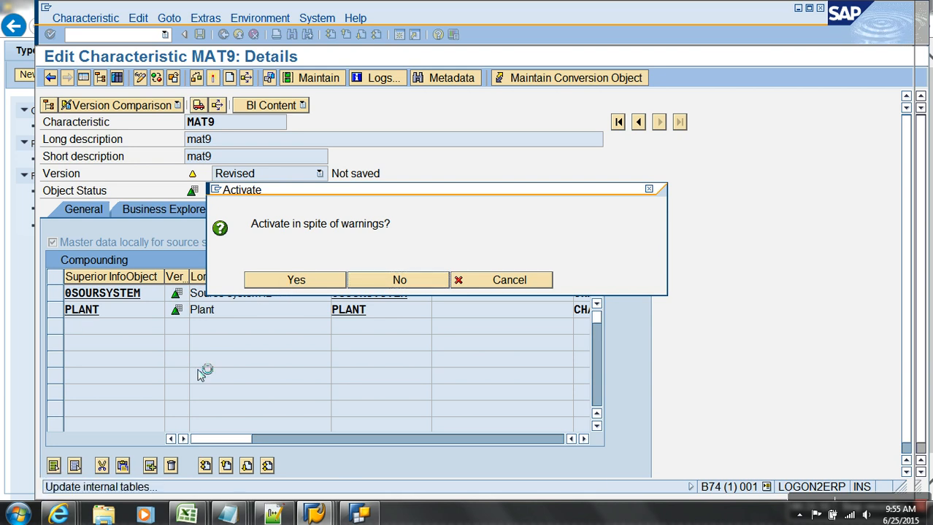
In the Notepad notes, add the compounding examples 0MAT_PLANT and '- 0CUST_SALES'.
{"action": "mouse_move", "coordinate": [229, 514]}
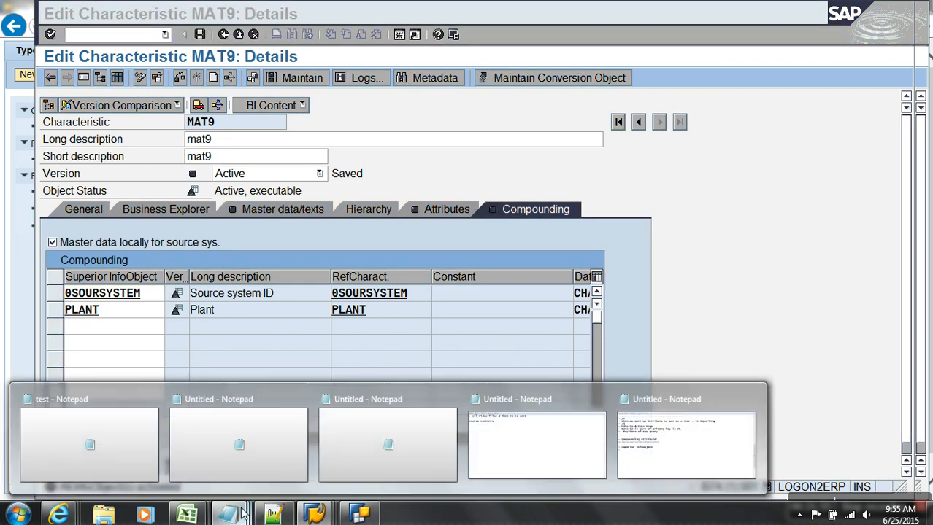
{"action": "left_click", "coordinate": [665, 463]}
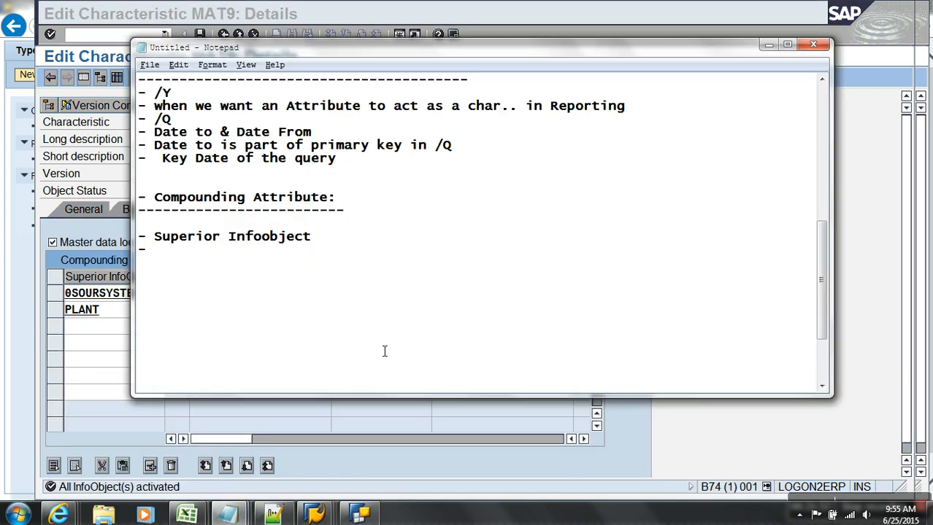
{"action": "key", "text": "BackSpace"}
{"action": "key", "text": "BackSpace"}
{"action": "type", "text": "0MAT_PLANT"}
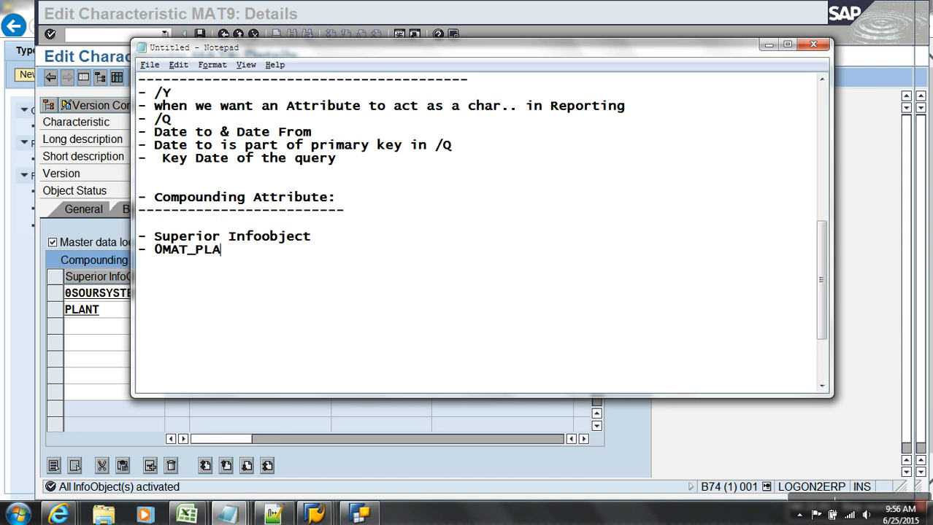
{"action": "key", "text": "Return"}
{"action": "type", "text": "-"}
{"action": "key", "text": "BackSpace"}
{"action": "key", "text": "BackSpace"}
{"action": "type", "text": "- 0CUST_SALES"}
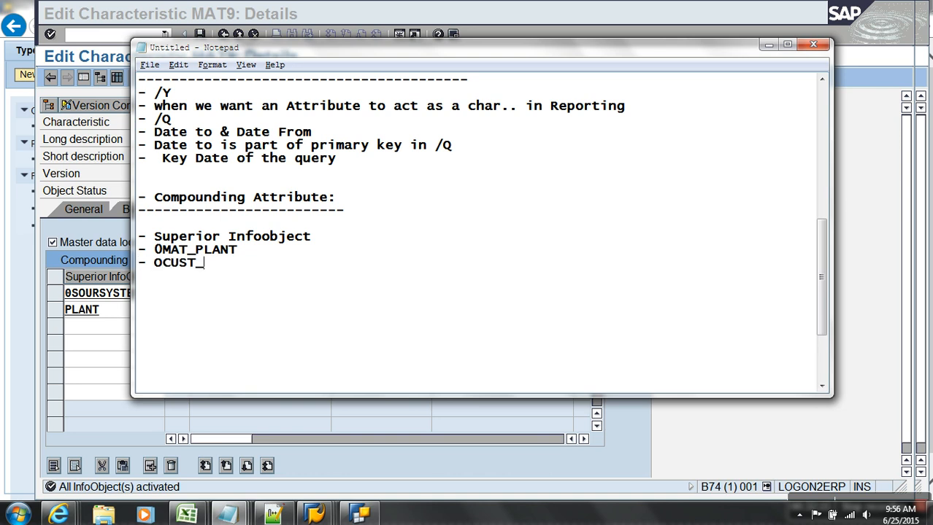
Add a '- Transitive Attribute:' heading underlined with a row of dashes.
{"action": "key", "text": "Return"}
{"action": "key", "text": "Return"}
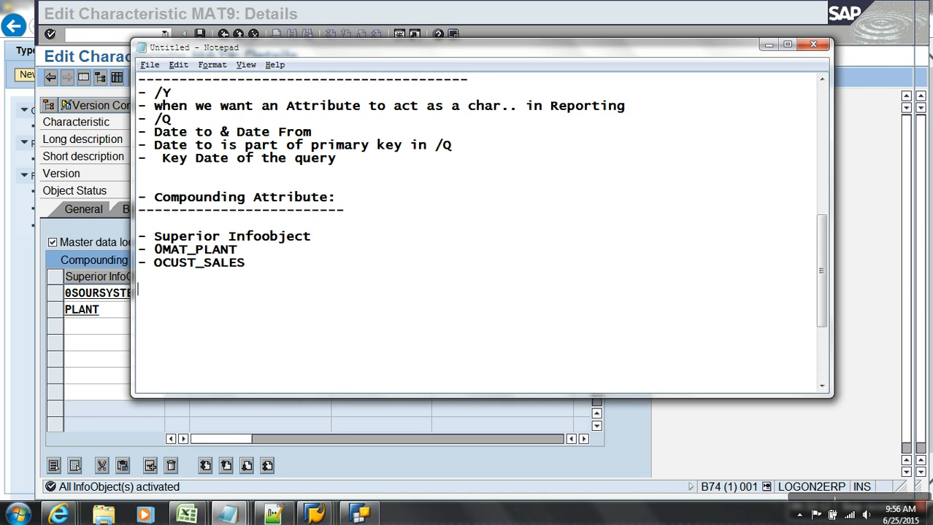
{"action": "key", "text": "Return"}
{"action": "type", "text": "- Transitive "}
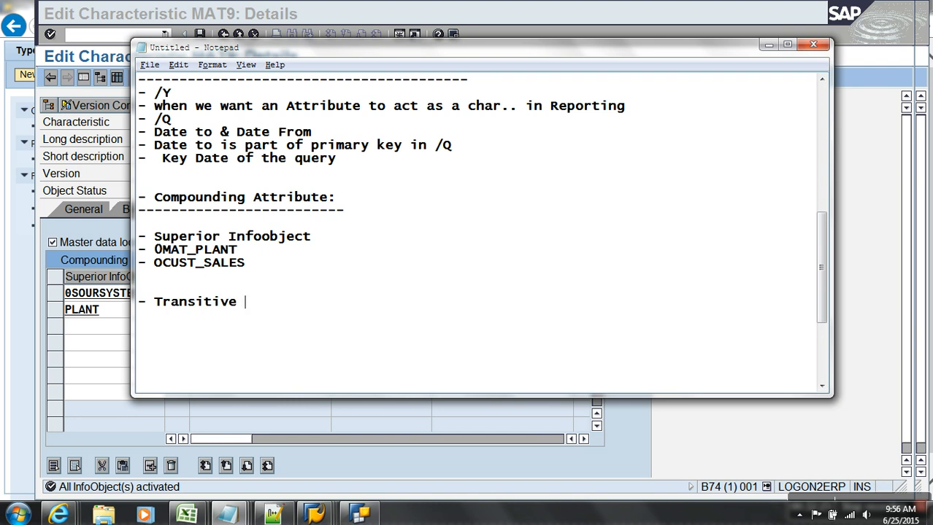
{"action": "type", "text": "Attribute:"}
{"action": "key", "text": "Return"}
{"action": "type", "text": "-----------------------"}
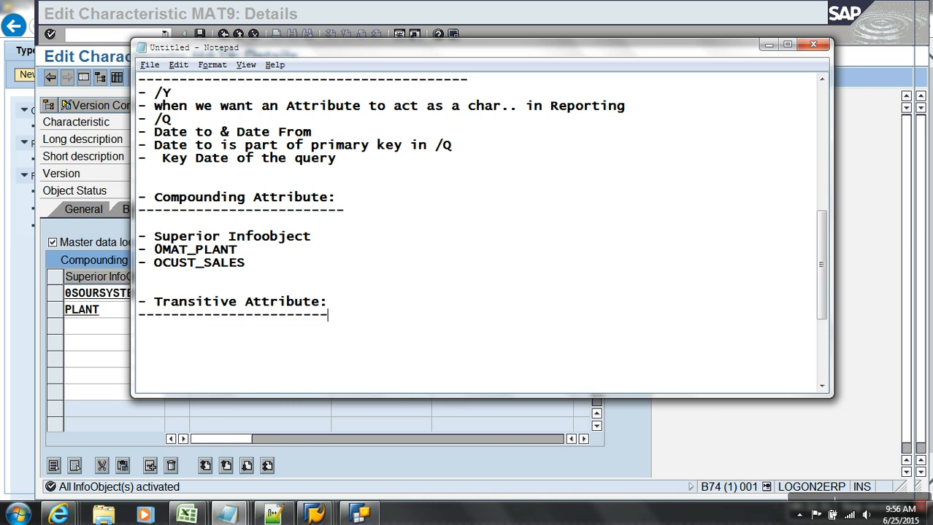
{"action": "key", "text": "Return"}
{"action": "left_click", "coordinate": [122, 149]}
Leave MAT9 without saving and open the CUSTOMER NUMBER characteristic ZTC_CNUM.
{"action": "left_click", "coordinate": [239, 36]}
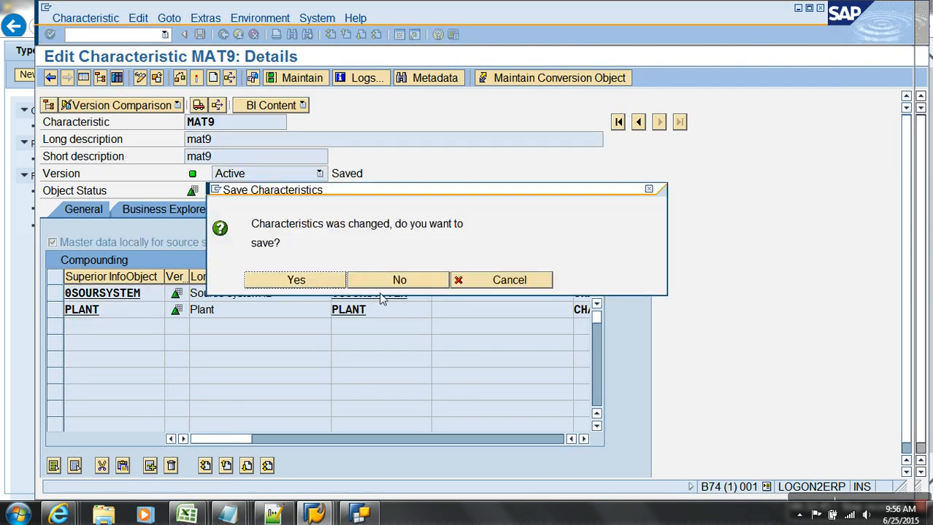
{"action": "left_click", "coordinate": [385, 278]}
{"action": "double_click", "coordinate": [262, 314]}
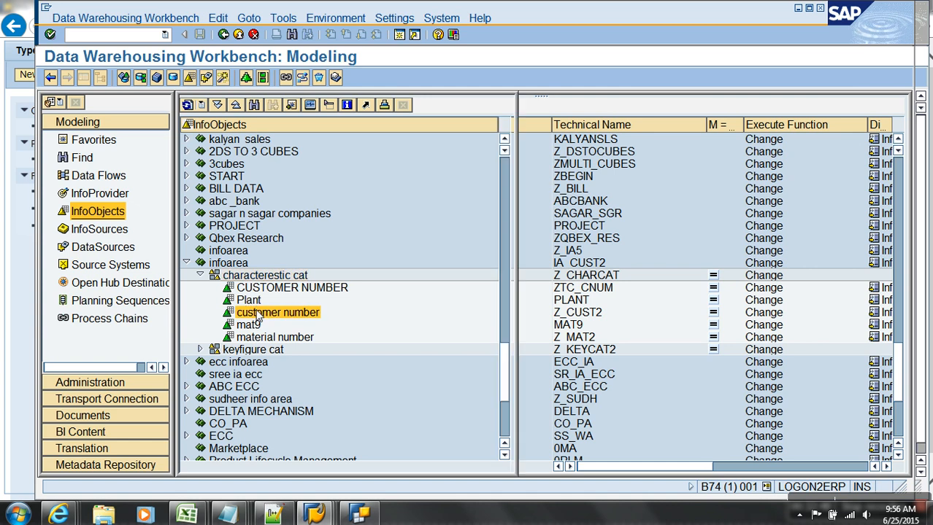
{"action": "left_click", "coordinate": [253, 34]}
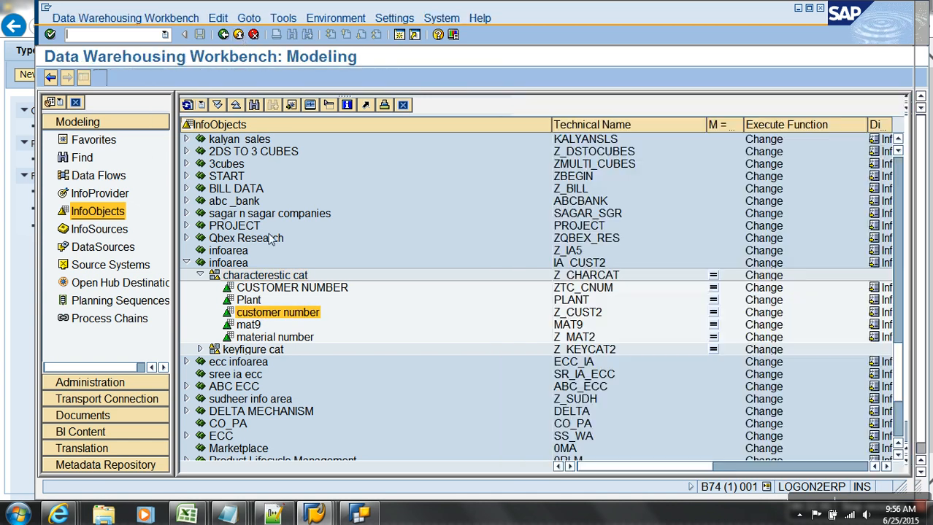
{"action": "double_click", "coordinate": [292, 289]}
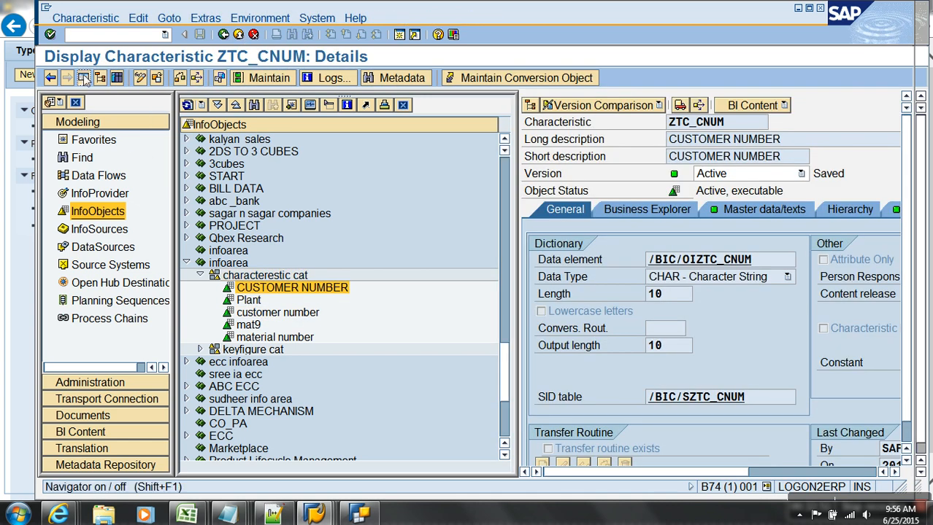
Examine ZTC_CNUM's attributes and the ZC_CITY1 details in edit mode, then leave without saving.
{"action": "left_click", "coordinate": [100, 78]}
{"action": "left_click", "coordinate": [438, 210]}
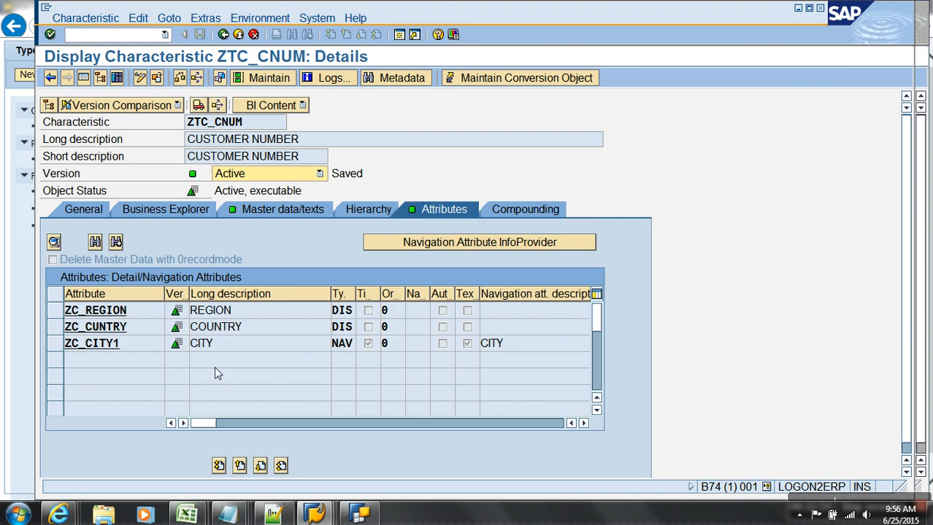
{"action": "left_click", "coordinate": [96, 327]}
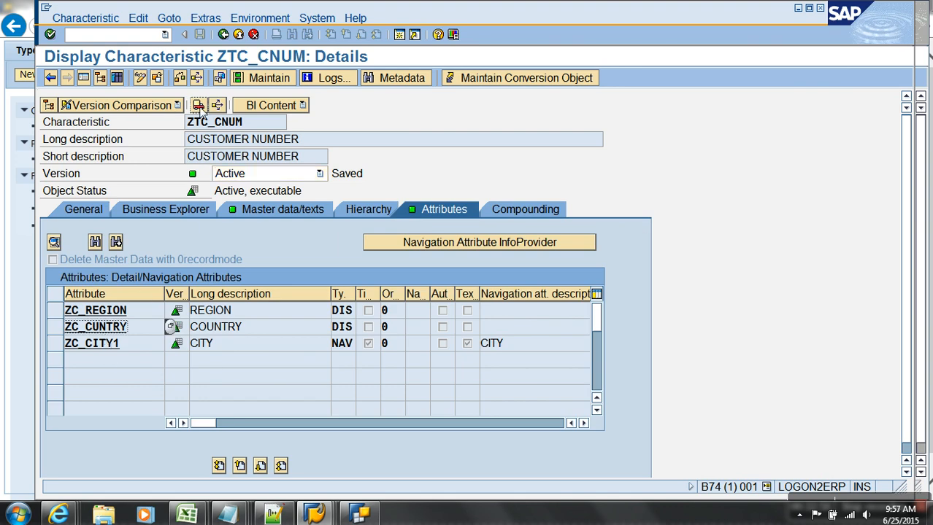
{"action": "left_click", "coordinate": [141, 77]}
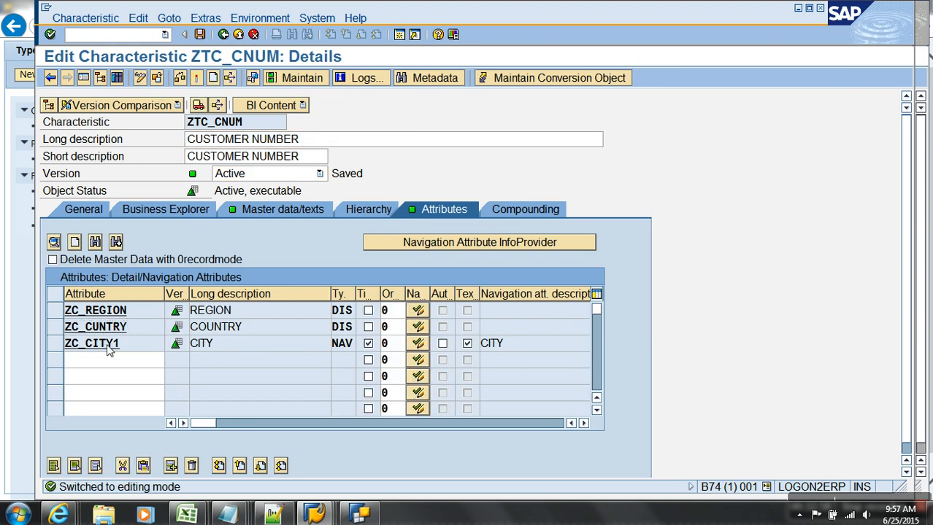
{"action": "double_click", "coordinate": [110, 343]}
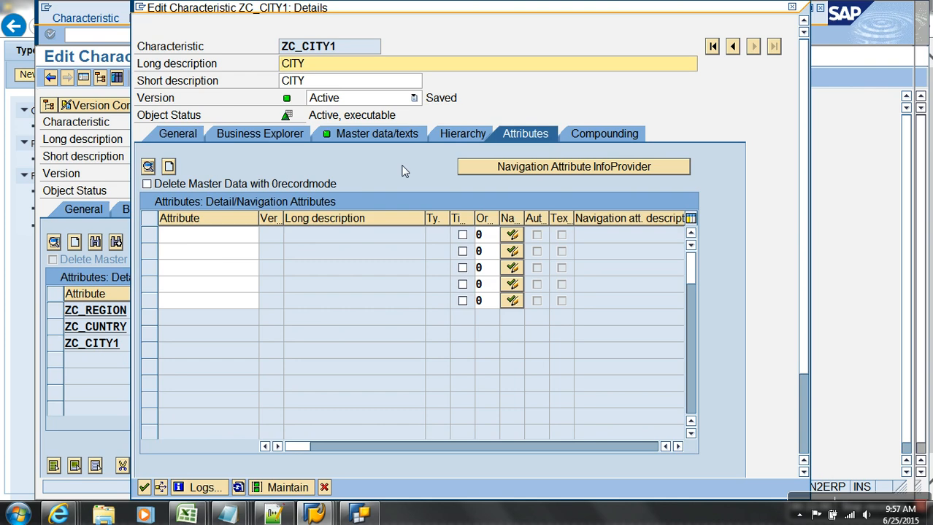
{"action": "left_click", "coordinate": [216, 241]}
{"action": "type", "text": "zcmng"}
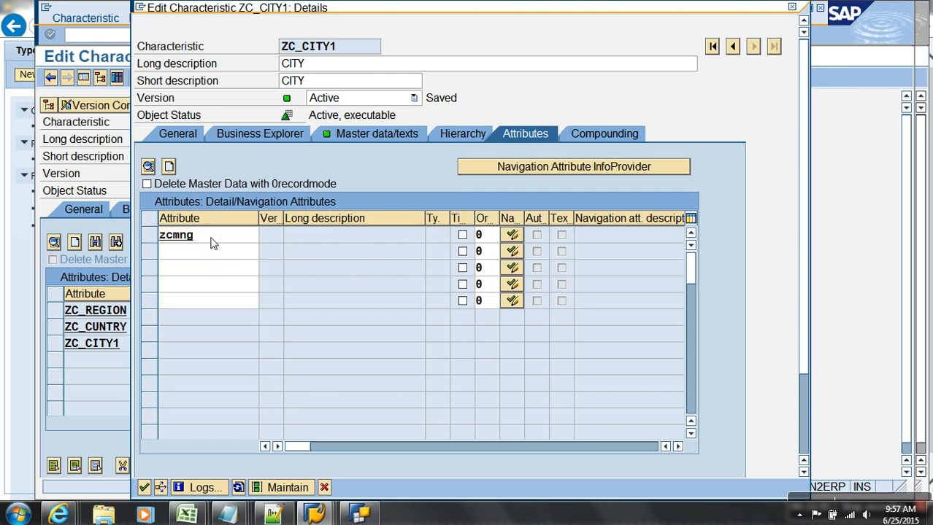
{"action": "key", "text": "Return"}
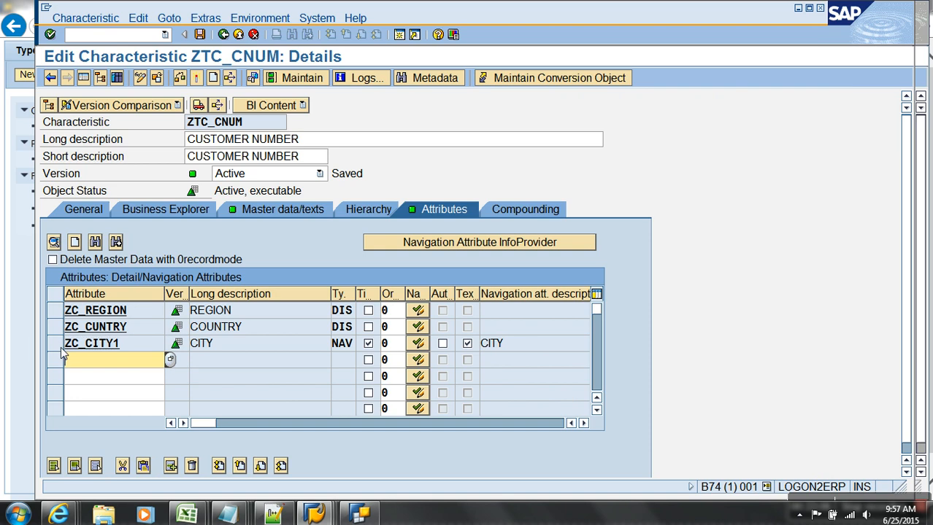
{"action": "left_click", "coordinate": [223, 35]}
{"action": "left_click", "coordinate": [392, 280]}
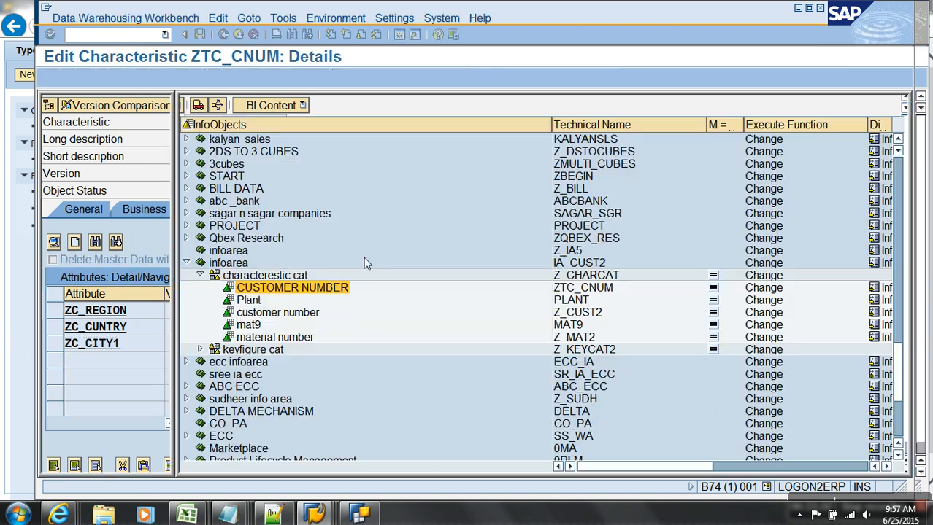
Search the tree for ZC_CITY1 and review its master data and attribute settings.
{"action": "left_click", "coordinate": [254, 105]}
{"action": "type", "text": "ZC_CITY1"}
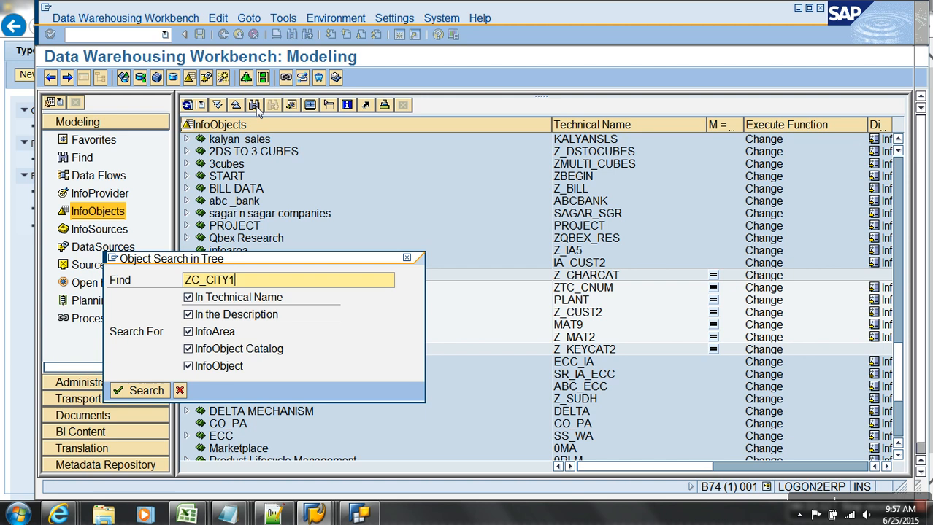
{"action": "key", "text": "Return"}
{"action": "double_click", "coordinate": [246, 290]}
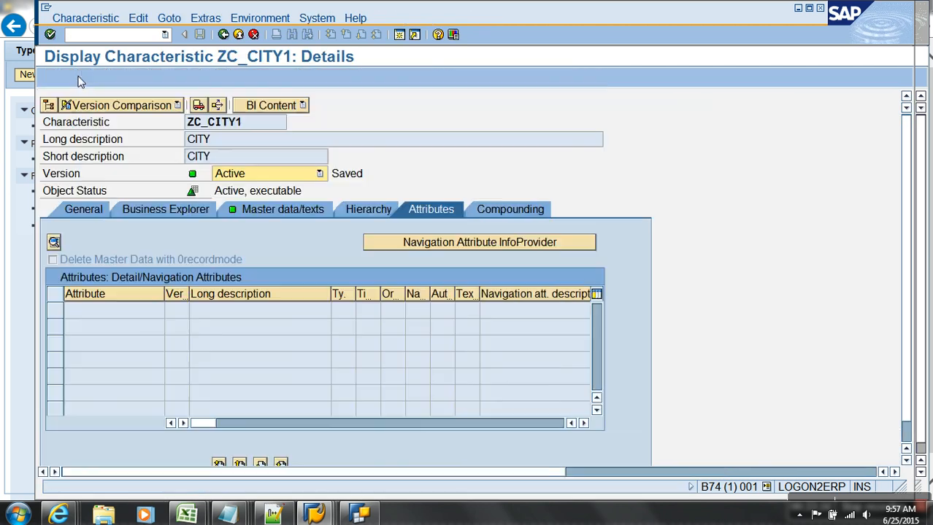
{"action": "left_click", "coordinate": [83, 78]}
{"action": "left_click", "coordinate": [297, 210]}
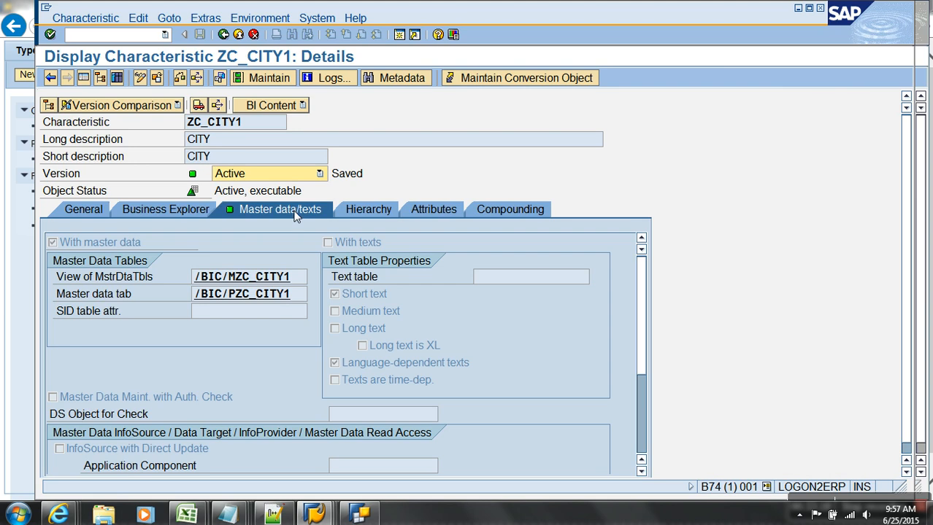
{"action": "left_click", "coordinate": [431, 209]}
Enter /orsa1 to open a new InfoObject maintenance session.
{"action": "left_click", "coordinate": [125, 35]}
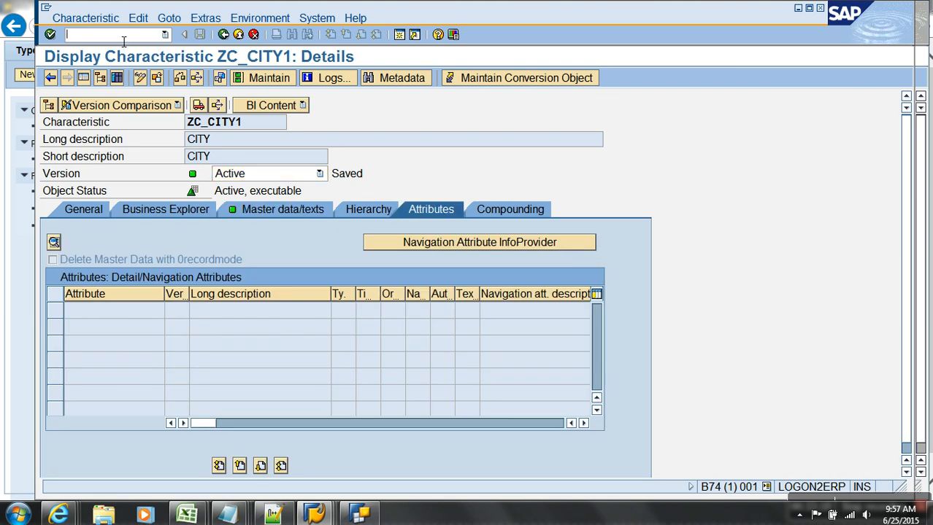
{"action": "type", "text": "/ors"}
{"action": "type", "text": "a1"}
{"action": "key", "text": "Return"}
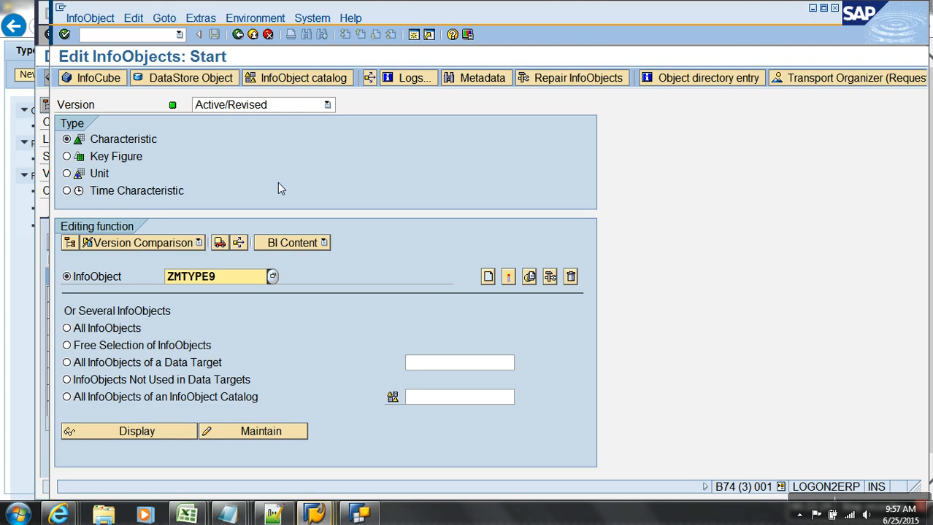
Create the new characteristic ZCTYMNG with the description 'city manager'.
{"action": "type", "text": "ZMT"}
{"action": "key", "text": "BackSpace"}
{"action": "key", "text": "BackSpace"}
{"action": "key", "text": "BackSpace"}
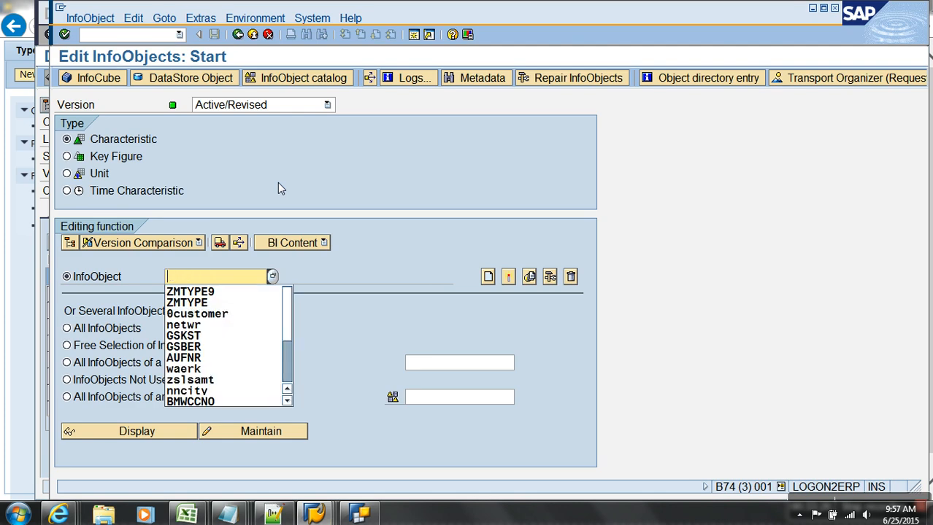
{"action": "type", "text": "zc"}
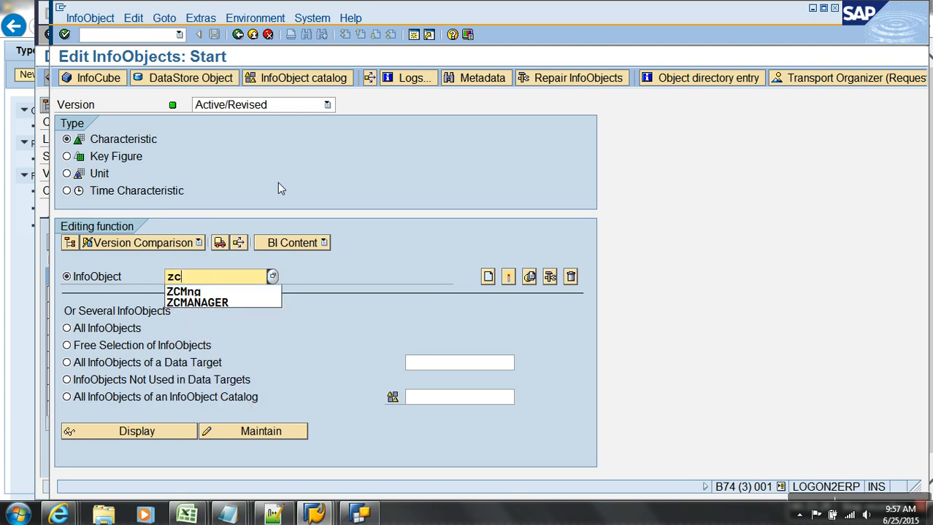
{"action": "type", "text": "tymng"}
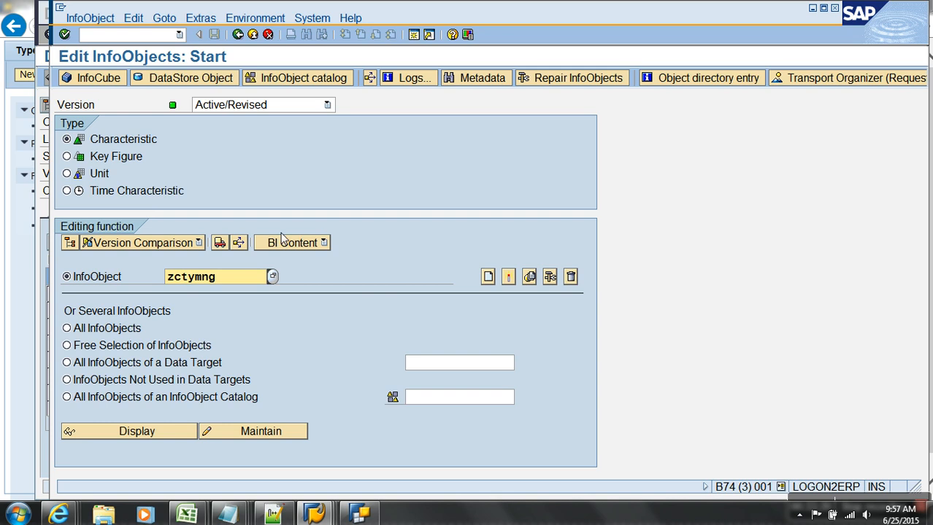
{"action": "left_click_drag", "start_coordinate": [223, 280], "coordinate": [157, 276]}
{"action": "left_click", "coordinate": [489, 277]}
{"action": "type", "text": "c"}
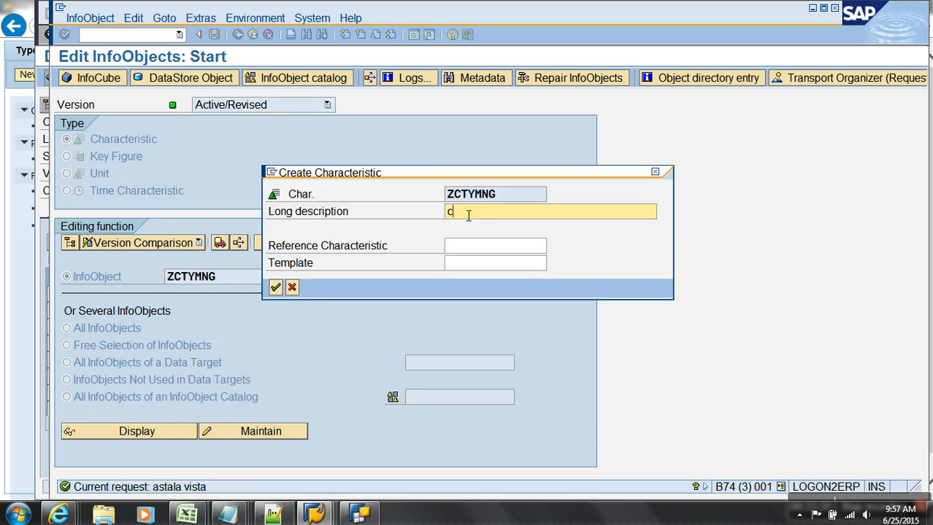
{"action": "type", "text": "ity manager"}
{"action": "key", "text": "Return"}
Set ZCTYMNG to a CHAR string of length 10 and activate it.
{"action": "left_click", "coordinate": [216, 281]}
{"action": "left_click", "coordinate": [194, 291]}
{"action": "left_click", "coordinate": [194, 294]}
{"action": "type", "text": "10"}
{"action": "key", "text": "Return"}
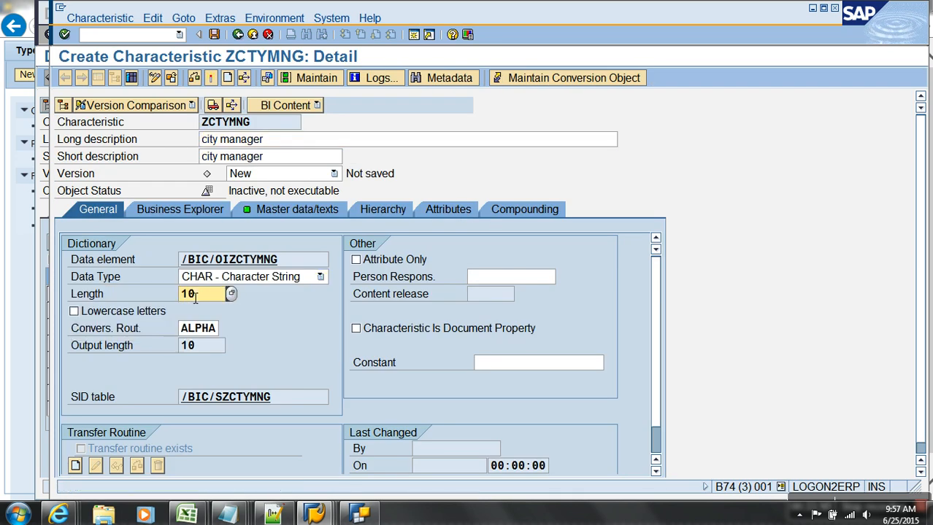
{"action": "left_click", "coordinate": [212, 78]}
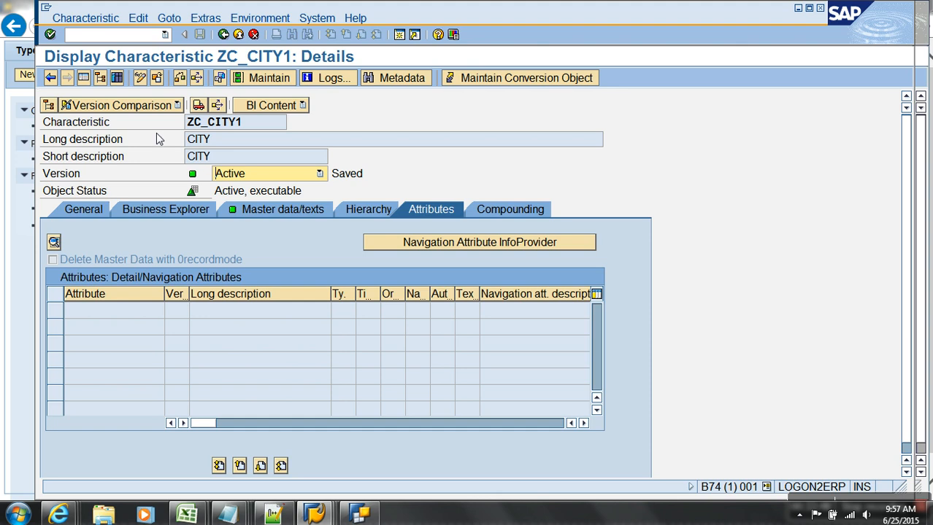
Add ZCTYMNG to ZC_CITY1 as a navigation attribute and activate despite the warnings.
{"action": "left_click", "coordinate": [141, 77]}
{"action": "type", "text": "zctymng"}
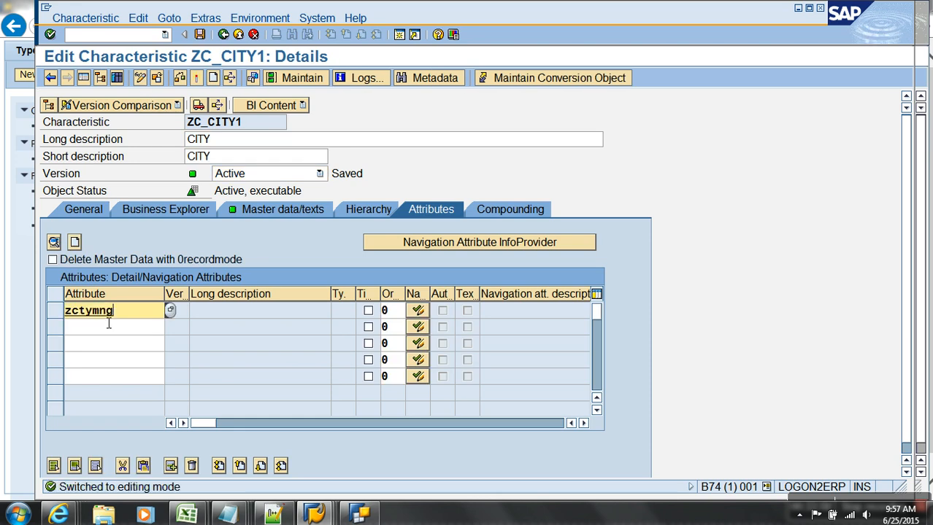
{"action": "key", "text": "Return"}
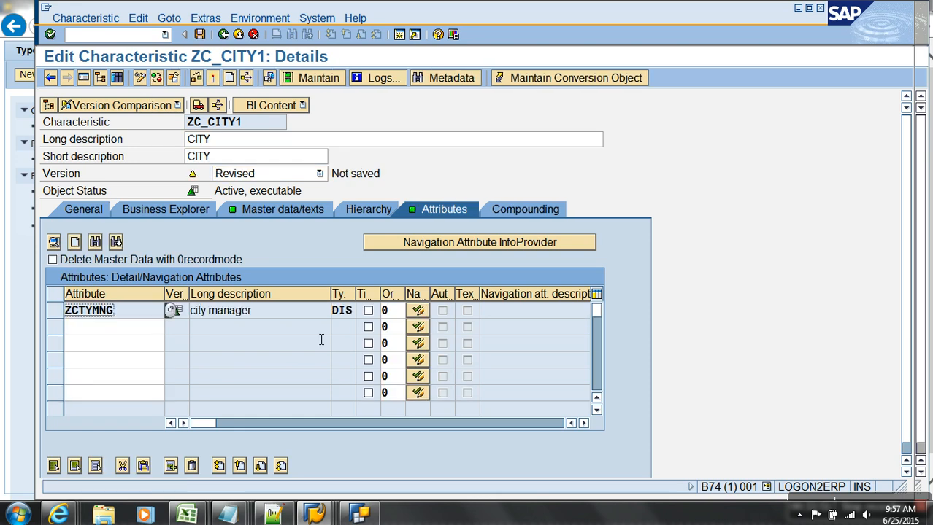
{"action": "left_click", "coordinate": [415, 311]}
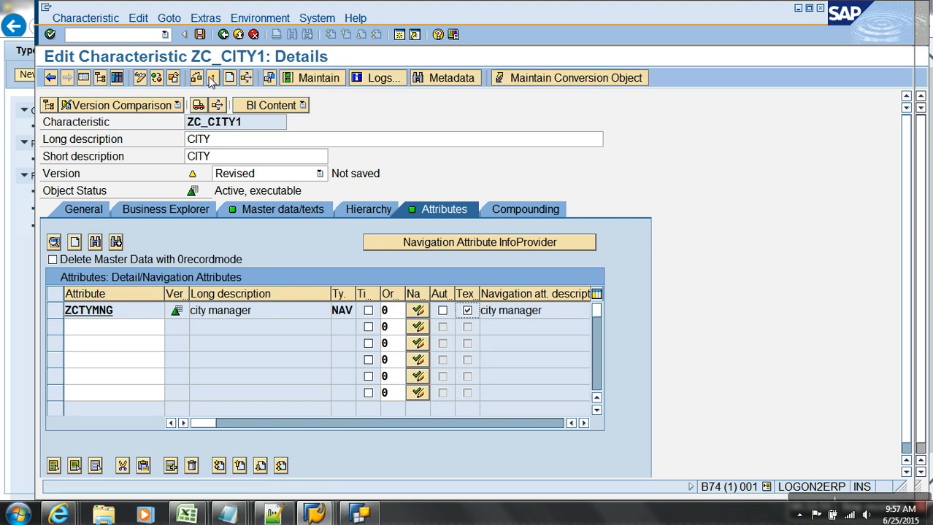
{"action": "left_click", "coordinate": [212, 77]}
{"action": "left_click", "coordinate": [82, 340]}
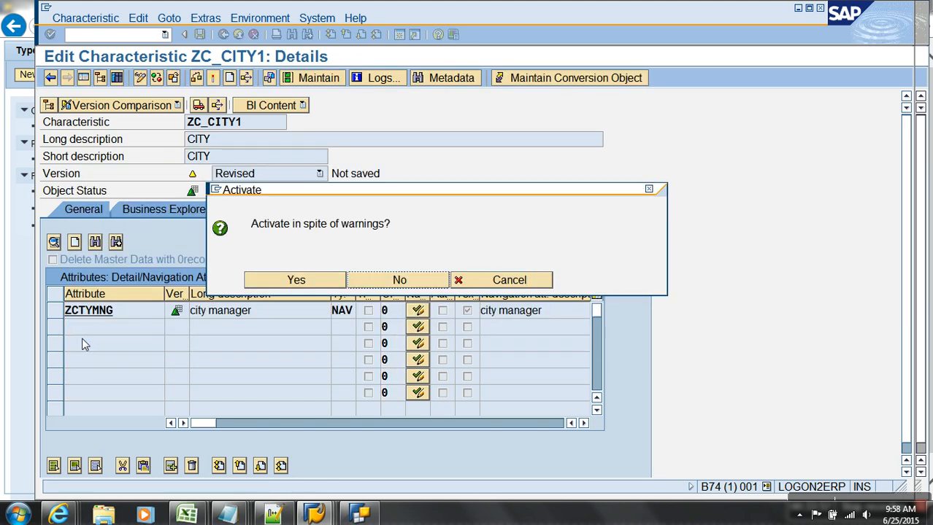
{"action": "left_click", "coordinate": [270, 281]}
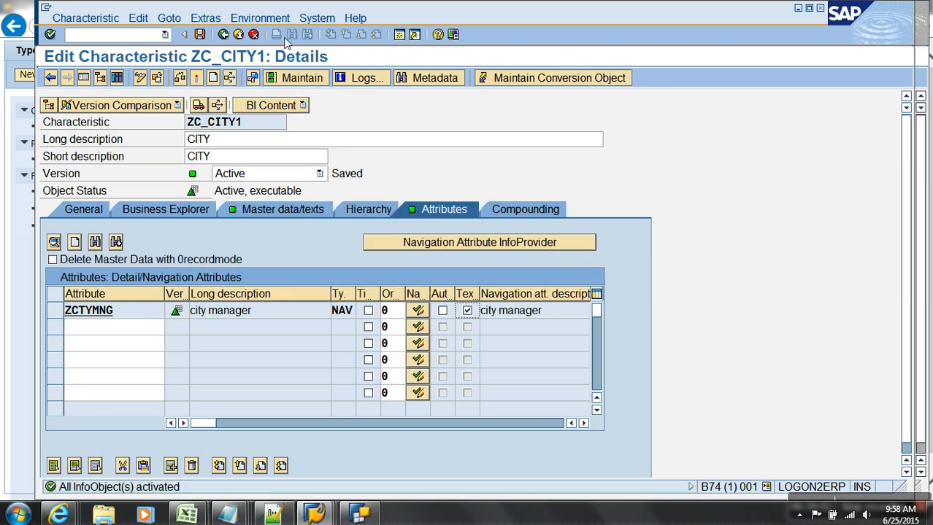
Open ZTC_CNUM and drill through ZC_CITY1's attributes to the ZCTYMNG details.
{"action": "left_click", "coordinate": [235, 35]}
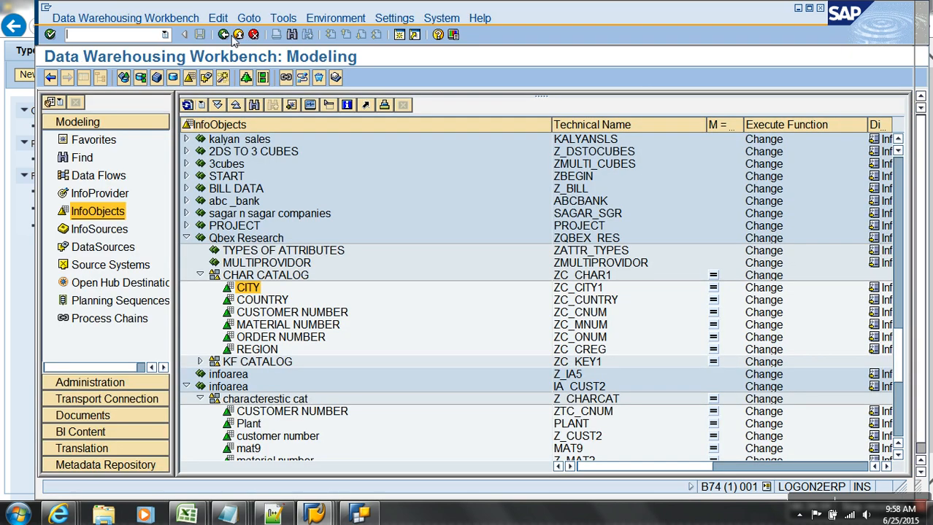
{"action": "double_click", "coordinate": [288, 412]}
{"action": "left_click", "coordinate": [85, 79]}
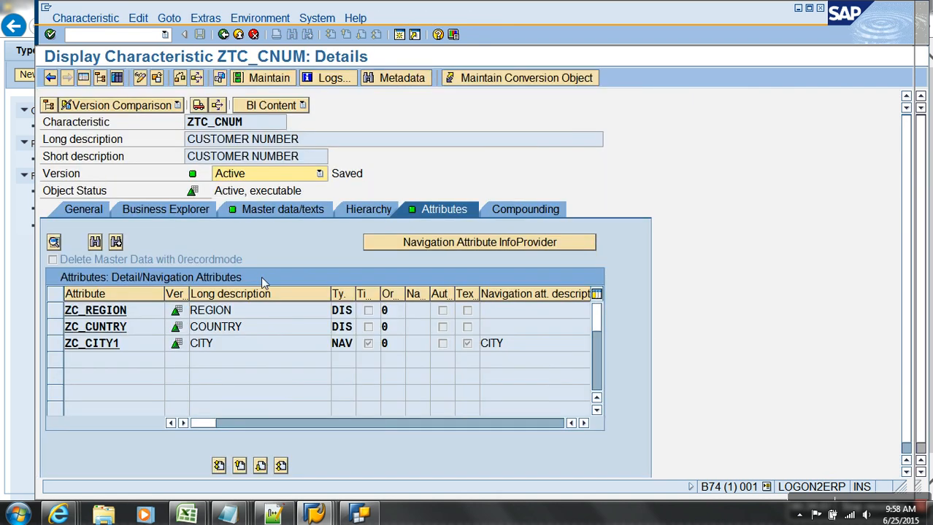
{"action": "double_click", "coordinate": [130, 348]}
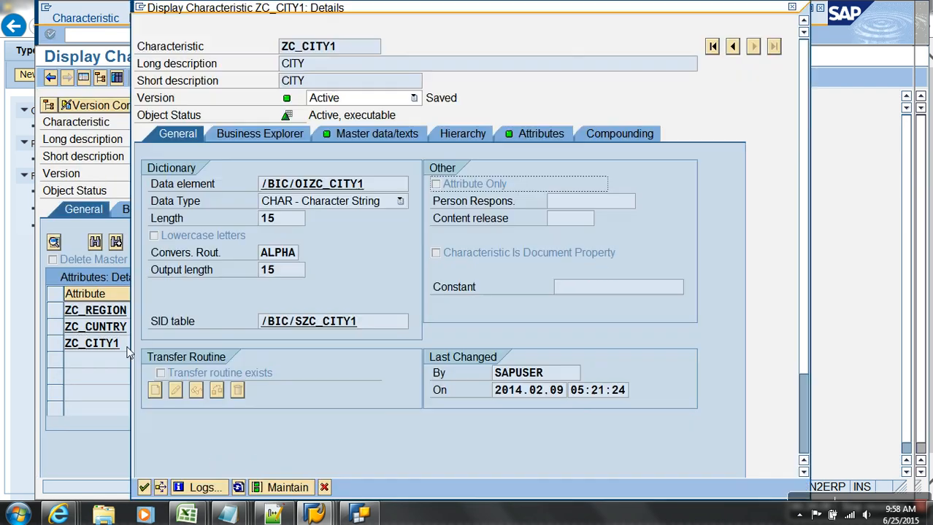
{"action": "left_click", "coordinate": [516, 138]}
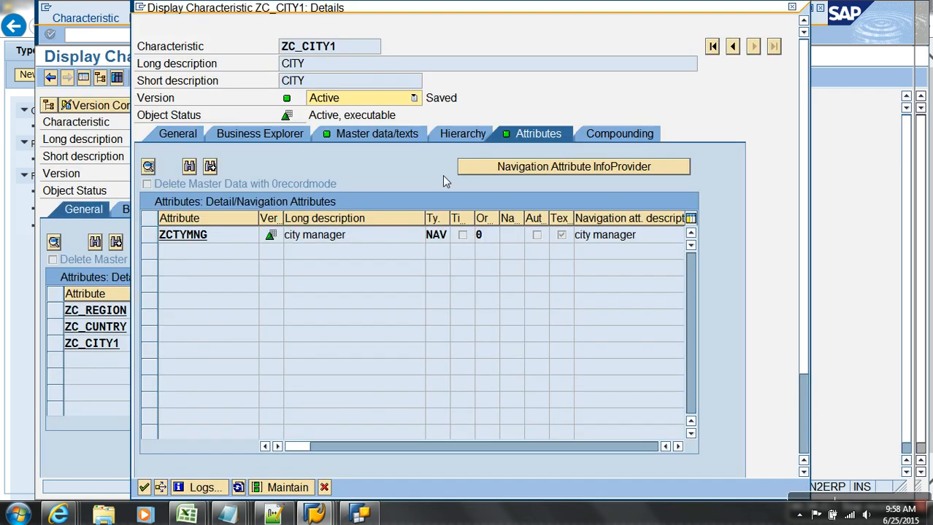
{"action": "double_click", "coordinate": [218, 235]}
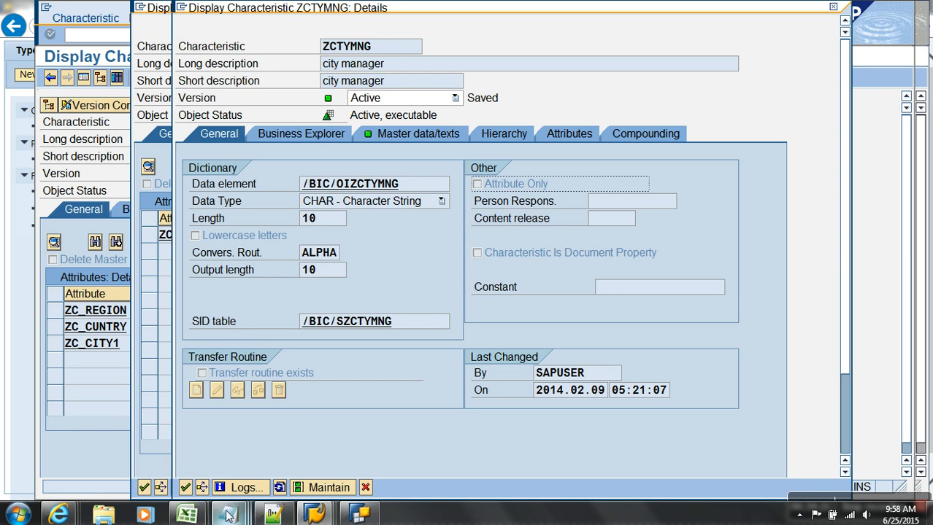
Add '- Second Level of Navigation Attribute.' under the Transitive Attribute heading in Notepad.
{"action": "mouse_move", "coordinate": [228, 516]}
{"action": "left_click", "coordinate": [640, 466]}
{"action": "type", "text": "- Second Leve;l of"}
{"action": "key", "text": "BackSpace"}
{"action": "key", "text": "BackSpace"}
{"action": "key", "text": "BackSpace"}
{"action": "key", "text": "BackSpace"}
{"action": "key", "text": "BackSpace"}
{"action": "key", "text": "BackSpace"}
{"action": "key", "text": "BackSpace"}
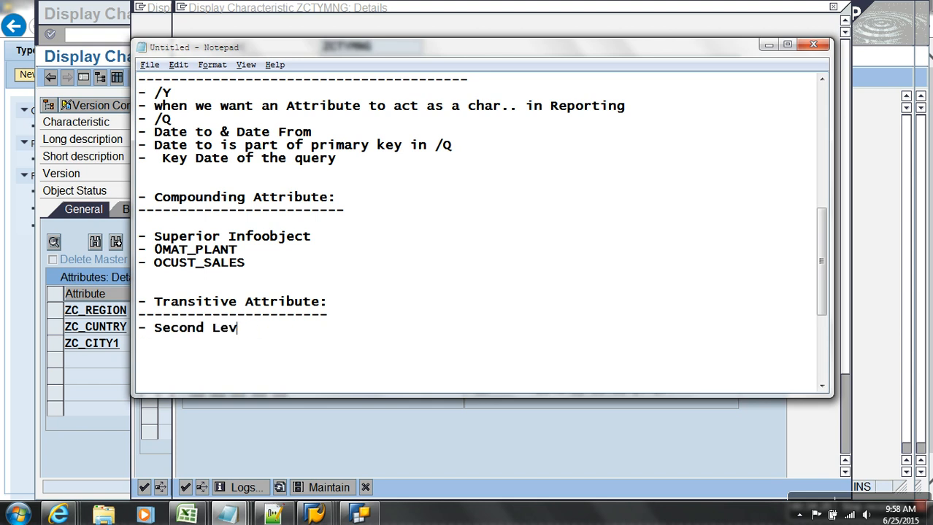
{"action": "type", "text": "el of Navigation Attribute."}
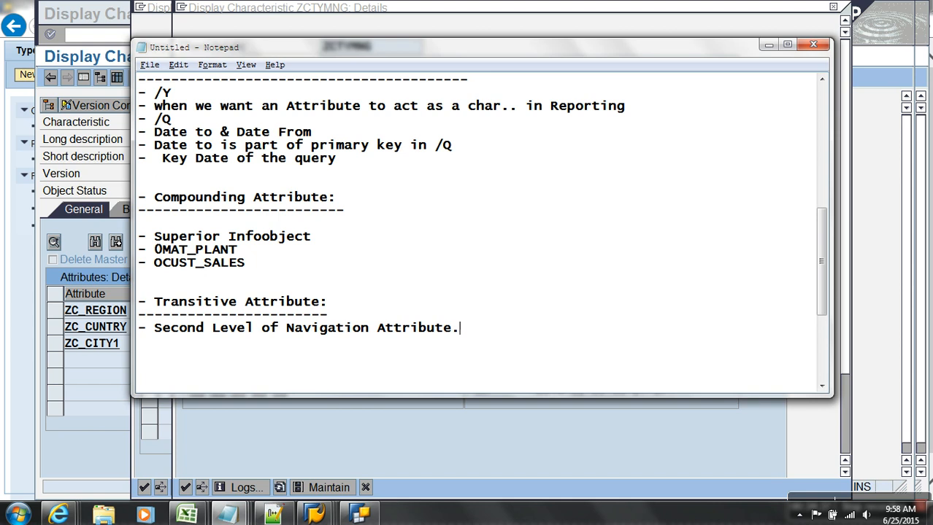